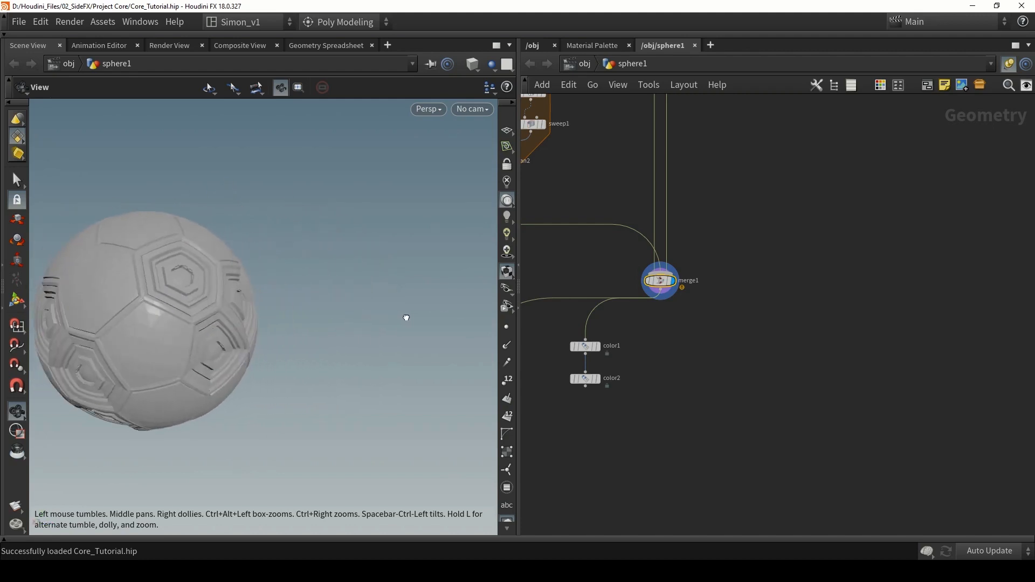
Add a Clip node, wire merge1's output into it and display the clipped sphere.
middle_click_drag(231, 340, 287, 345)
left_click_drag(287, 346, 305, 306)
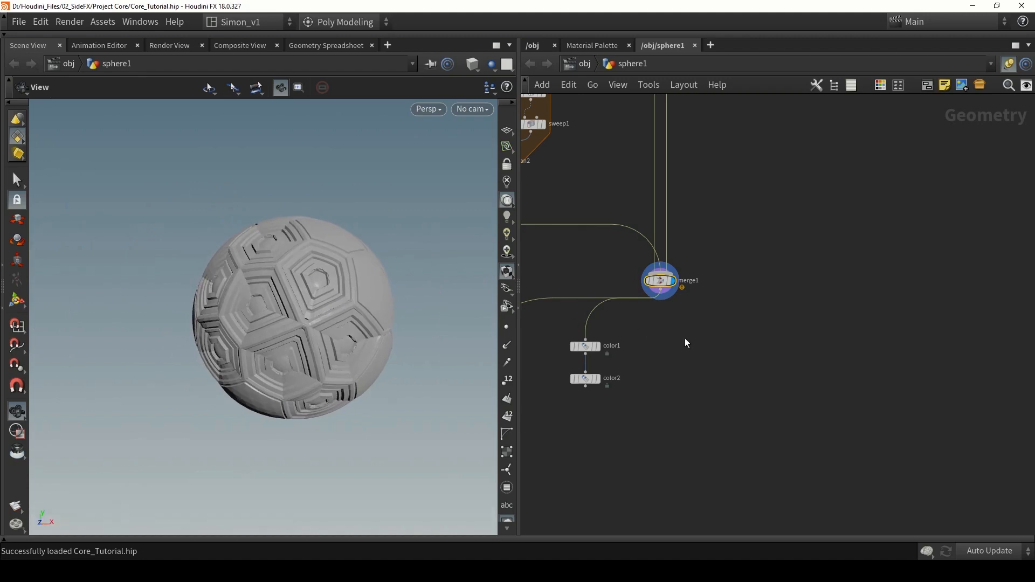
middle_click_drag(684, 342, 650, 337)
scroll(682, 347, "up", 3)
key("ctrl+z")
key("Tab")
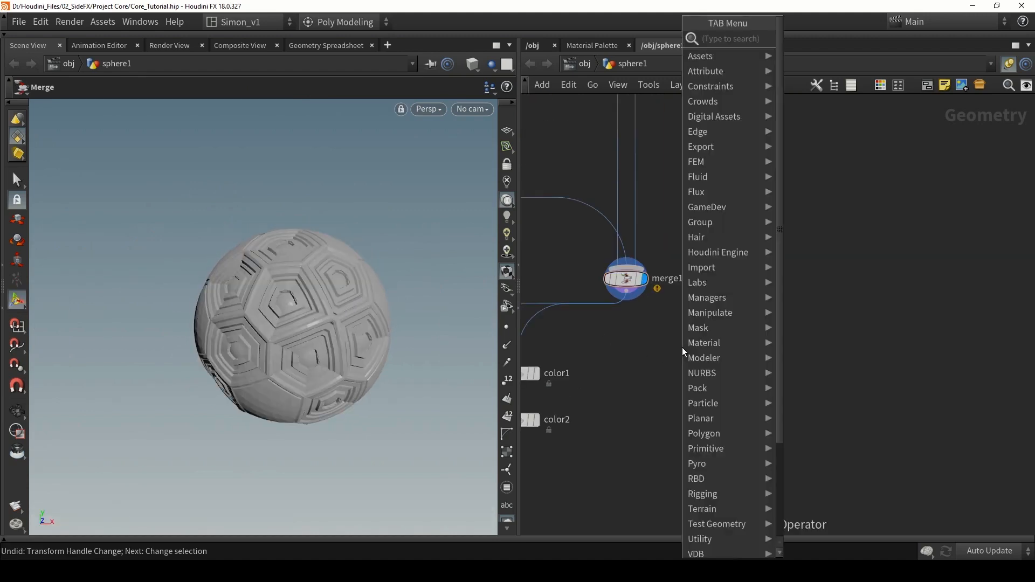
type("cli")
key("Return")
left_click(682, 348)
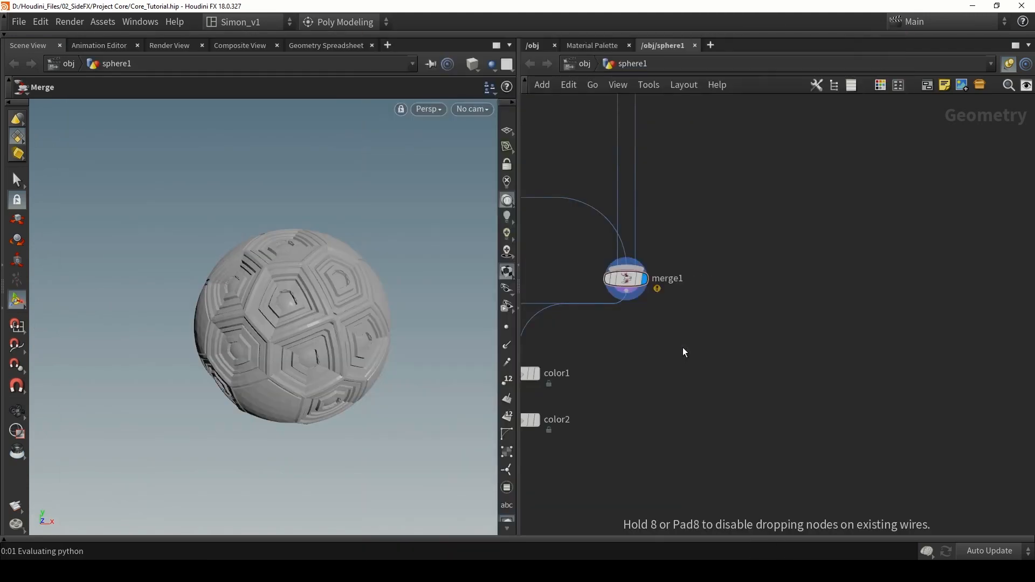
scroll(630, 302, "up", 2)
left_click_drag(625, 286, 690, 343)
left_click(733, 366)
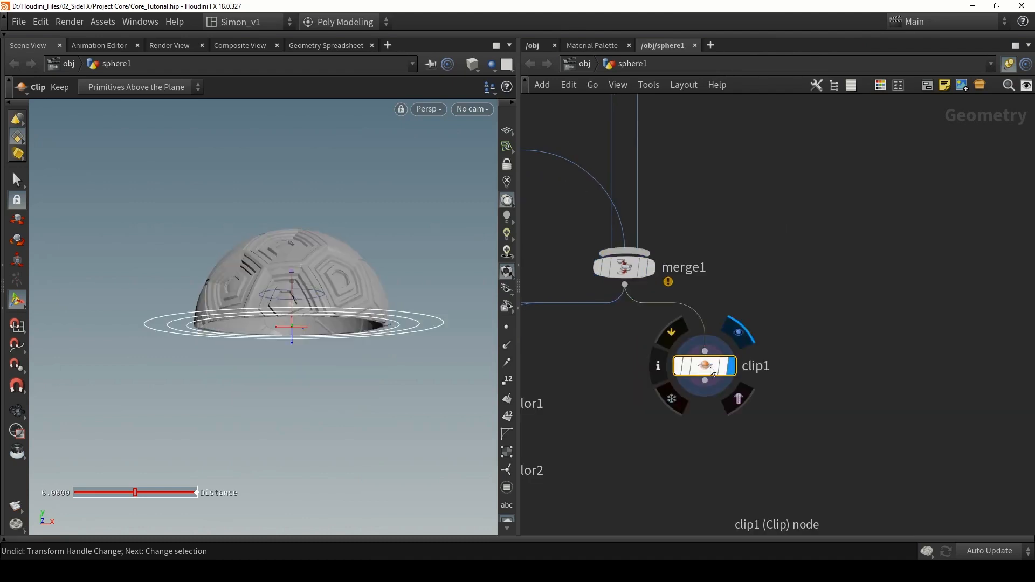
Turn the clip plane upright and examine the cut sphere's interior from several sides.
key("Escape")
left_click_drag(277, 296, 338, 315)
key("Return")
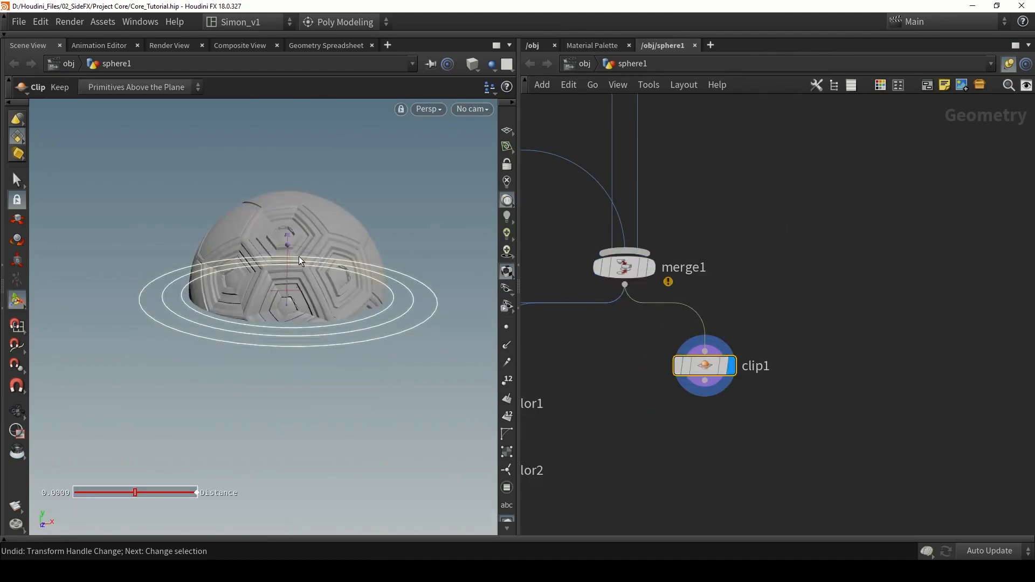
mouse_move(299, 247)
left_mouse_down()
mouse_move(396, 305)
mouse_move(273, 229)
mouse_move(213, 280)
mouse_move(194, 278)
mouse_move(366, 266)
mouse_move(223, 279)
mouse_move(367, 215)
mouse_move(452, 229)
mouse_move(333, 229)
mouse_move(396, 237)
mouse_move(337, 314)
mouse_move(317, 234)
mouse_move(299, 228)
left_mouse_up()
key("Return")
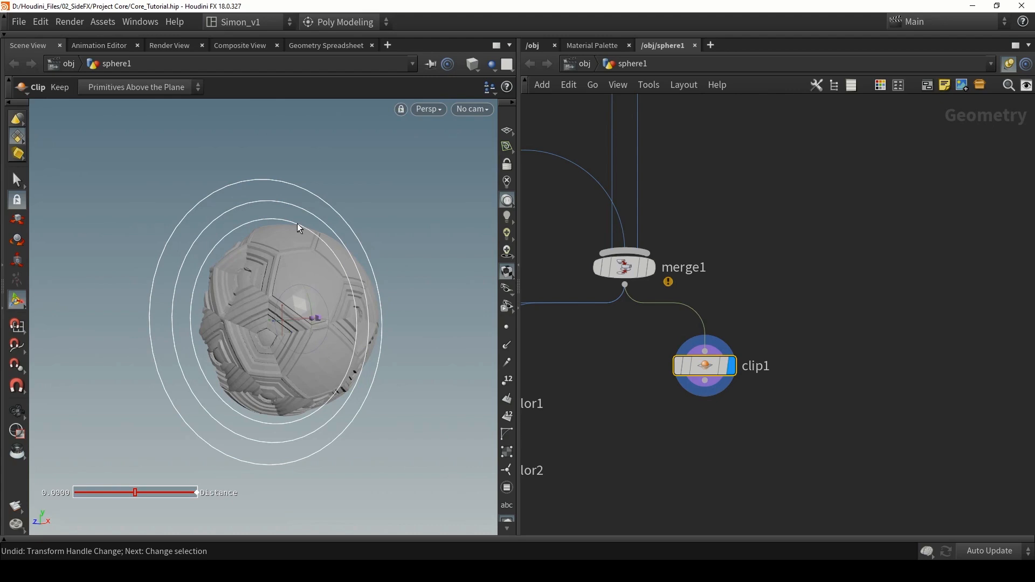
key("Escape")
left_click_drag(296, 222, 330, 289)
key("Return")
key("Escape")
key("Return")
middle_click_drag(671, 454, 697, 402)
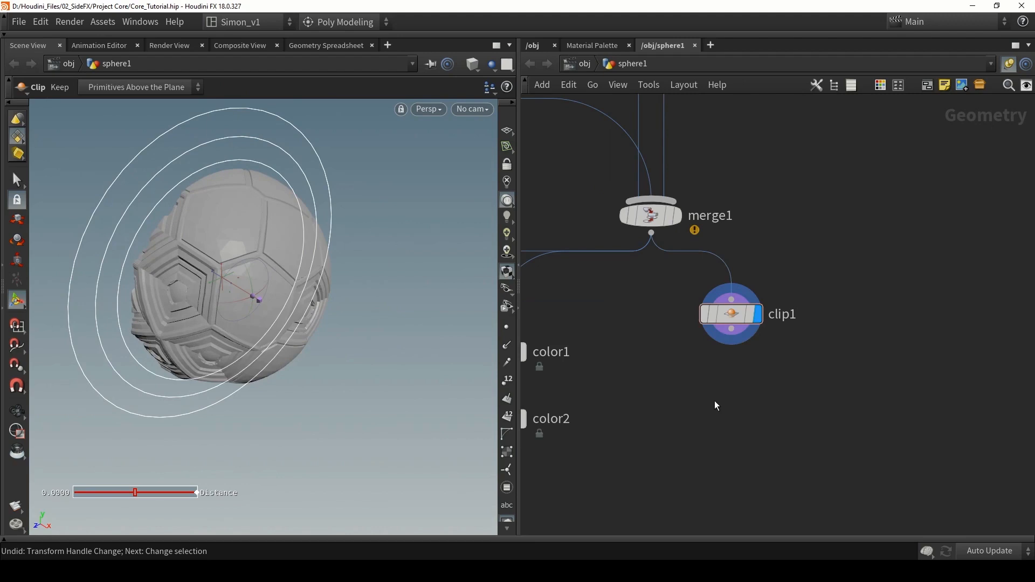
Delete the clip1 node from the network.
left_click_drag(818, 413, 683, 305)
key("Delete")
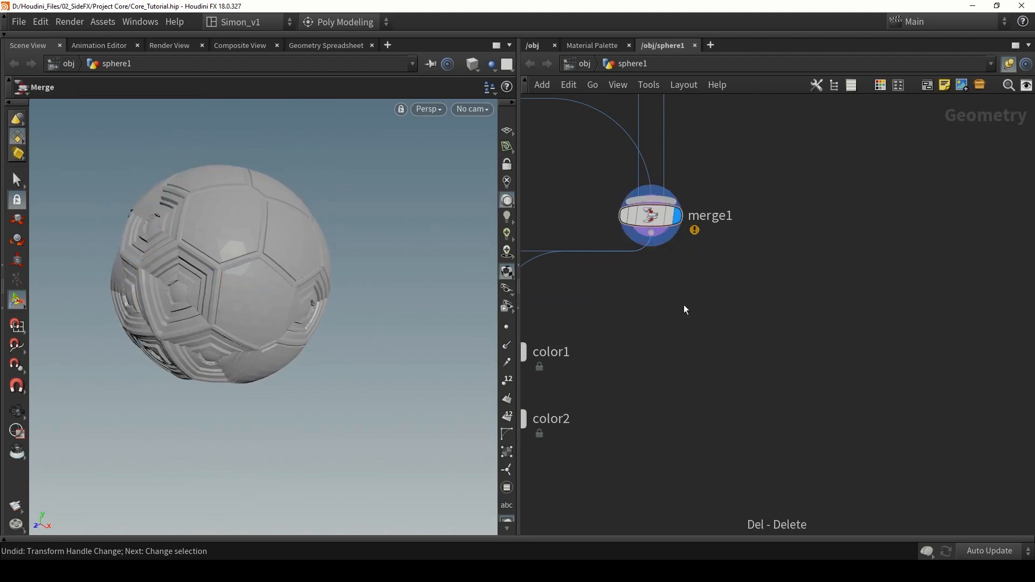
middle_click_drag(775, 316, 753, 285)
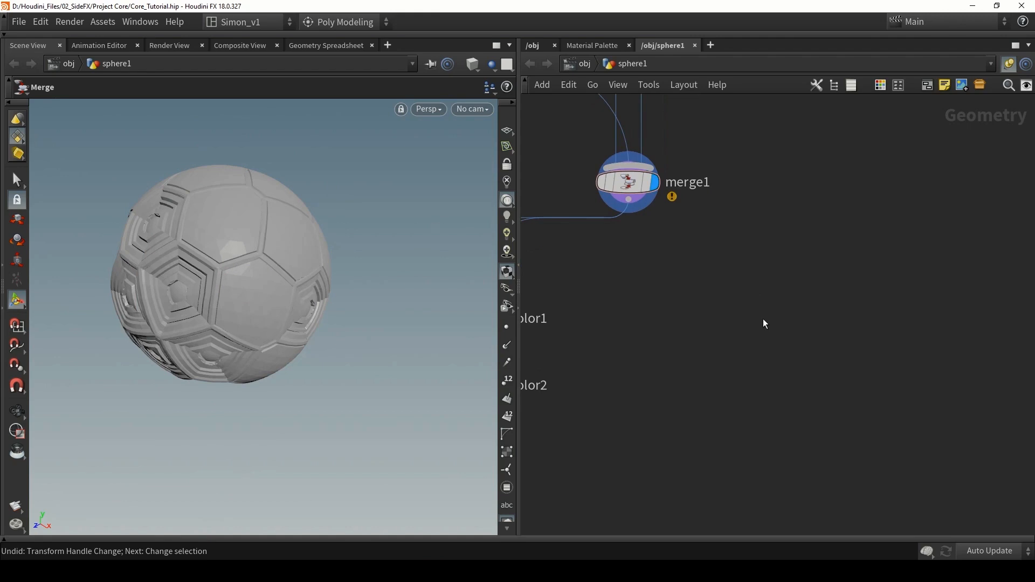
Add a Labs Voxel Mesh node, wire merge1's output into it and display its result.
left_click_drag(275, 326, 110, 221, "alt")
right_click_drag(111, 221, 168, 268, "alt")
mouse_move(177, 288)
left_mouse_down("alt")
mouse_move(179, 263)
mouse_move(186, 293)
left_mouse_up("alt")
key("w")
key("w")
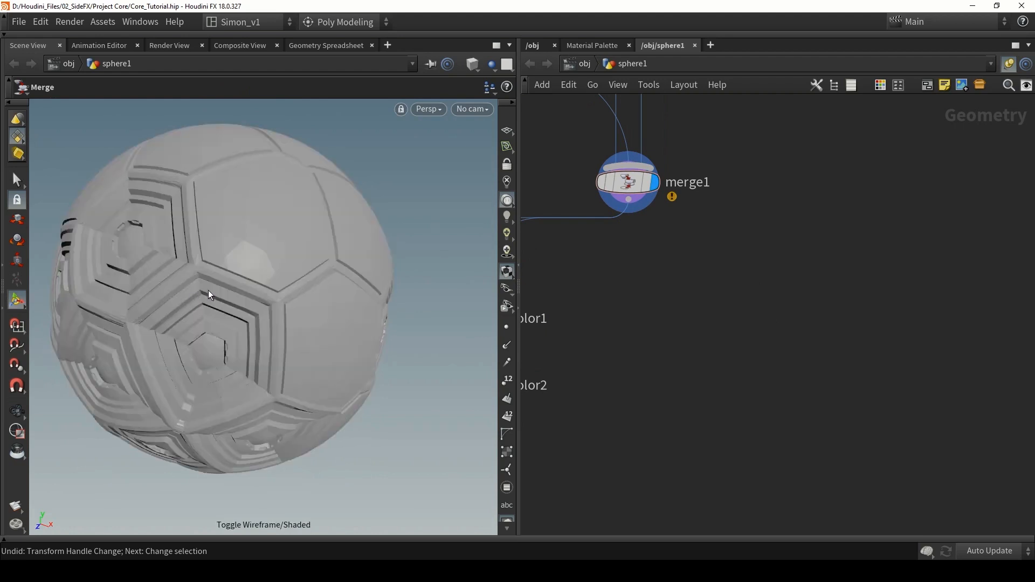
key("Tab")
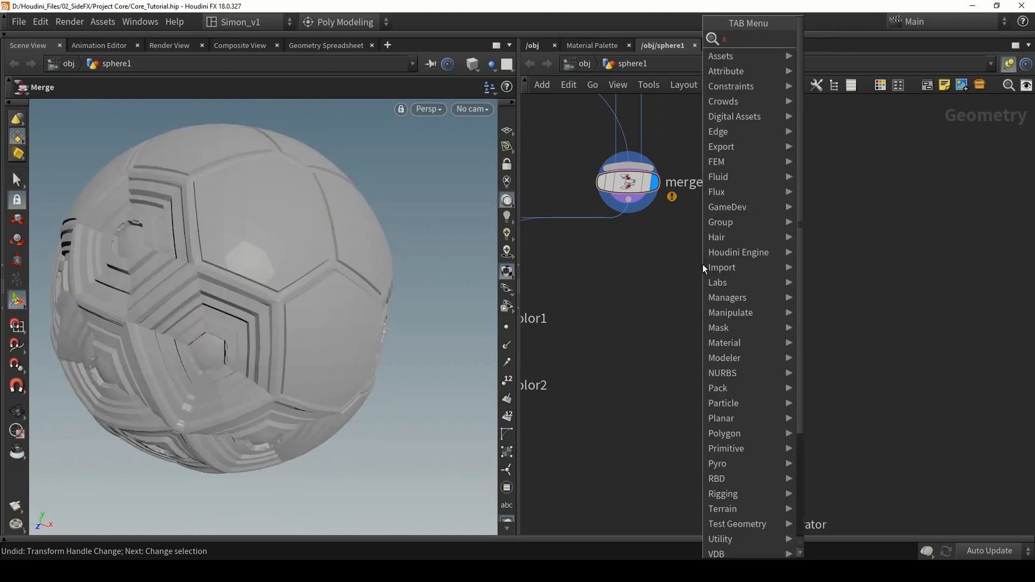
key("BackSpace")
key("BackSpace")
type("vox")
key("Return")
left_click(698, 267)
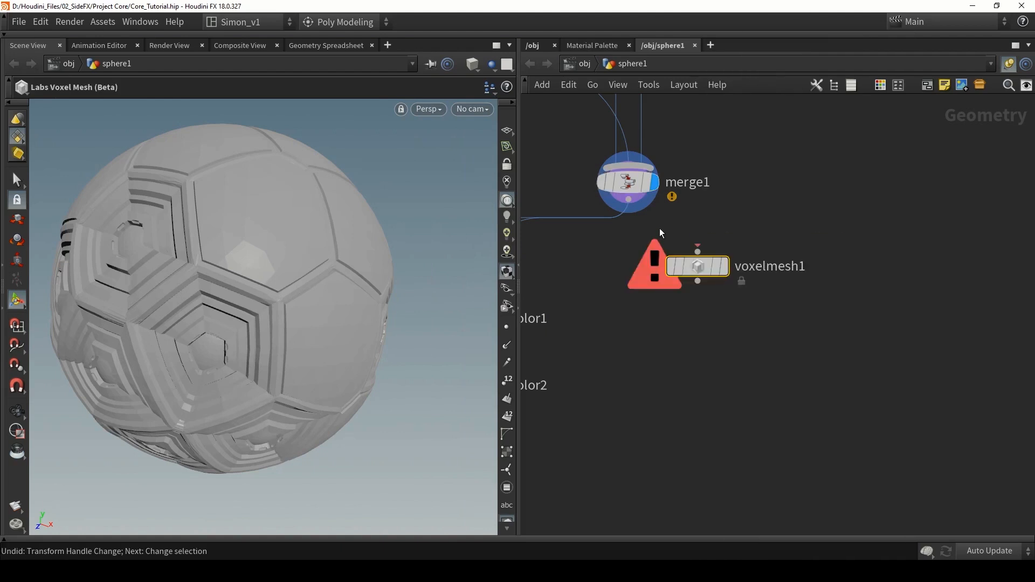
left_click_drag(628, 200, 719, 260)
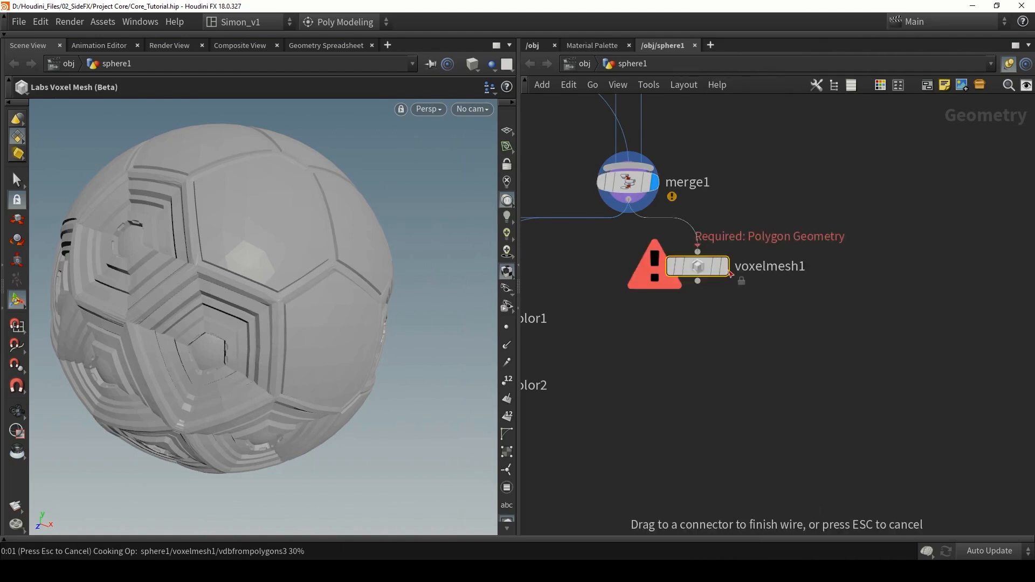
left_click(728, 271)
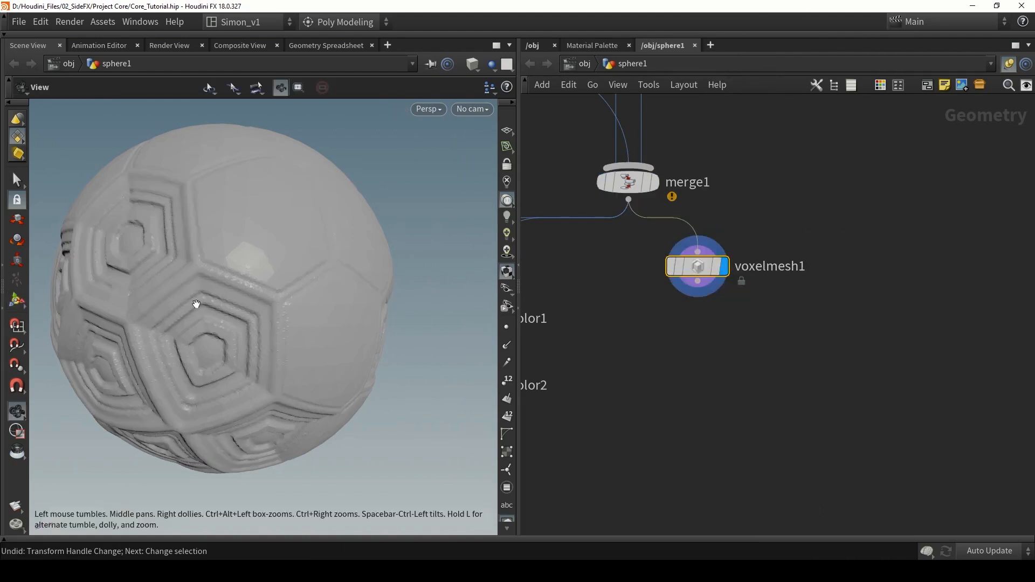
Examine the voxel mesh's surface and wireframe topology up close from several sides.
left_click_drag(195, 305, 316, 271, "alt")
middle_click_drag(315, 272, 353, 222, "alt")
key("shift+w")
mouse_move(199, 328)
left_mouse_down()
mouse_move(317, 287)
mouse_move(397, 277)
left_mouse_up()
mouse_move(398, 277)
right_mouse_down()
mouse_move(361, 302)
mouse_move(219, 341)
right_mouse_up()
left_click_drag(220, 342, 271, 276)
right_click_drag(271, 275, 492, 290)
right_click_drag(291, 223, 162, 271)
left_click_drag(162, 271, 347, 251)
key("shift+w")
middle_click_drag(350, 247, 259, 283)
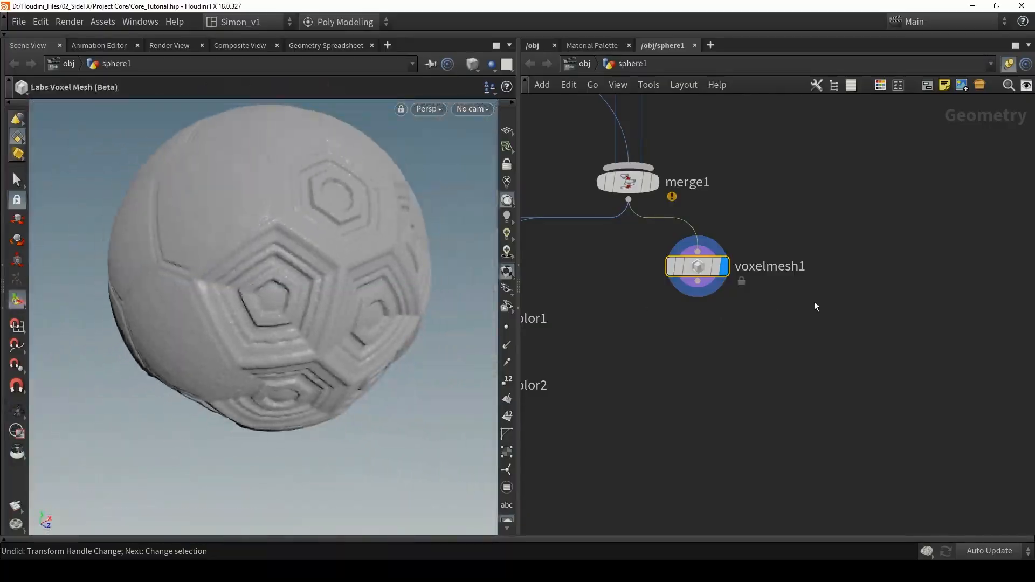
Switch the voxel mesh's resolution preset to Custom and set its resolution to 0.003.
middle_click_drag(887, 279, 828, 298)
key("p")
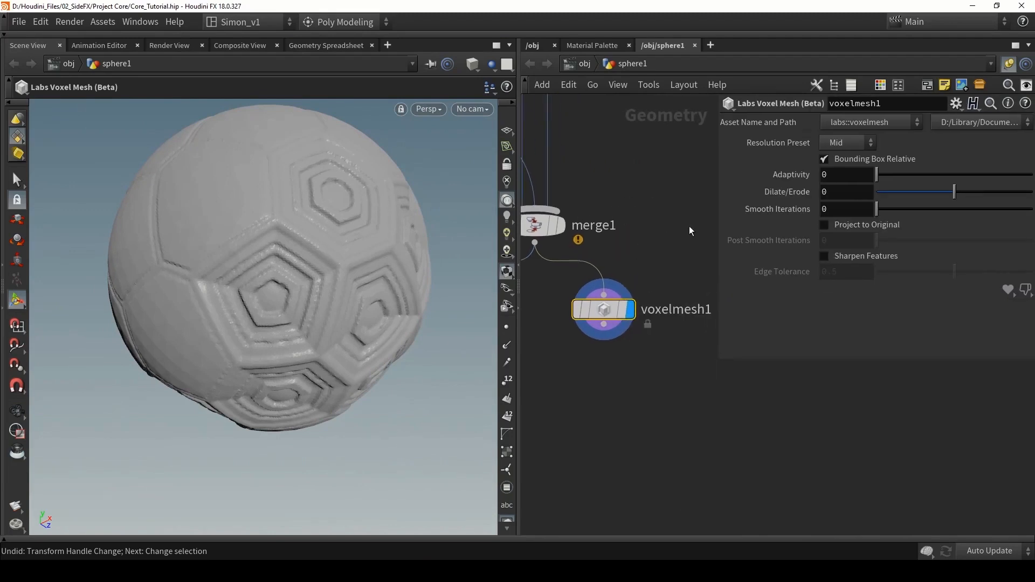
left_click(852, 143)
left_click(836, 203)
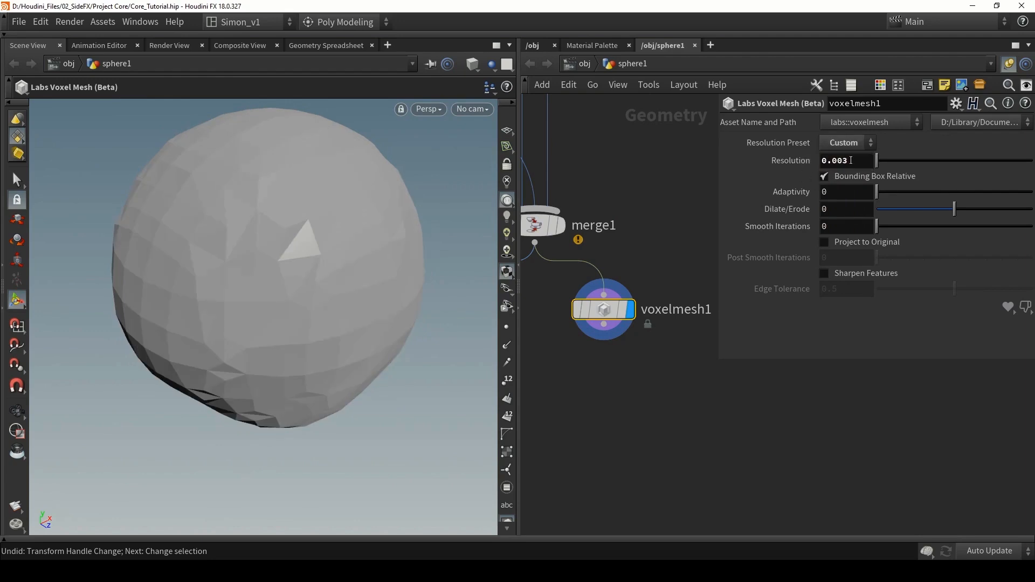
key("Return")
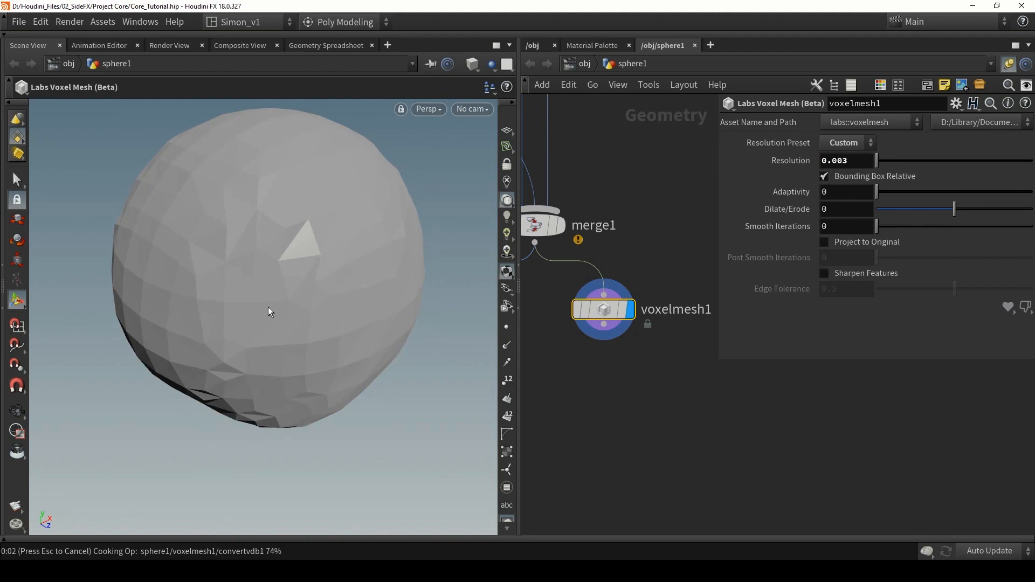
left_click_drag(276, 312, 186, 174, "alt")
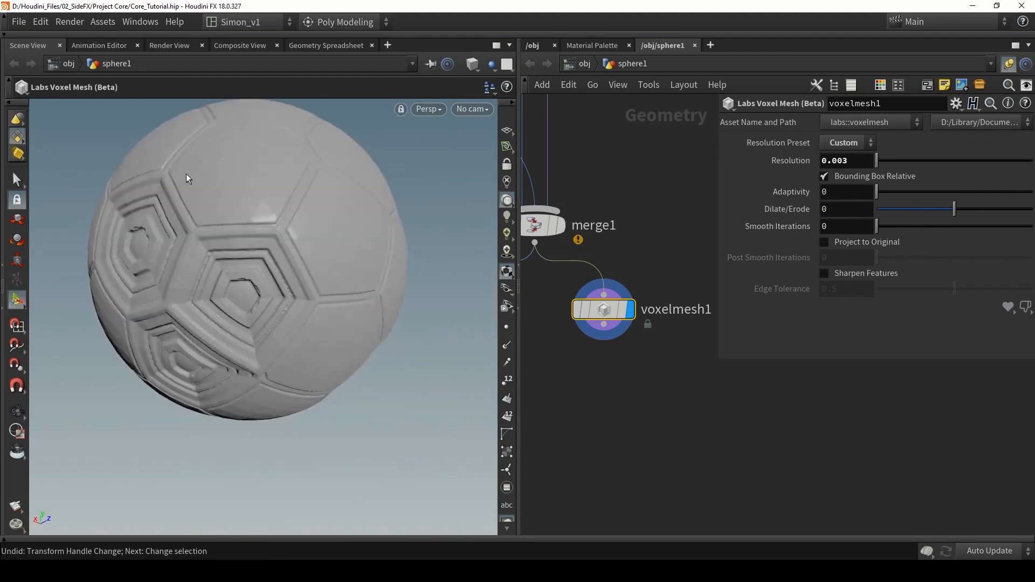
Enable Project to Original on the voxel mesh and set Post Smooth Iterations to 1.
middle_click_drag(641, 377, 647, 344)
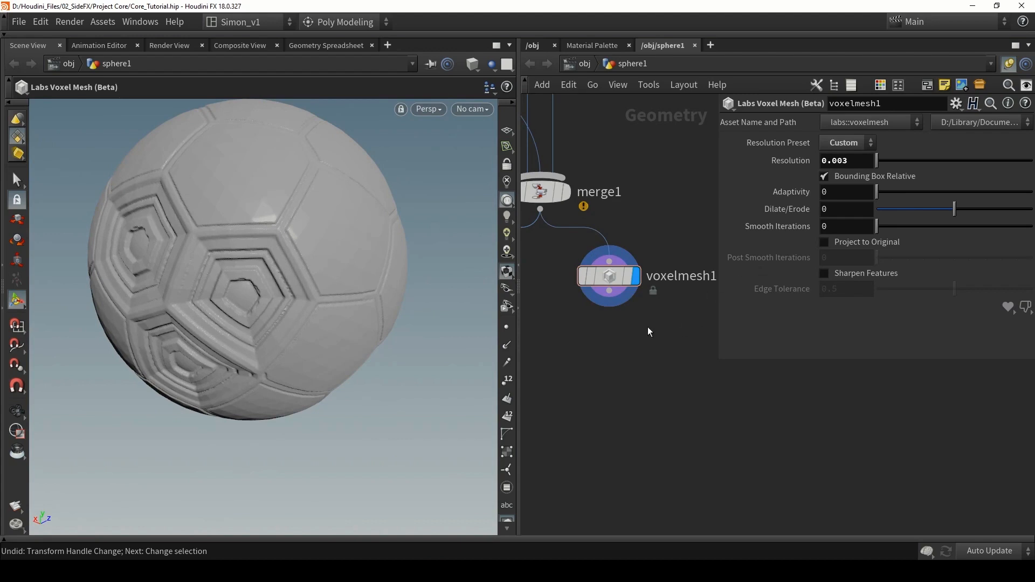
left_click(859, 243)
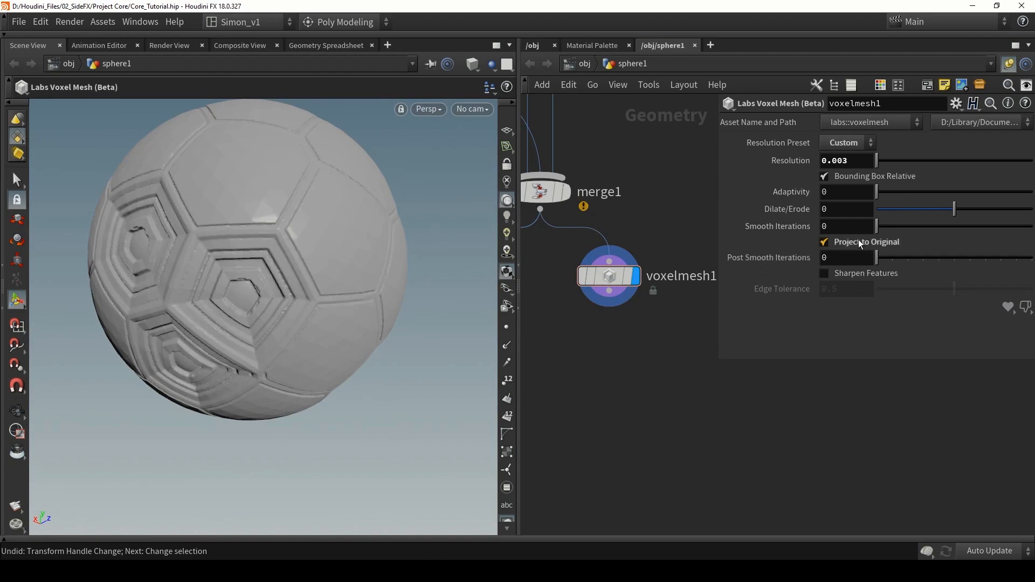
left_click_drag(210, 310, 262, 302, "alt")
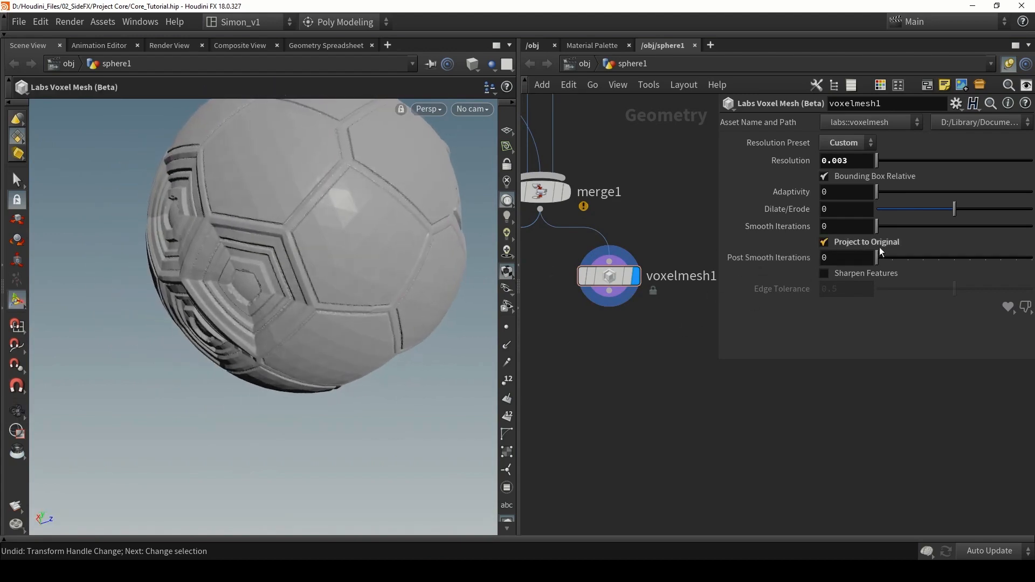
left_click_drag(878, 257, 898, 256)
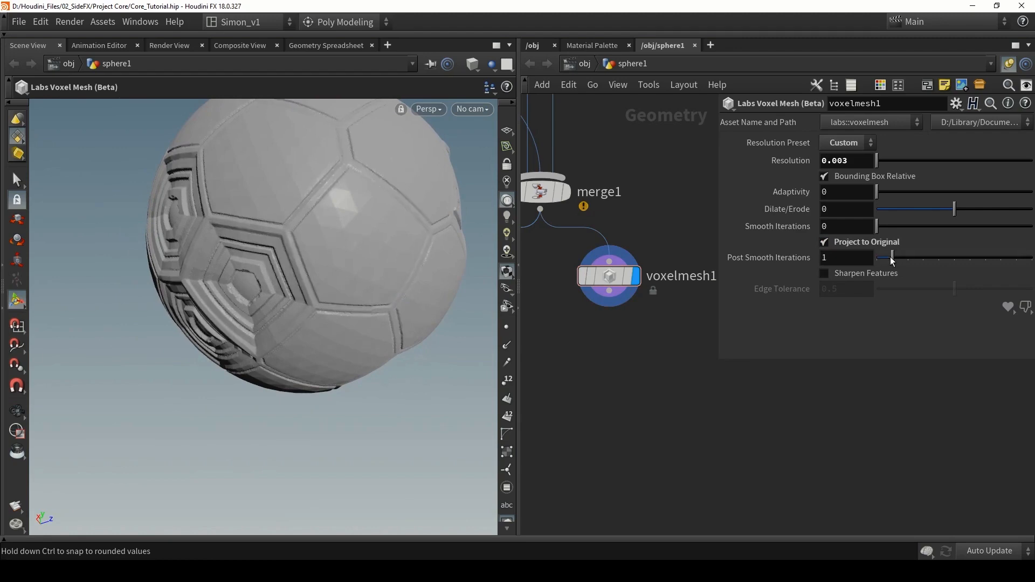
Add a PolyReduce node, wire voxelmesh1's output into it and display its result.
key("Tab")
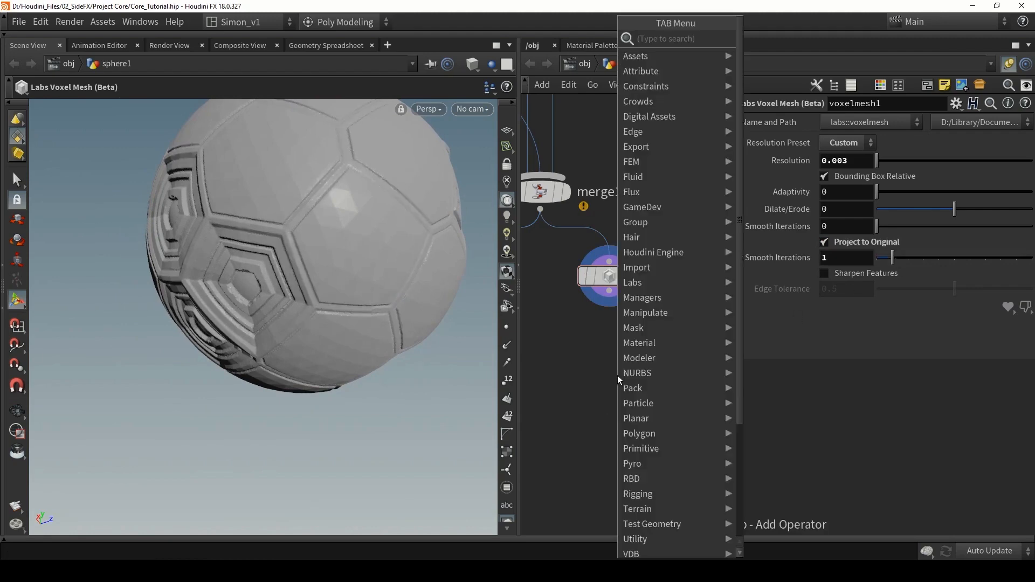
type("polr")
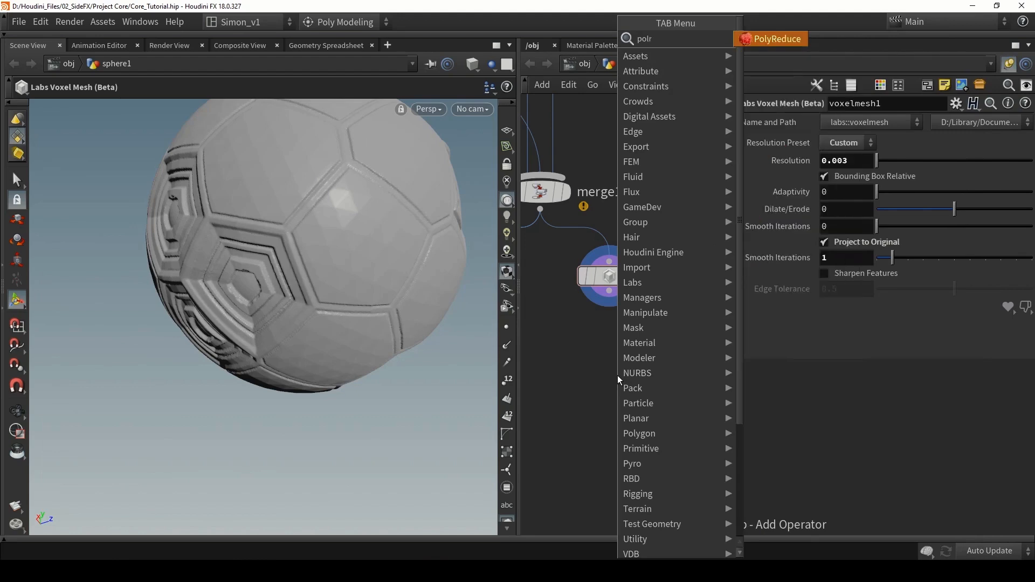
key("Return")
left_click(618, 379)
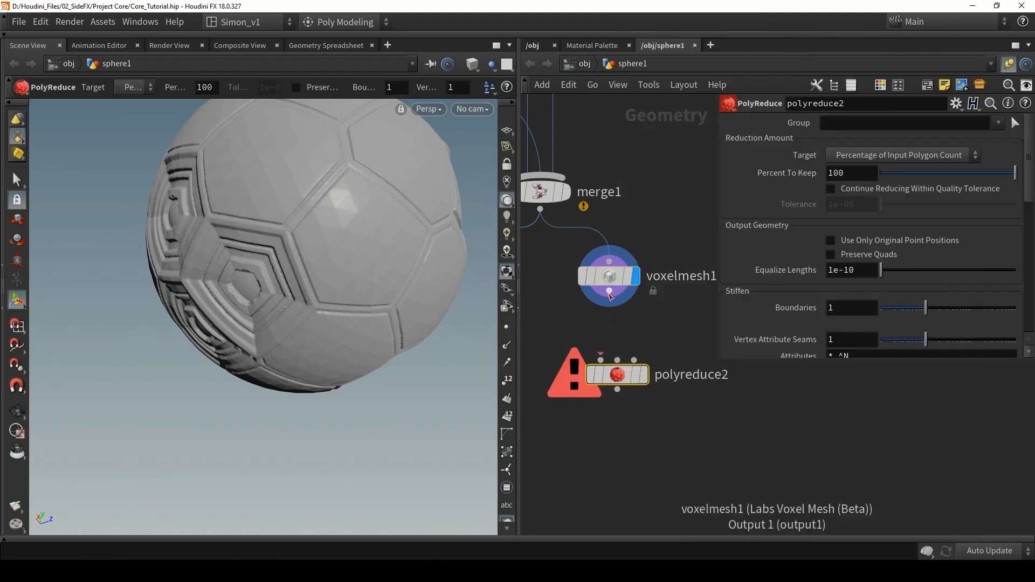
left_click_drag(609, 291, 611, 351)
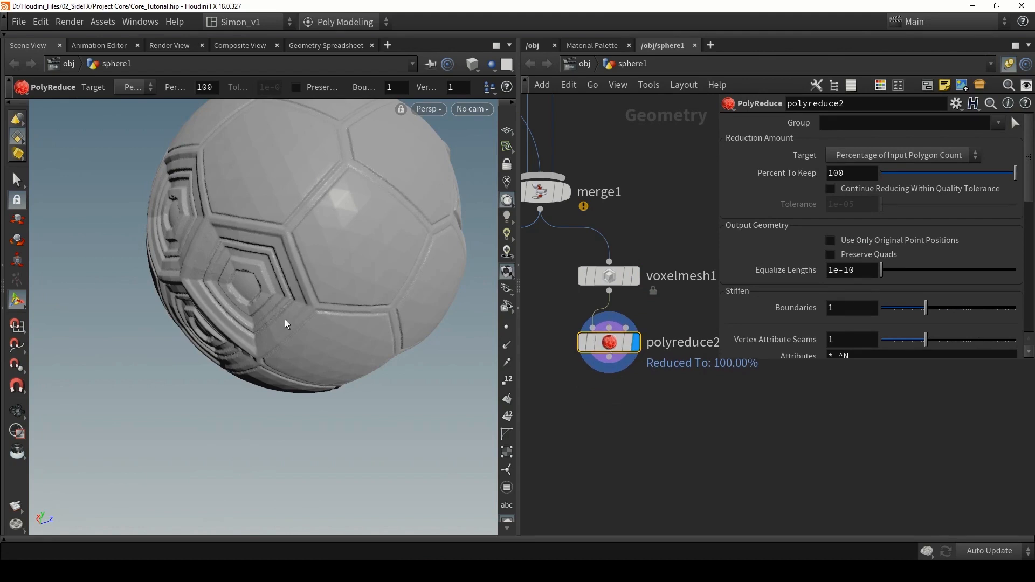
left_click_drag(285, 320, 263, 158)
left_click_drag(176, 334, 267, 354)
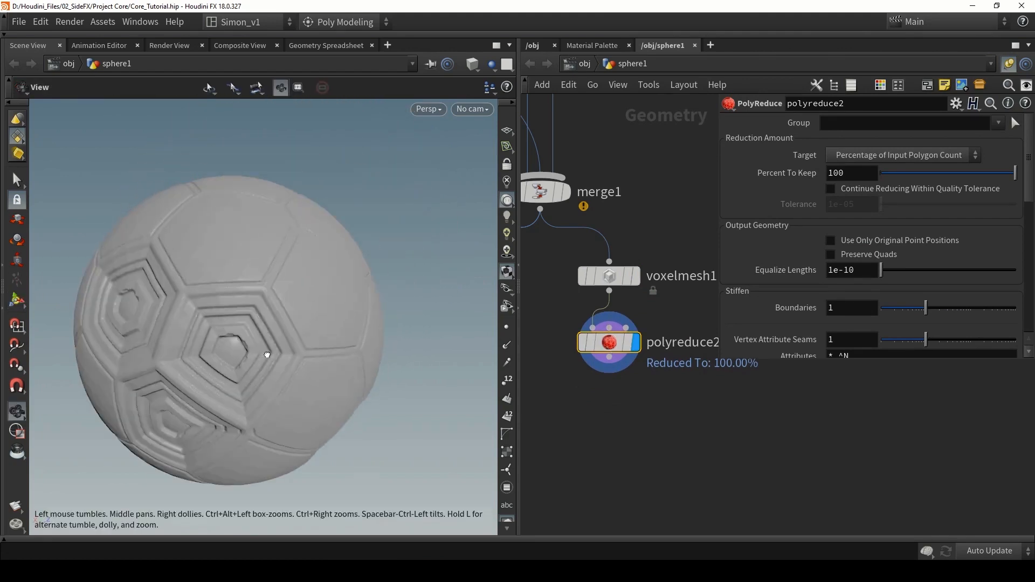
left_click_drag(358, 300, 277, 314)
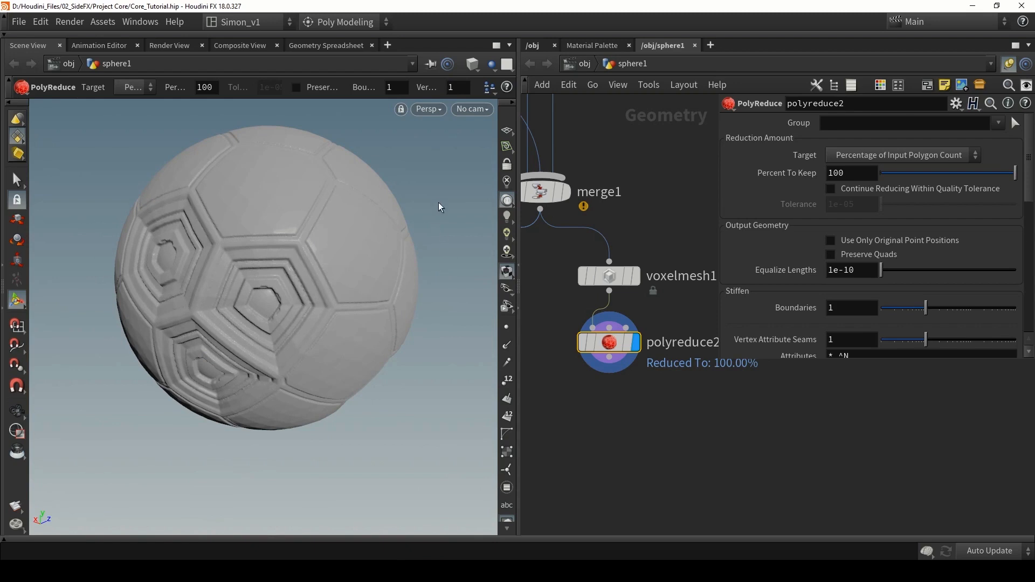
Set the viewport's geometry information to Always On in the display options.
key("d")
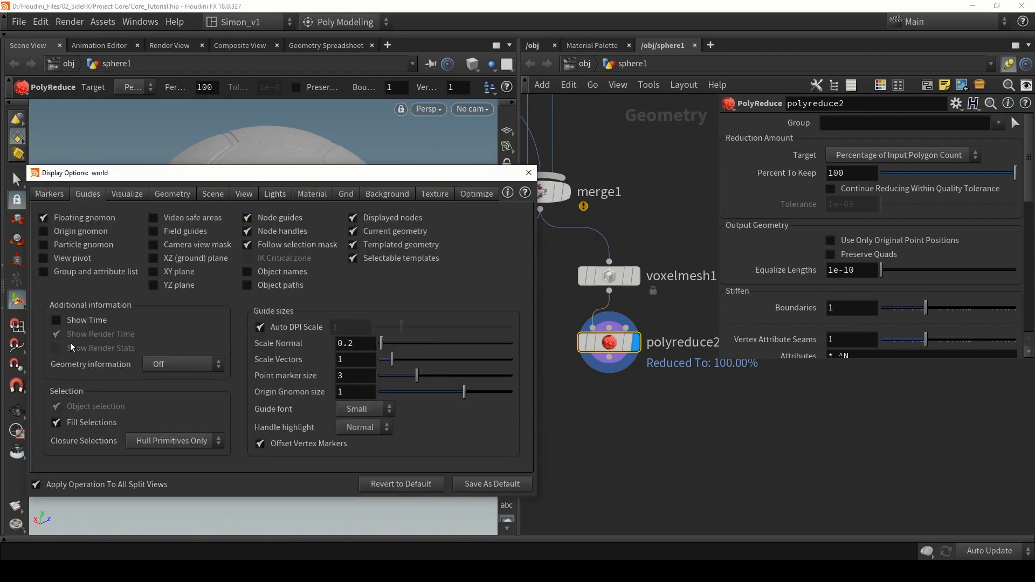
left_click(162, 366)
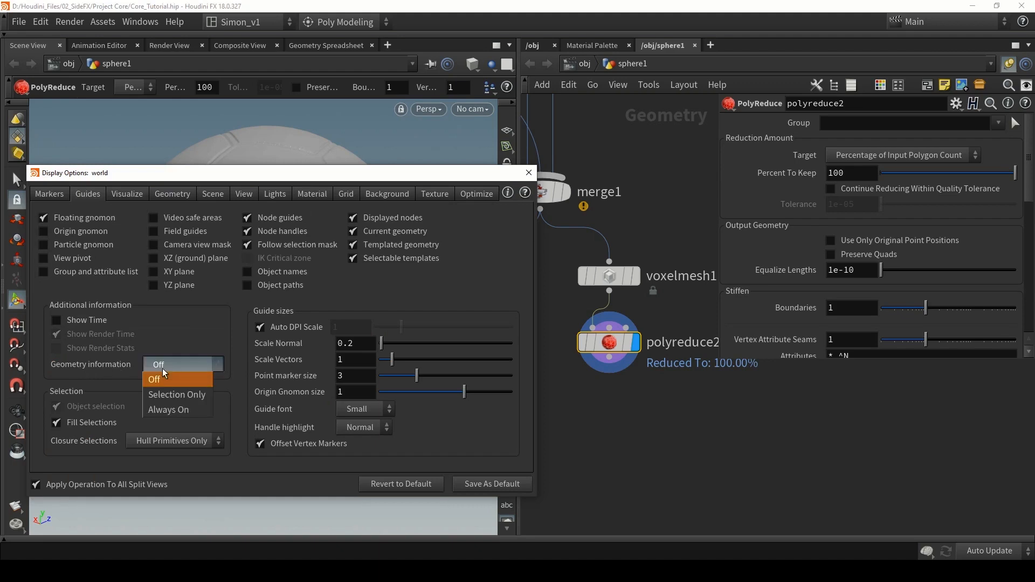
left_click(180, 411)
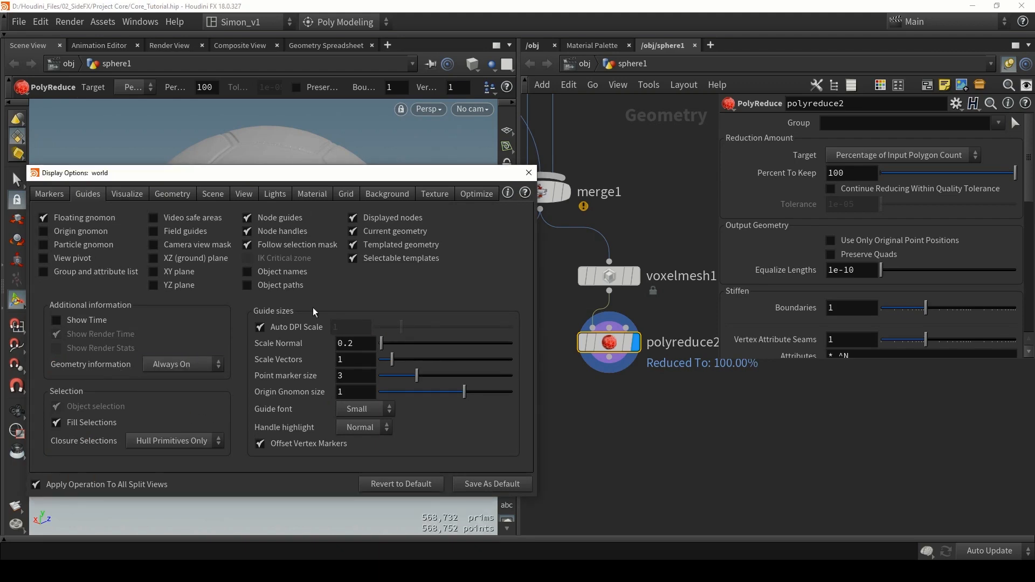
left_click(528, 174)
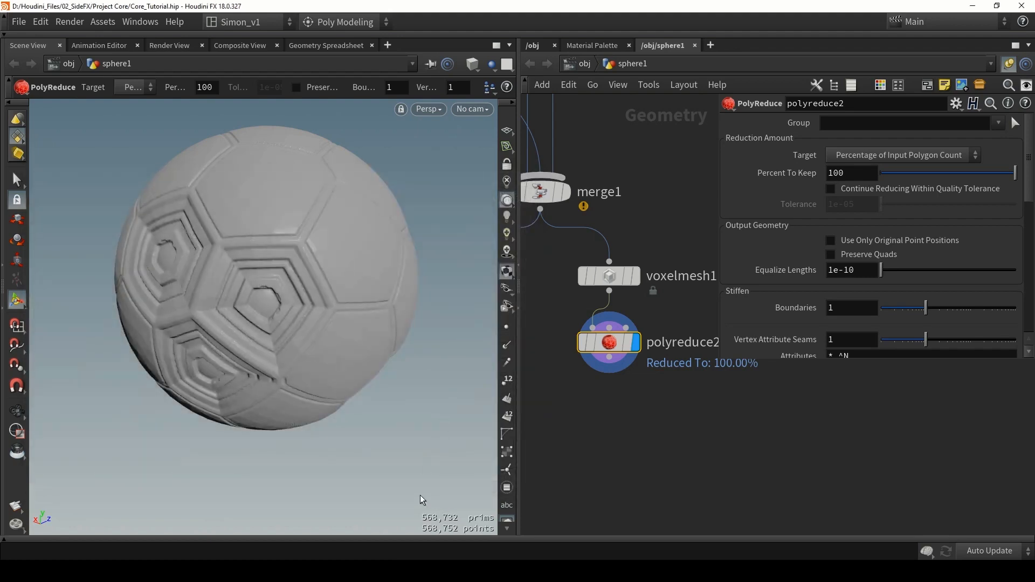
Set the PolyReduce node's Percent To Keep to 2.
mouse_move(336, 329)
left_mouse_down("alt")
mouse_move(360, 318)
mouse_move(343, 324)
left_mouse_up("alt")
left_click_drag(857, 174, 786, 189)
type("2")
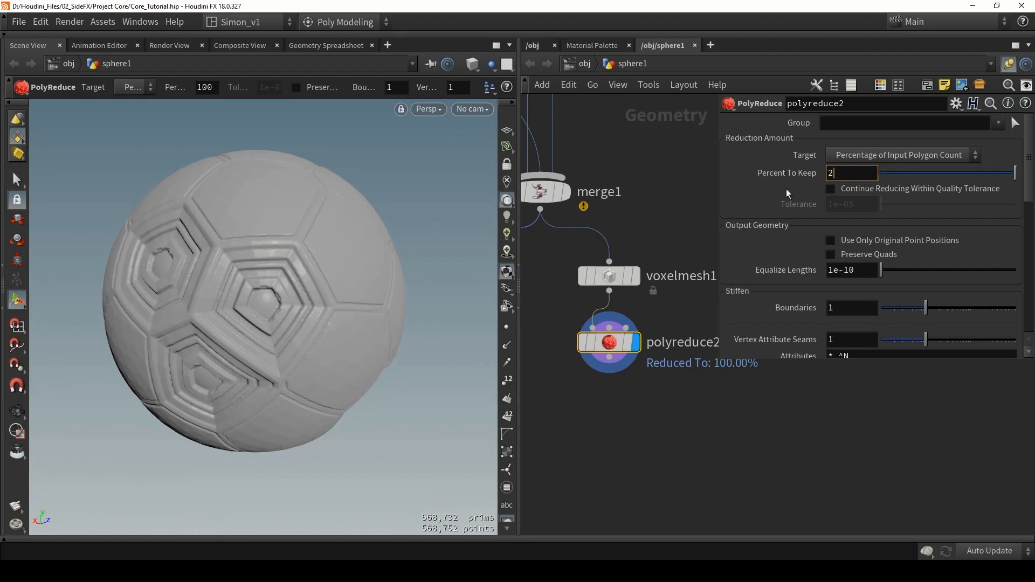
key("Return")
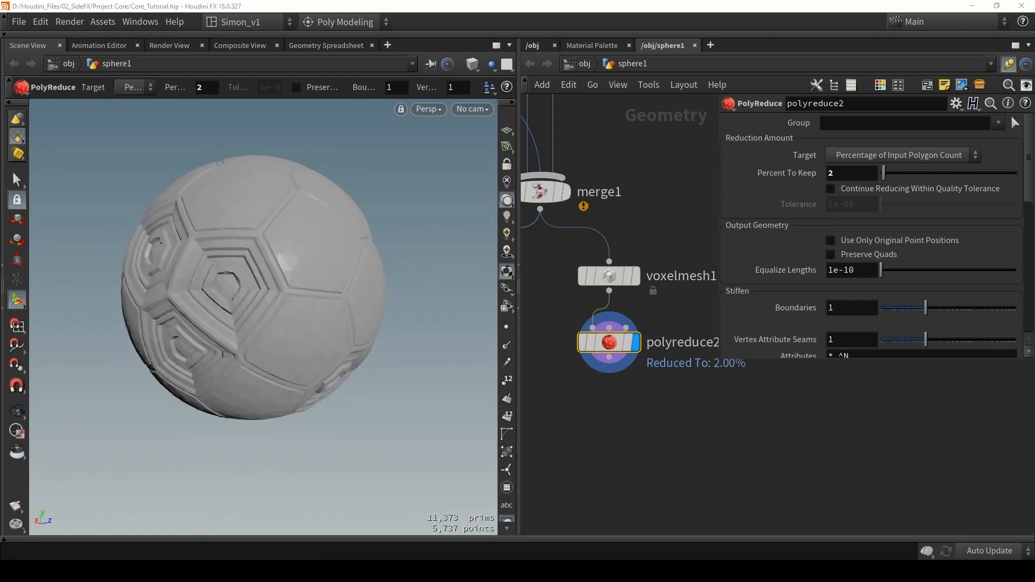
Add a Clip node below polyreduce2, wire polyreduce2's output into it and display its result.
left_click_drag(318, 315, 290, 274)
middle_click_drag(619, 412, 628, 367)
scroll(628, 366, "down", 2)
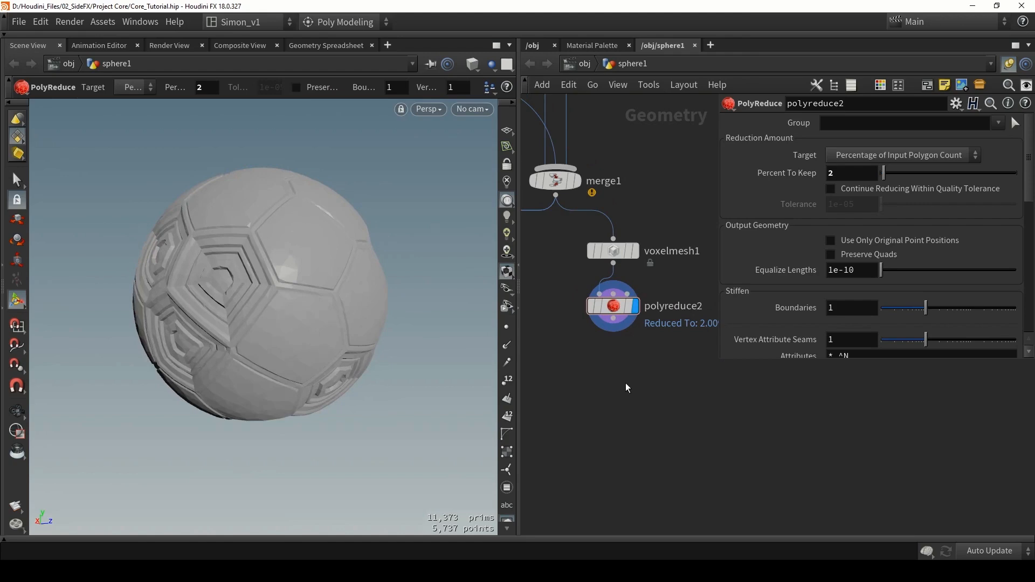
key("Tab")
type("clip")
key("Return")
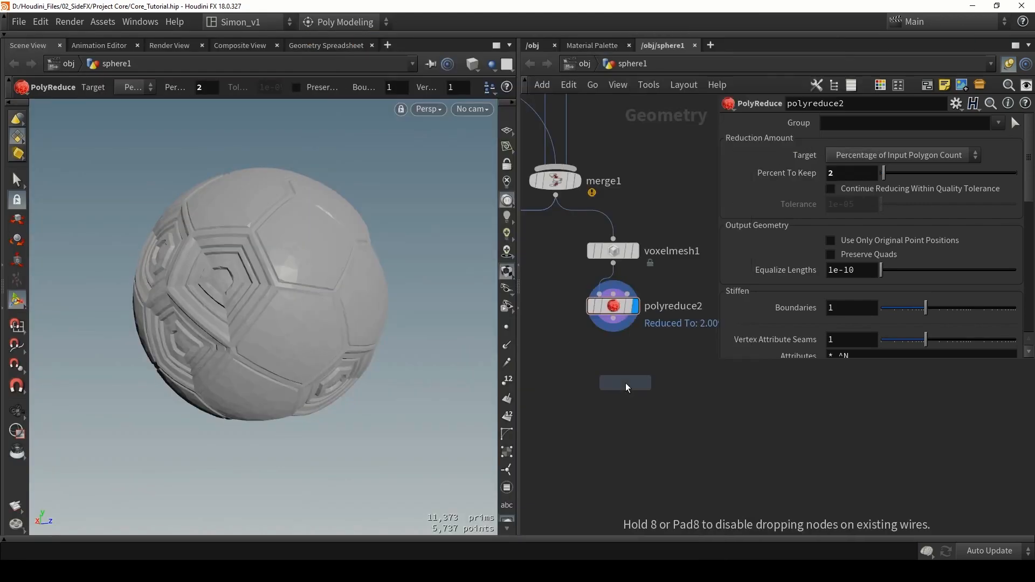
left_click(618, 378)
scroll(613, 322, "up", 2)
left_click_drag(613, 316, 613, 379)
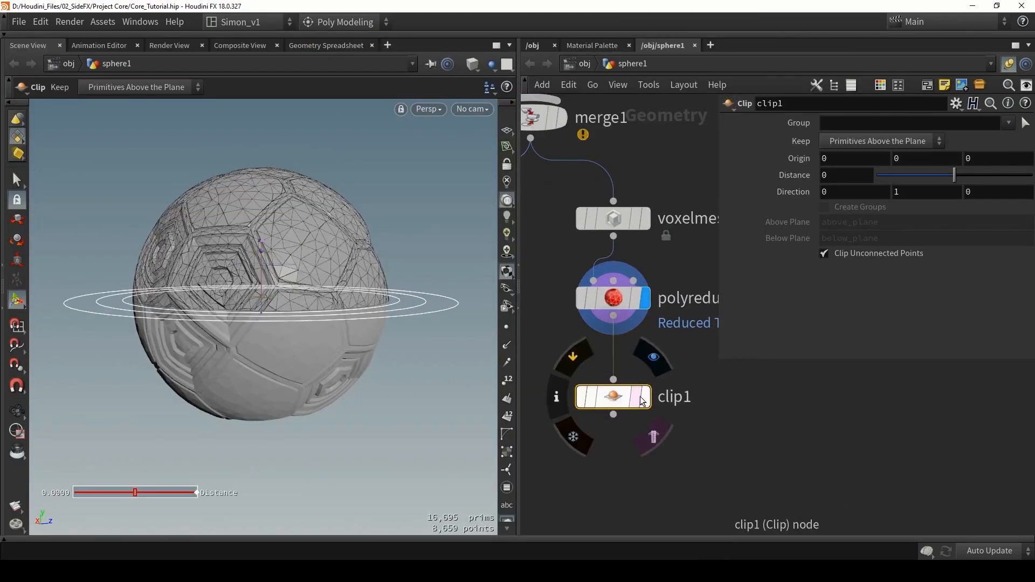
left_click(641, 401)
Duplicate the clip1 node below itself, wire clip1's output into the copy and display the copy's result.
middle_click_drag(719, 448, 715, 371)
left_click_drag(280, 310, 372, 332, "alt")
left_click_drag(613, 319, 612, 403, "alt")
left_click_drag(611, 339, 609, 402)
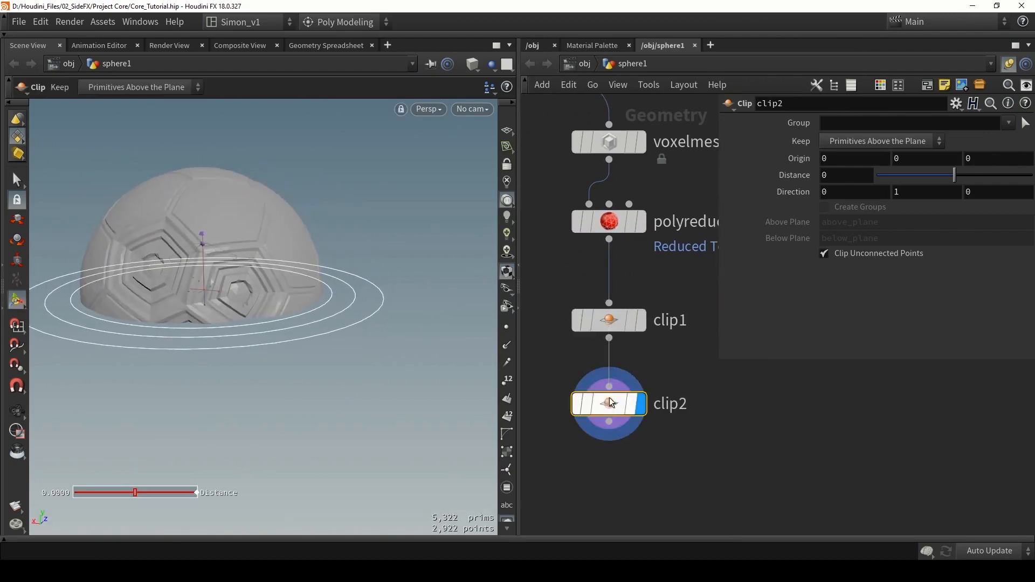
Turn the clip2 plane so that its direction is -1, 0, 0.
left_click_drag(223, 247, 329, 302)
key("Return")
key("Escape")
key("Return")
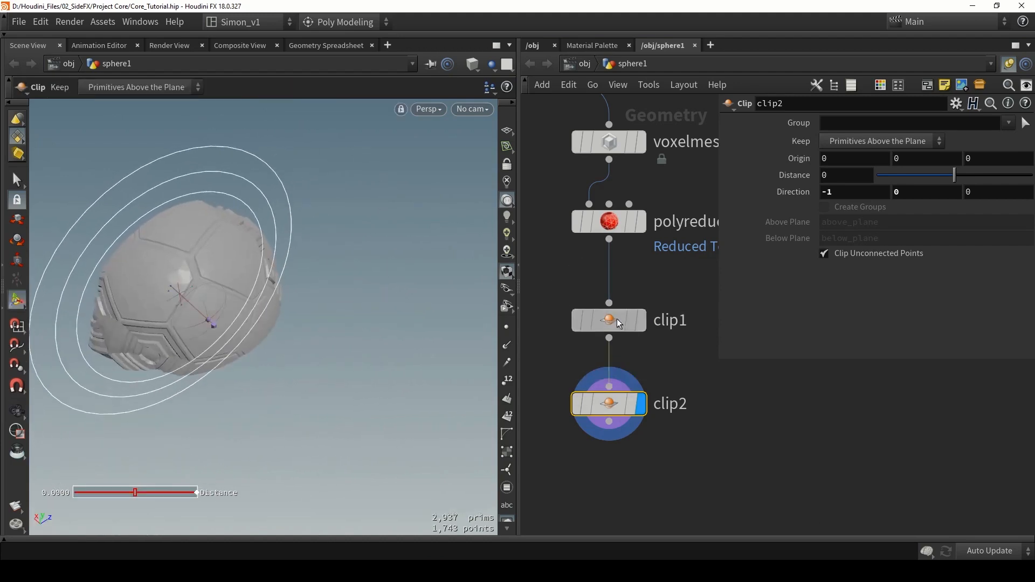
Flip clip1's plane to direction 0, -1, 0 and undo the extra handle change.
left_click(617, 319)
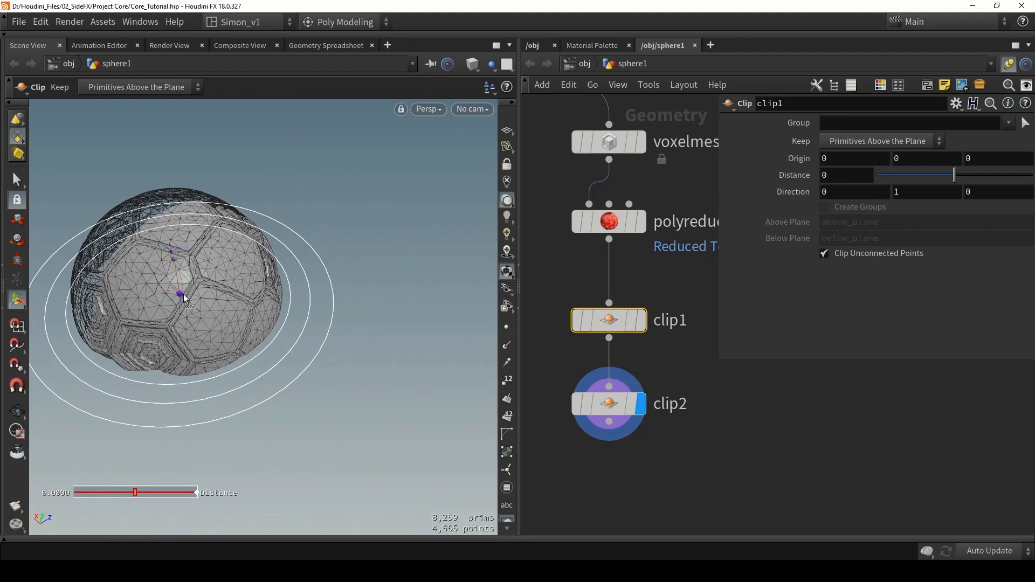
mouse_move(186, 257)
left_mouse_down()
mouse_move(253, 258)
mouse_move(202, 264)
left_mouse_up()
key("Escape")
left_click(530, 285)
left_click_drag(376, 292, 348, 316, "alt")
key("ctrl+z")
key("Return")
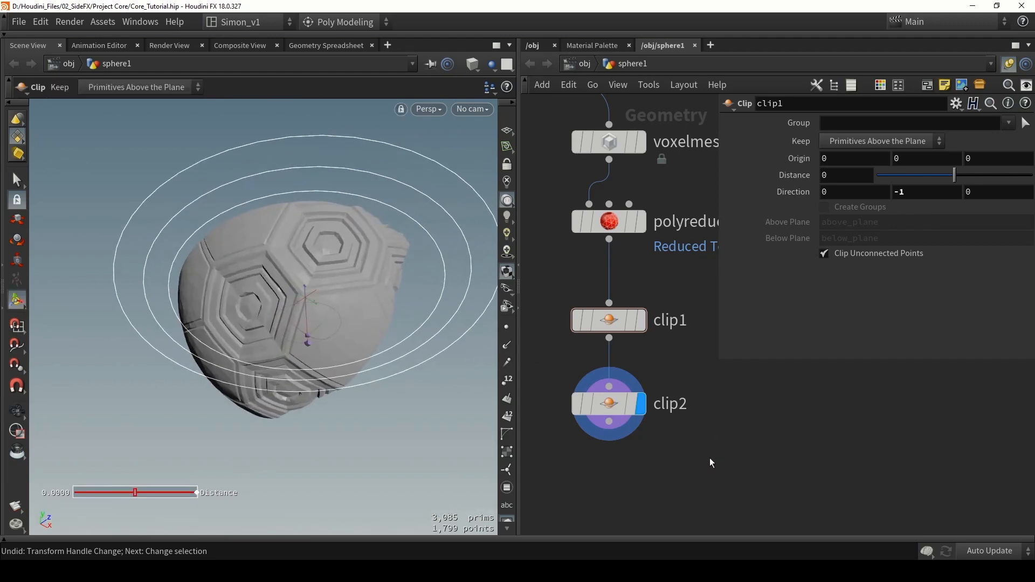
Save the scene file and select the clip2 node.
key("ctrl+s")
scroll(658, 432, "down", 4)
left_click(610, 387)
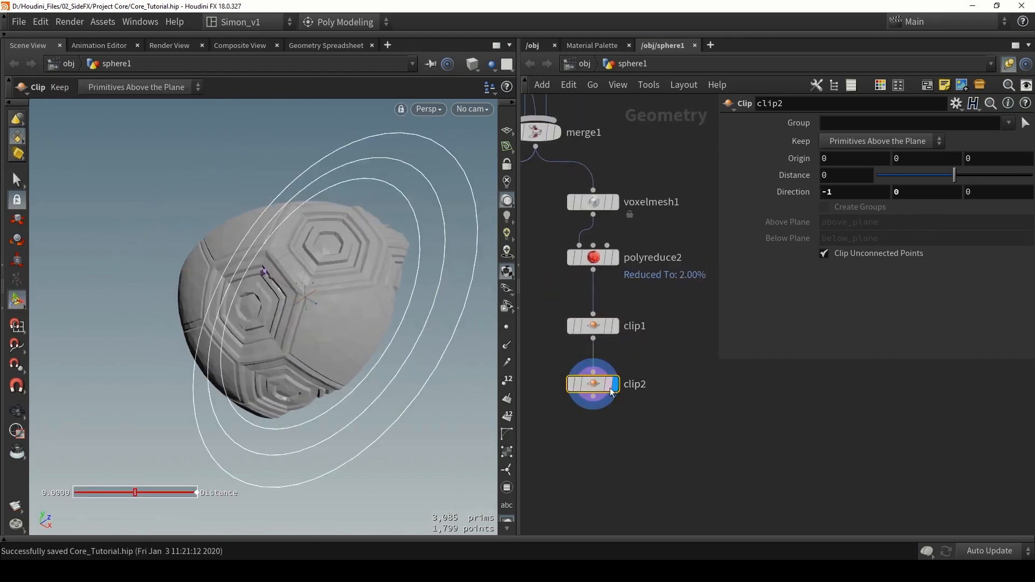
scroll(609, 387, "down", 2)
left_click(709, 425)
middle_click_drag(692, 370, 682, 407)
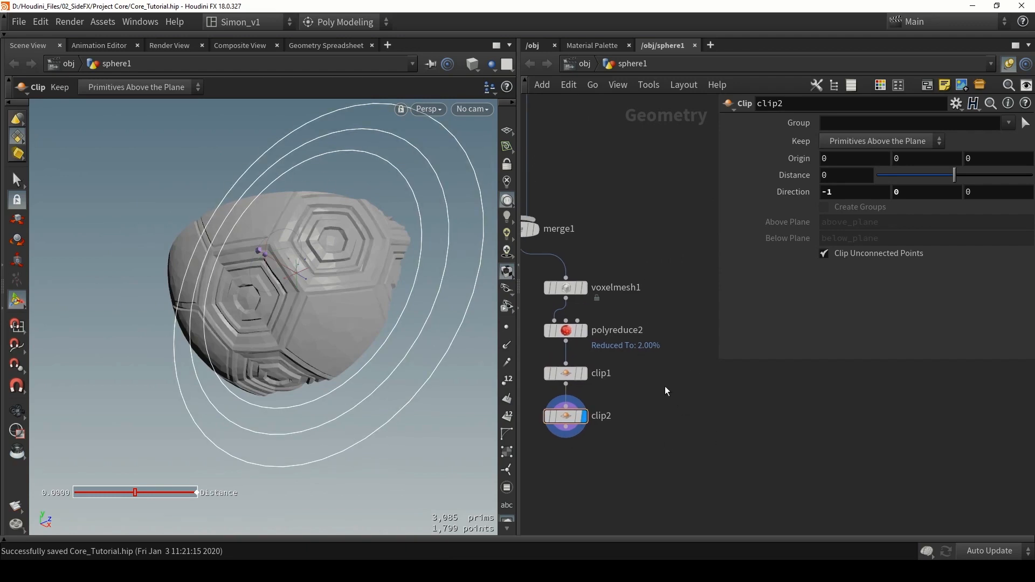
Display and select voxelmesh1, and examine the panel grooves and edges of its dense mesh up close and from several sides.
scroll(603, 296, "up", 2)
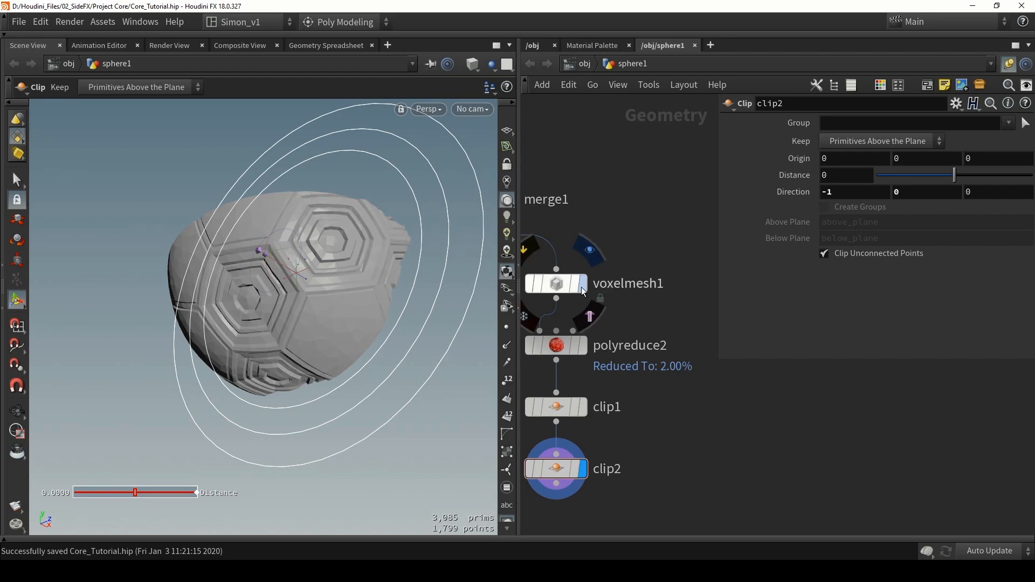
left_click(582, 284)
left_click(561, 286)
left_click_drag(349, 266, 313, 289, "alt")
scroll(268, 170, "up", 3)
scroll(300, 233, "up", 3)
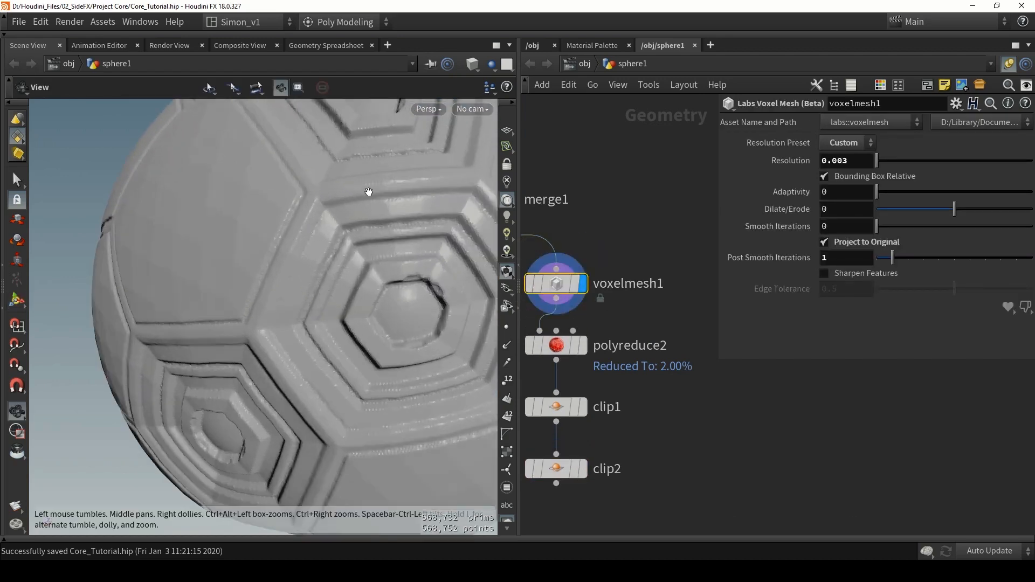
left_click_drag(370, 192, 415, 233, "alt")
scroll(374, 238, "up", 2)
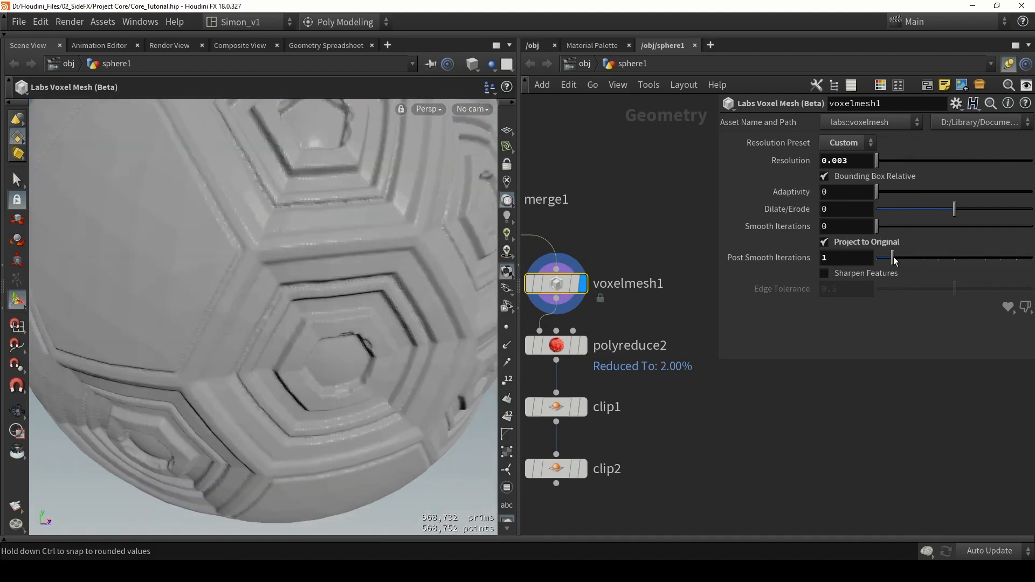
key("Escape")
mouse_move(345, 292)
left_mouse_down()
mouse_move(326, 280)
mouse_move(326, 254)
mouse_move(286, 283)
mouse_move(362, 261)
mouse_move(334, 280)
mouse_move(315, 350)
mouse_move(441, 296)
mouse_move(444, 338)
mouse_move(343, 309)
mouse_move(345, 298)
left_mouse_up()
scroll(346, 297, "down", 3)
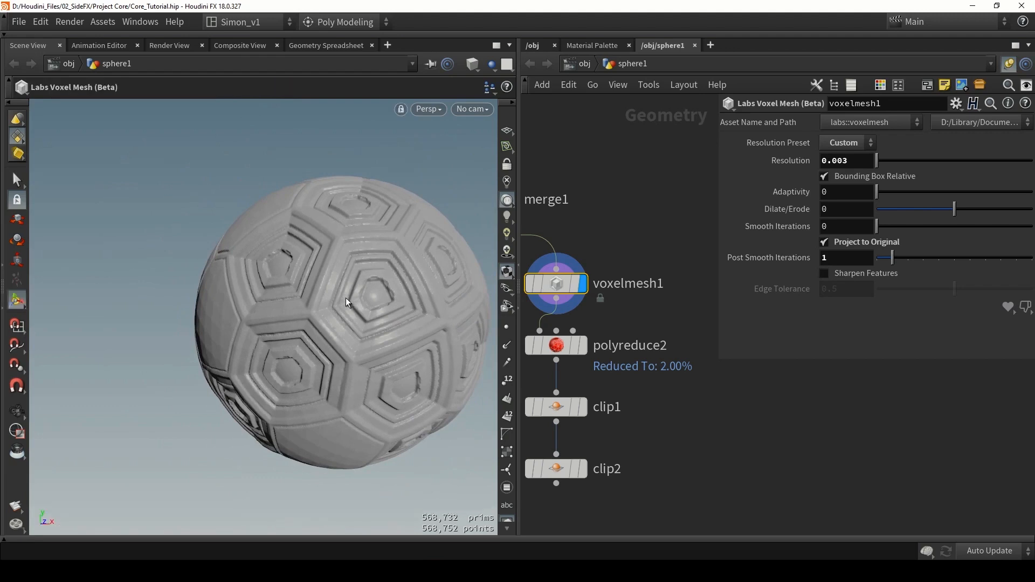
left_click_drag(347, 300, 373, 322)
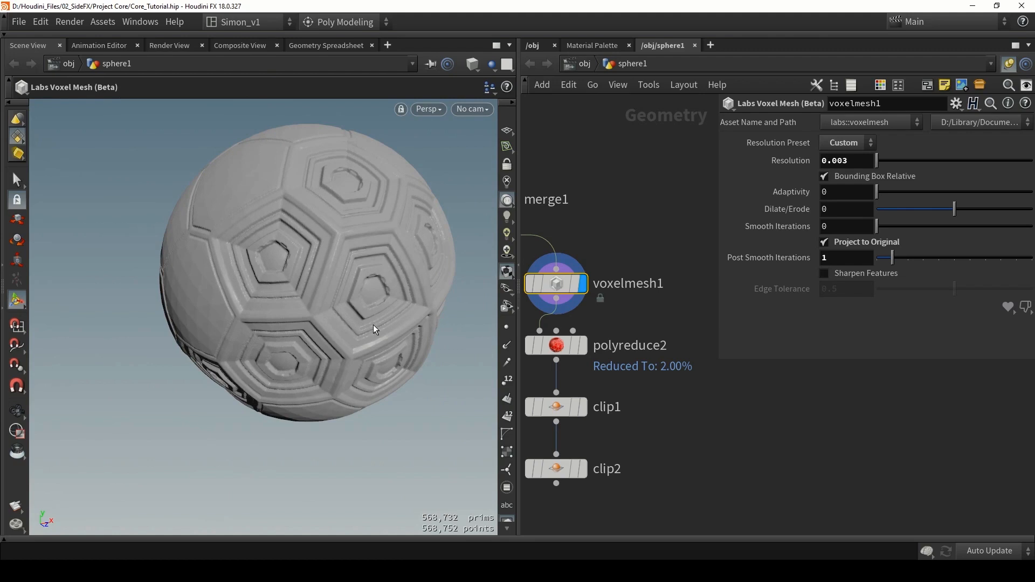
left_click_drag(373, 325, 409, 342)
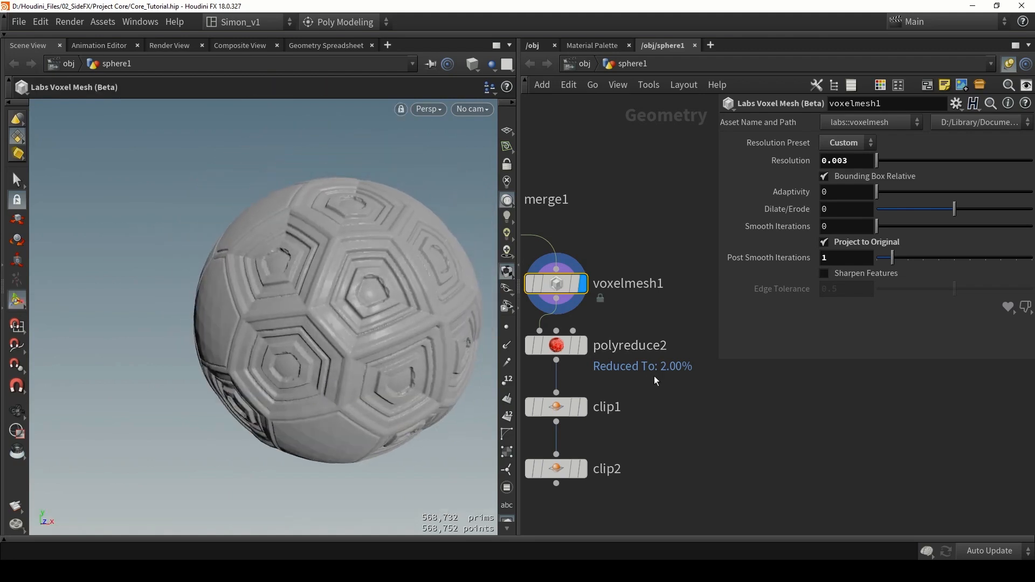
Add a Labs Quick Material node beside the voxel mesh branch, fed by merge1, and display its result.
middle_click_drag(684, 394, 654, 382)
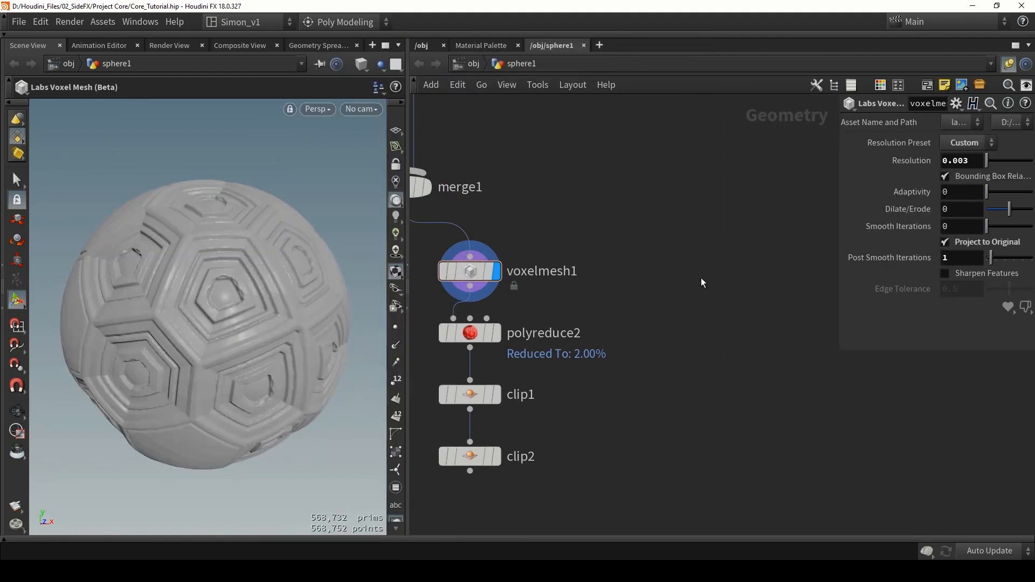
key("Tab")
type("qui")
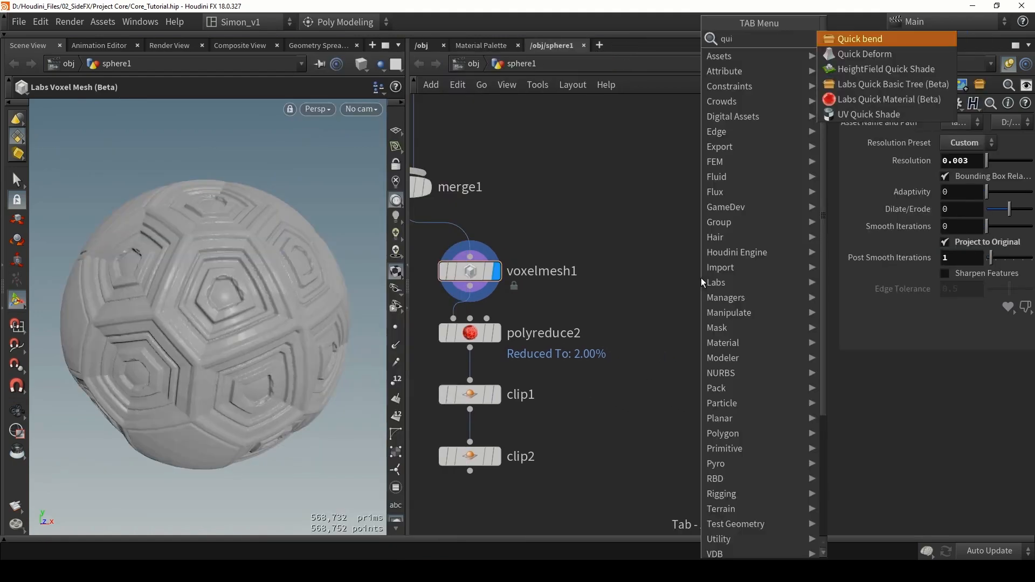
left_click(873, 99)
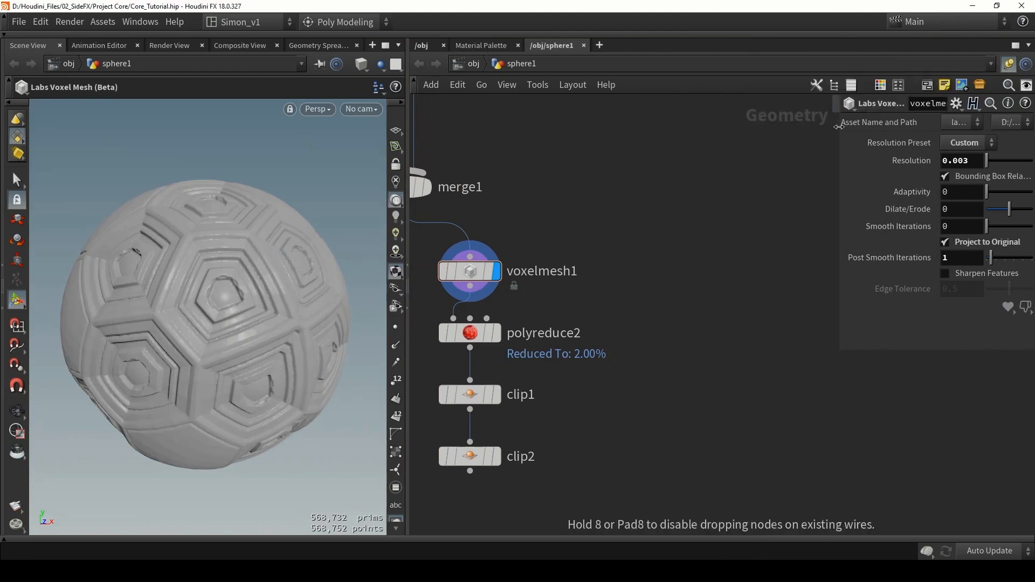
left_click(678, 274)
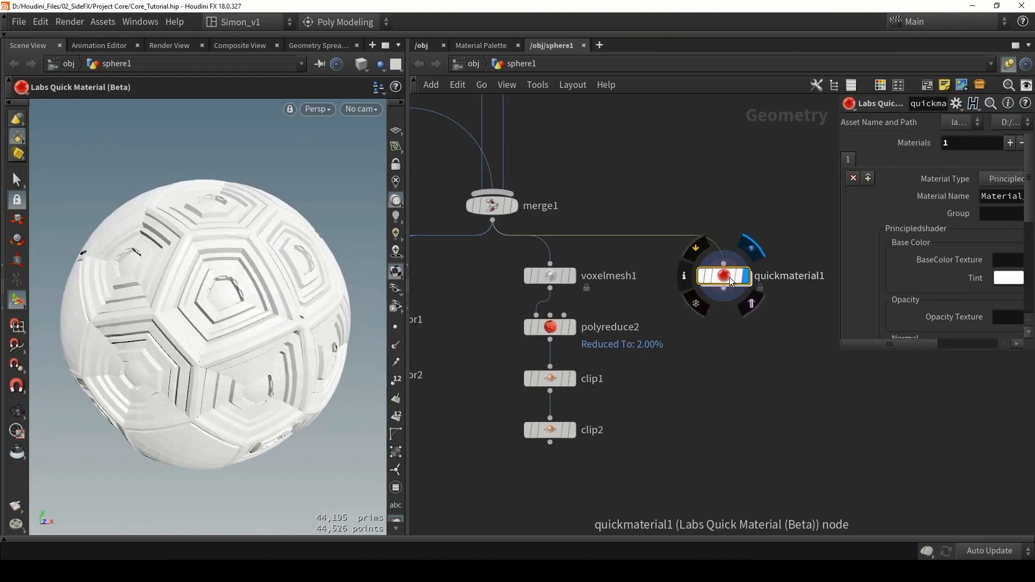
mouse_move(723, 275)
left_click_drag(727, 280, 732, 280)
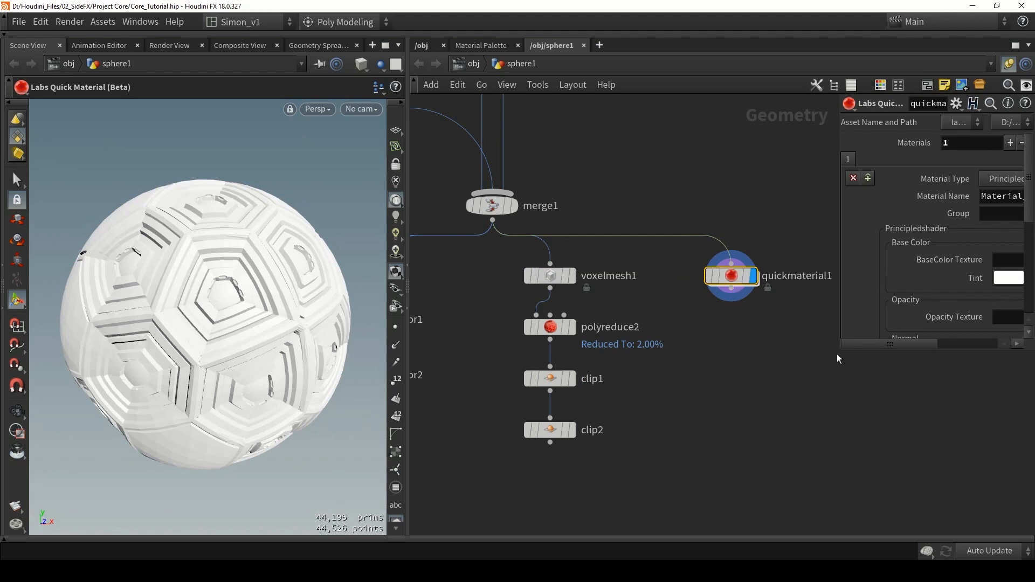
Enlarge the parameter area, enable Rounded Edge on the quick material and set its Radius to 0.029.
left_click_drag(837, 353, 696, 392)
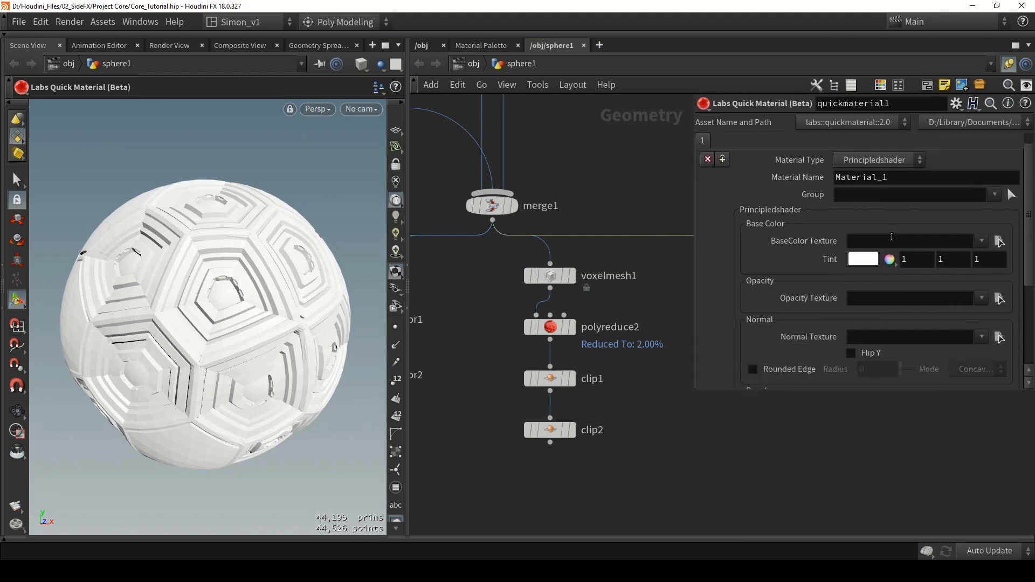
scroll(892, 237, "down", 3)
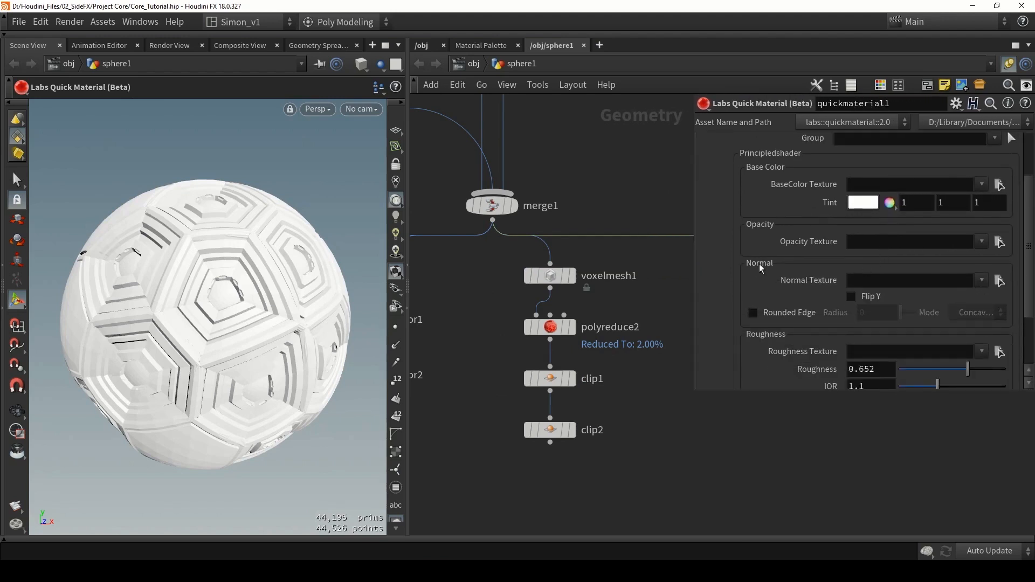
left_click(753, 313)
middle_click_drag(877, 315, 883, 317)
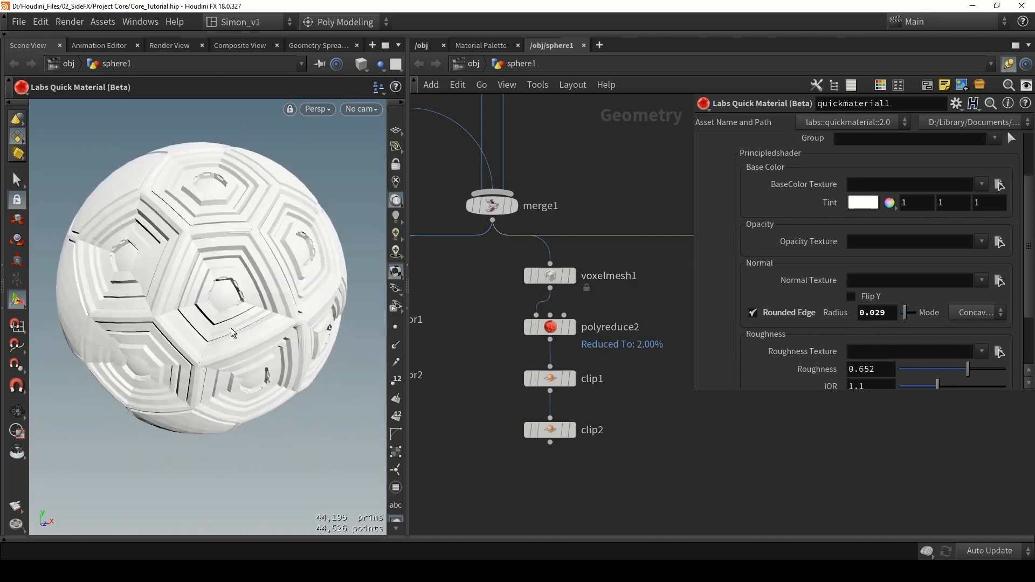
Preview the rounded-edge shading with a render region over the panel edges and nudge normal2 above quickmaterial1.
scroll(238, 334, "up", 5)
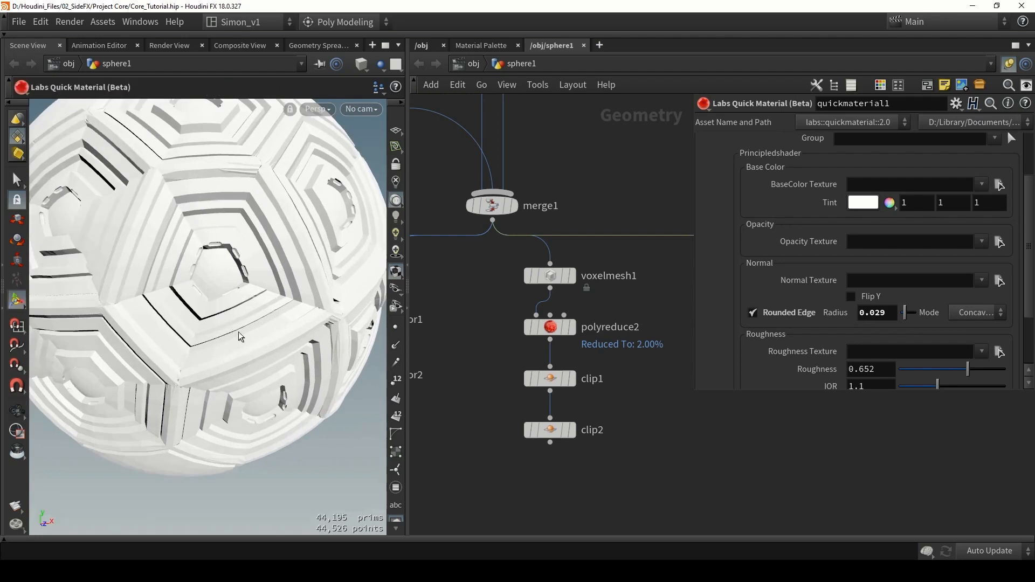
scroll(319, 240, "up", 2)
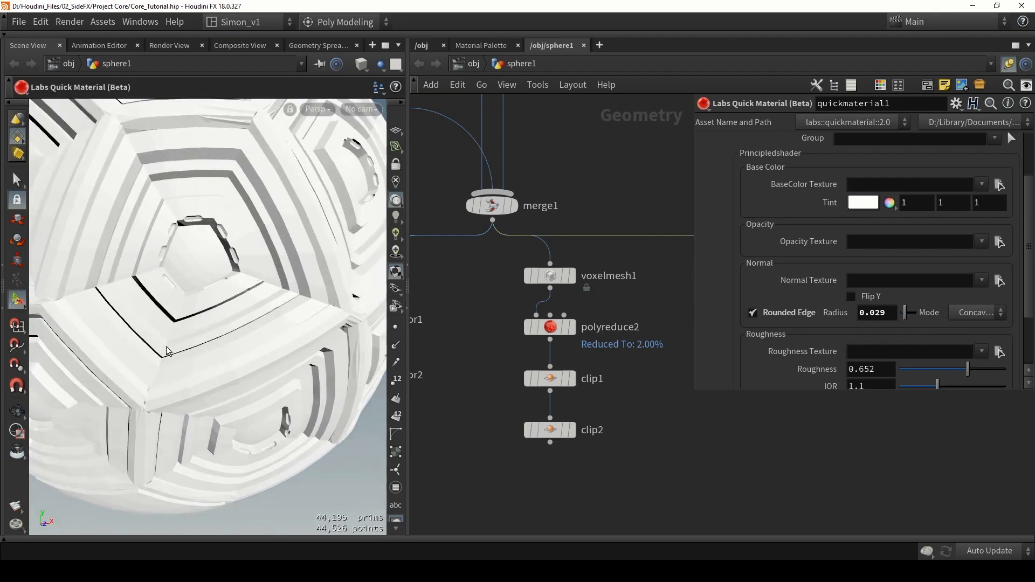
left_click(20, 432)
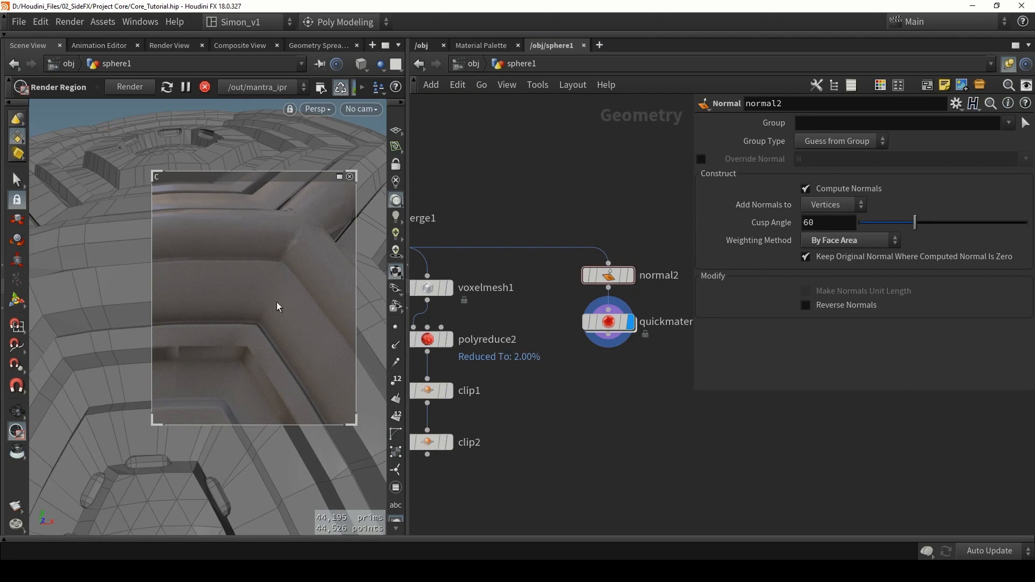
mouse_move(611, 276)
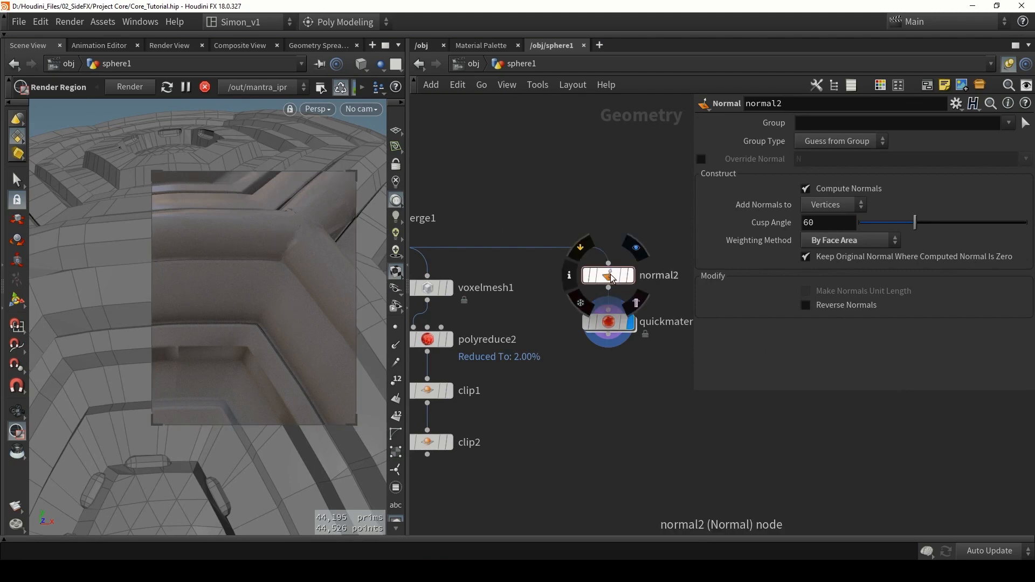
mouse_move(612, 277)
left_mouse_down()
mouse_move(616, 260)
mouse_move(615, 271)
left_mouse_up()
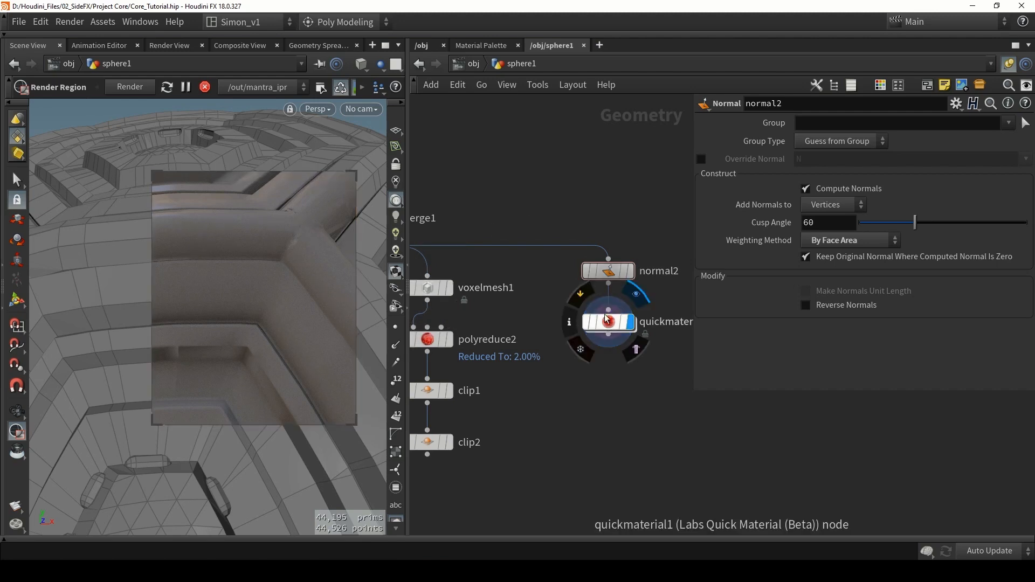
Go up to the object level to check the environment light, and return inside sphere1.
left_click(463, 63)
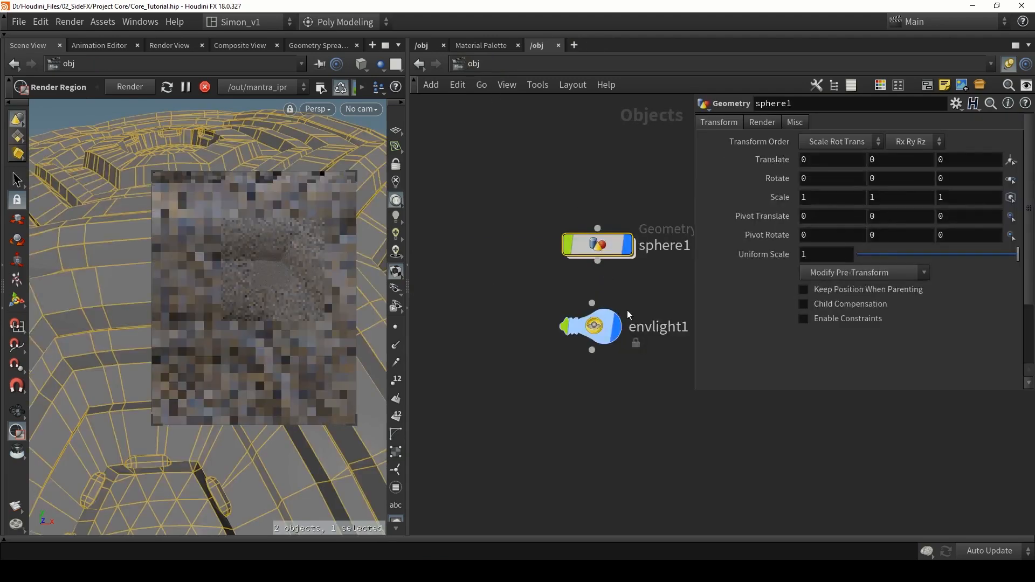
left_click_drag(598, 329, 607, 328)
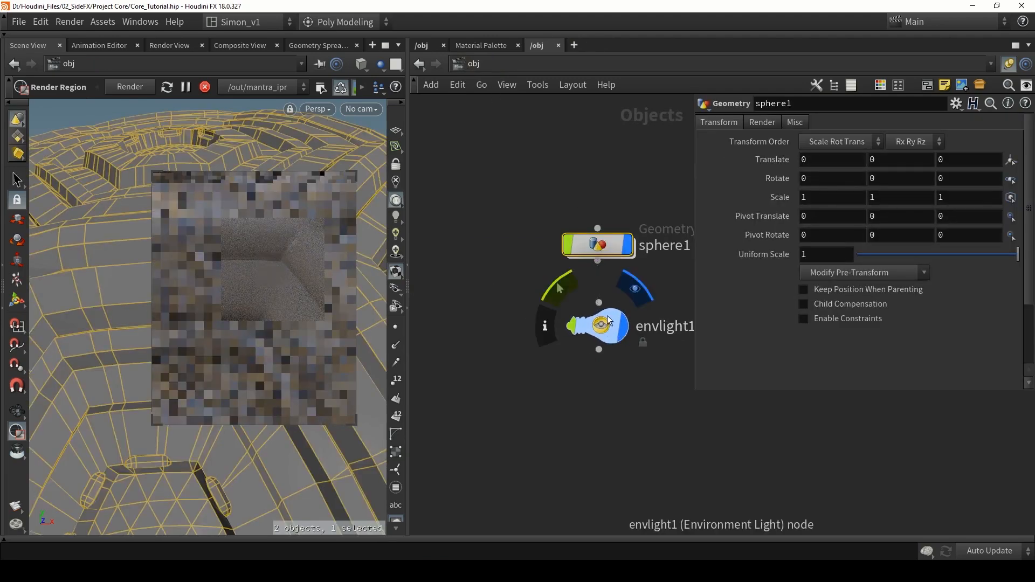
middle_click_drag(636, 355, 558, 376)
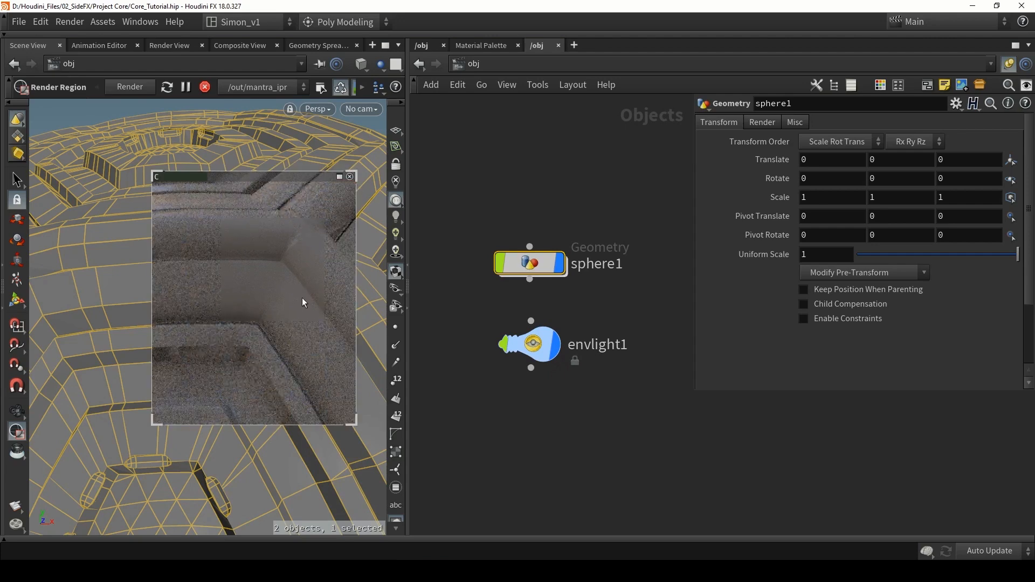
double_click(529, 263)
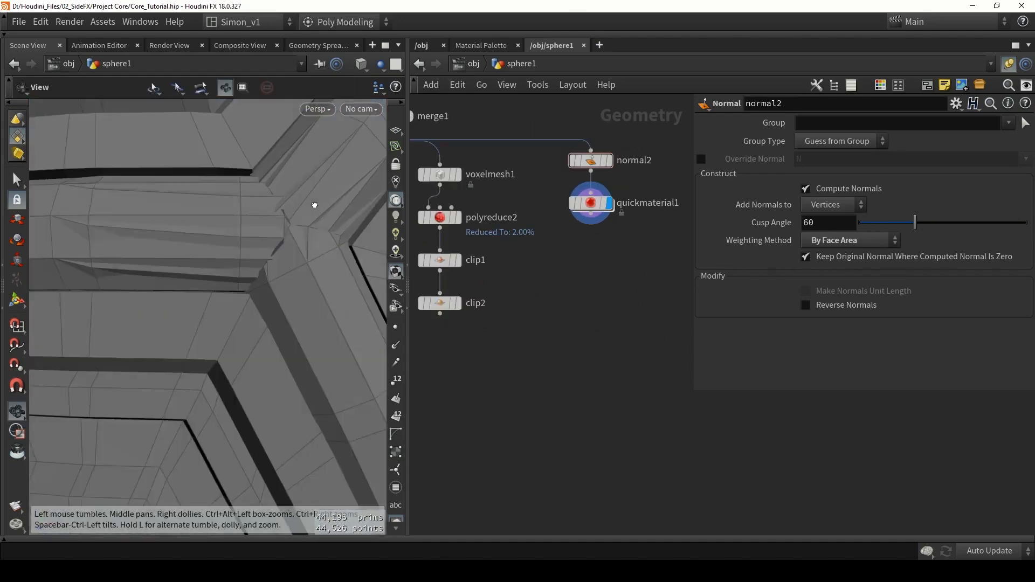
Render a region over a junction of panel ridges to examine its rounded shading, and close the region.
key("shift+w")
mouse_move(315, 202)
left_mouse_down("alt")
mouse_move(273, 180)
mouse_move(225, 212)
left_mouse_up("alt")
key("shift+w")
left_click_drag(293, 183, 248, 192, "alt")
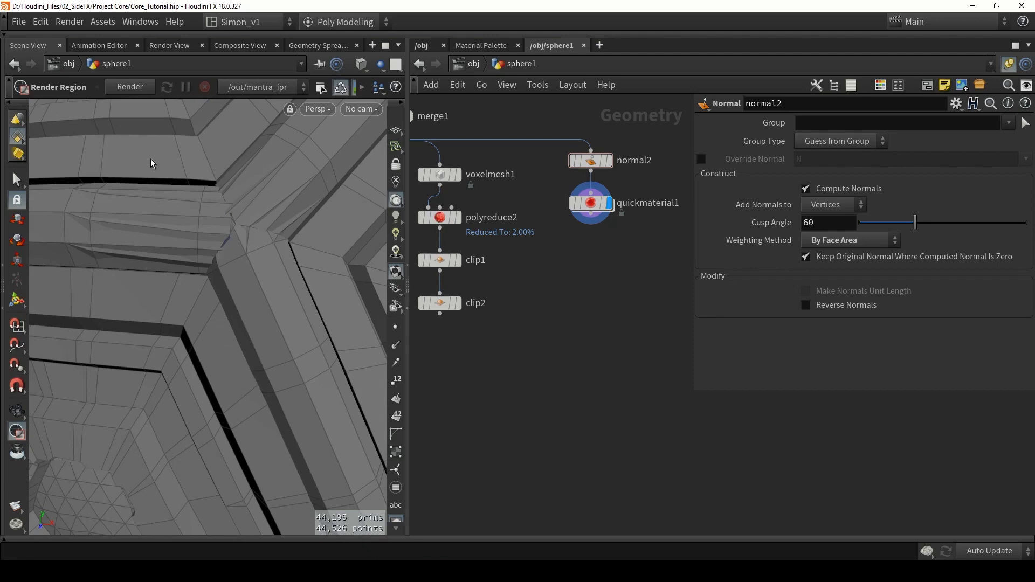
left_click_drag(150, 162, 321, 306)
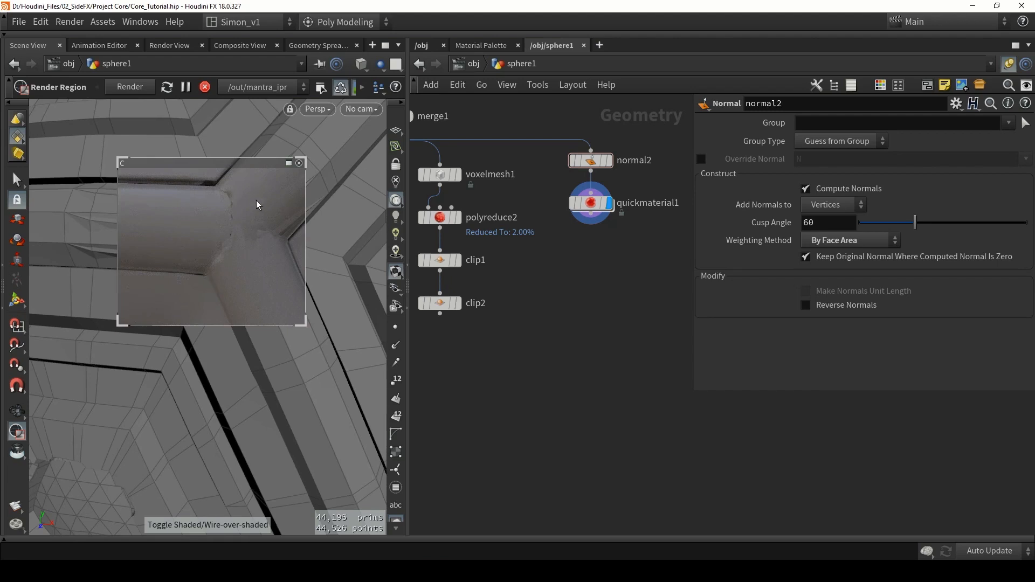
left_click(300, 163)
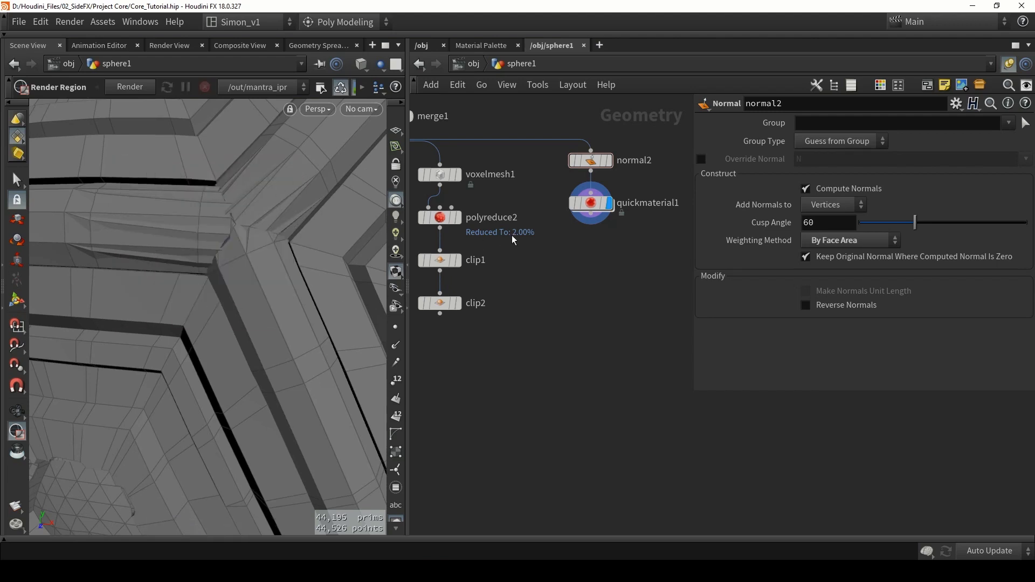
Display polywire1, set its Divisions to 22 and check a strut junction in plain shaded view.
scroll(513, 235, "down", 6)
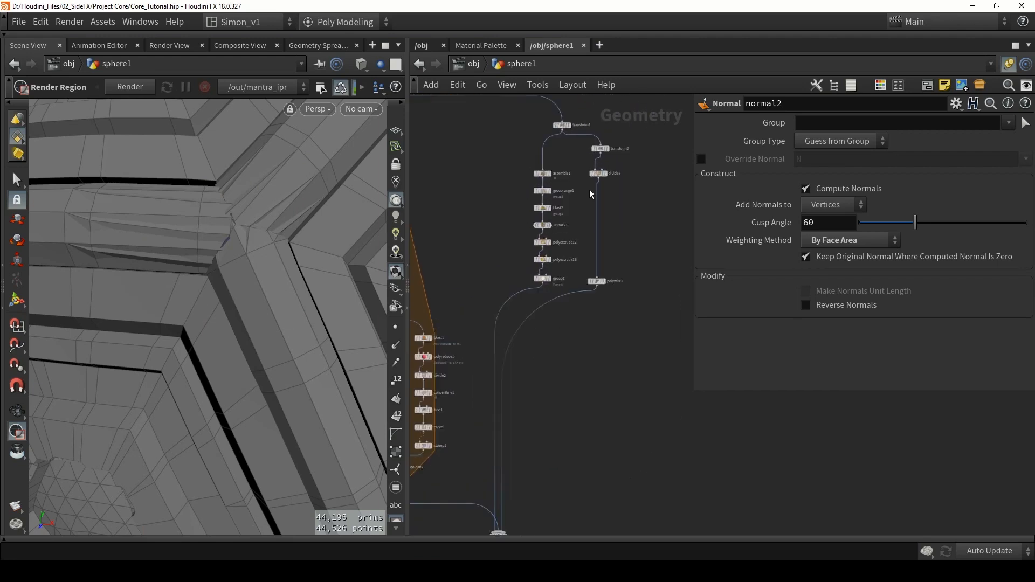
scroll(539, 275, "up", 3)
left_click(557, 356)
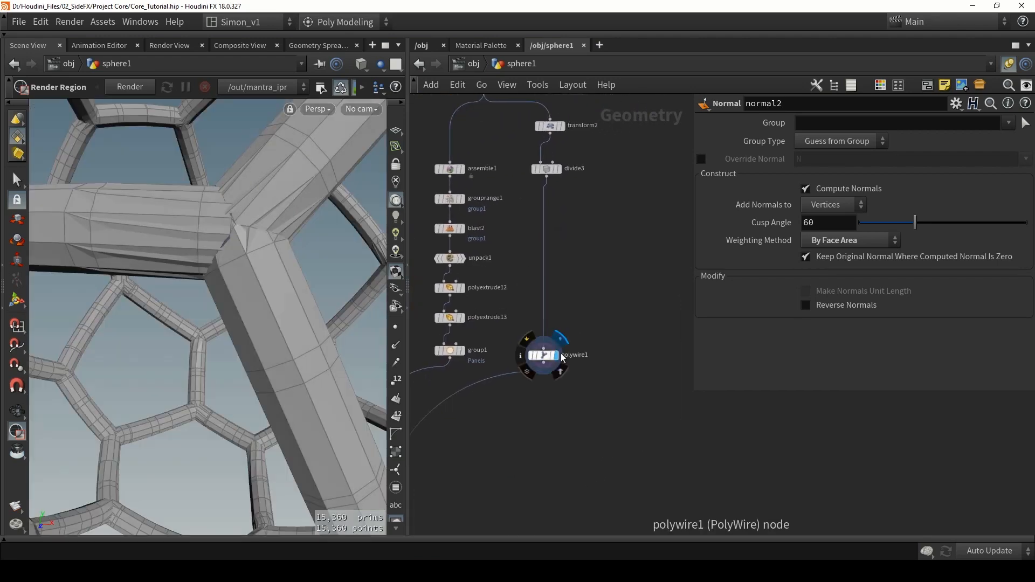
left_click(545, 356)
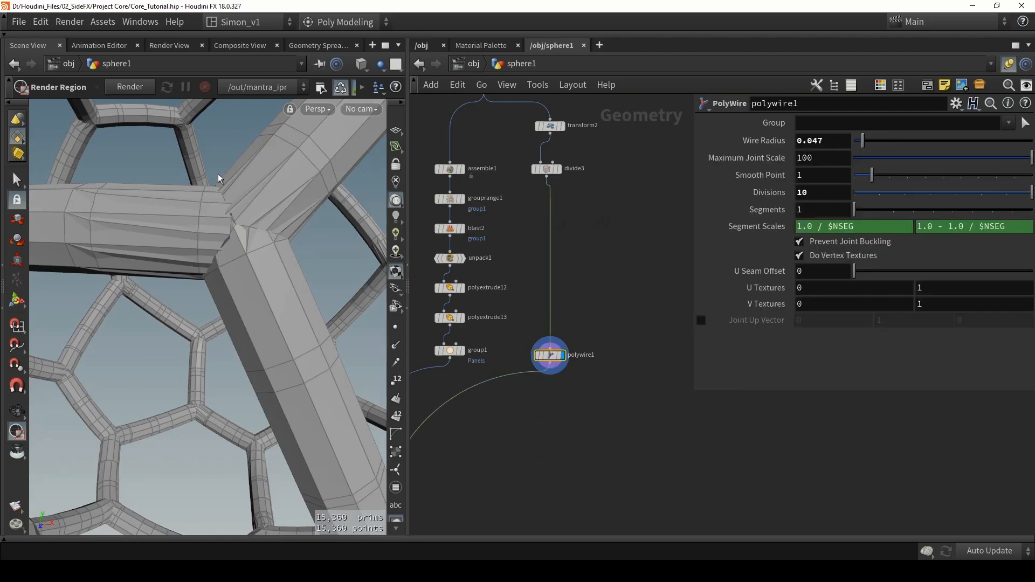
middle_click_drag(825, 193, 927, 188)
key("shift+w")
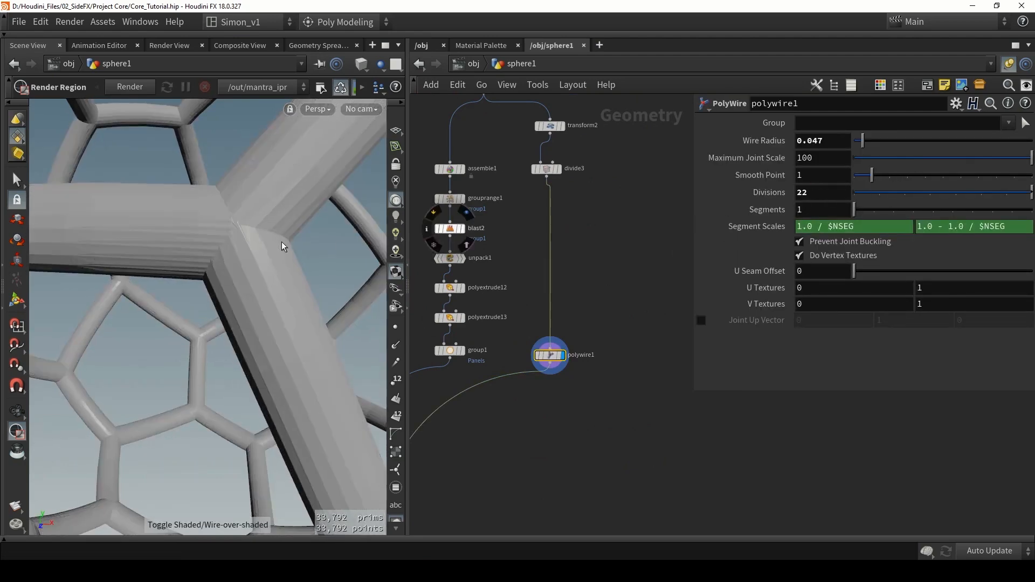
key("Escape")
mouse_move(282, 246)
left_mouse_down()
mouse_move(213, 245)
mouse_move(303, 225)
mouse_move(134, 252)
mouse_move(180, 225)
mouse_move(231, 227)
mouse_move(274, 274)
mouse_move(342, 256)
mouse_move(249, 270)
left_mouse_up()
key("shift+w")
key("shift+w")
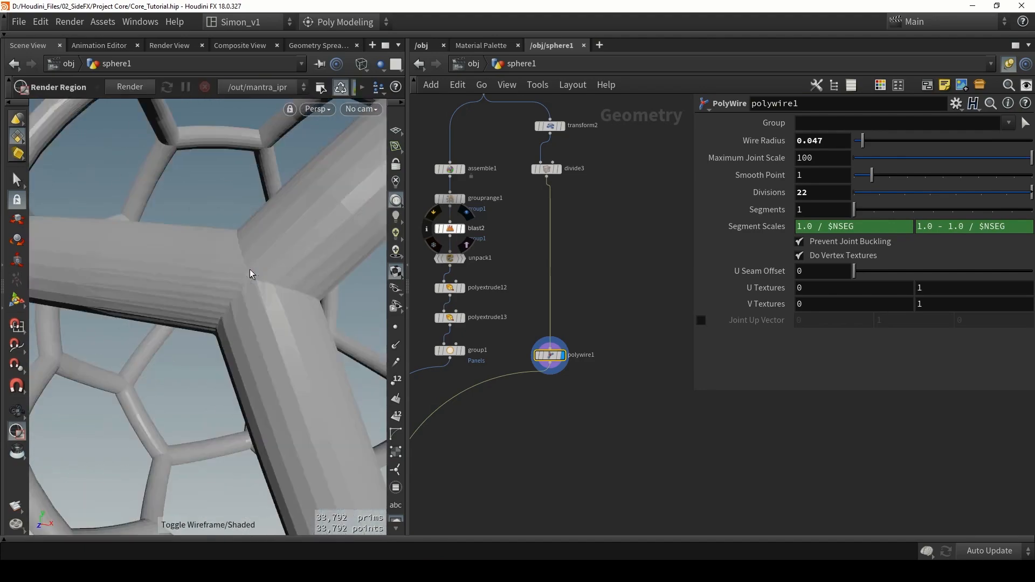
Display divide3 with point numbers to examine the points around the strut junction.
left_click(559, 169)
left_click(546, 170)
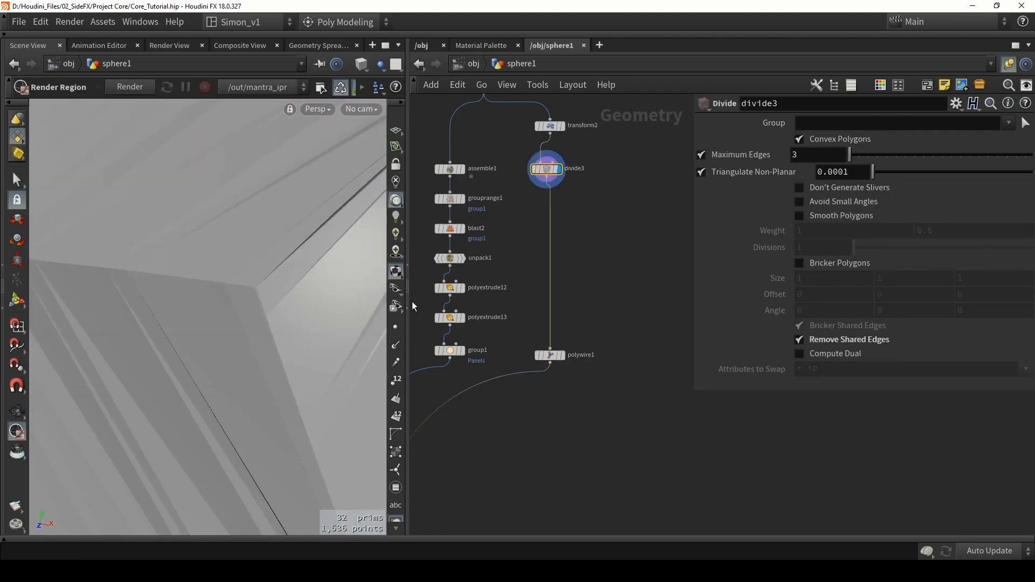
left_click(396, 381)
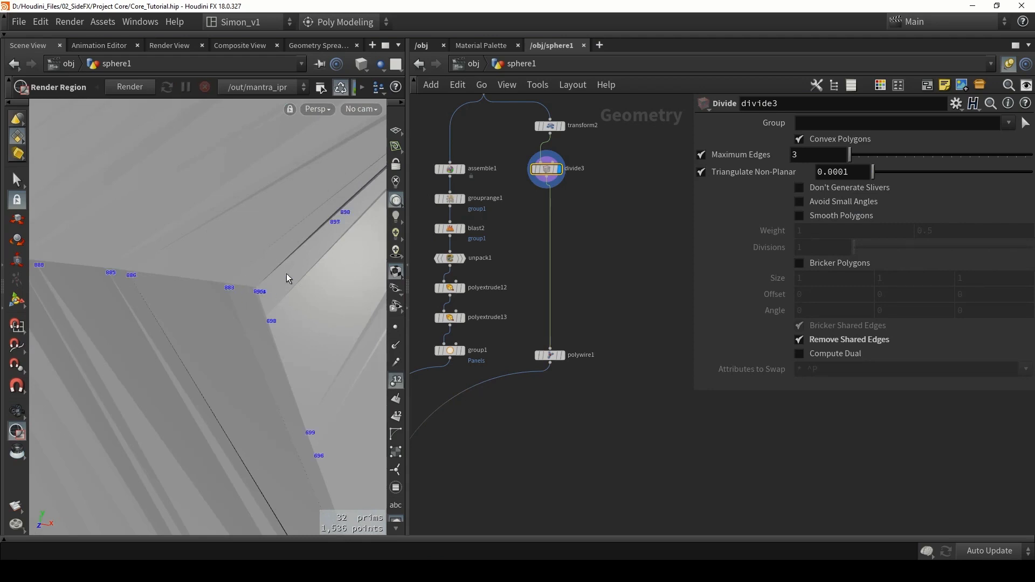
Insert a Fuse node between divide3 and polywire1 and display it.
left_click(600, 205)
key("Tab")
type("fuse")
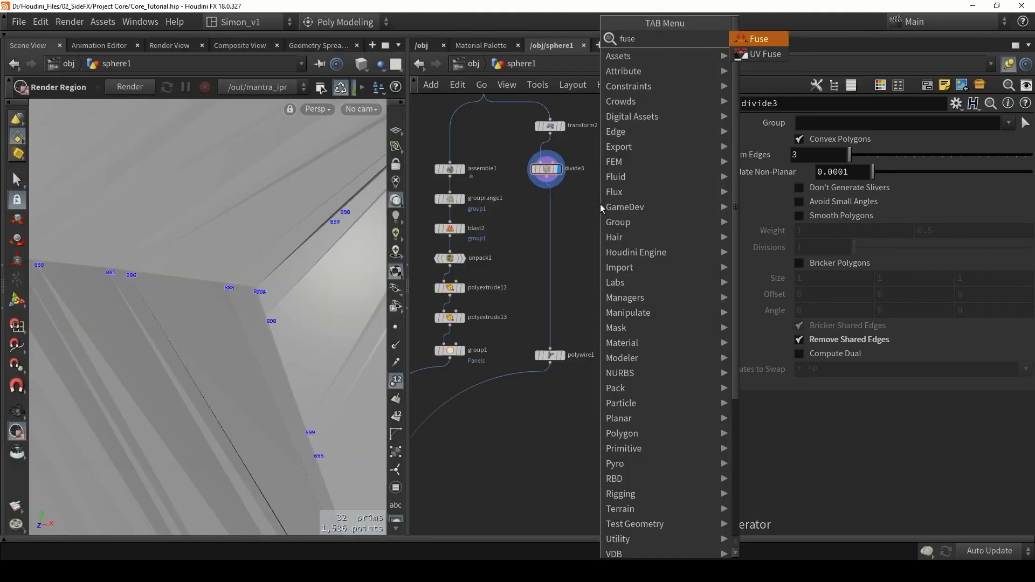
key("Return")
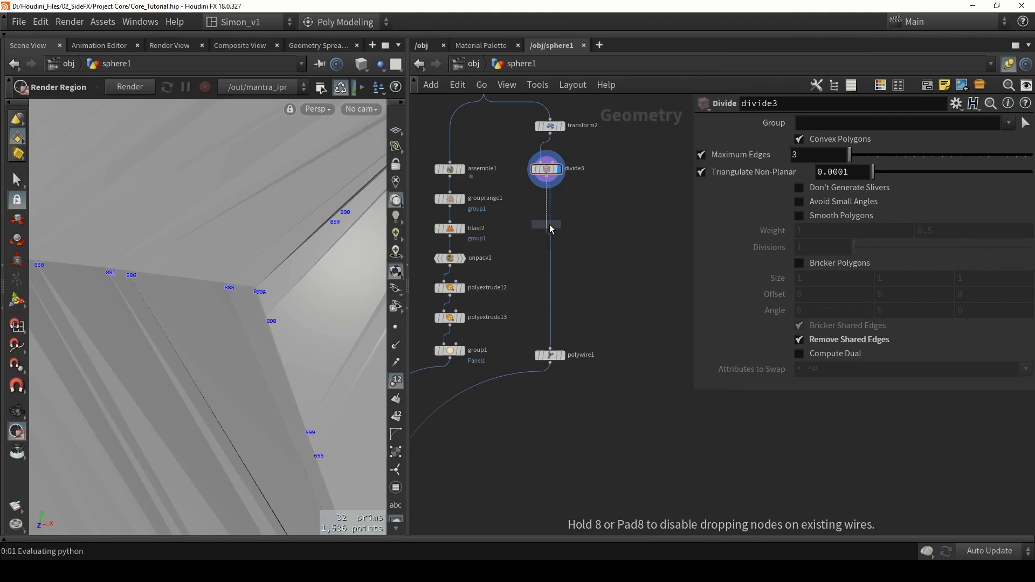
left_click(547, 223)
scroll(547, 223, "up", 5)
left_click(551, 270)
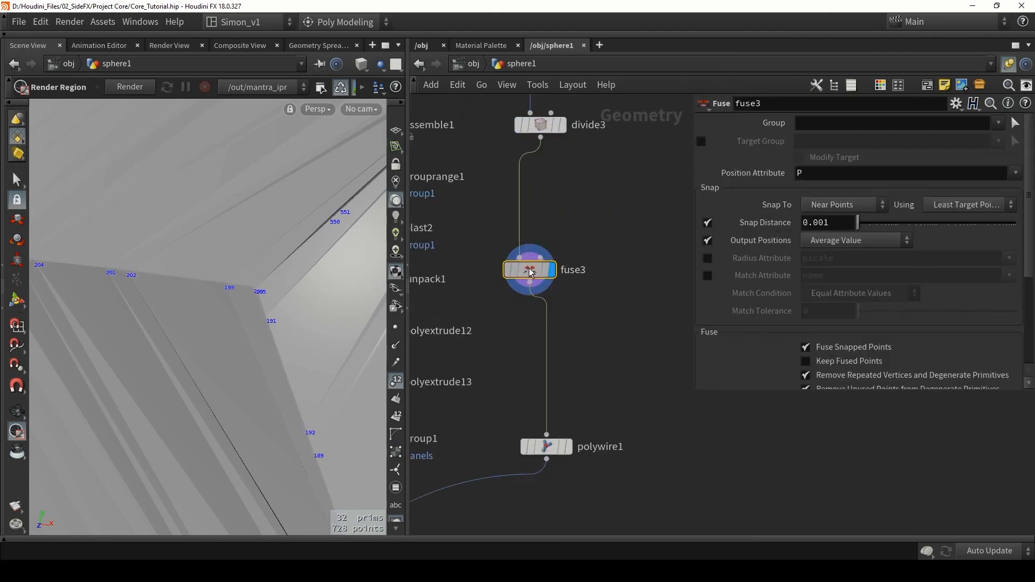
Set fuse3's Snap Distance to 0.00854096, redisplay polywire1, hide the point numbers and check the strut junction.
left_click_drag(531, 272, 542, 275)
left_click_drag(869, 225, 894, 226)
left_click(566, 447)
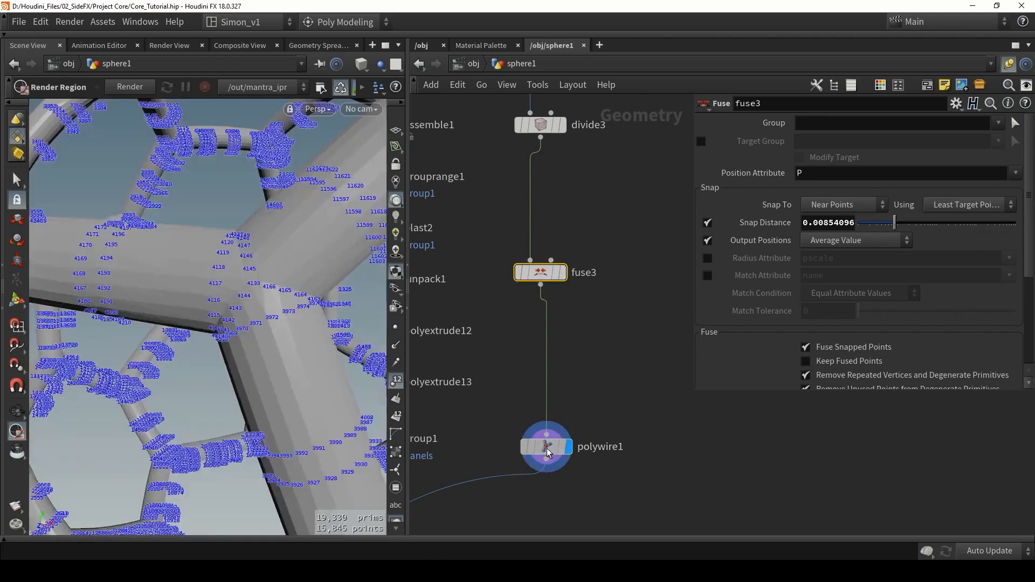
left_click(545, 447)
left_click(396, 381)
left_click_drag(254, 264, 233, 296, "alt")
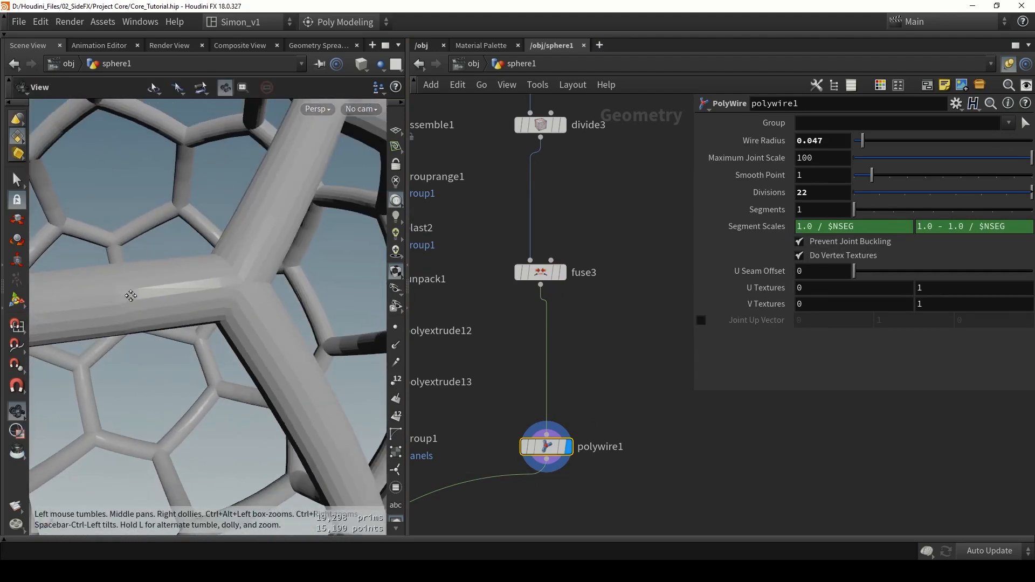
left_click_drag(131, 296, 221, 280, "alt")
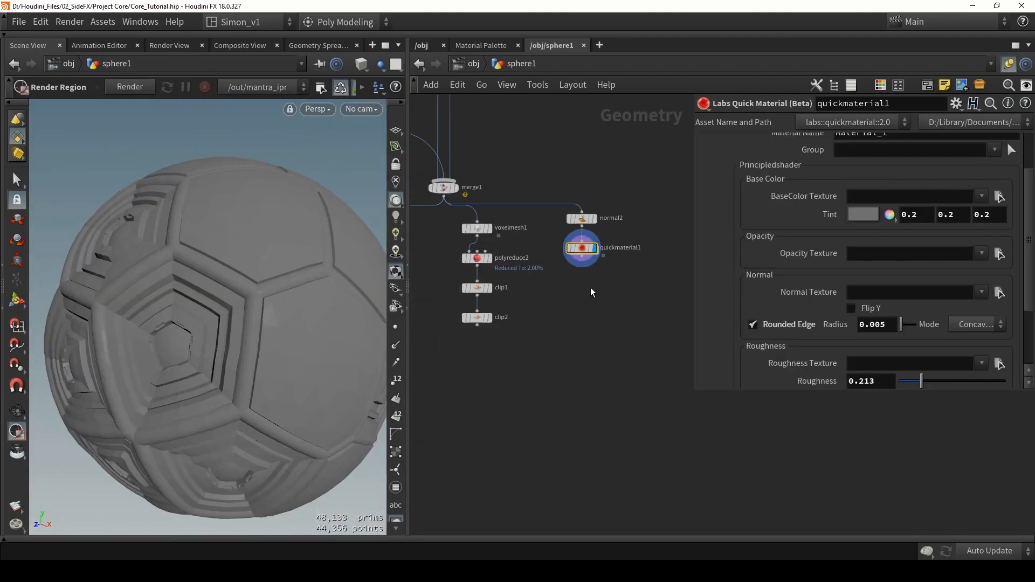
Move normal2 and quickmaterial1 farther away from the voxelmesh1 branch to free space in the network.
left_click_drag(626, 299, 661, 227)
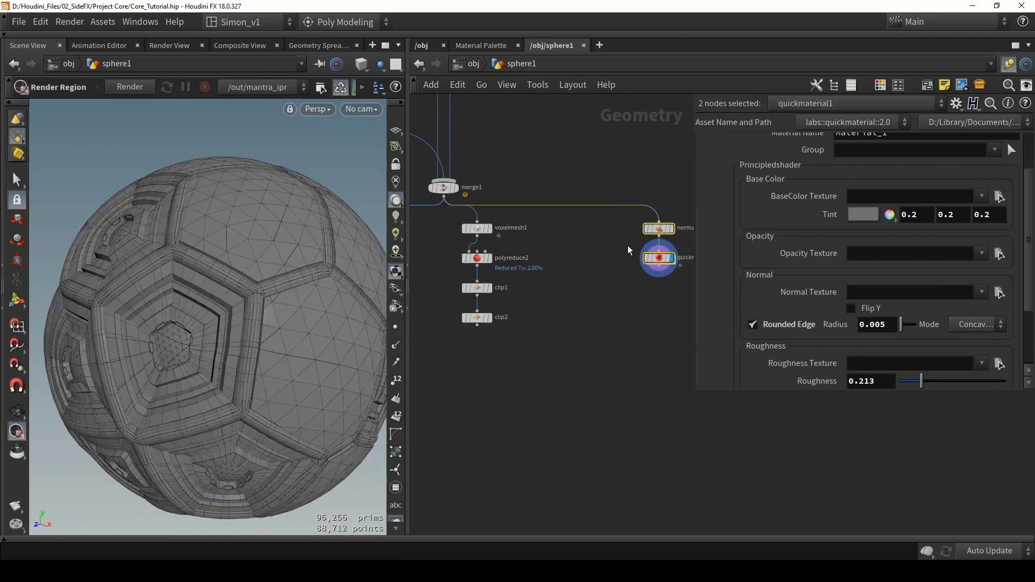
scroll(609, 264, "down", 1)
left_click(610, 286)
middle_click_drag(610, 287, 580, 262)
scroll(580, 266, "down", 1)
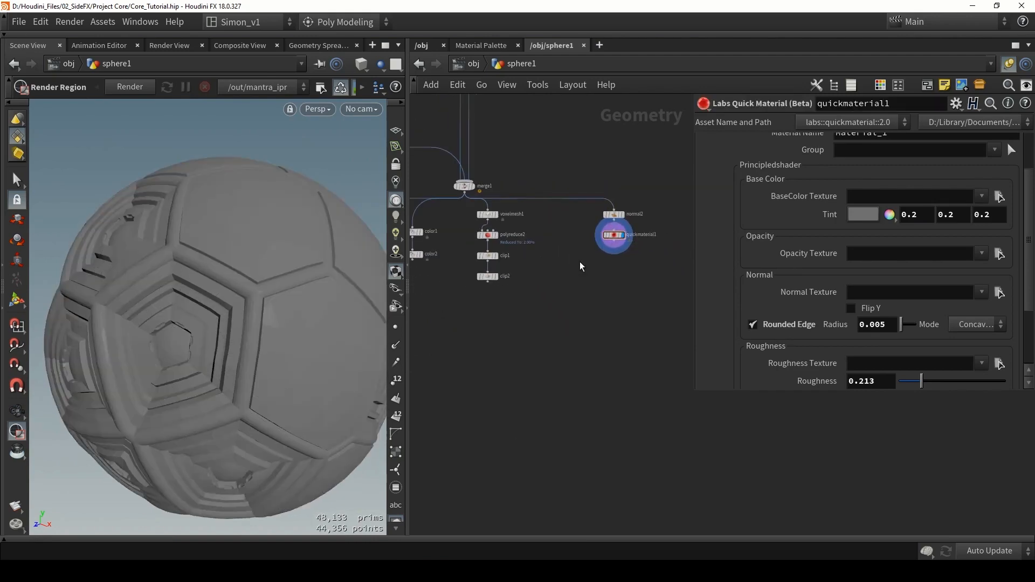
Move color1 and color2 below quickmaterial1 and connect quickmaterial1's output to color1.
middle_click_drag(455, 311, 487, 311)
mouse_move(487, 311)
left_mouse_down()
mouse_move(430, 224)
mouse_move(615, 260)
left_mouse_up()
middle_click_drag(659, 213, 587, 235)
scroll(587, 235, "up", 3)
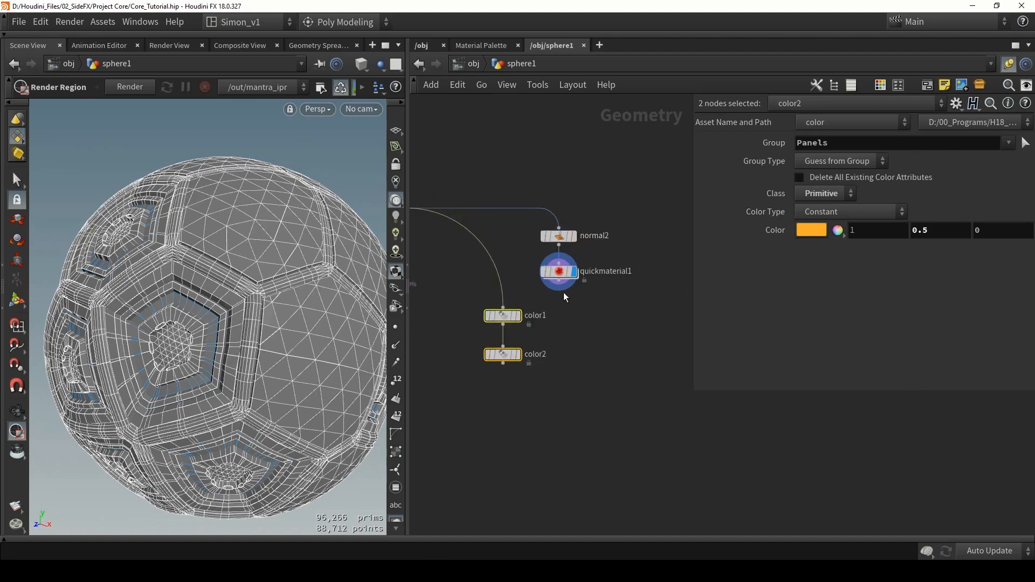
left_click(559, 280)
left_click(503, 311)
left_click_drag(505, 313, 558, 302)
scroll(632, 284, "up", 1)
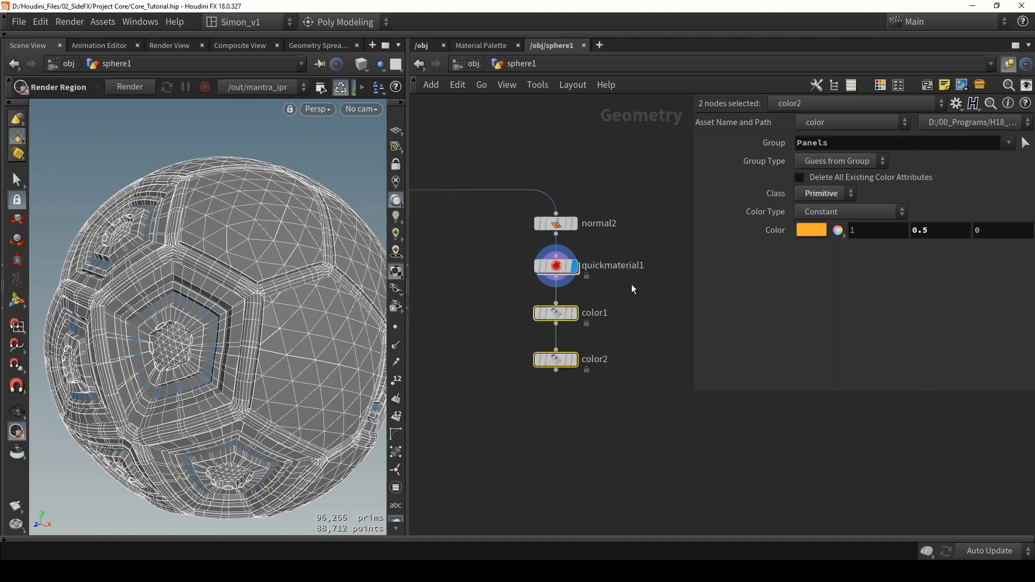
Display color2 and view the coloured panels on the sphere.
left_click(632, 285)
scroll(579, 356, "up", 3)
left_click(573, 362)
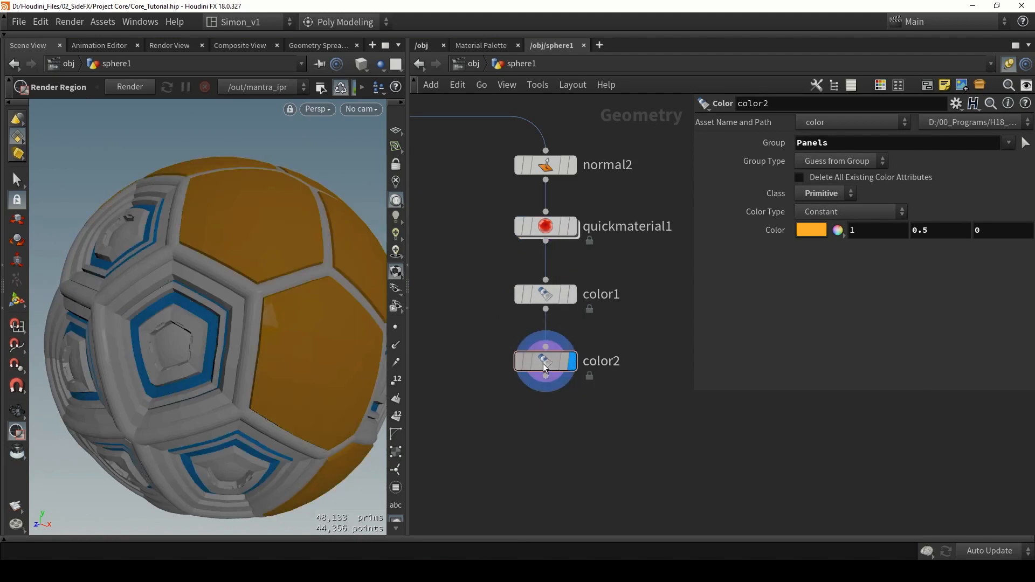
left_click(543, 368)
left_click_drag(213, 345, 225, 323, "alt")
left_click_drag(113, 353, 201, 254, "alt")
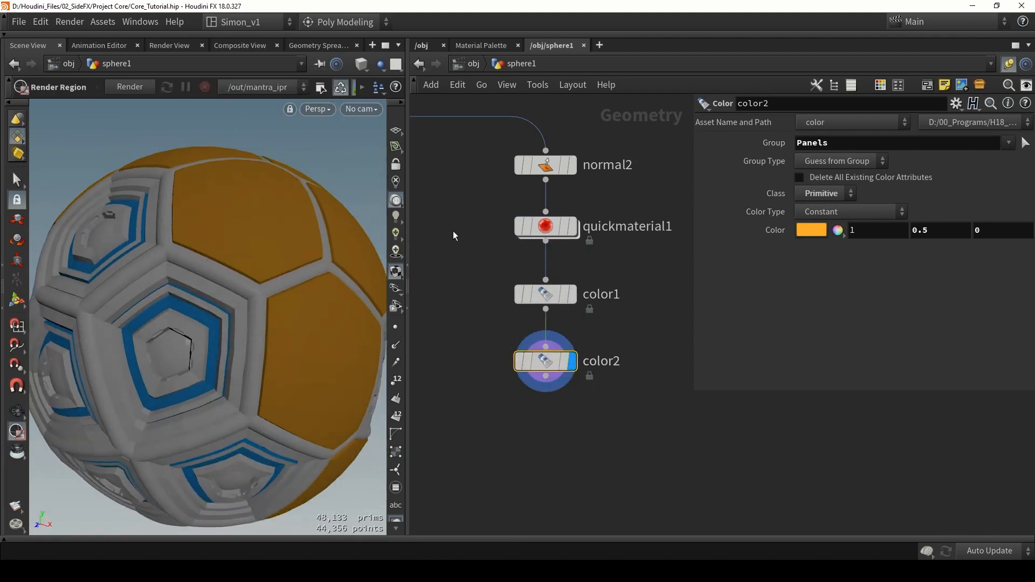
Undo the most recent parameter changes.
left_click(500, 235)
key("ctrl+z")
key("ctrl+z")
key("ctrl+z")
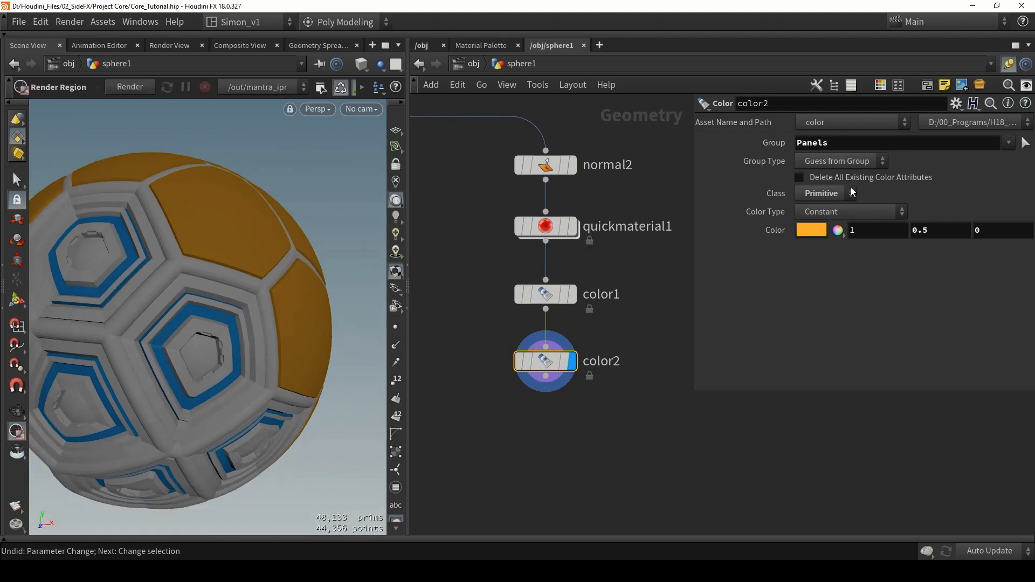
Examine the edges and blue grooves of a recessed panel up close, then view the whole sphere.
left_click_drag(221, 303, 282, 314, "alt")
scroll(173, 282, "down", 2)
scroll(173, 282, "up", 4)
left_click_drag(278, 319, 219, 296)
right_click_drag(218, 296, 284, 322)
left_click_drag(284, 321, 231, 311)
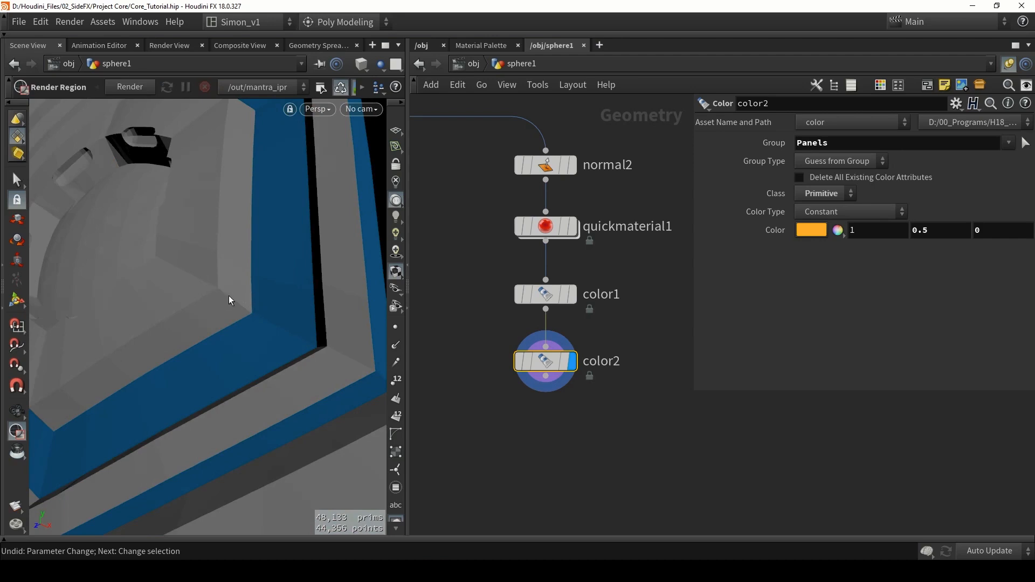
left_click_drag(229, 296, 266, 303)
scroll(266, 303, "down", 10)
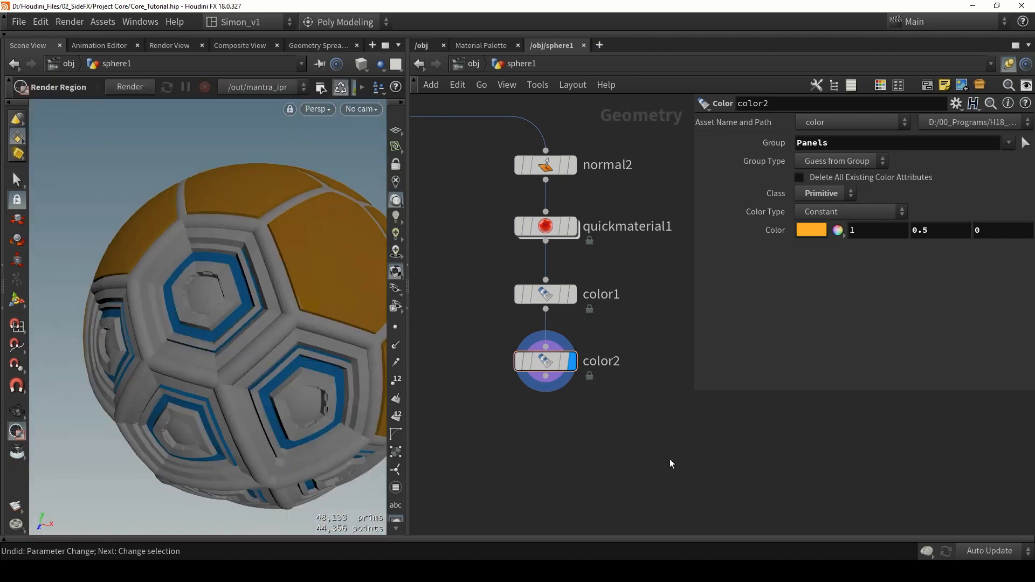
Shift color1 and color2 down and insert a new Color node between quickmaterial1 and color1.
left_click_drag(671, 463, 545, 364)
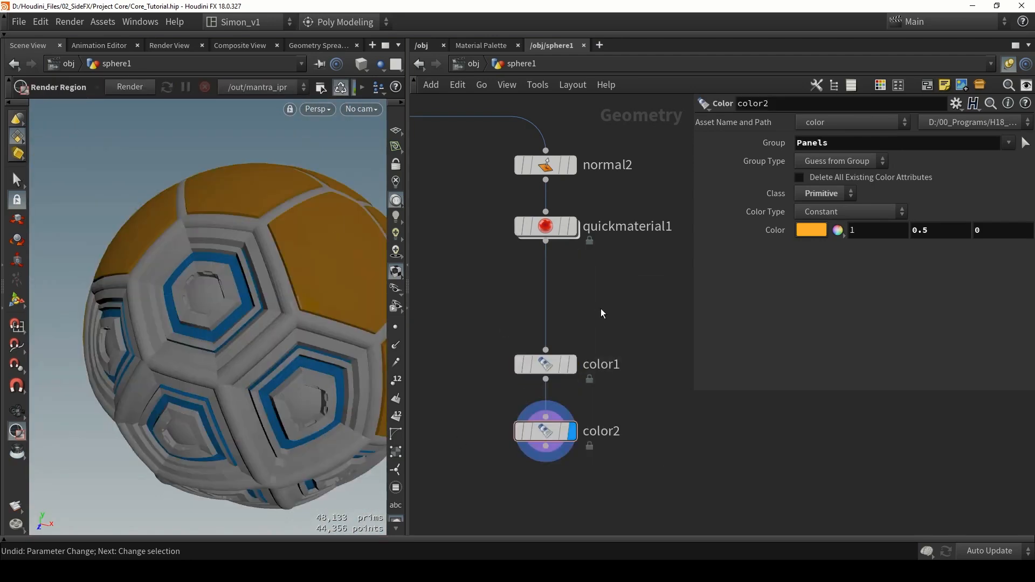
key("Tab")
type("c")
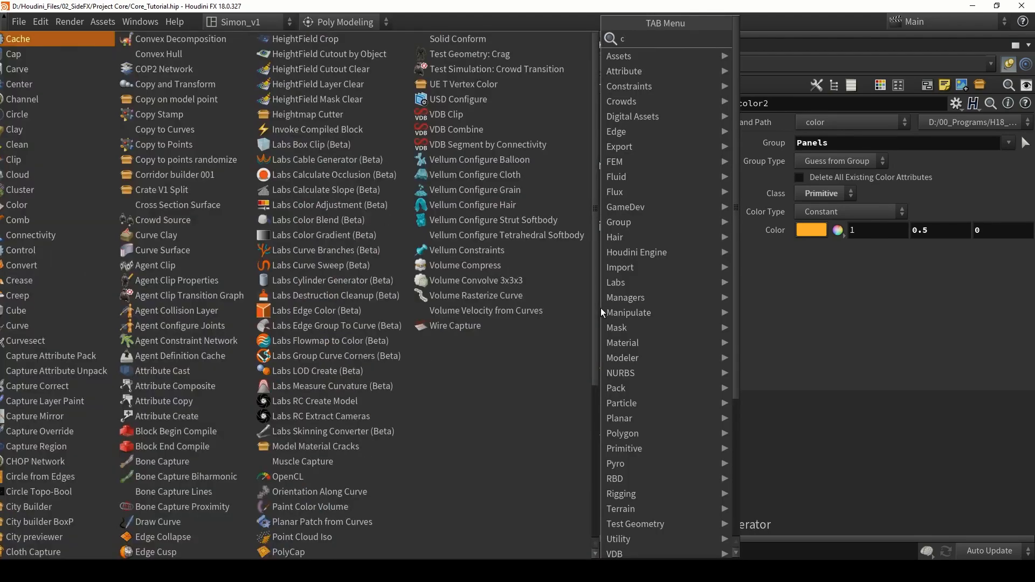
type("olor")
key("Return")
left_click(601, 309)
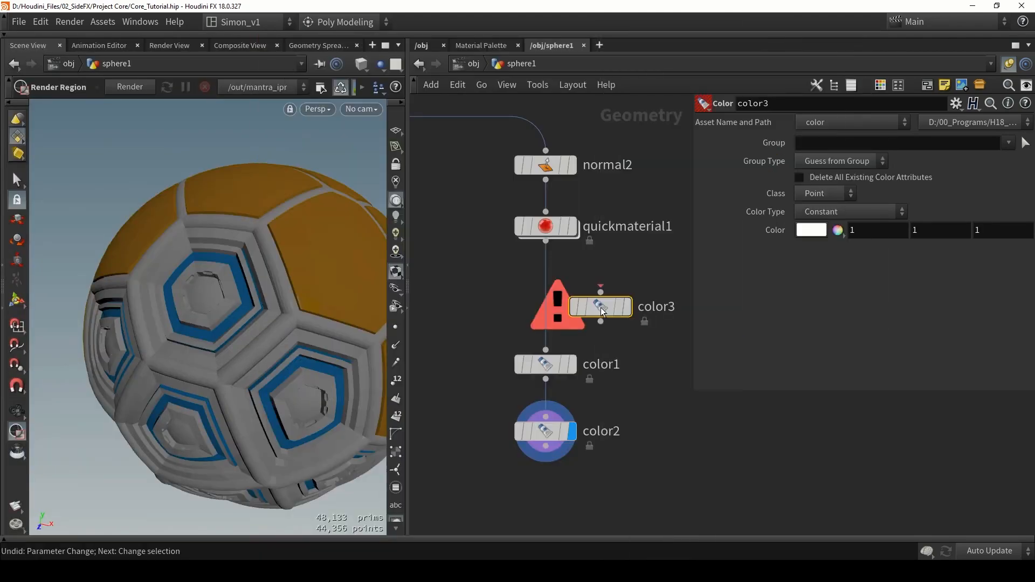
scroll(600, 308, "up", 3)
left_click_drag(580, 303, 504, 307)
scroll(504, 307, "up", 1)
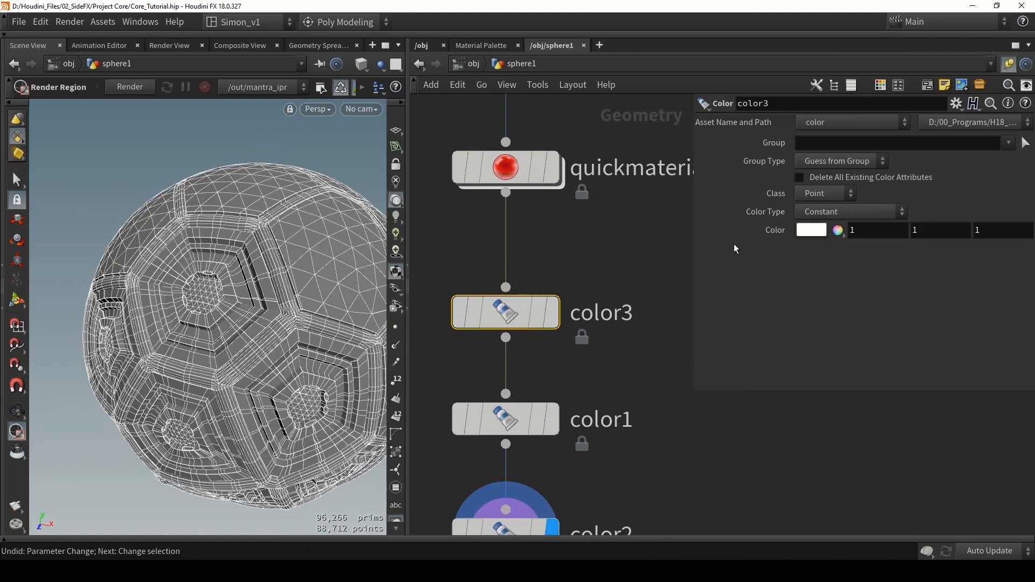
Set color3's Class to Primitive and its colour to black (0, 0, 0).
left_click(815, 193)
left_click(816, 225)
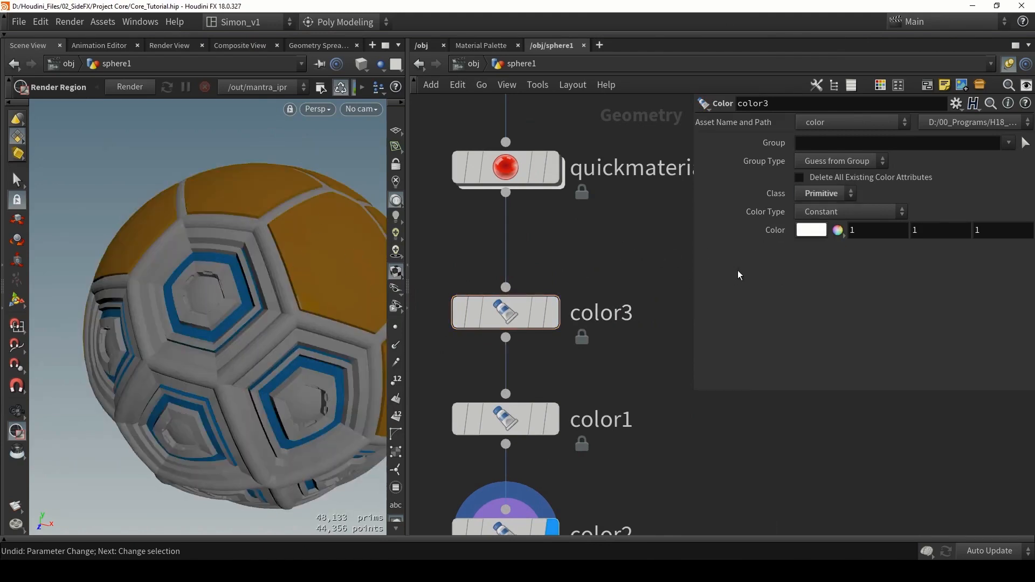
left_click(812, 230)
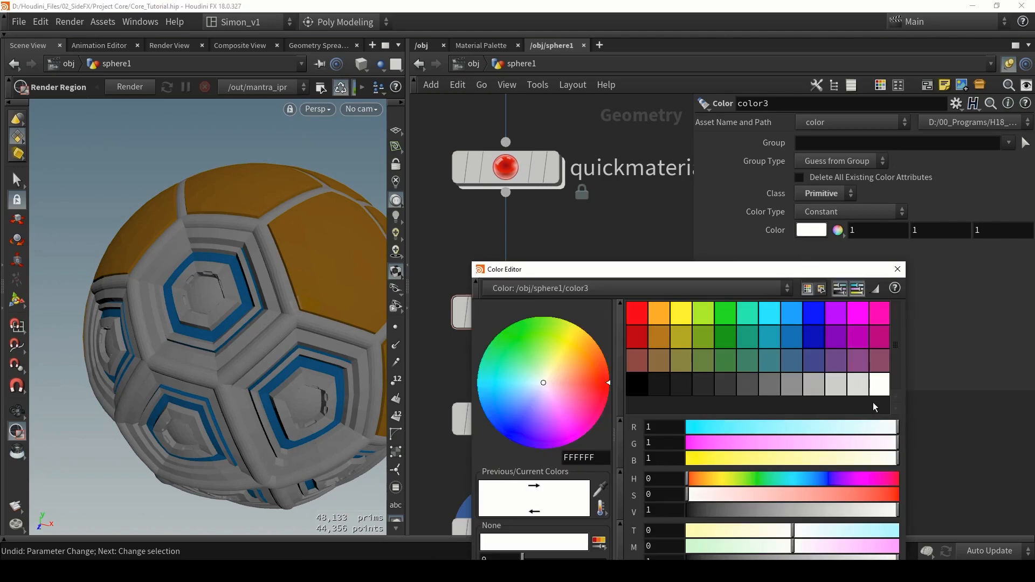
left_click(635, 386)
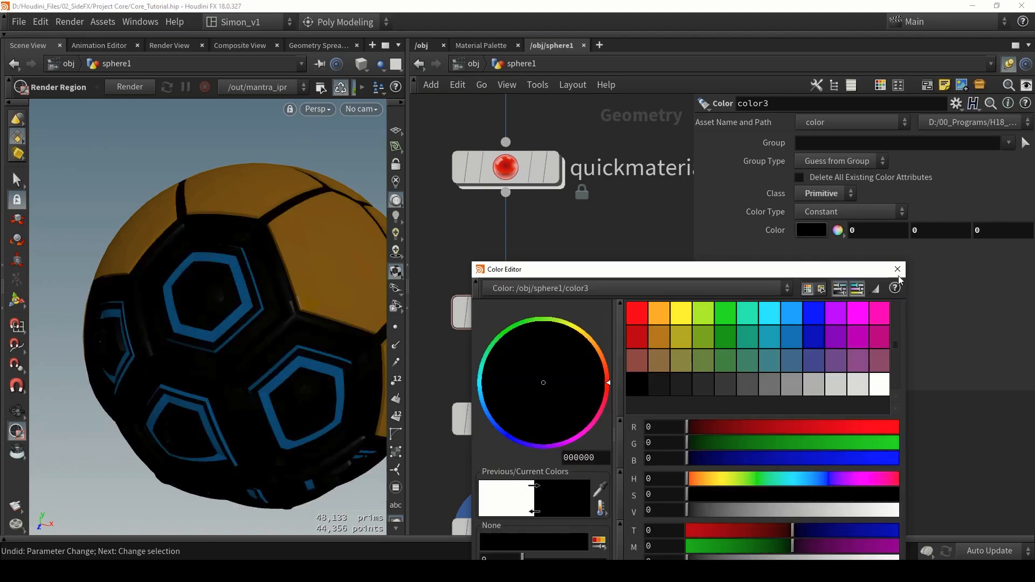
left_click(898, 269)
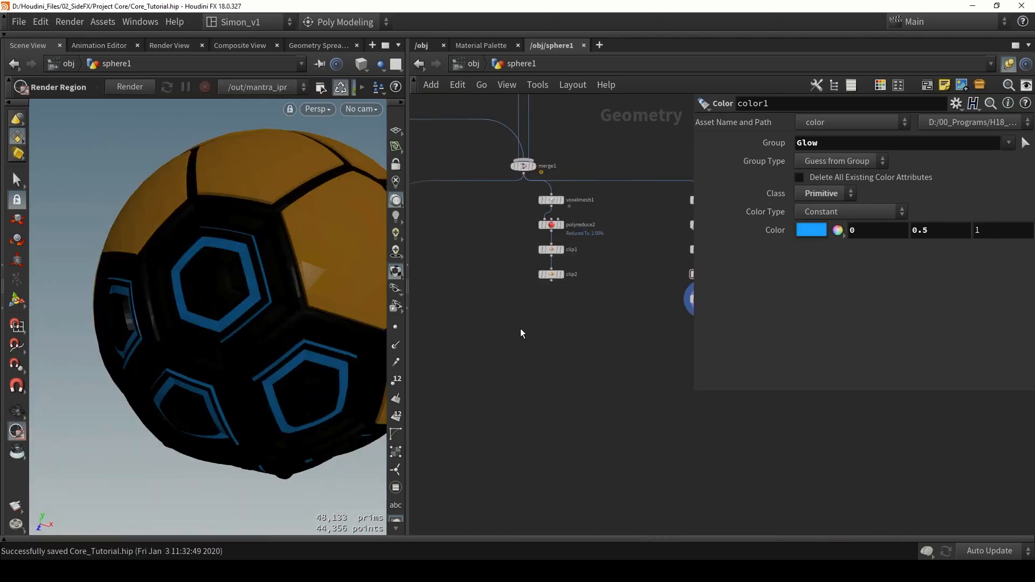
Display copytopoints1 and examine the copied detail pieces.
middle_click_drag(504, 328, 633, 335)
scroll(633, 334, "down", 5)
scroll(531, 273, "up", 5)
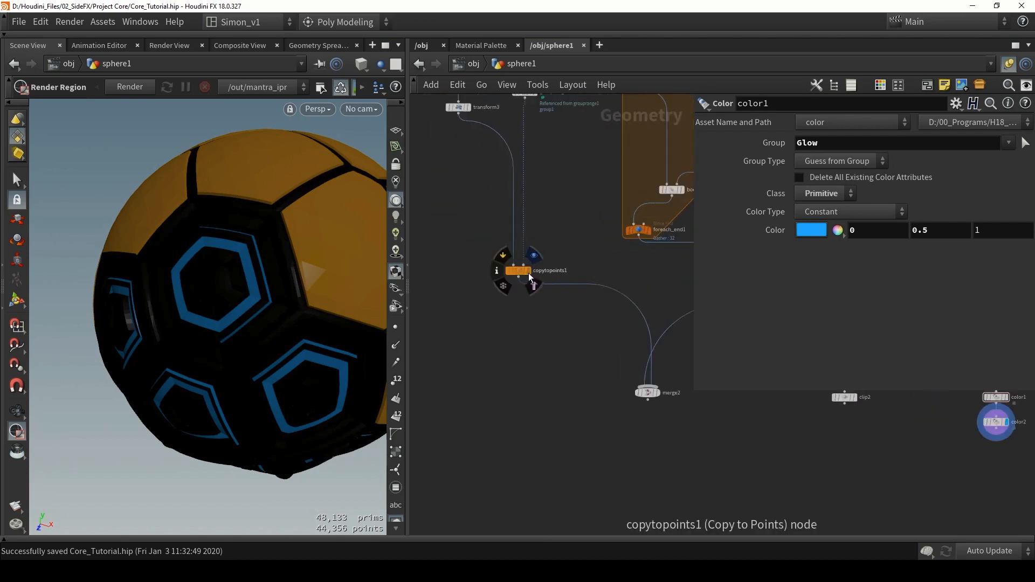
key("r")
left_click(519, 271)
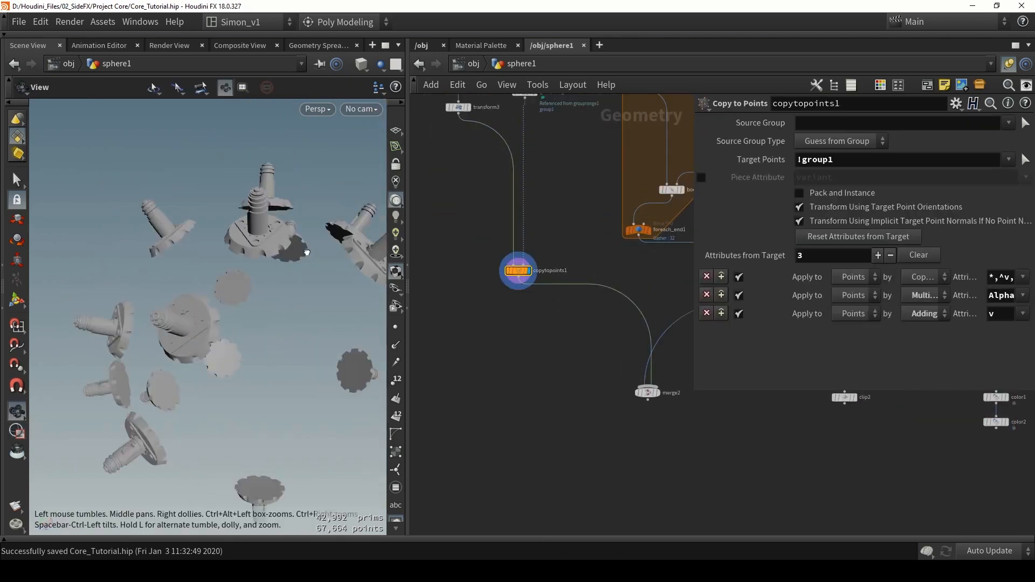
left_click_drag(306, 253, 372, 225)
scroll(237, 388, "up", 5)
left_click_drag(231, 391, 204, 413)
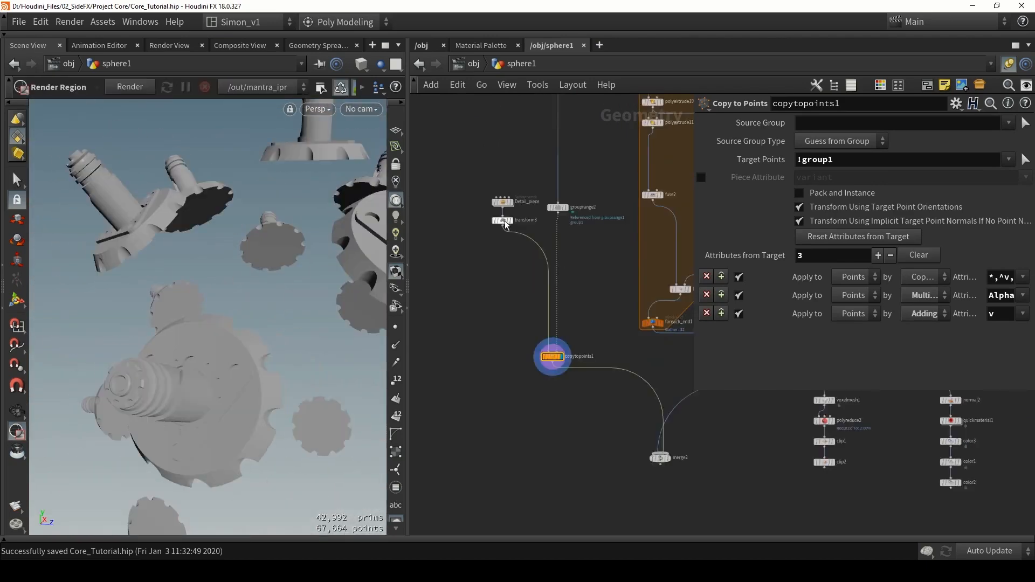
Display transform3 below the Detail_piece subnetwork to view the single detail piece.
scroll(510, 213, "up", 5)
left_click(521, 220)
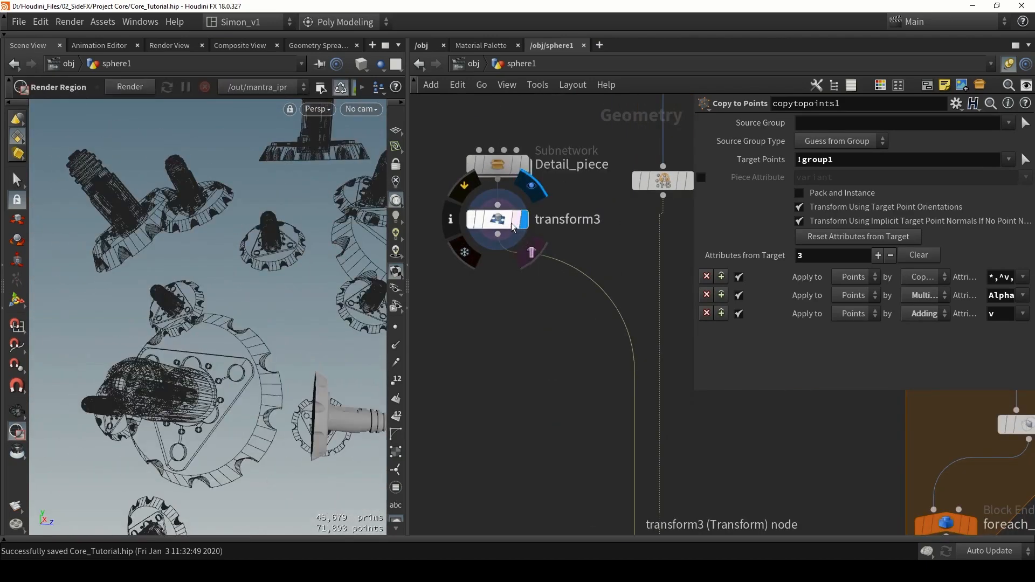
left_click(512, 223)
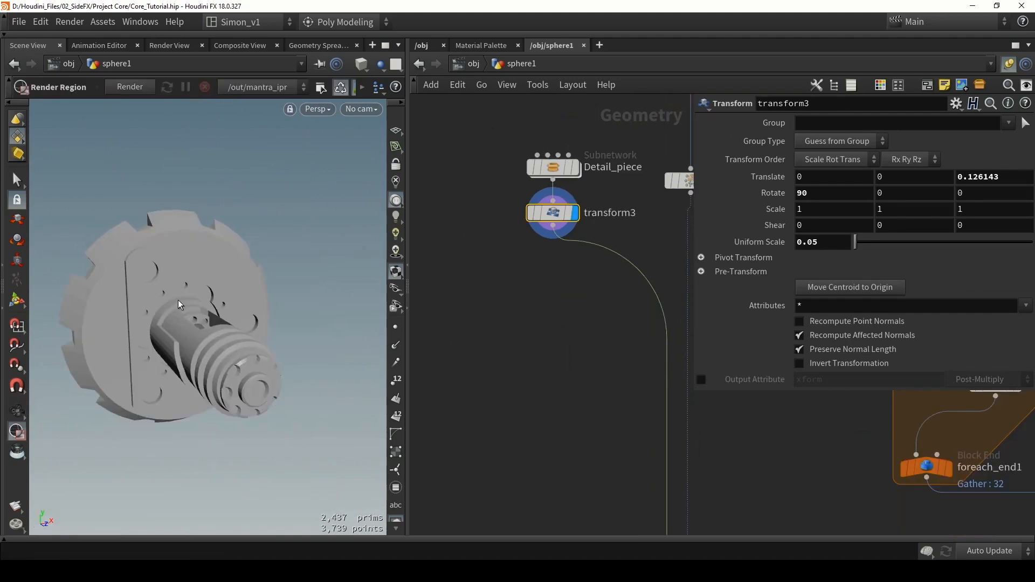
Save the scene file.
key("ctrl+s")
middle_click_drag(487, 341, 518, 298)
scroll(518, 298, "down", 1)
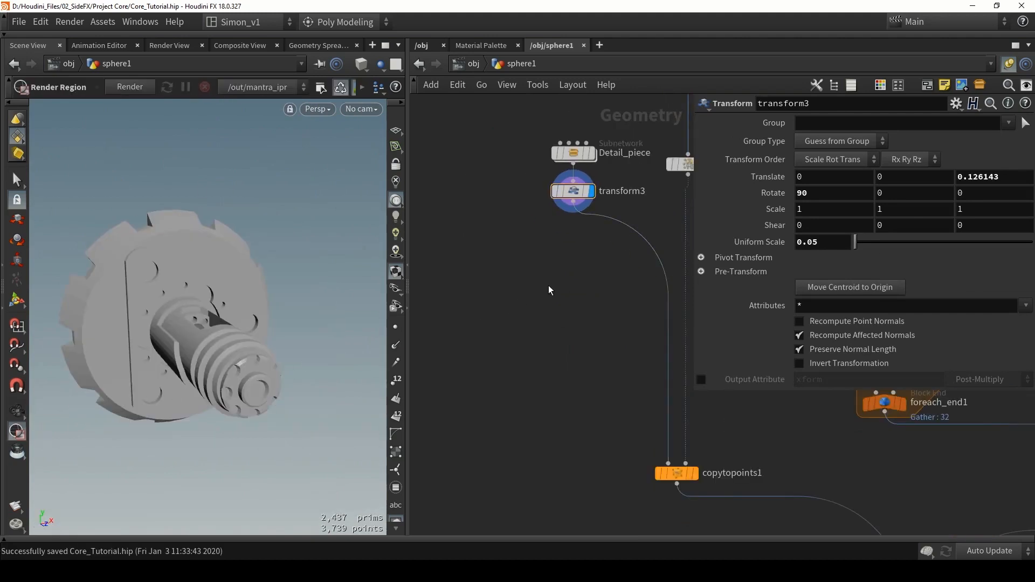
key("Tab")
type("normal")
key("Return")
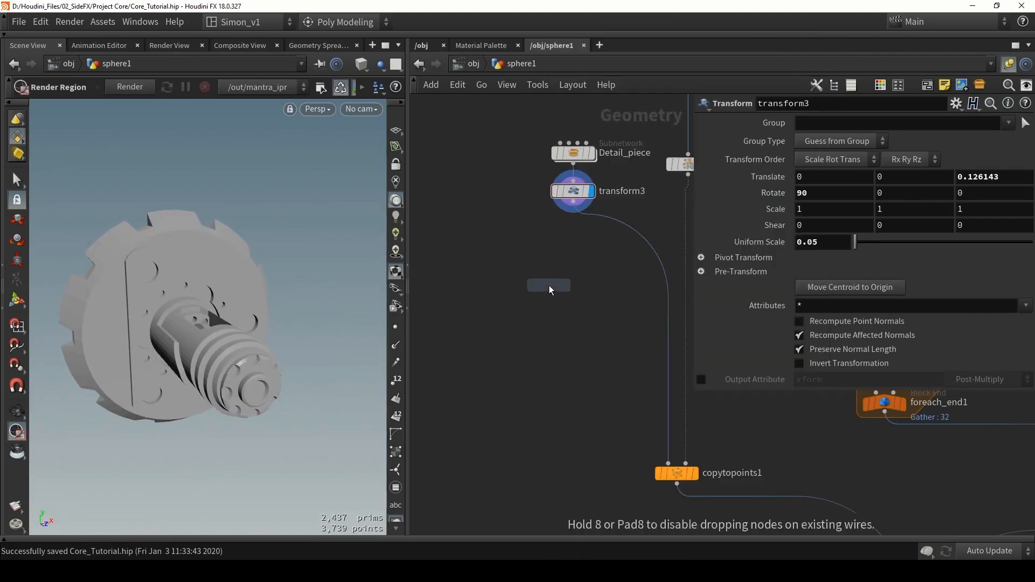
Add a Null node below transform3, connect it to transform3, and name it OUT_Detail01.
key("Tab")
type("nu")
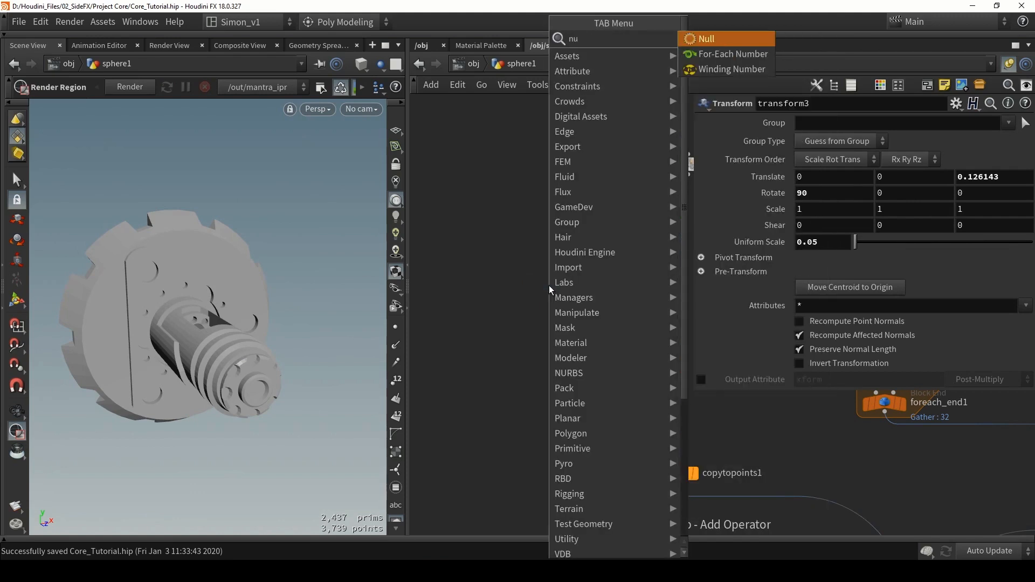
key("Return")
left_click(573, 246)
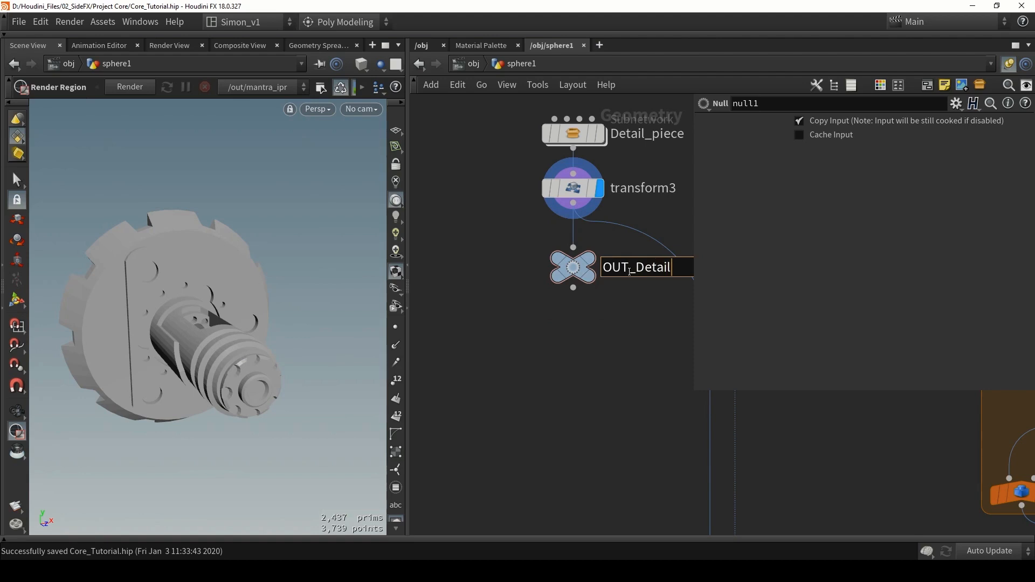
key("Return")
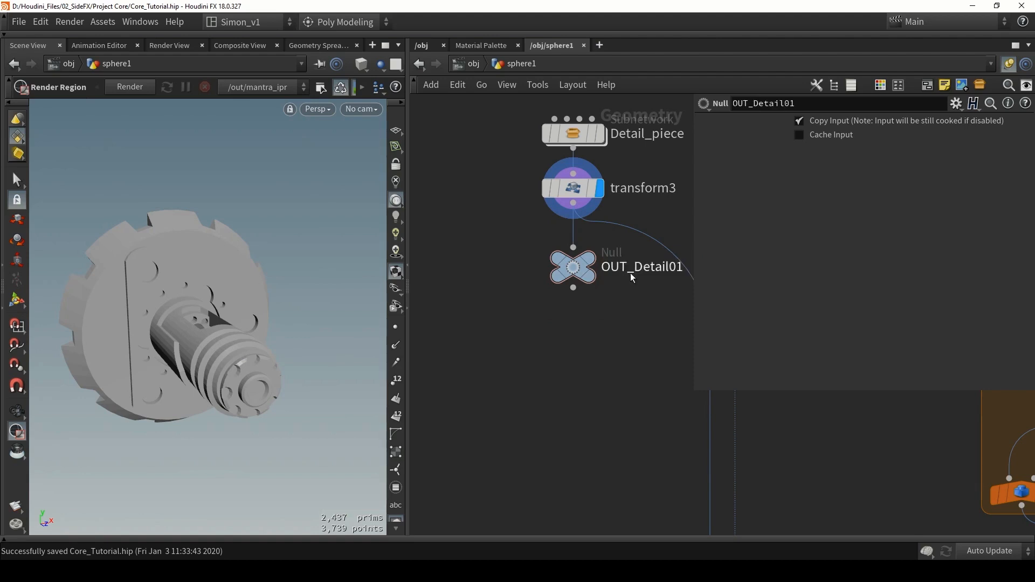
Display OUT_Detail01 and place an Object Merge node in the empty area near merge1 and the colour chain.
scroll(620, 313, "down", 3)
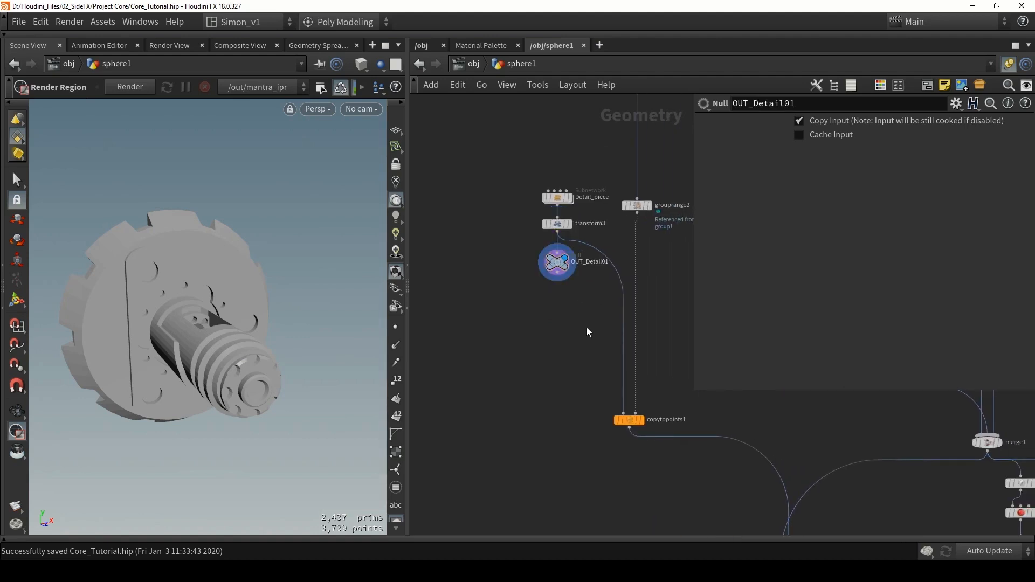
scroll(519, 323, "down", 4)
scroll(603, 335, "up", 4)
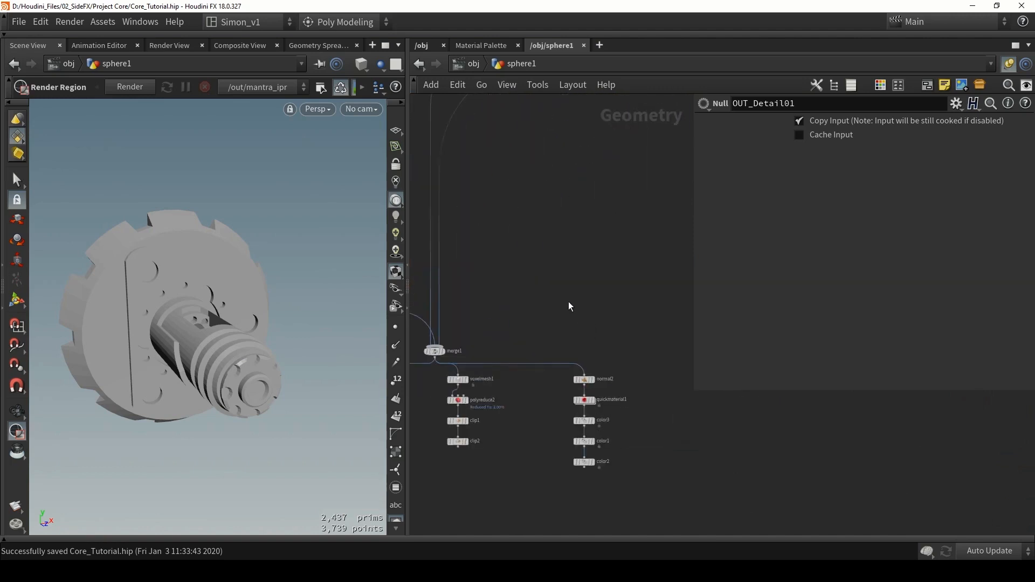
key("Tab")
type("obj")
key("Return")
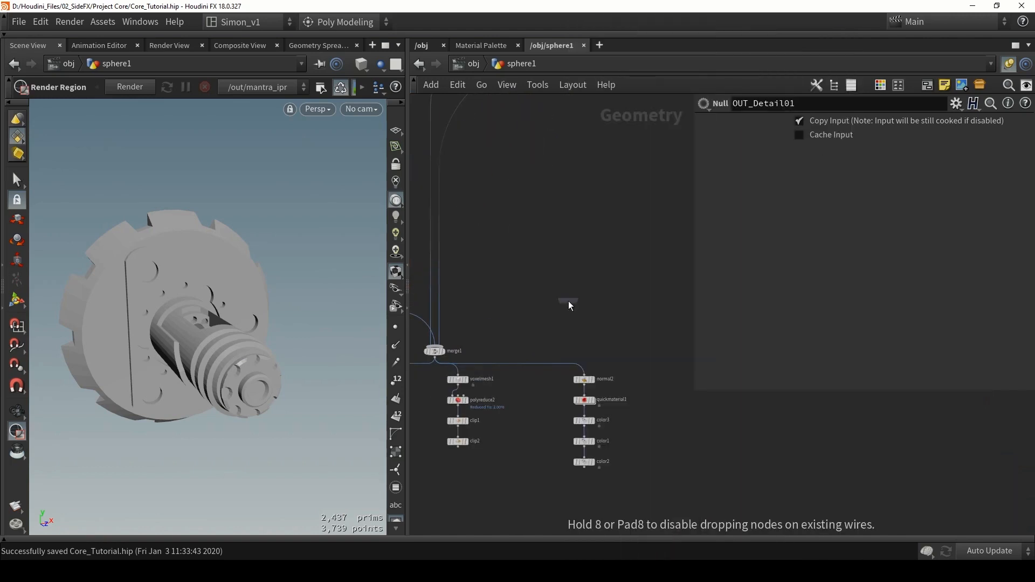
left_click(538, 321)
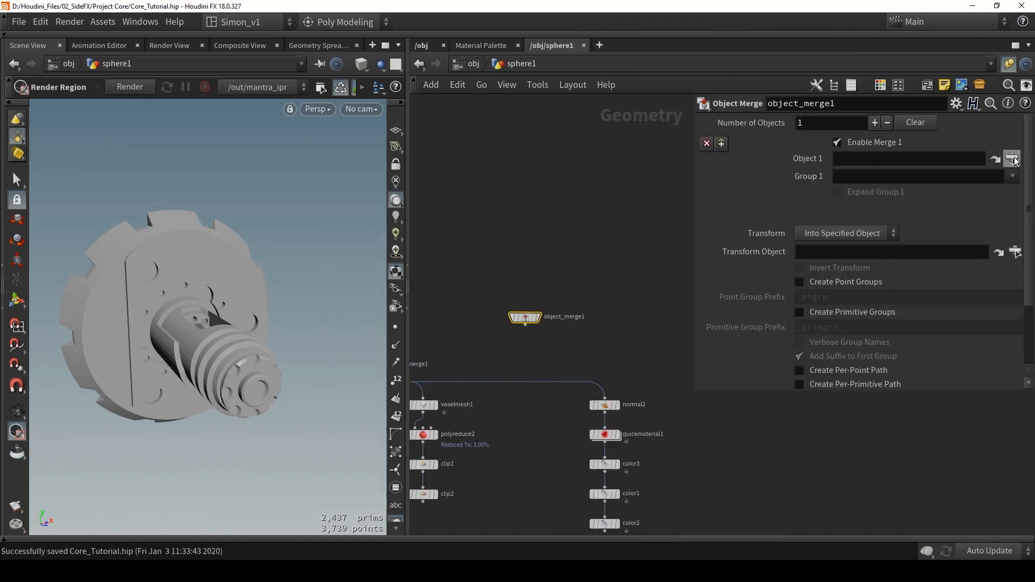
Set object_merge1's Object 1 to /obj/sphere1/OUT_Detail01, finding the node with the filter OUT.
left_click(1013, 160)
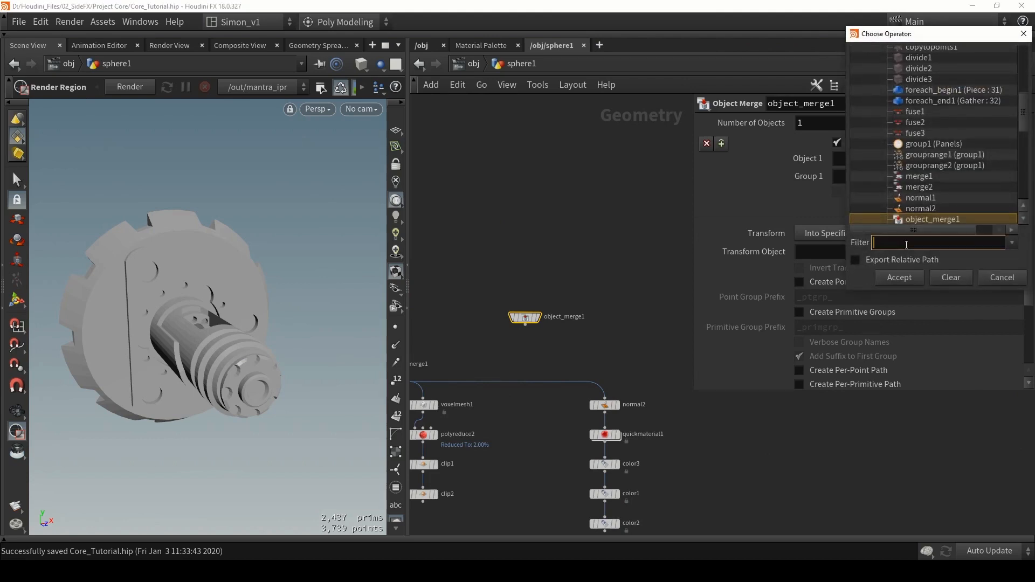
key("Return")
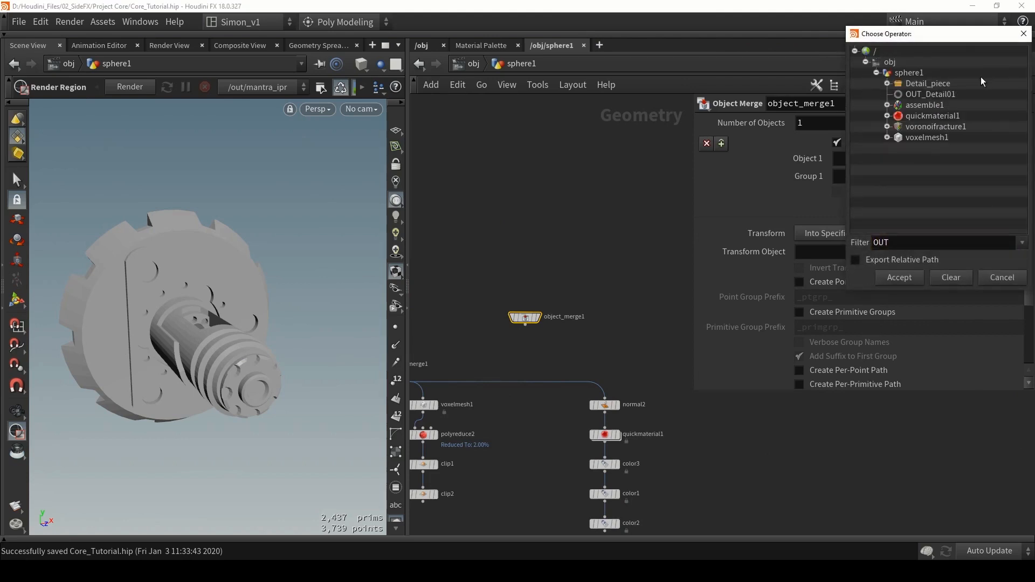
left_click(952, 95)
left_click(899, 278)
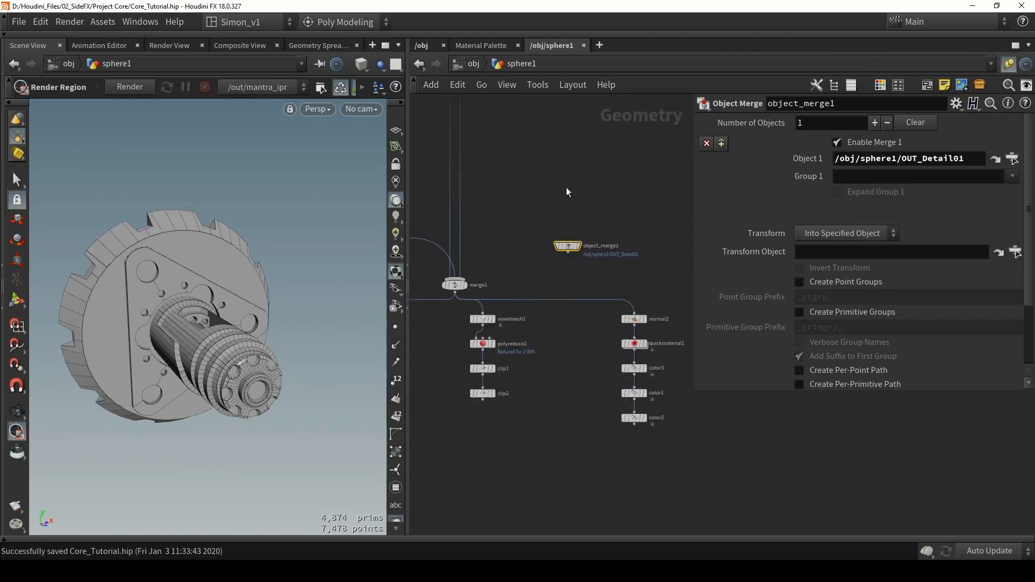
Add a Merge node below object_merge1 and connect it to object_merge1's output.
scroll(523, 187, "down", 5)
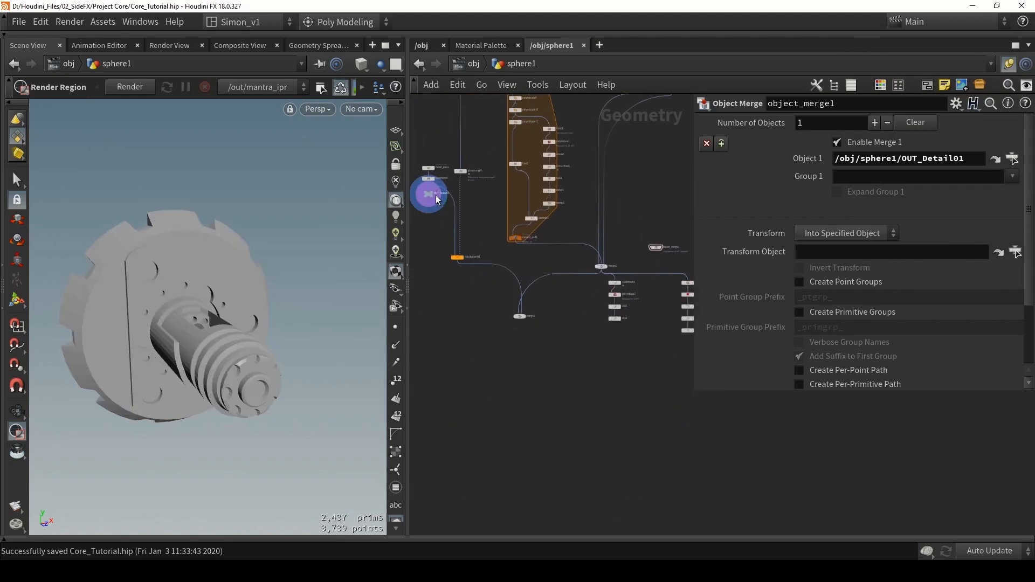
middle_click_drag(681, 261, 563, 222)
scroll(612, 246, "up", 4)
scroll(563, 222, "up", 1)
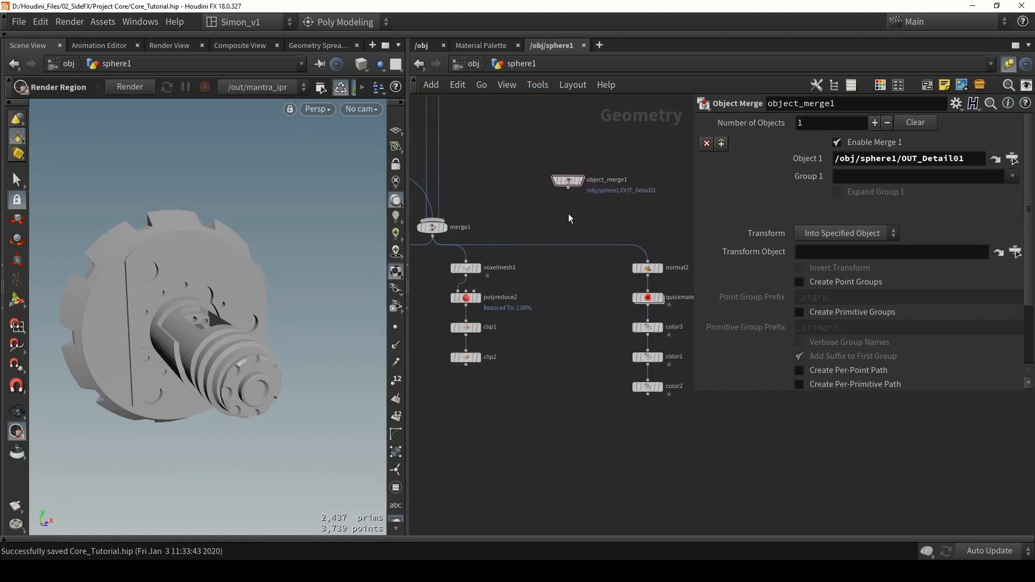
key("Tab")
type("merge")
key("Return")
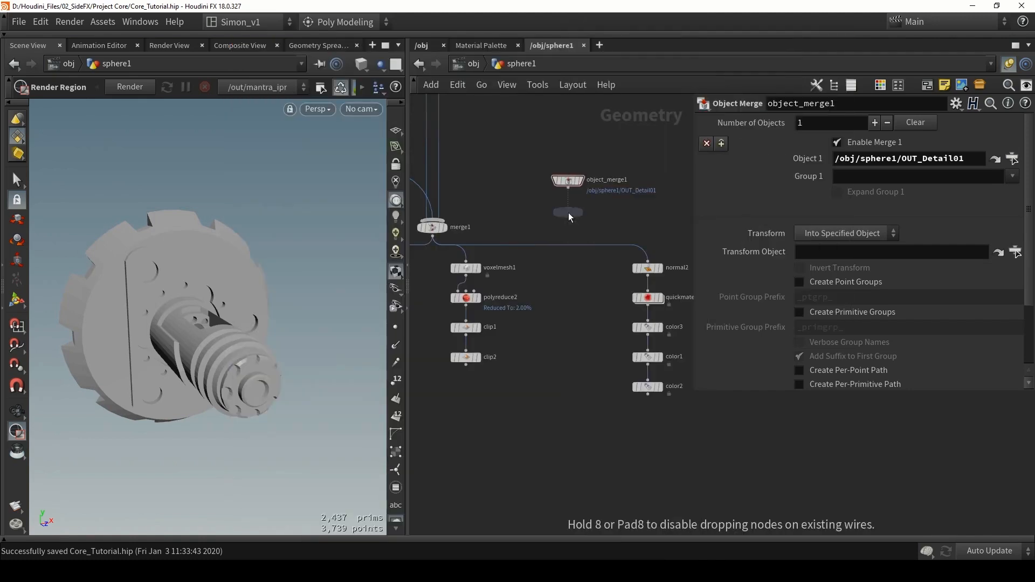
left_click(568, 212)
Wire merge1 into the new Merge node and place it ahead of normal2 in the chain.
mouse_move(432, 238)
left_mouse_down()
mouse_move(568, 205)
mouse_move(624, 221)
mouse_move(647, 260)
left_mouse_up()
middle_click_drag(668, 238, 599, 188)
left_click_drag(621, 407, 544, 178)
left_click_drag(544, 177, 550, 241)
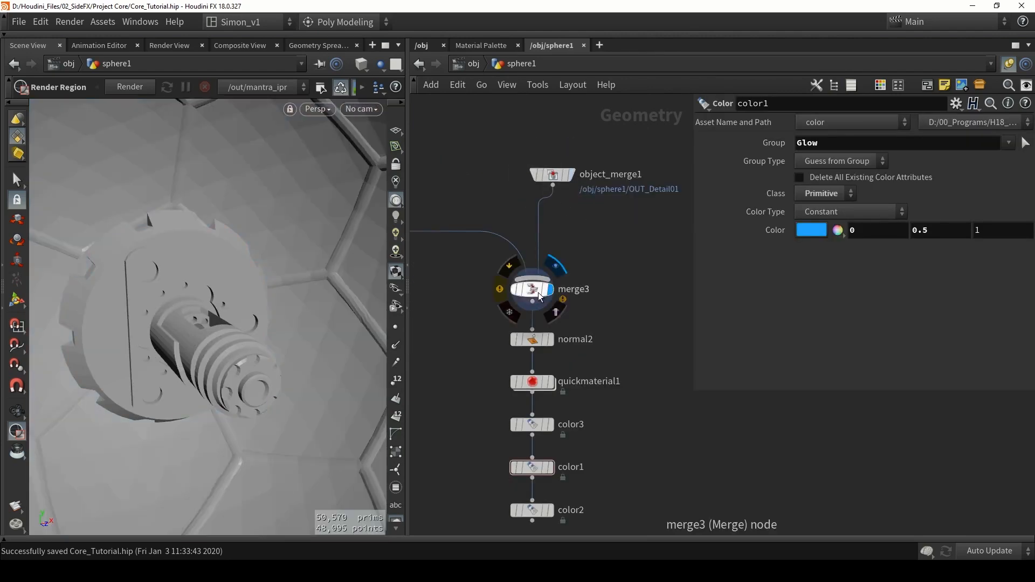
Display merge3 and inspect in wireframe how the detail piece sits in the panelled sphere.
left_click(537, 292)
key("space+g")
mouse_move(174, 348)
left_mouse_down()
mouse_move(240, 335)
mouse_move(185, 372)
mouse_move(173, 339)
mouse_move(191, 288)
left_mouse_up()
key("w")
scroll(173, 337, "up", 5)
scroll(174, 329, "down", 6)
scroll(190, 287, "up", 8)
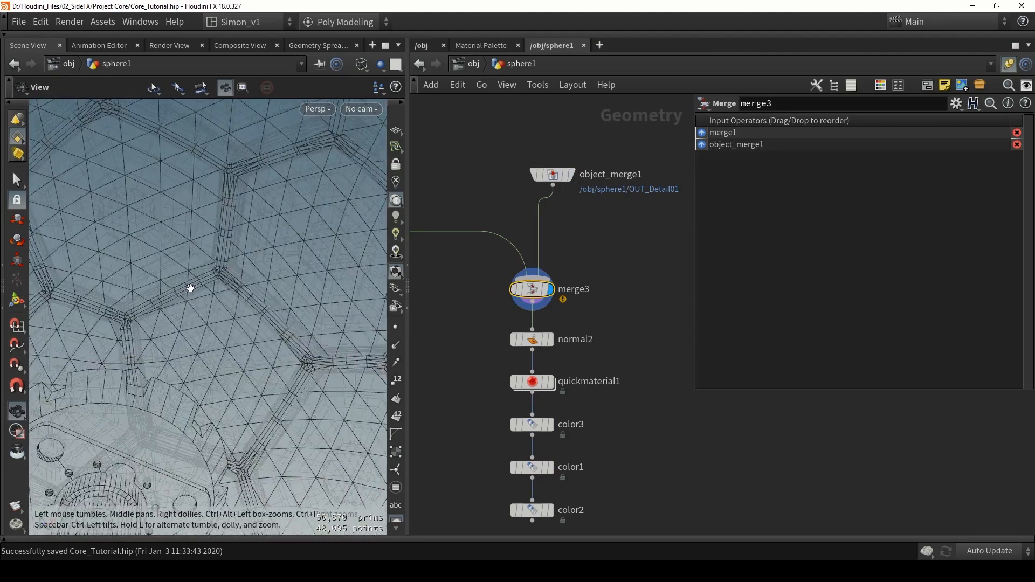
left_click_drag(175, 348, 262, 234)
middle_click_drag(262, 234, 259, 247)
mouse_move(258, 247)
left_mouse_down()
mouse_move(185, 314)
mouse_move(268, 266)
mouse_move(286, 276)
mouse_move(264, 302)
mouse_move(229, 243)
mouse_move(129, 238)
mouse_move(200, 223)
mouse_move(88, 296)
mouse_move(203, 307)
left_mouse_up()
key("w")
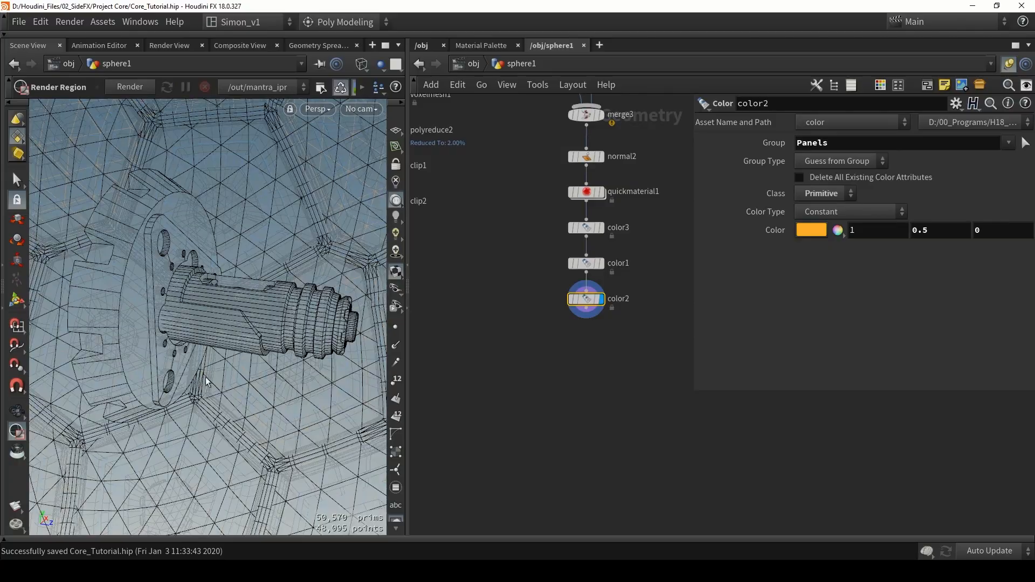
Display color2, examine the detail piece's wireframe from several angles, and return to shaded display.
left_click_drag(214, 326, 241, 270, "alt")
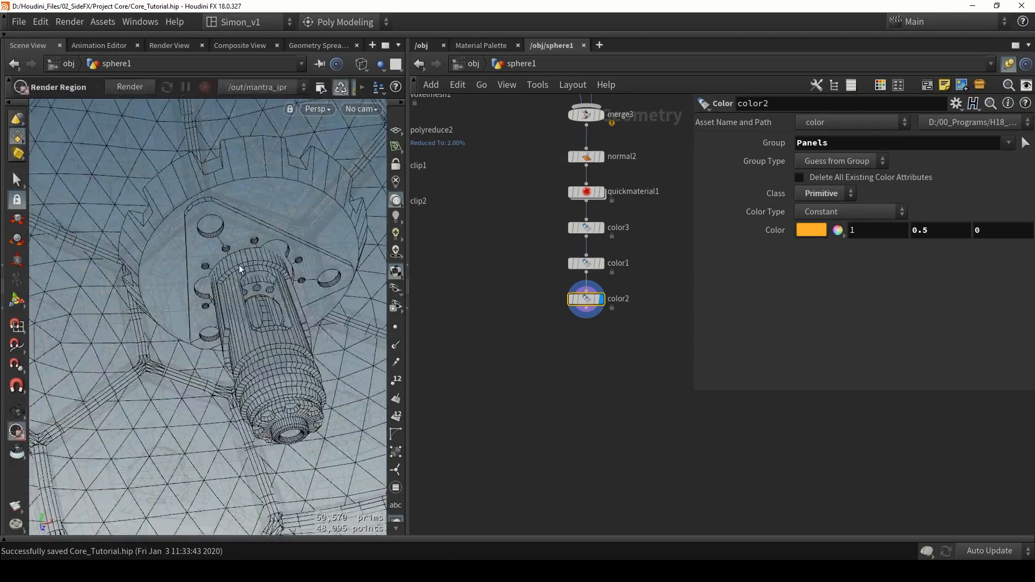
left_click_drag(268, 340, 277, 228, "alt")
left_click_drag(179, 272, 129, 238, "alt")
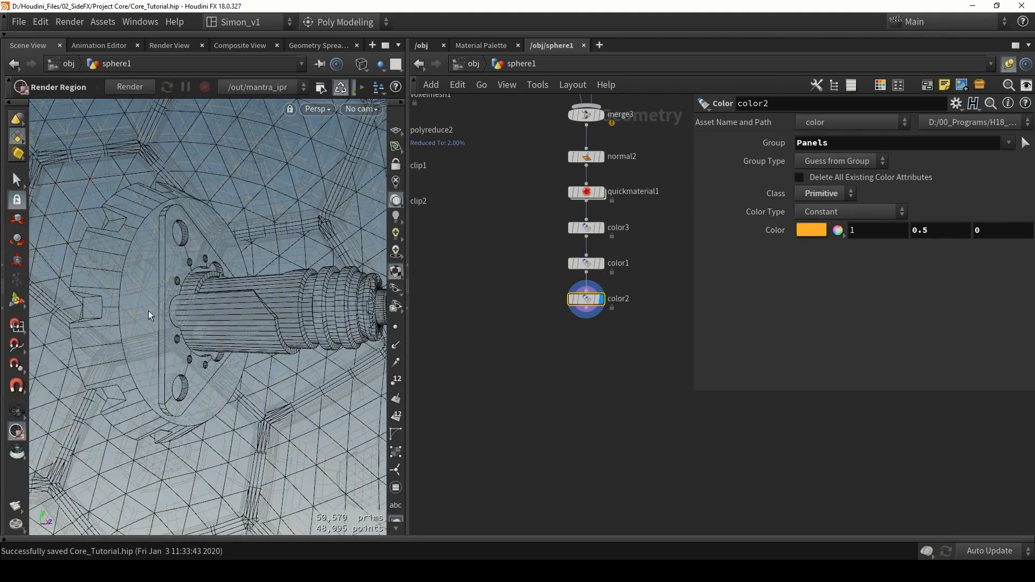
key("shift+w")
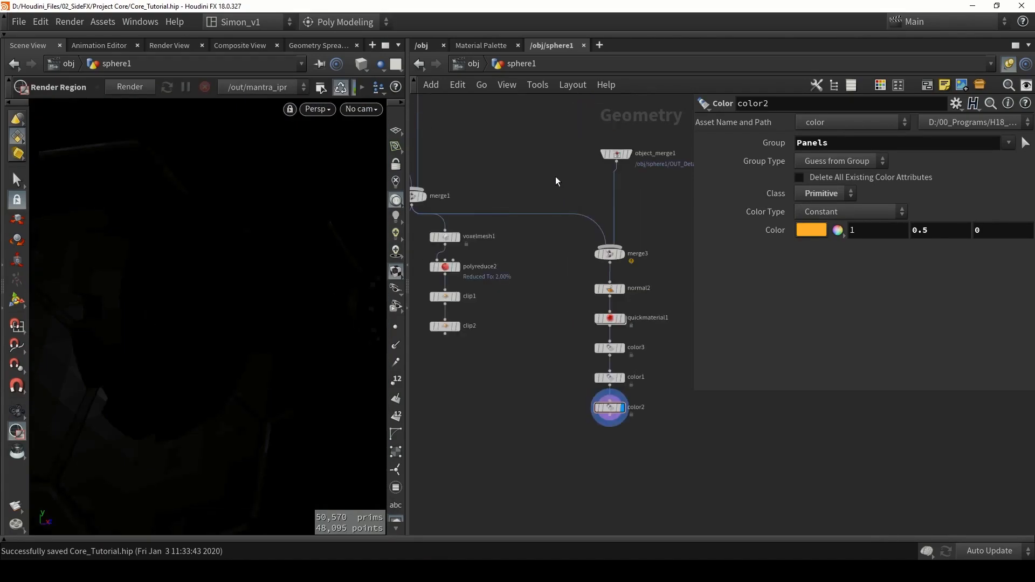
Add a Labs Voxel Mesh node fed by object_merge1 and display its result.
middle_click_drag(508, 344, 549, 359)
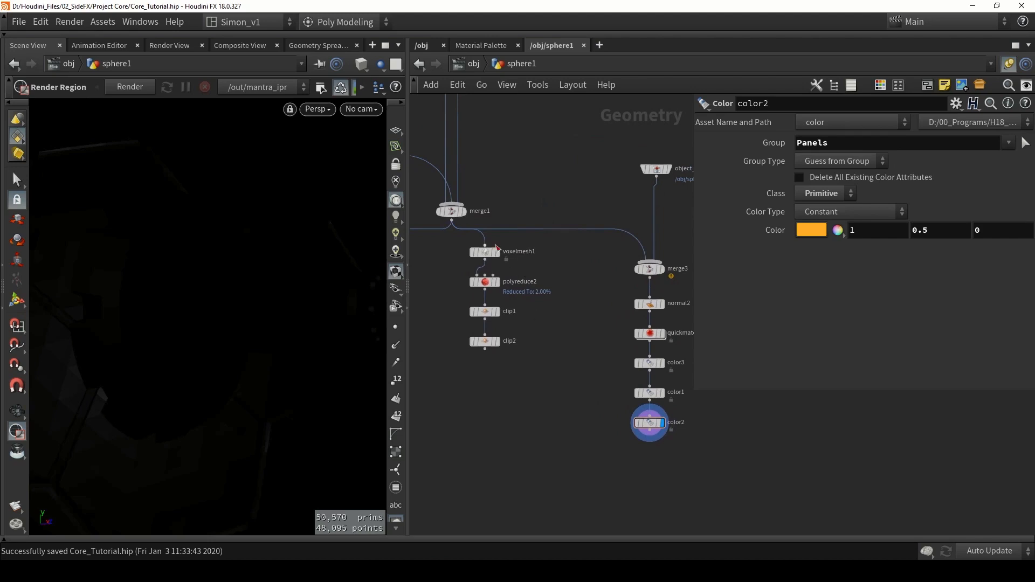
middle_click_drag(524, 261, 490, 281)
key("Tab")
type("vox")
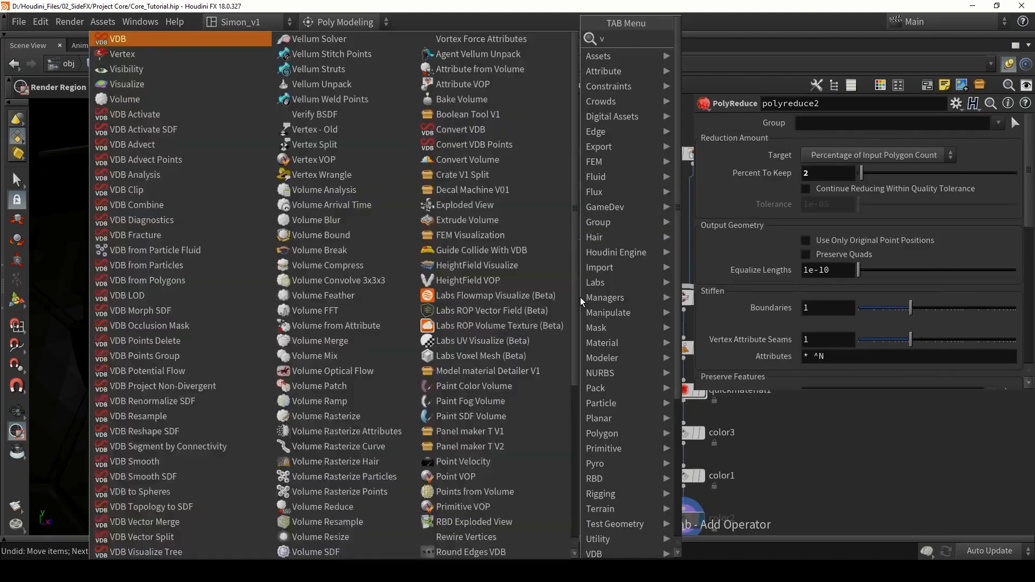
key("Return")
left_click(580, 297)
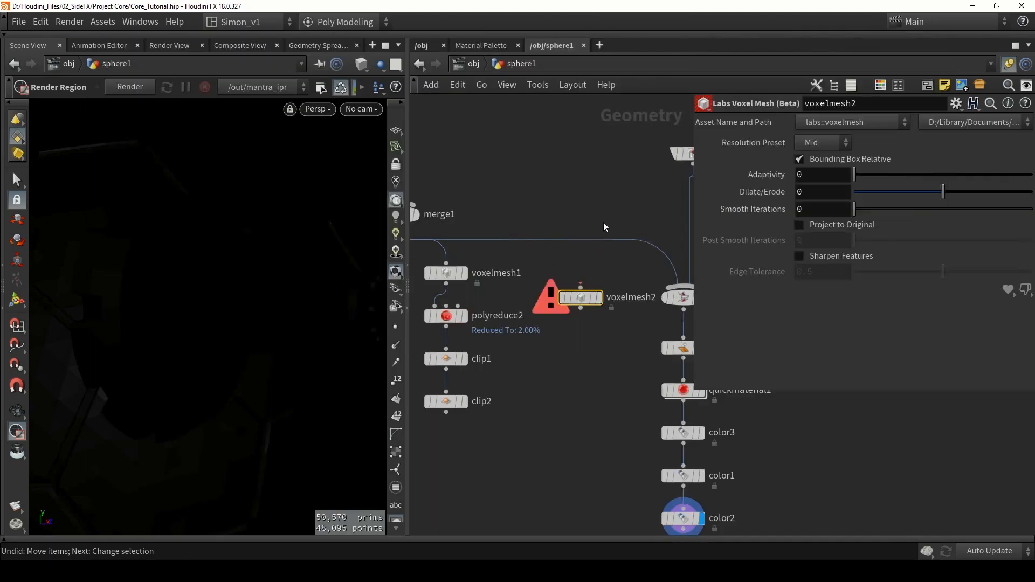
left_click(560, 307)
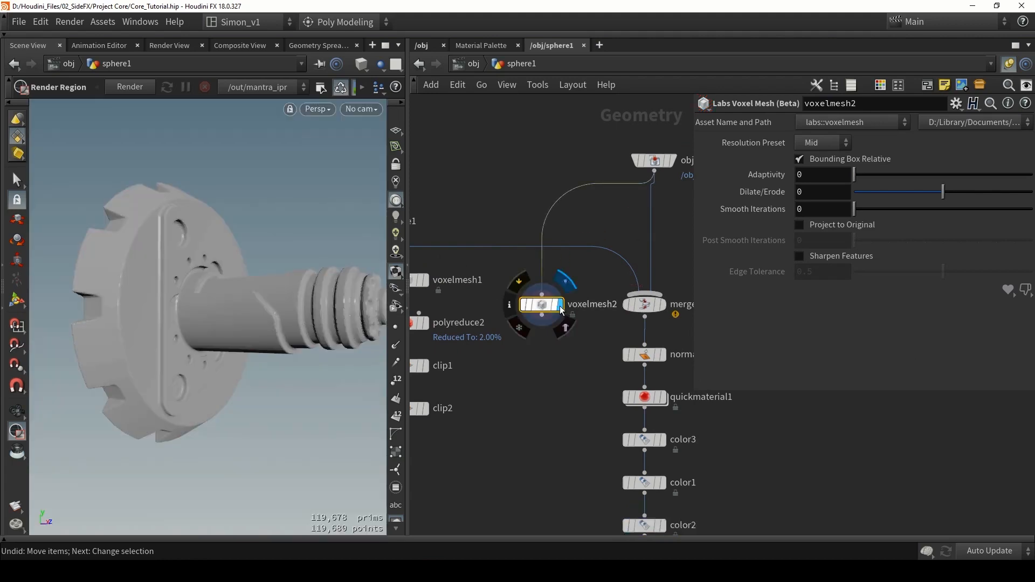
Add a PolyReduce node fed by voxelmesh2 and line both nodes up beside voxelmesh1 and polyreduce2.
left_click_drag(341, 317, 156, 296, "alt")
key("Tab")
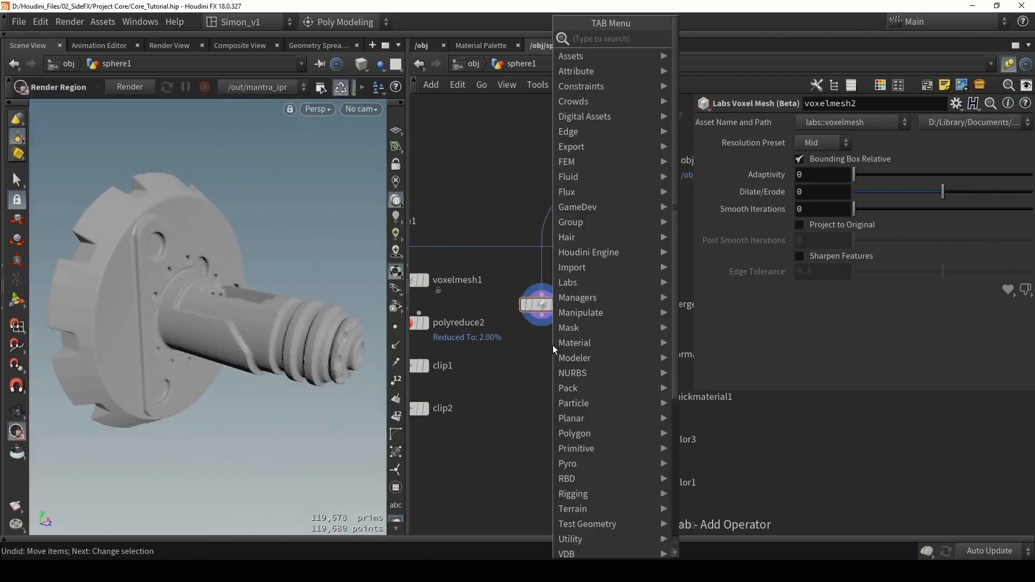
type("polyr")
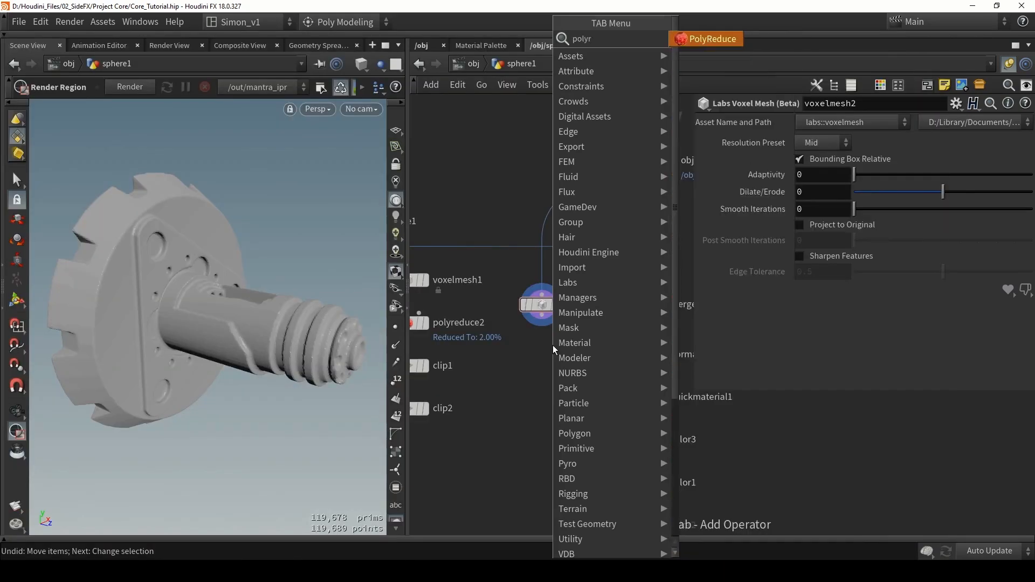
left_click(696, 41)
left_click(536, 347)
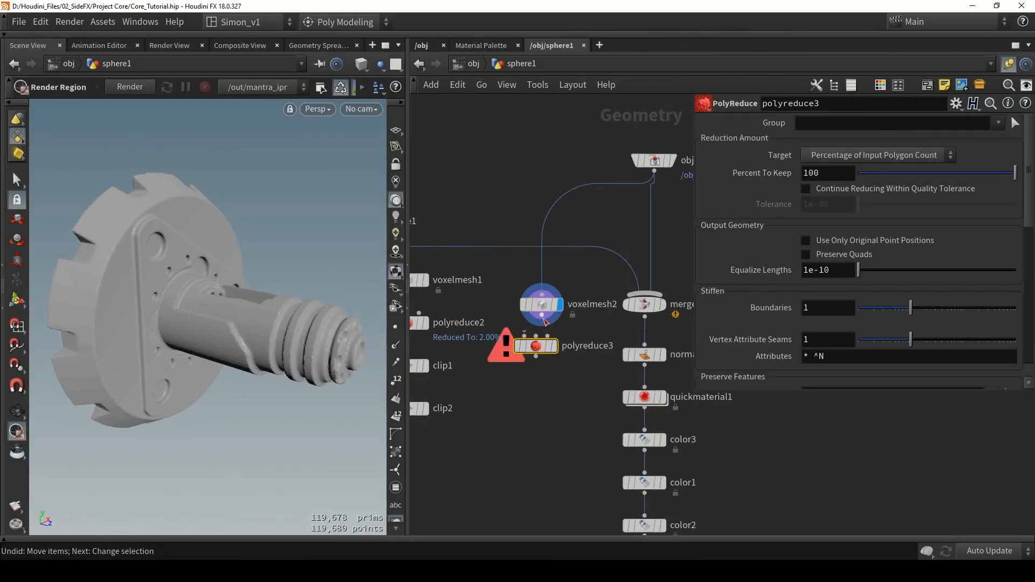
scroll(543, 319, "up", 3)
left_click_drag(541, 313, 547, 372)
scroll(548, 372, "down", 4)
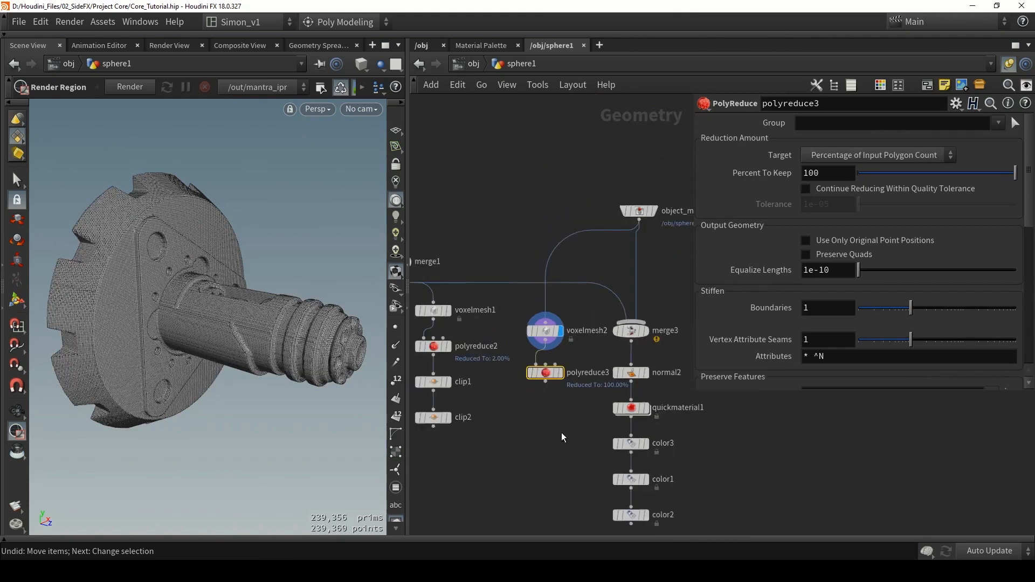
mouse_move(562, 434)
left_mouse_down()
mouse_move(528, 307)
mouse_move(544, 315)
left_mouse_up()
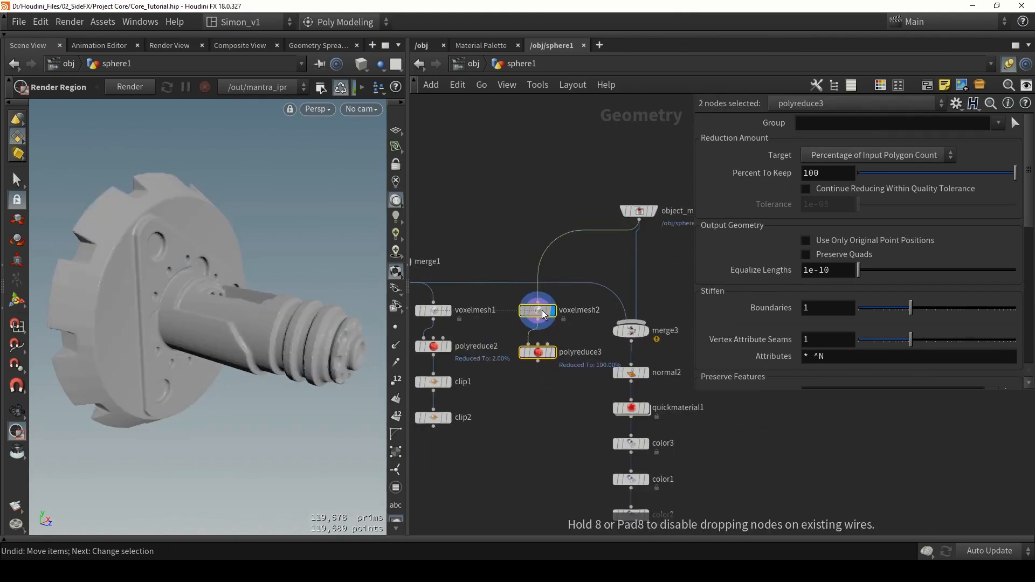
Display polyreduce3 and set its reduction Target to Output Polygon Count.
left_click(541, 357)
scroll(561, 367, "up", 2)
left_click(823, 155)
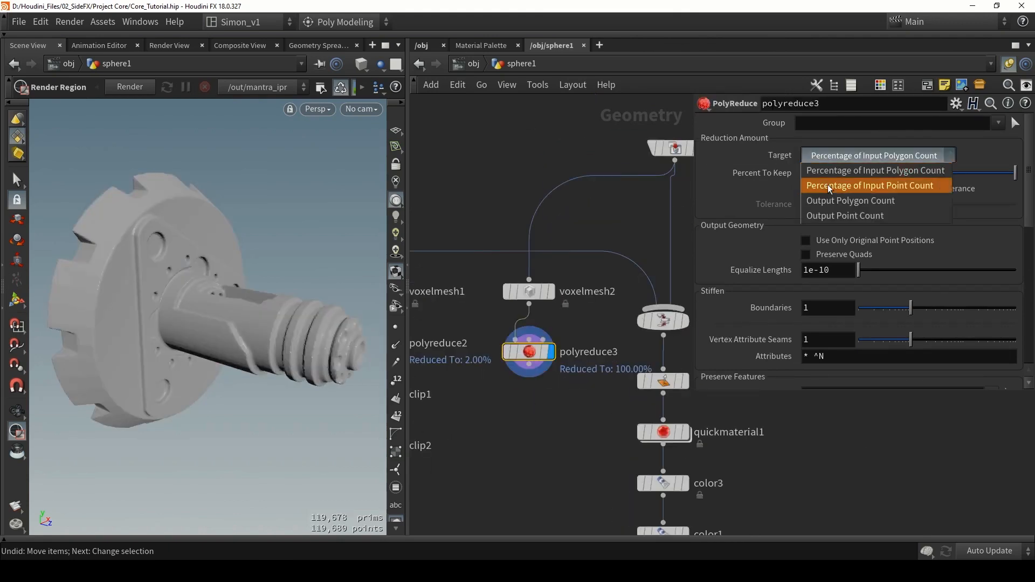
left_click(829, 201)
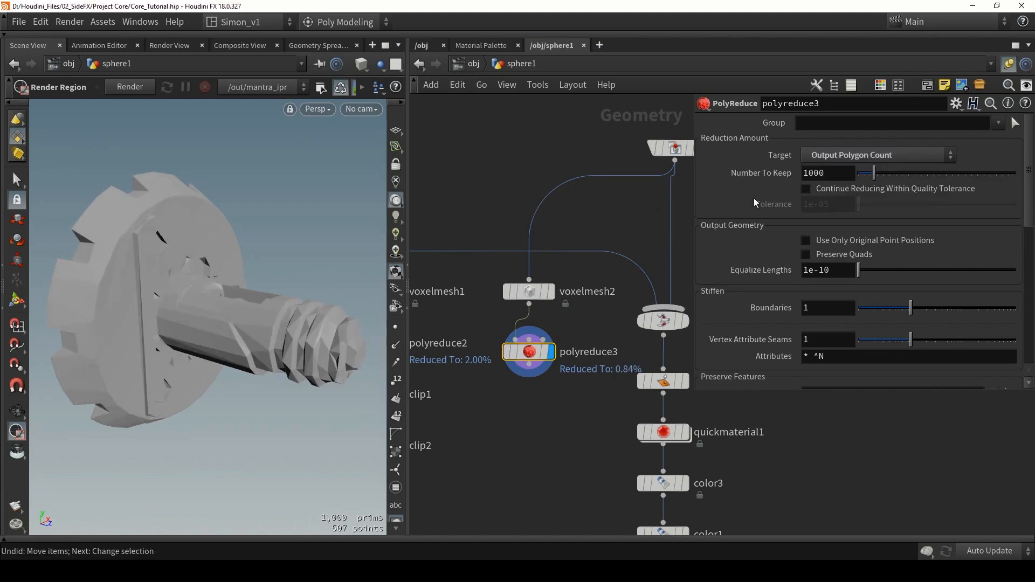
Check the reduced mesh with wire-over-shaded display and set polyreduce3's Number To Keep to 1500.
left_click_drag(237, 329, 192, 356, "alt")
key("shift+w")
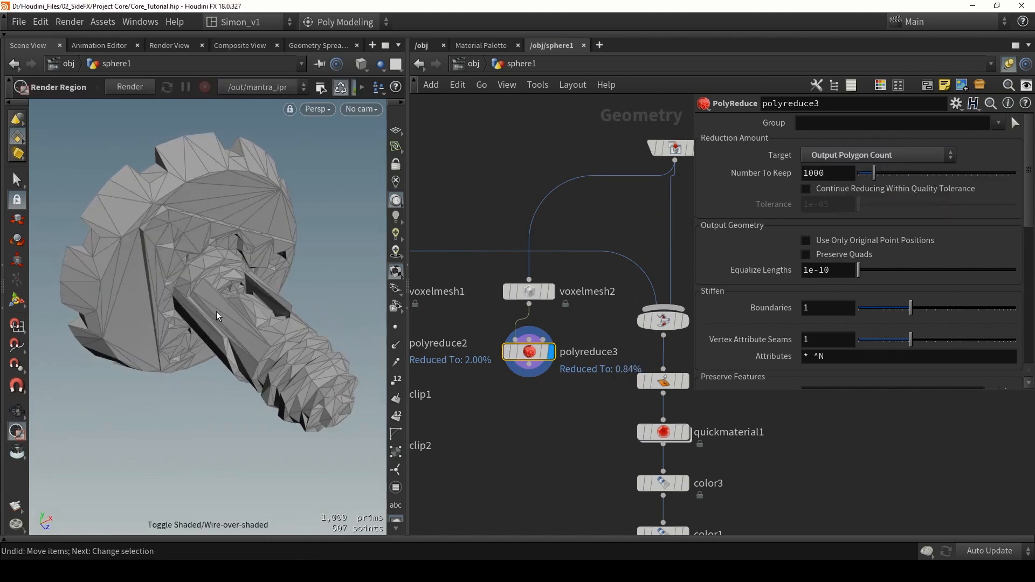
mouse_move(217, 315)
left_mouse_down("alt")
mouse_move(163, 273)
mouse_move(192, 335)
mouse_move(232, 304)
mouse_move(262, 250)
mouse_move(217, 270)
mouse_move(224, 300)
left_mouse_up("alt")
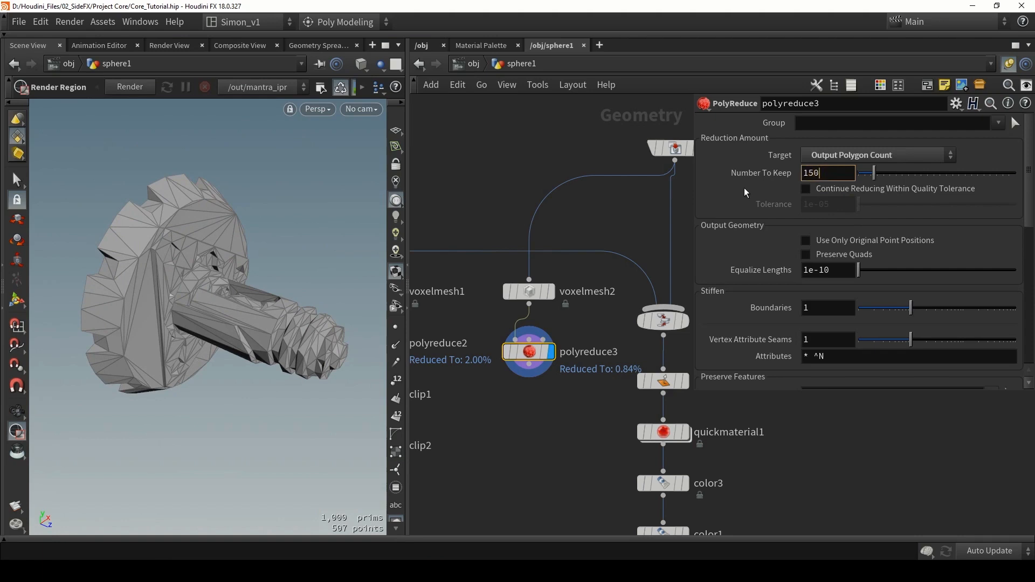
key("Return")
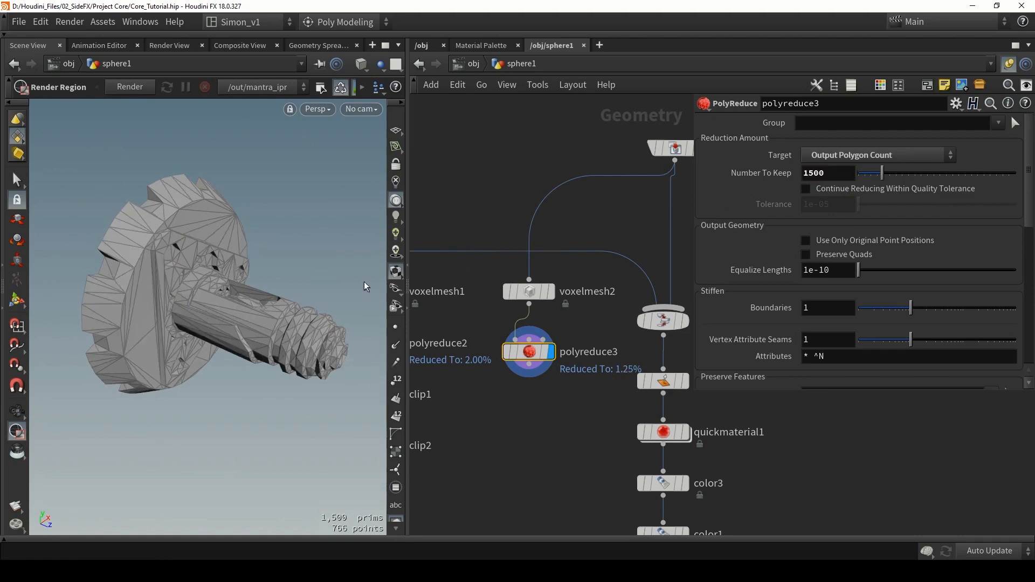
Try Preserve Quads on polyreduce3, inspect the reduced mesh and turn the option back off.
left_click_drag(269, 302, 273, 338, "alt")
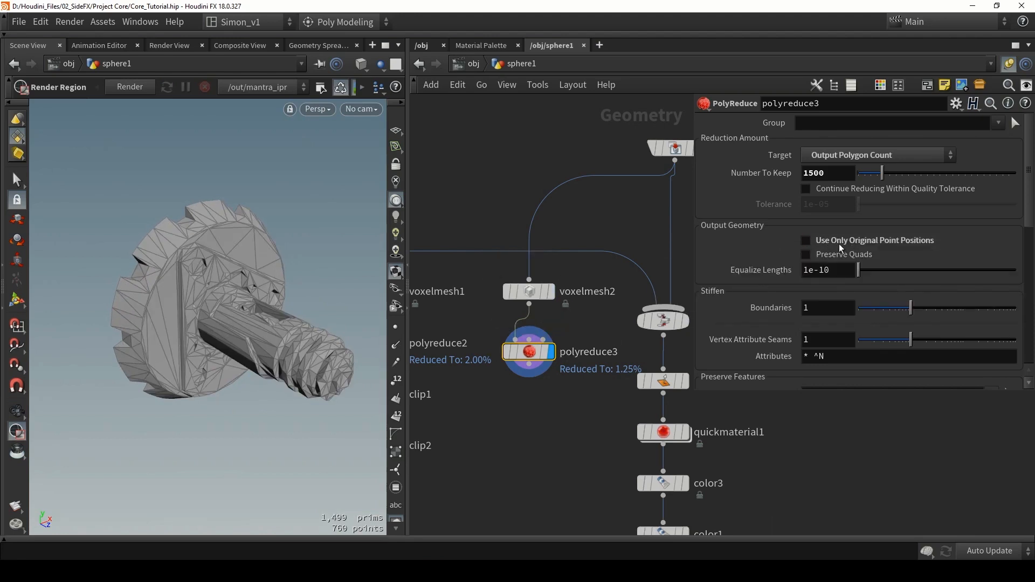
left_click(836, 255)
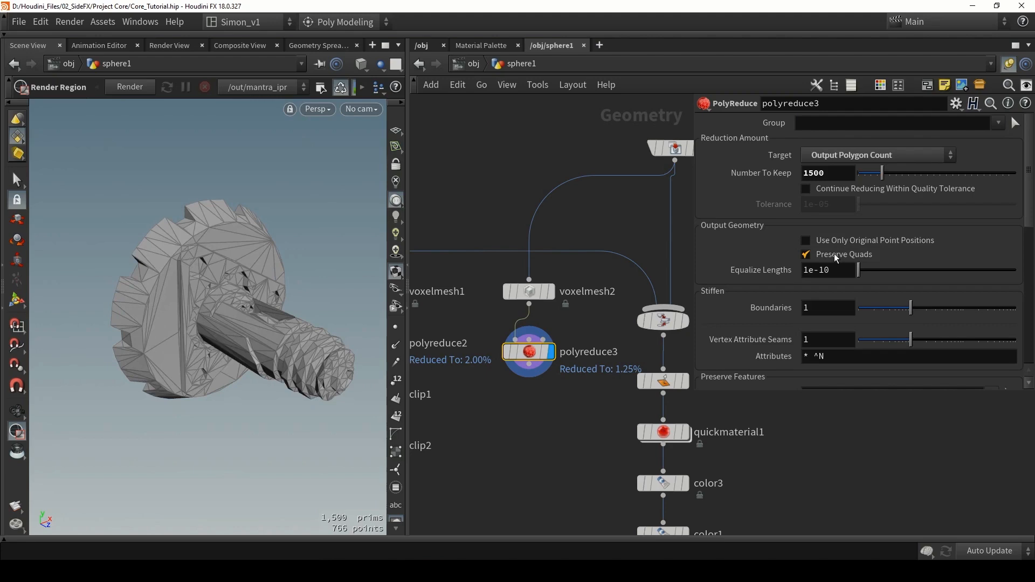
left_click_drag(277, 297, 291, 244, "alt")
right_click_drag(291, 244, 288, 307, "alt")
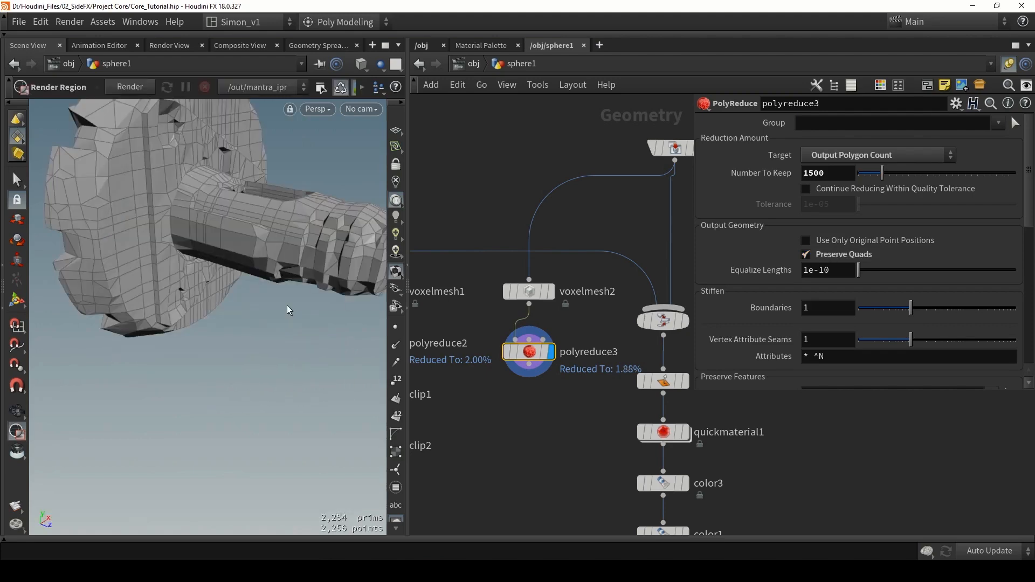
left_click_drag(287, 311, 289, 372)
left_click_drag(274, 287, 232, 291, "alt")
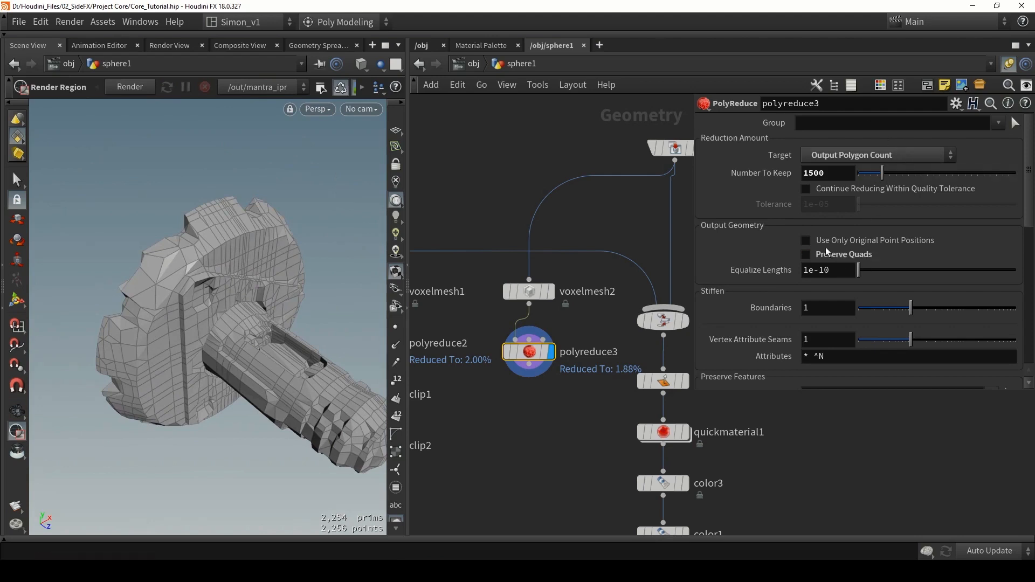
left_click_drag(243, 271, 238, 248)
Add a Group Create node beneath polyreduce3, fed by it, and display its result.
key("Tab")
type("grou")
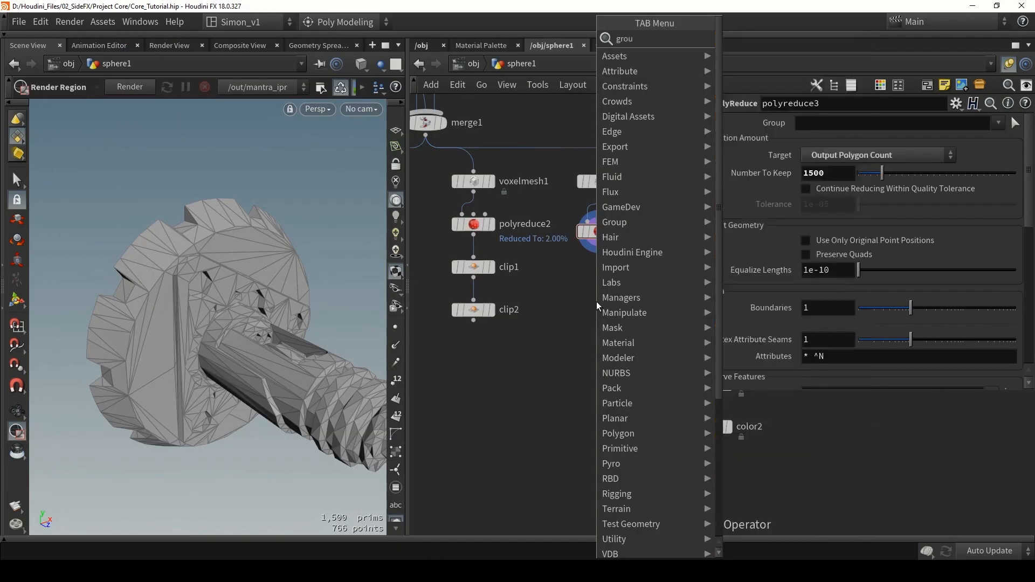
key("Return")
left_click(597, 300)
scroll(598, 300, "up", 3)
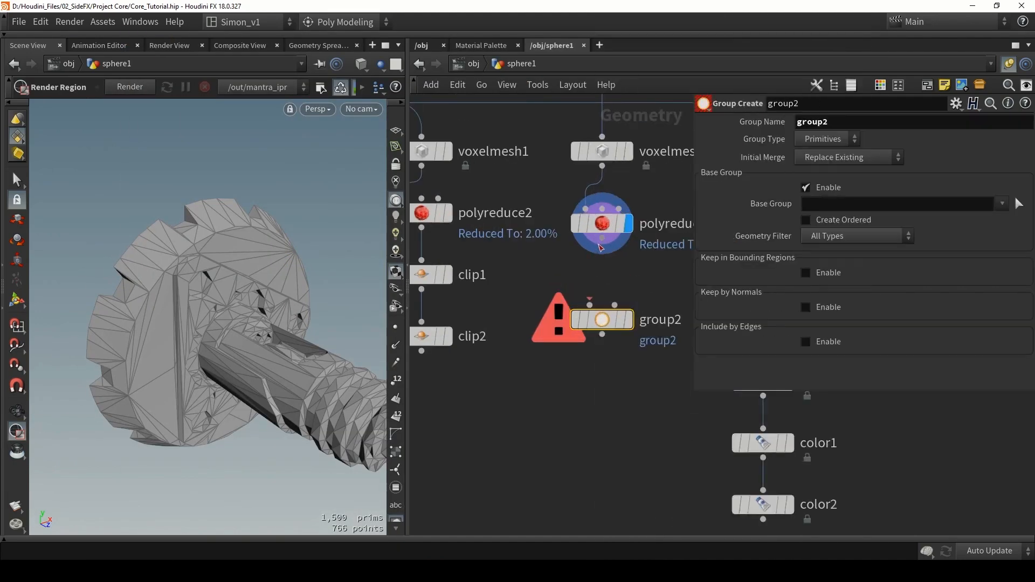
left_click(628, 320)
left_click_drag(609, 319, 609, 335)
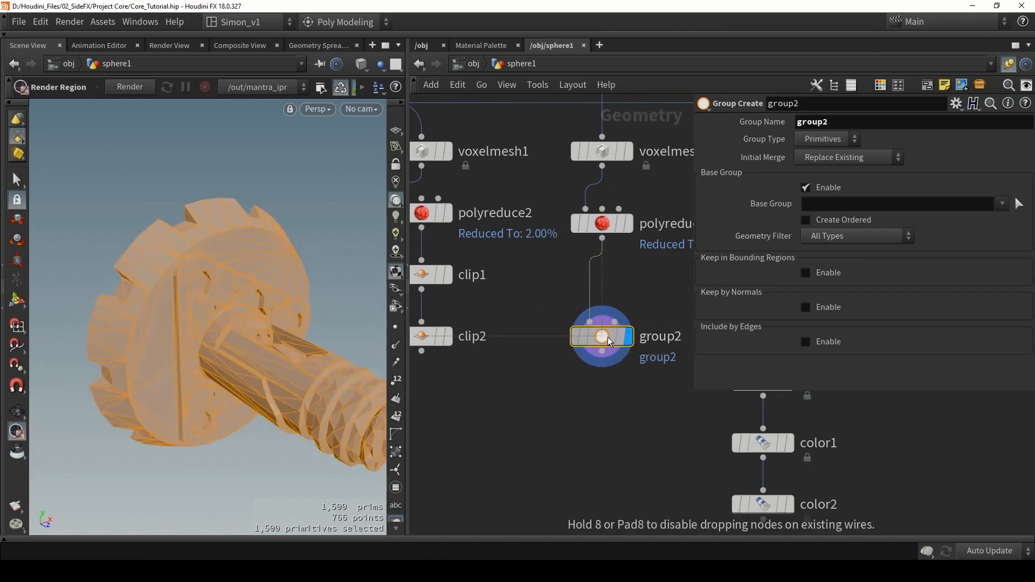
Name the primitive group in group2 detail.
double_click(840, 123)
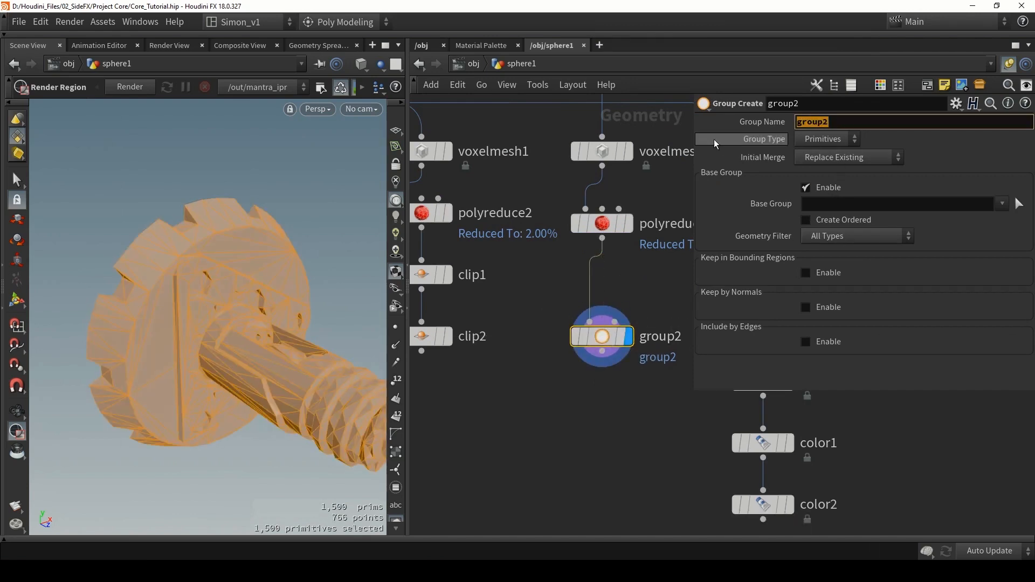
type("detail")
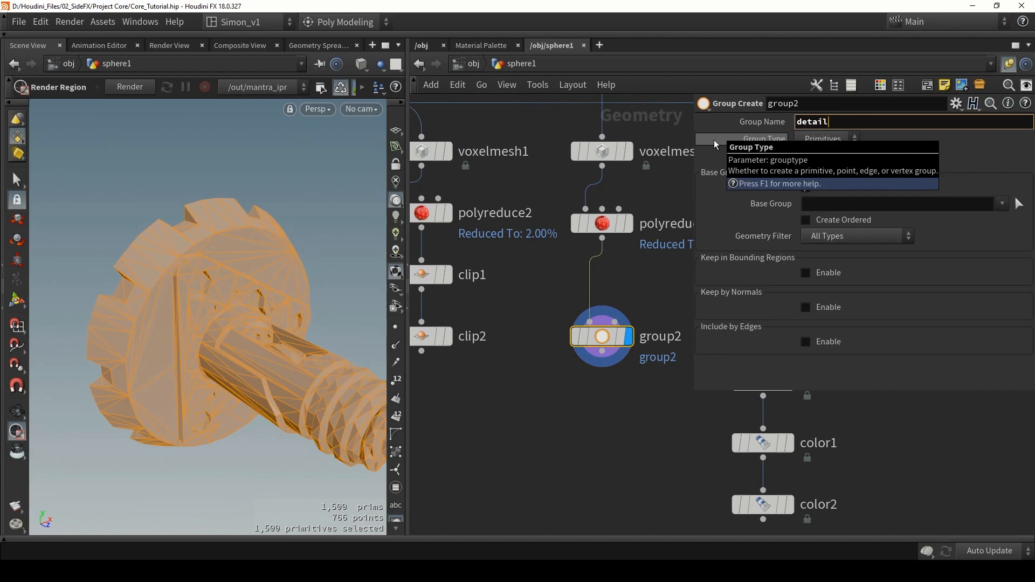
key("Return")
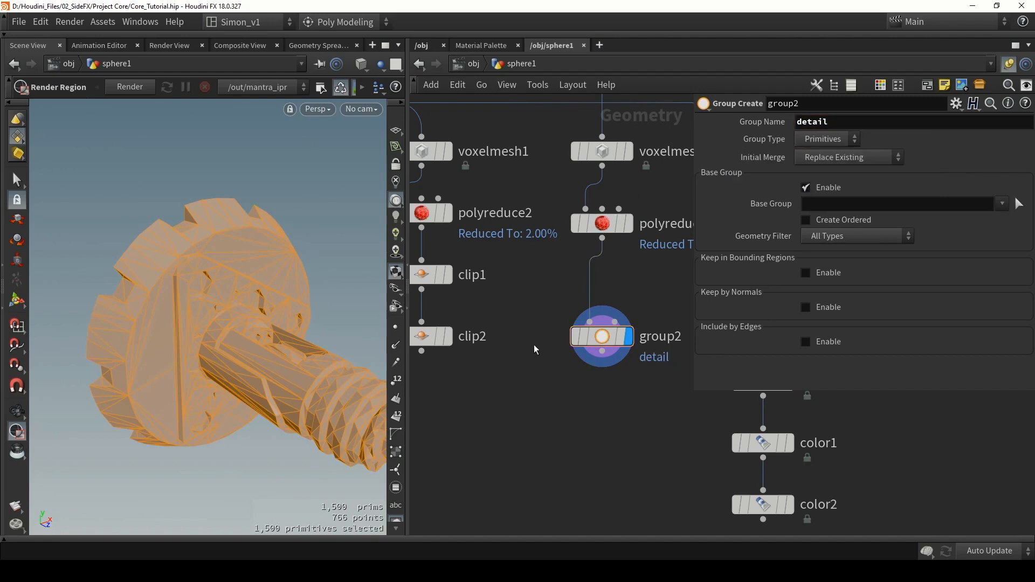
Merge clip2 and group2, add a Labs Auto UV node fed by the merge and show its UV layout.
scroll(635, 310, "down", 2)
left_click_drag(554, 292, 600, 305)
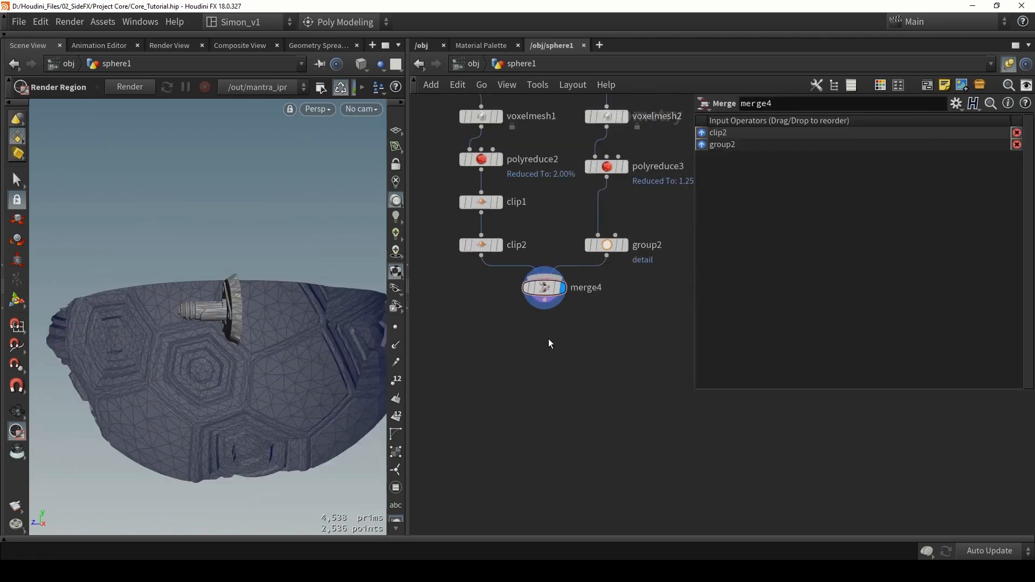
key("Tab")
type("aut")
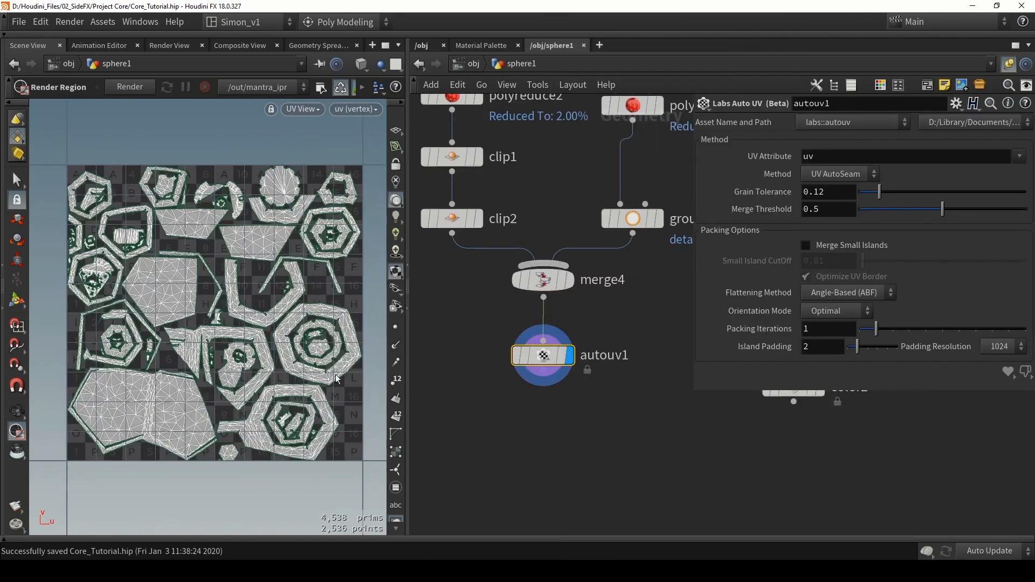
Set autouv1's Method to UV Unwrap, check the UV layout and return to the perspective view.
left_click(826, 173)
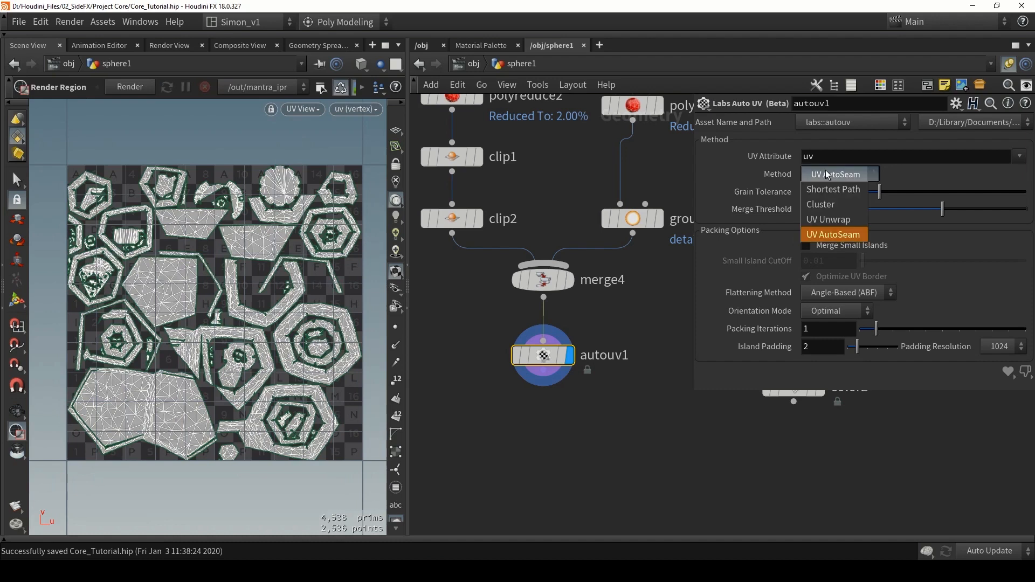
left_click(819, 221)
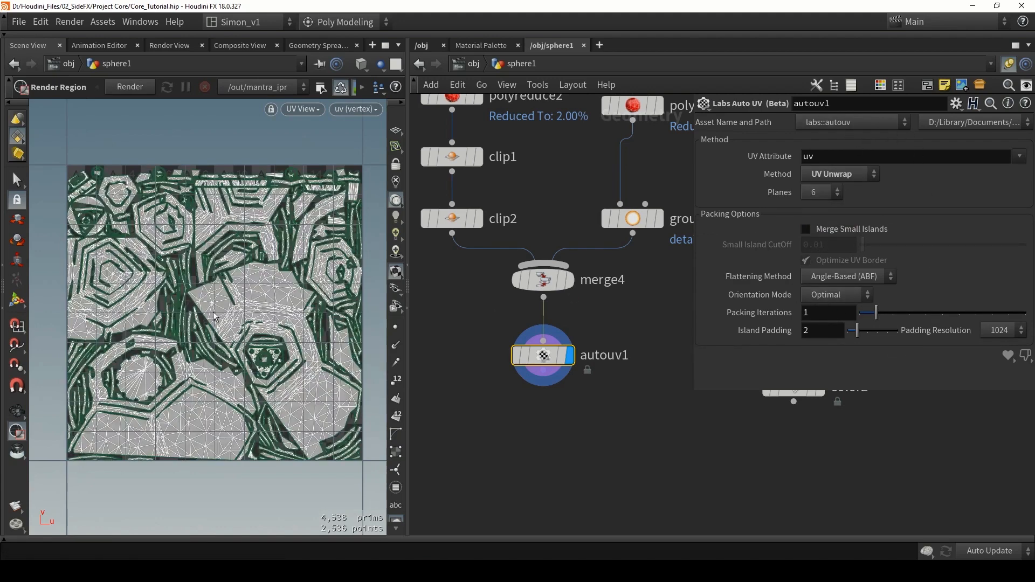
scroll(214, 316, "up", 4)
key("space+1")
Add a Labs Soften Normals node beneath autouv1, fed by it, and display its result.
middle_click_drag(558, 430, 544, 391)
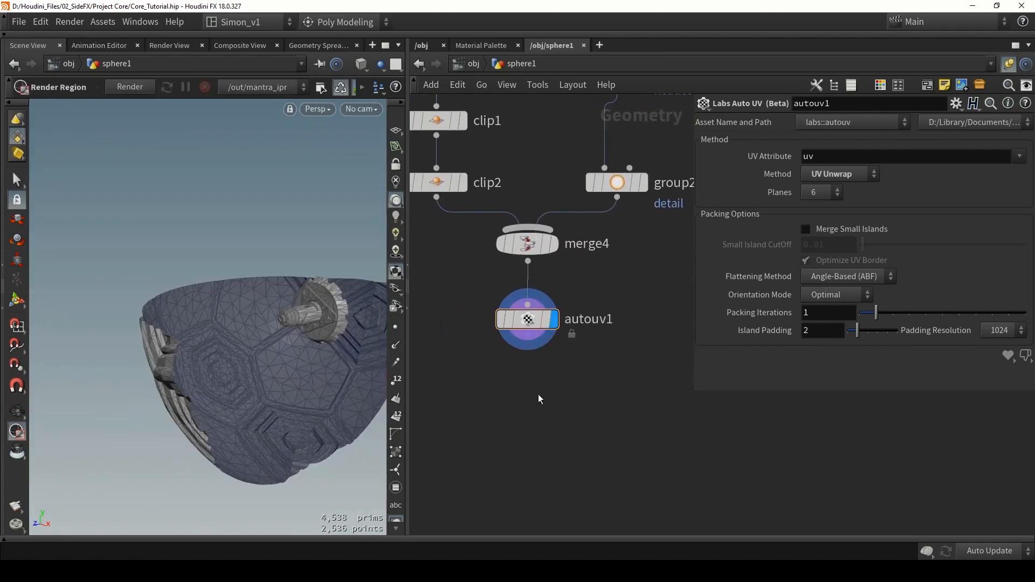
key("Tab")
type("sof")
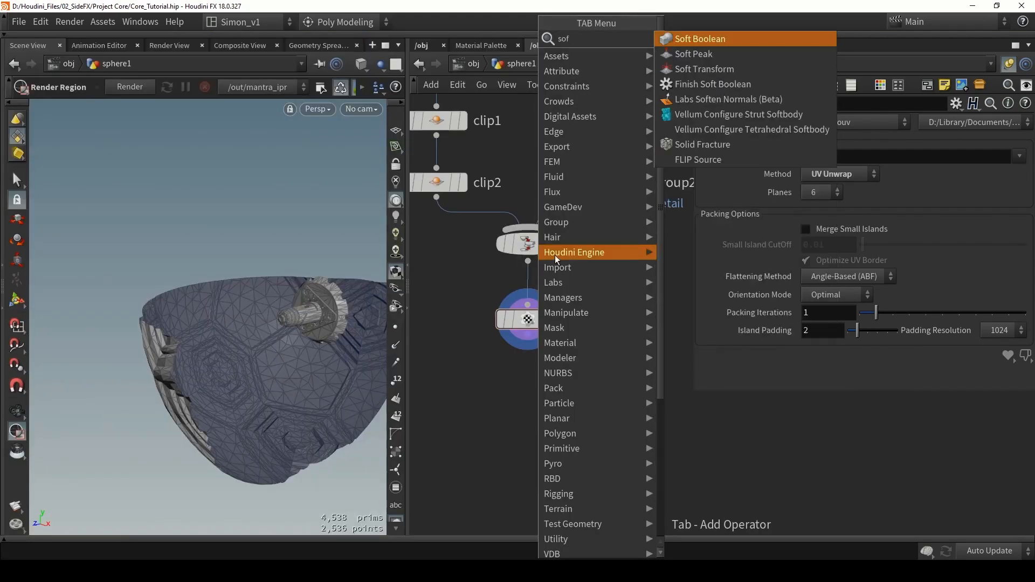
key("Escape")
left_click(529, 371)
scroll(529, 370, "up", 2)
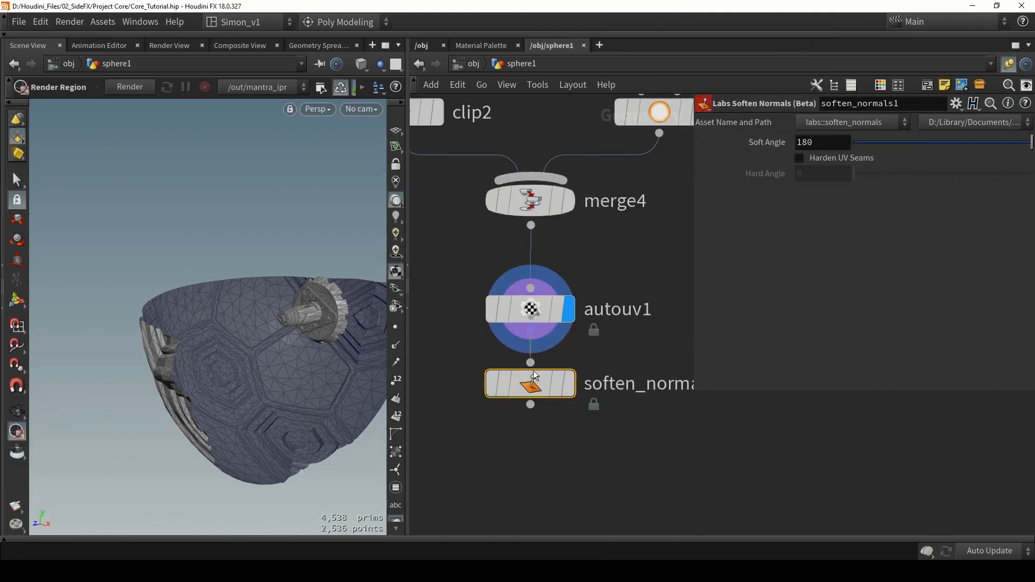
left_click_drag(569, 384, 572, 398)
left_click(570, 400)
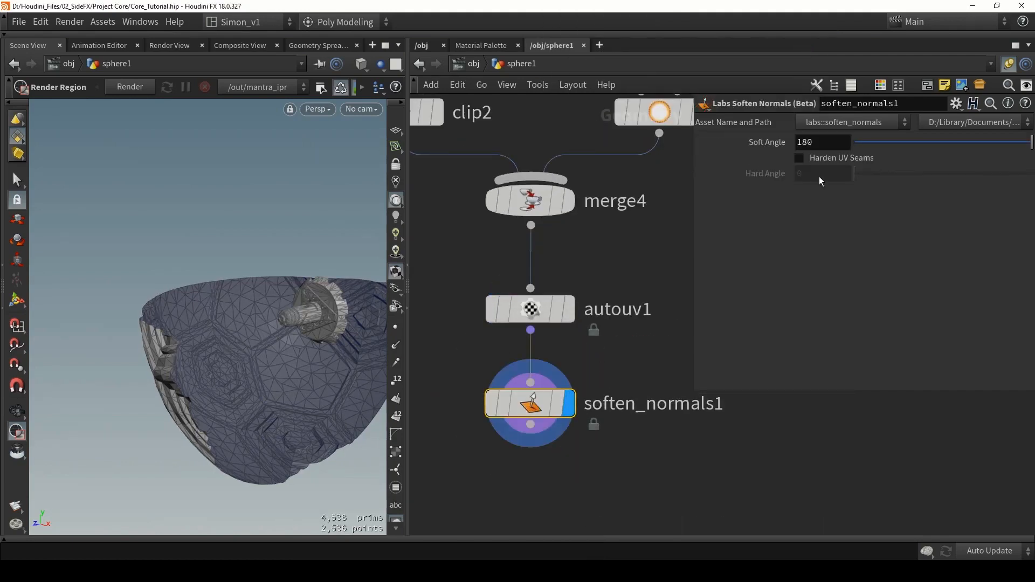
Enable Harden UV Seams on soften_normals1, check the mesh shaded without wireframe and save the scene.
left_click(826, 160)
key("shift+w")
left_click_drag(264, 345, 318, 243, "alt")
key("ctrl+s")
key("h")
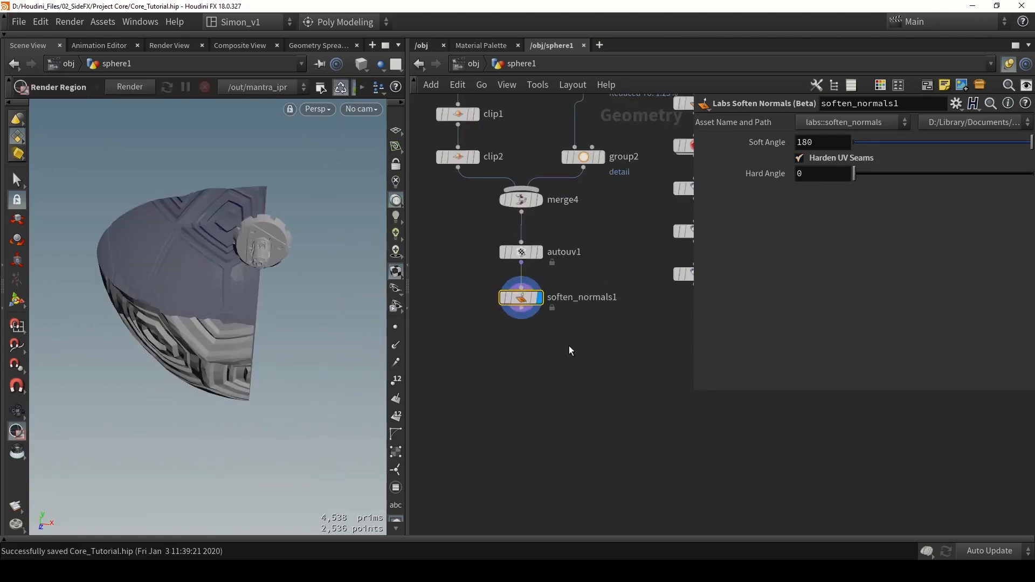
Freeze autouv1's cooked result with its lock flag.
scroll(496, 330, "up", 2)
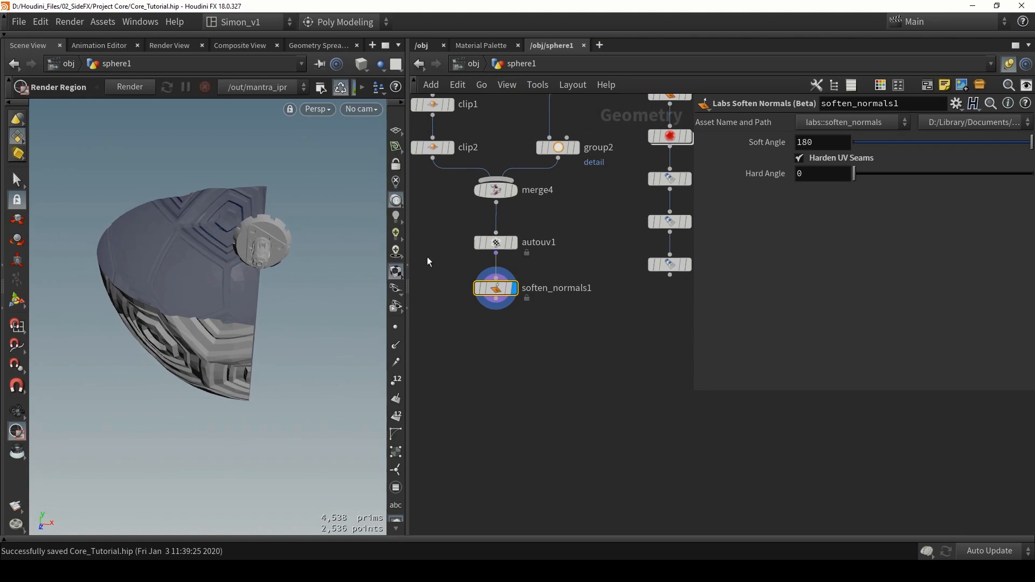
scroll(458, 228, "up", 1)
mouse_move(479, 275)
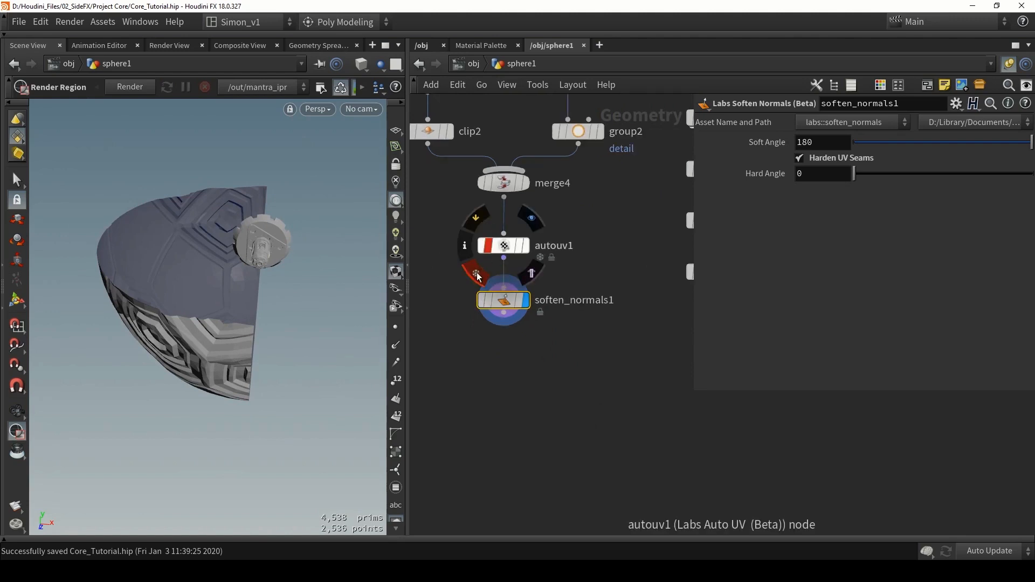
left_click(477, 274)
left_click(453, 302)
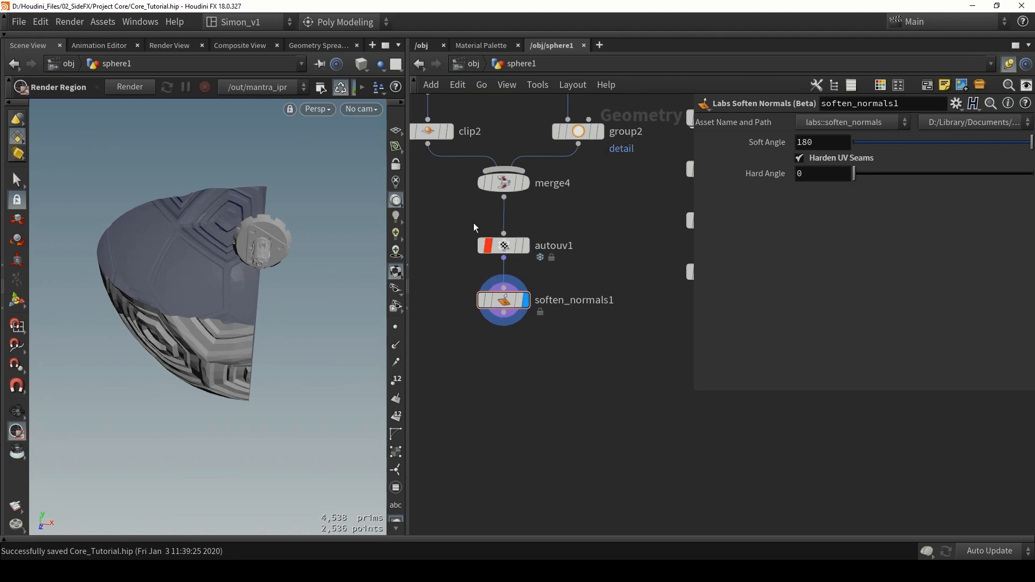
Move the display flag from soften_normals1 to autouv1.
mouse_move(502, 248)
scroll(505, 248, "up", 2)
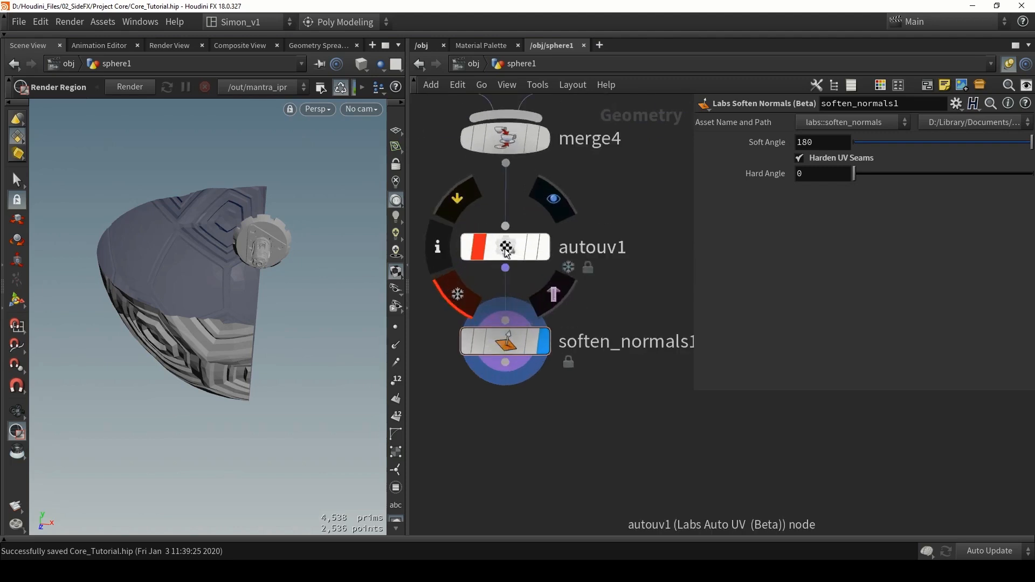
left_click_drag(507, 253, 509, 251)
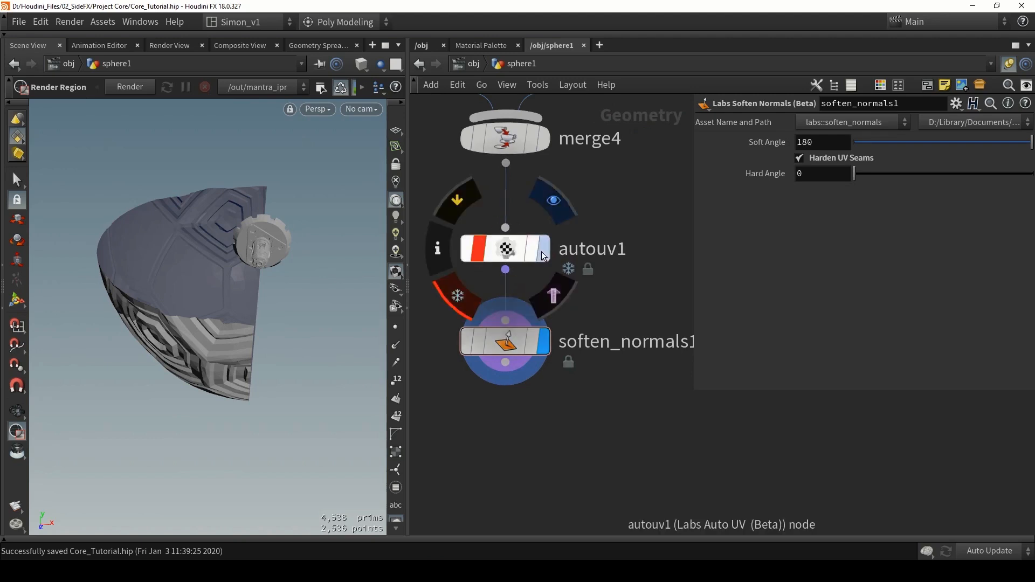
left_click(510, 248)
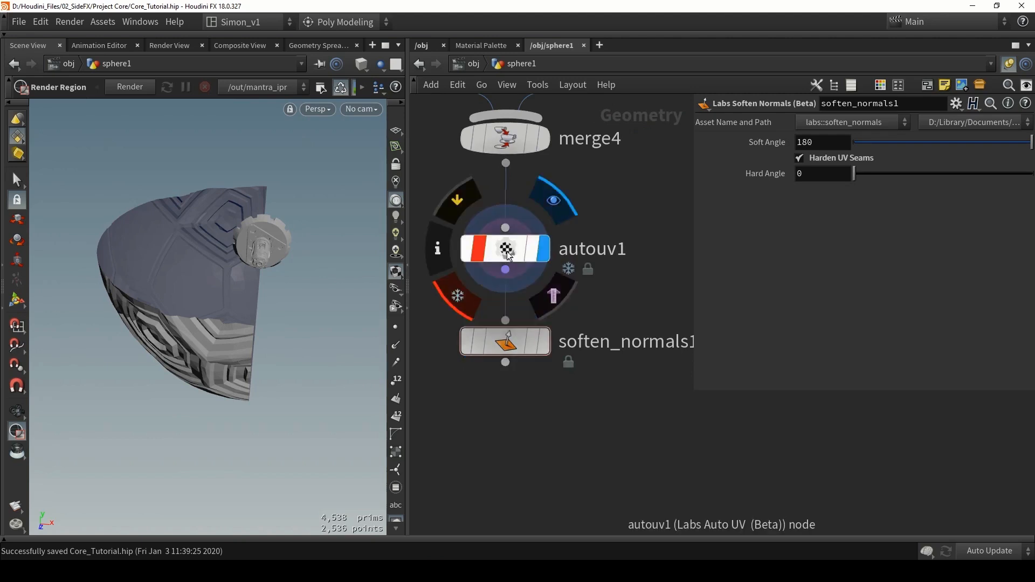
Disconnect merge4 from the frozen autouv1 to test it and wire the two nodes back together.
left_click(505, 188)
key("Delete")
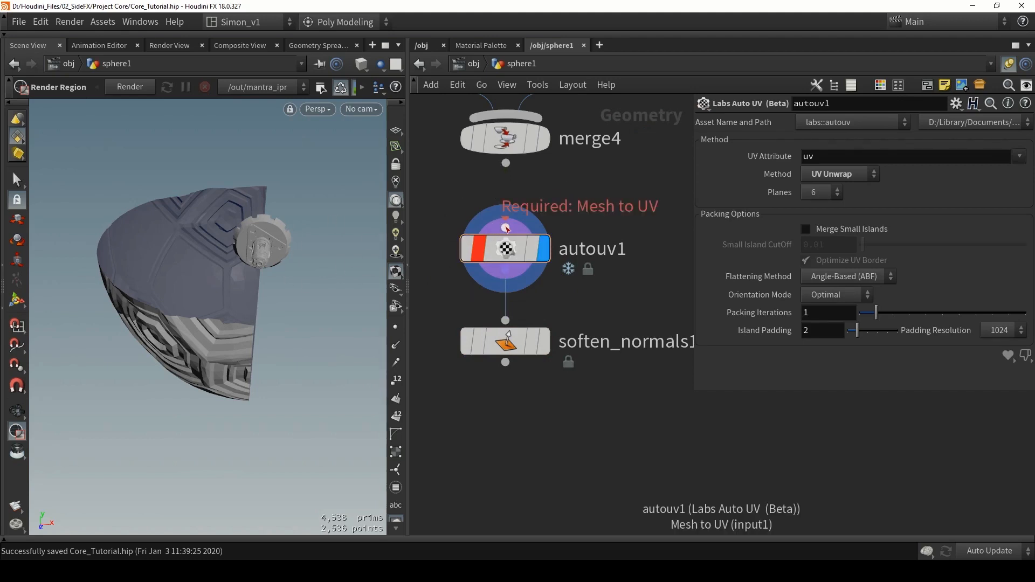
mouse_move(485, 250)
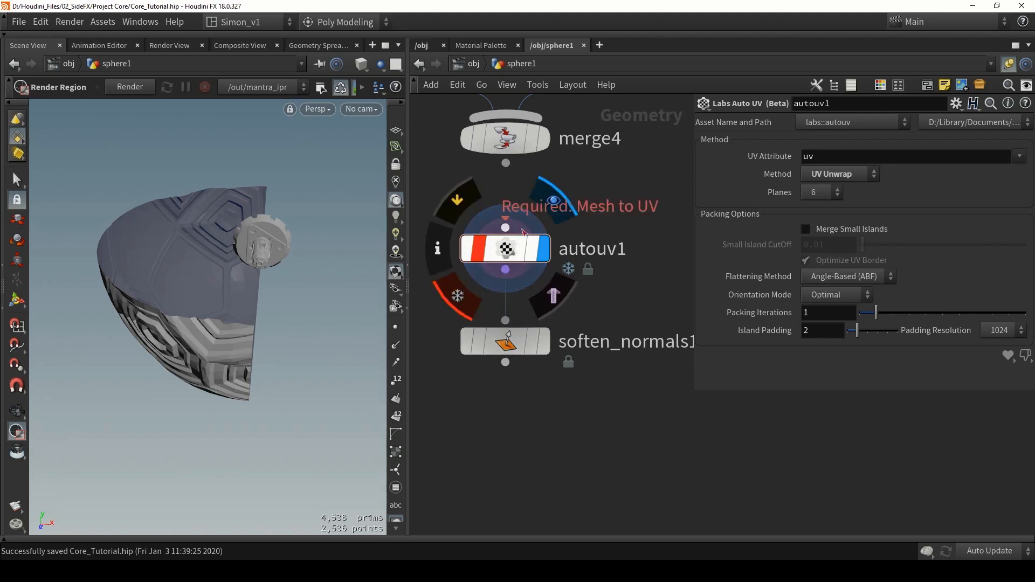
left_click_drag(505, 163, 503, 254)
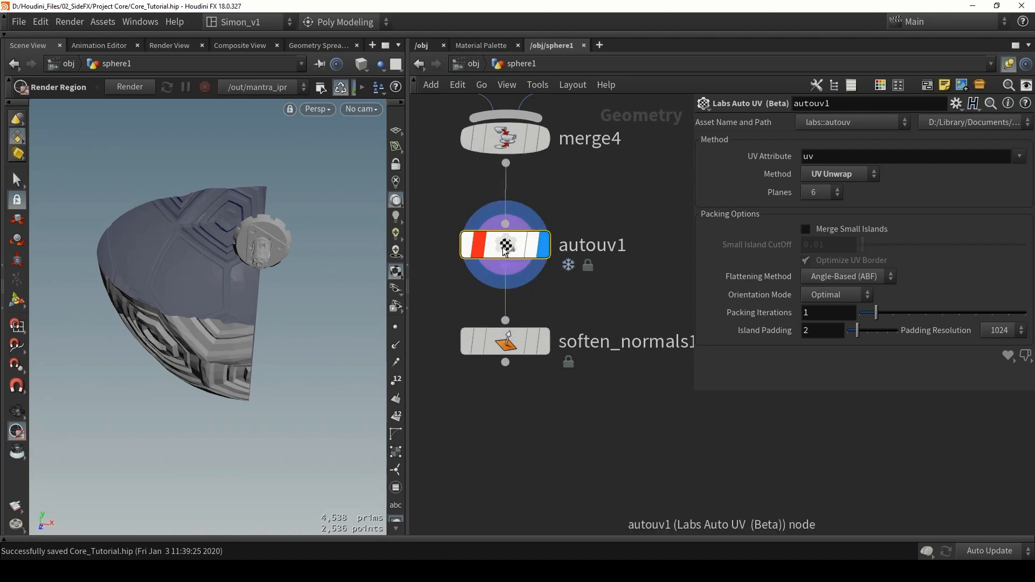
mouse_move(517, 195)
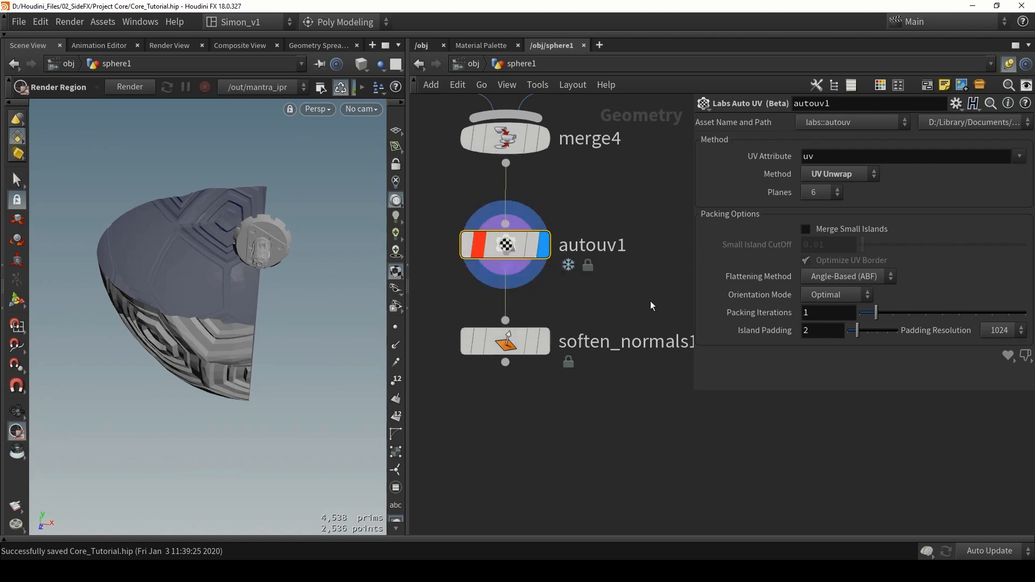
Add a Labs Maps Baker node in the free space below soften_normals1 and color2.
scroll(562, 259, "down", 3)
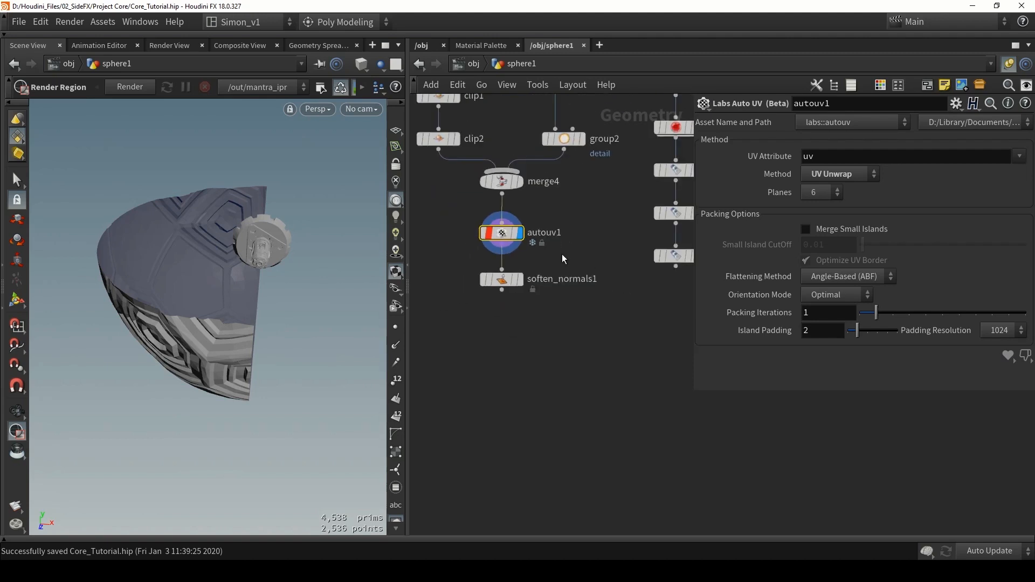
scroll(561, 260, "down", 2)
middle_click_drag(507, 361, 538, 315)
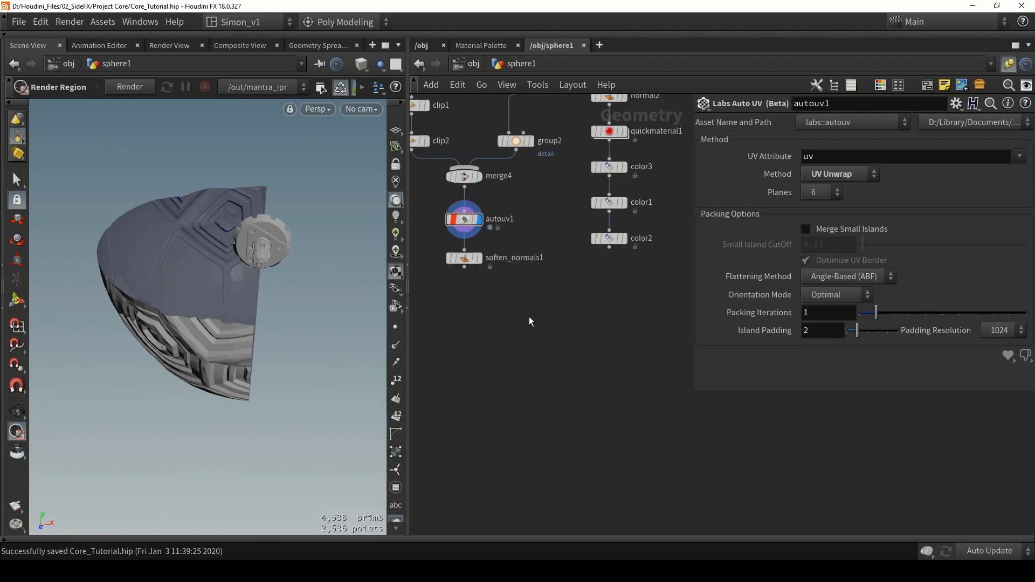
key("Tab")
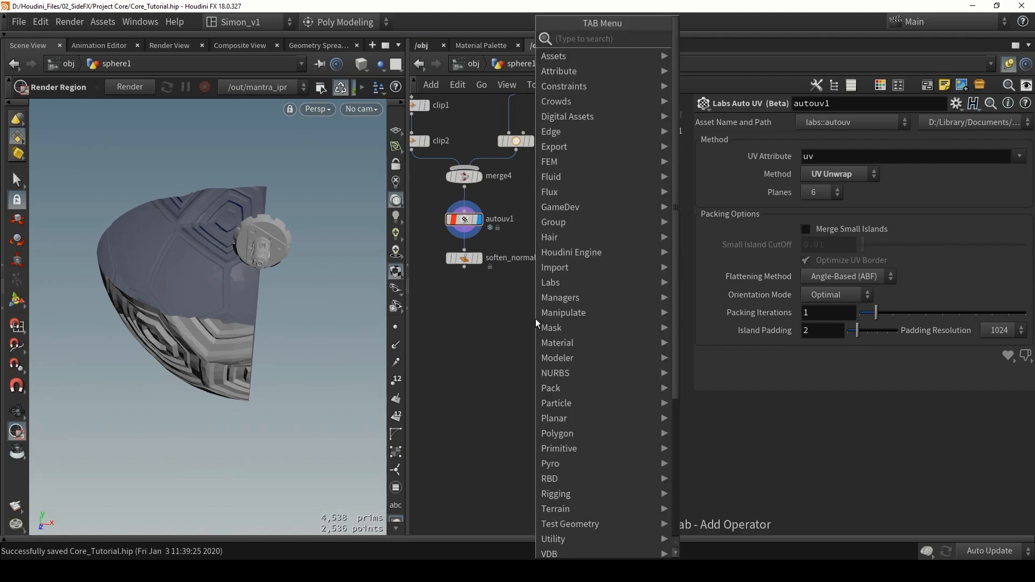
type("maps")
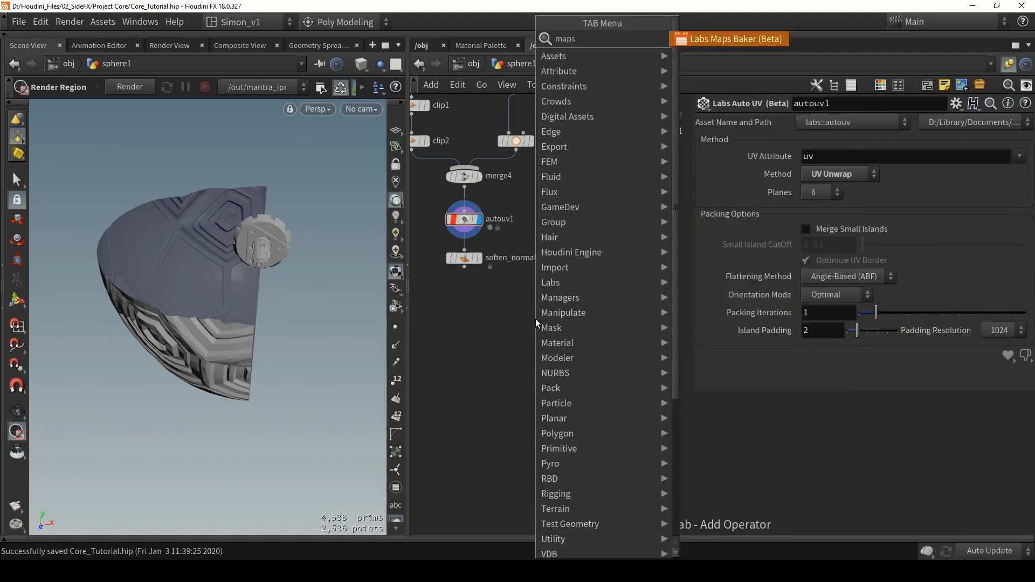
key("Return")
left_click(535, 321)
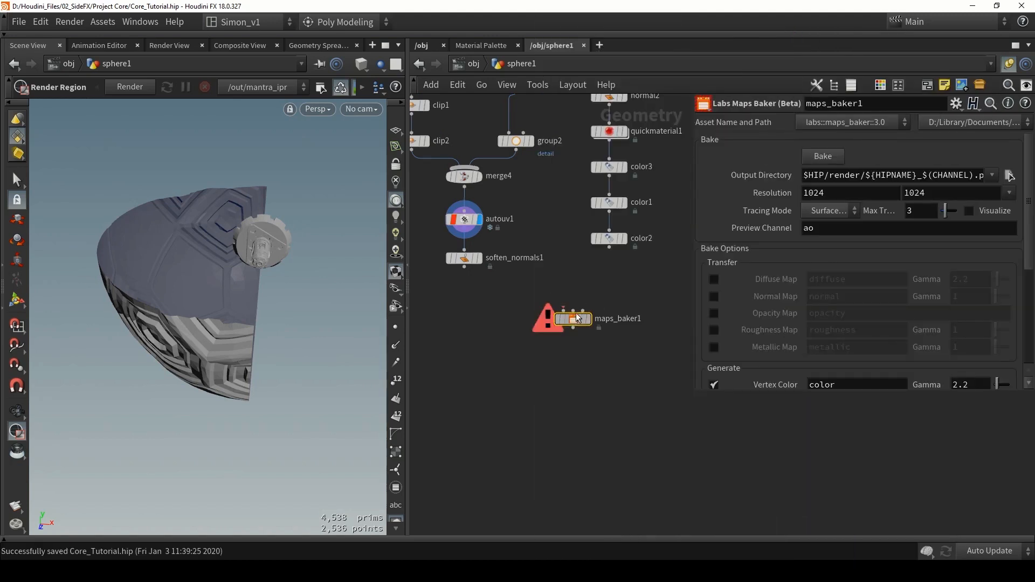
scroll(545, 322, "up", 2)
left_click_drag(543, 321, 487, 379)
Look at quickmaterial1's settings and move maps_baker1 aside to clear space below soften_normals1.
left_click(556, 328)
middle_click_drag(561, 307, 546, 359)
left_click(608, 147)
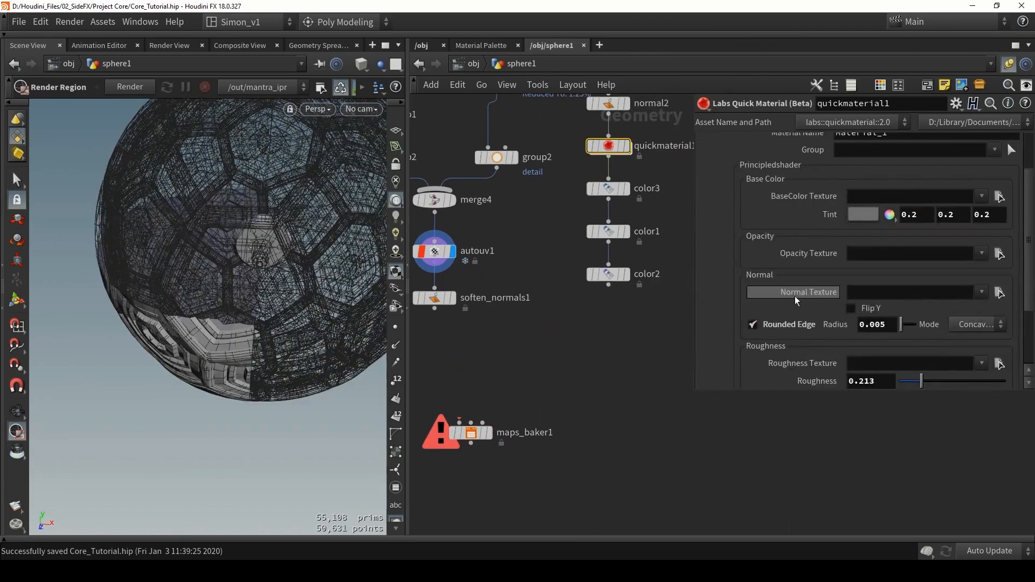
middle_click_drag(536, 384, 596, 340)
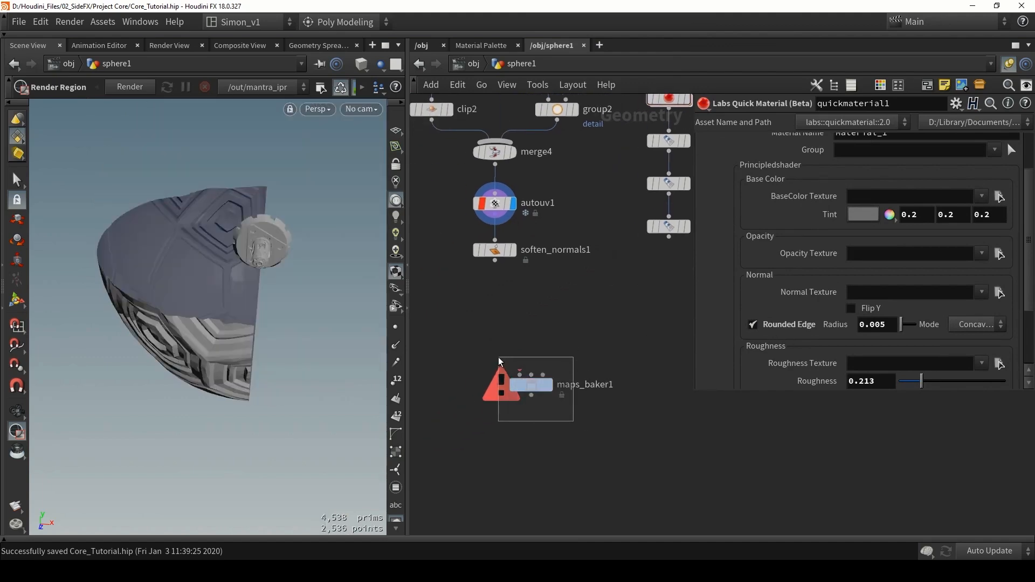
left_click(539, 387)
left_click_drag(540, 387, 483, 409)
Add a Labs Simple Baker node in the free space between soften_normals1 and color2.
key("Tab")
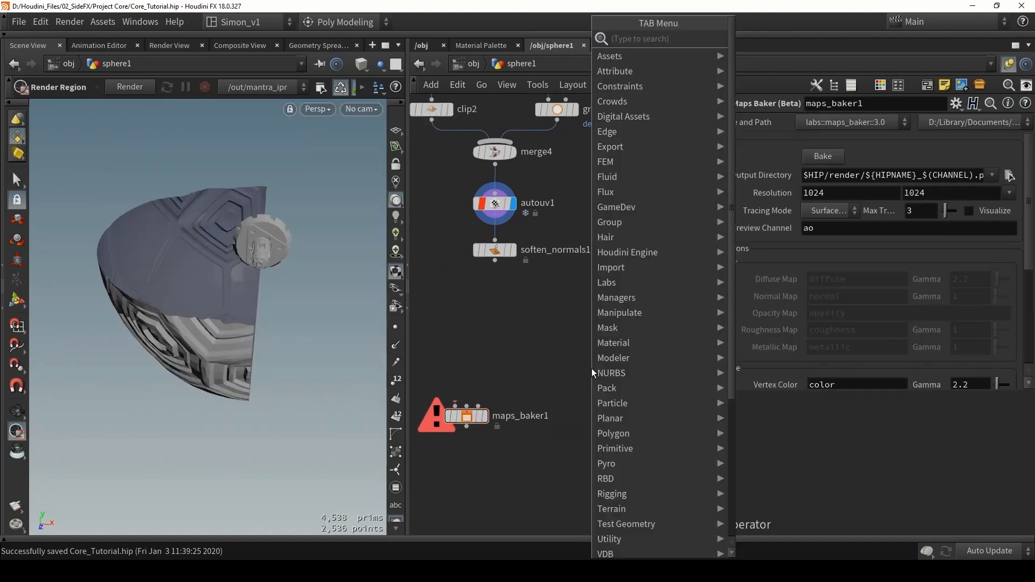
type("simp")
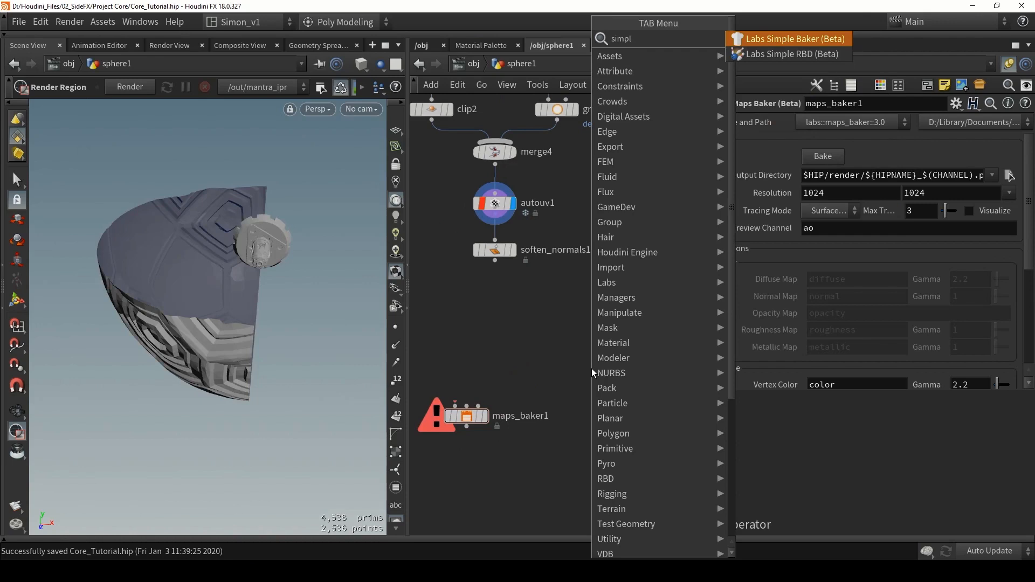
type("l")
key("Return")
left_click(597, 367)
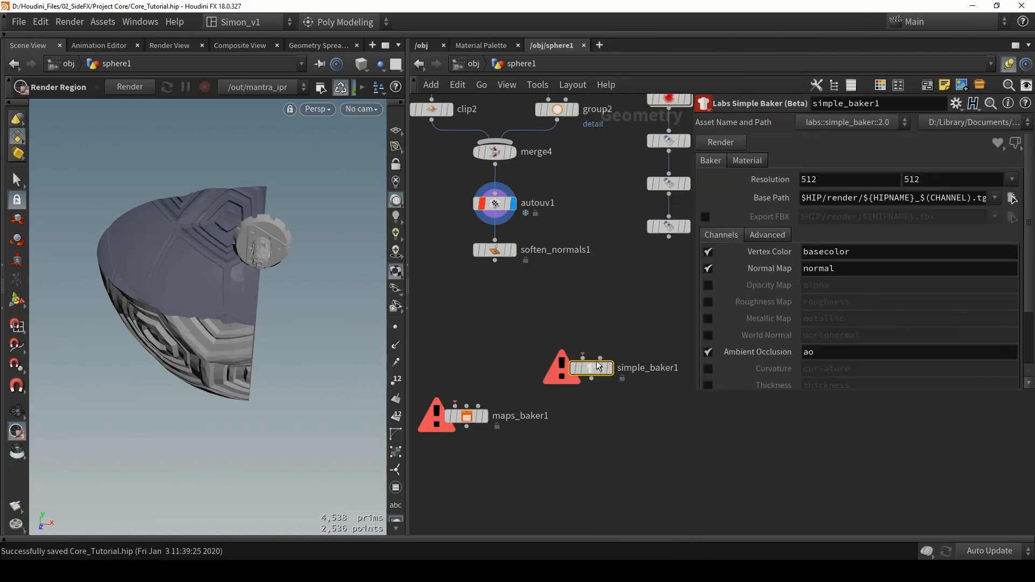
left_click_drag(597, 367, 580, 340)
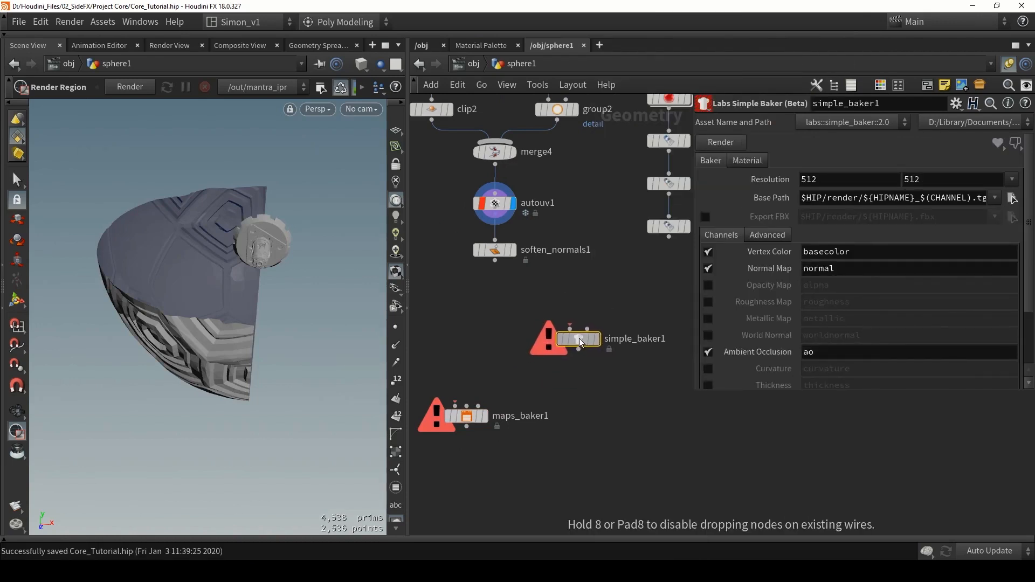
Wire soften_normals1 into the first input and color2 into the second input of simple_baker1 and display the baker.
middle_click_drag(583, 270, 551, 290)
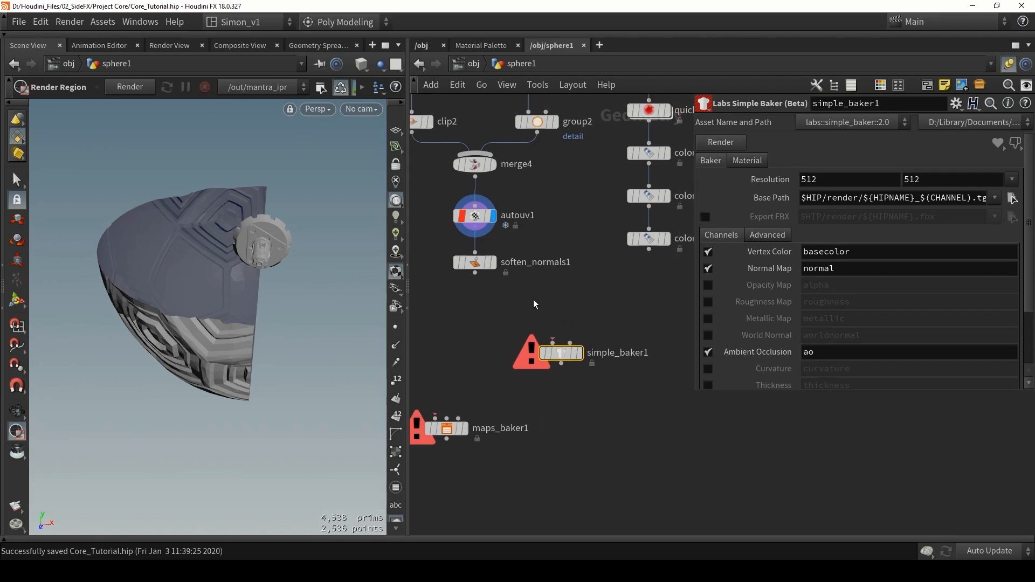
left_click_drag(475, 273, 527, 326)
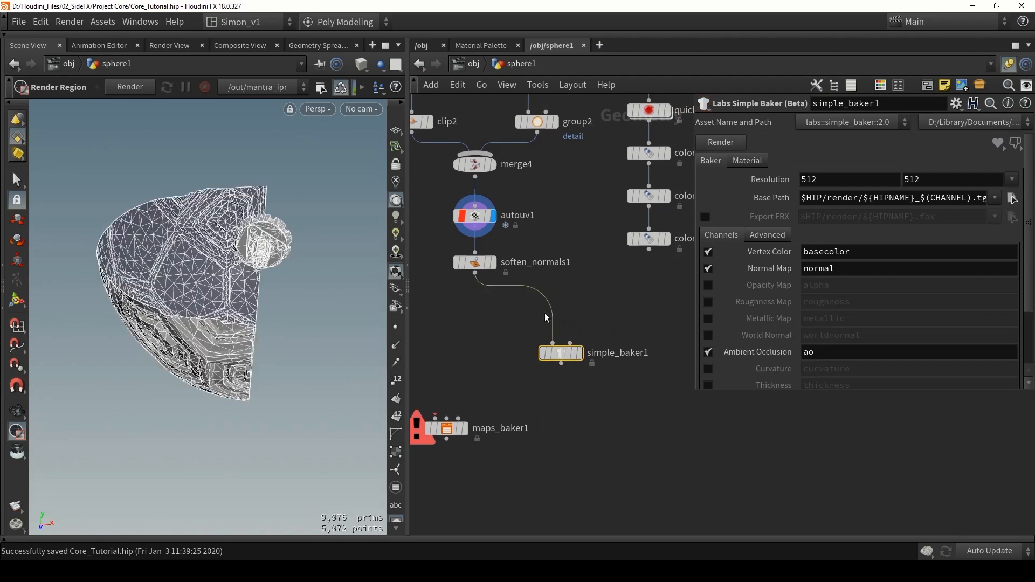
left_click_drag(649, 250, 555, 359)
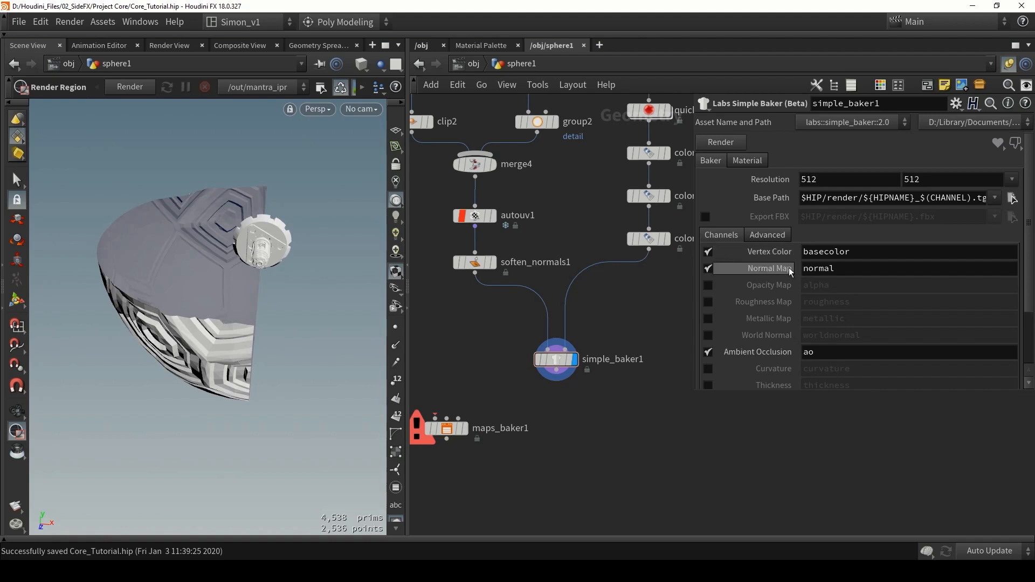
Enable the Curvature channel on simple_baker1 and set its resolution to 2048 x 2048.
scroll(743, 348, "down", 2)
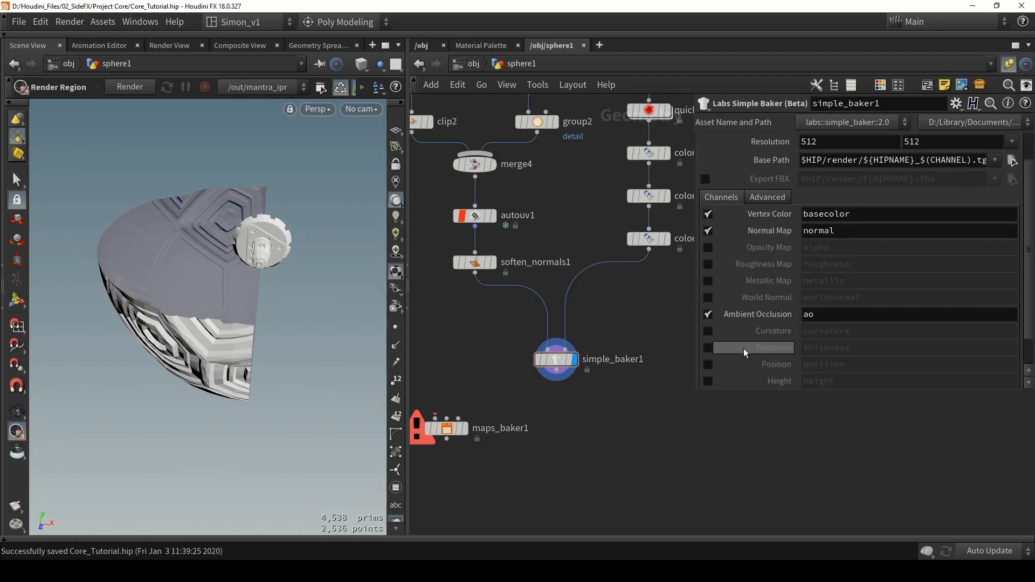
left_click(714, 331)
scroll(714, 331, "down", 2)
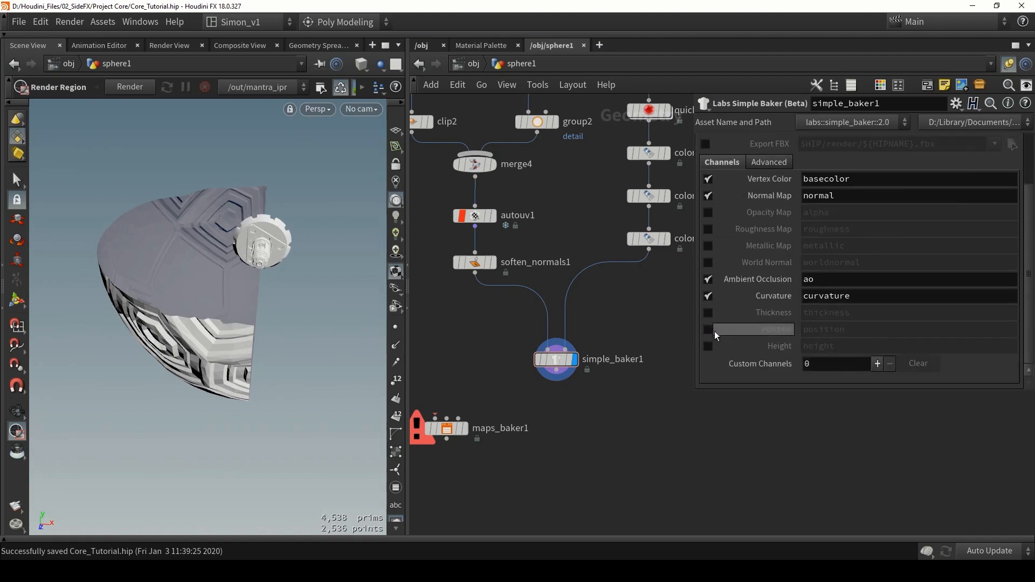
scroll(713, 341, "up", 4)
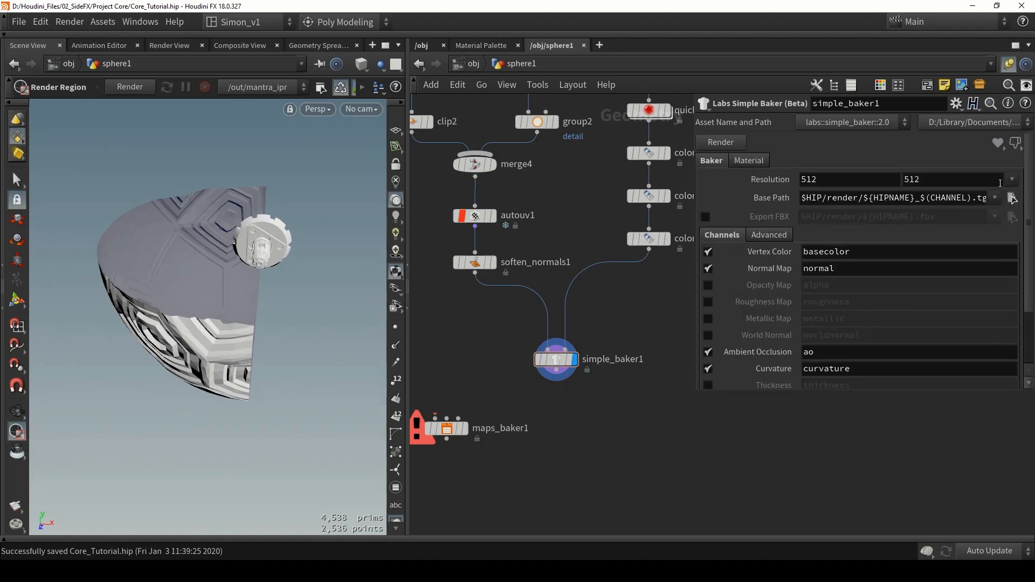
left_click(1012, 179)
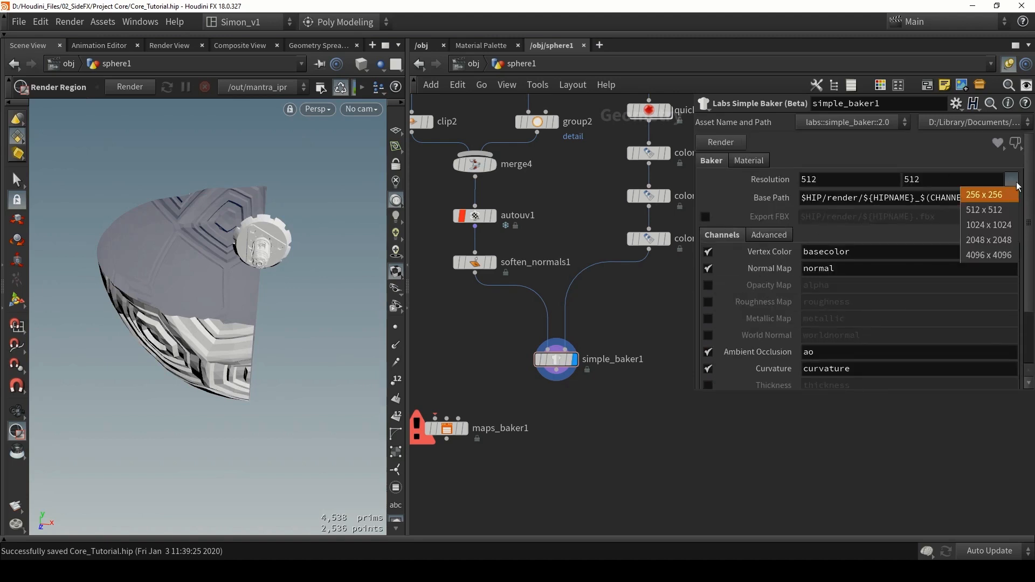
left_click(1008, 243)
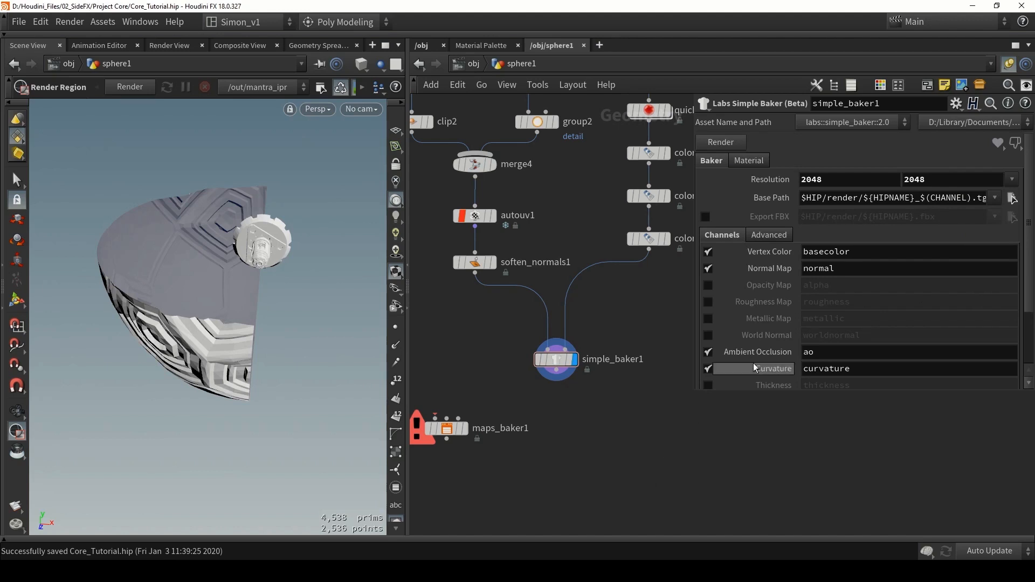
Change the file extension in simple_baker1's base path to png.
left_click_drag(865, 198, 991, 198)
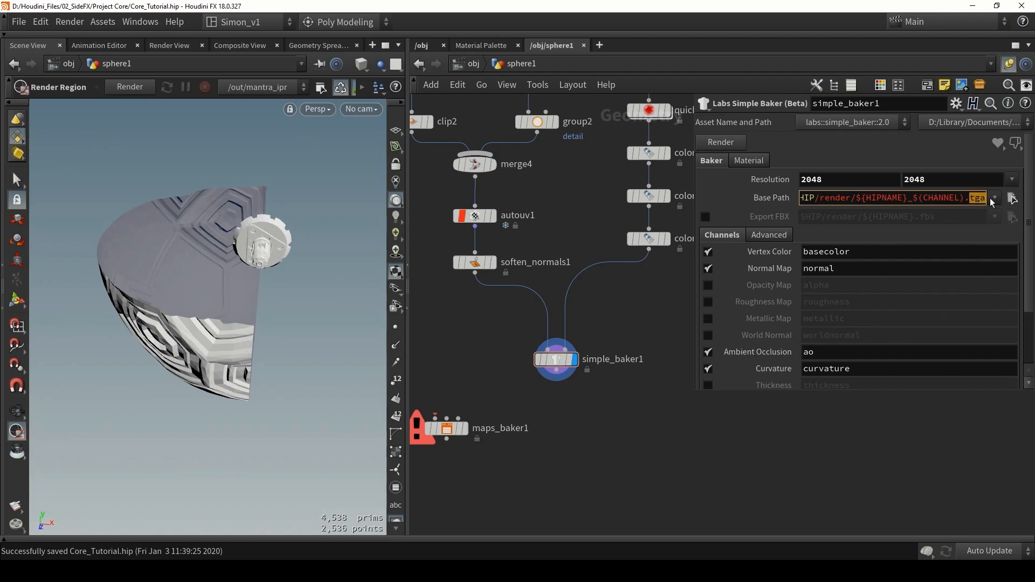
type("png")
key("Return")
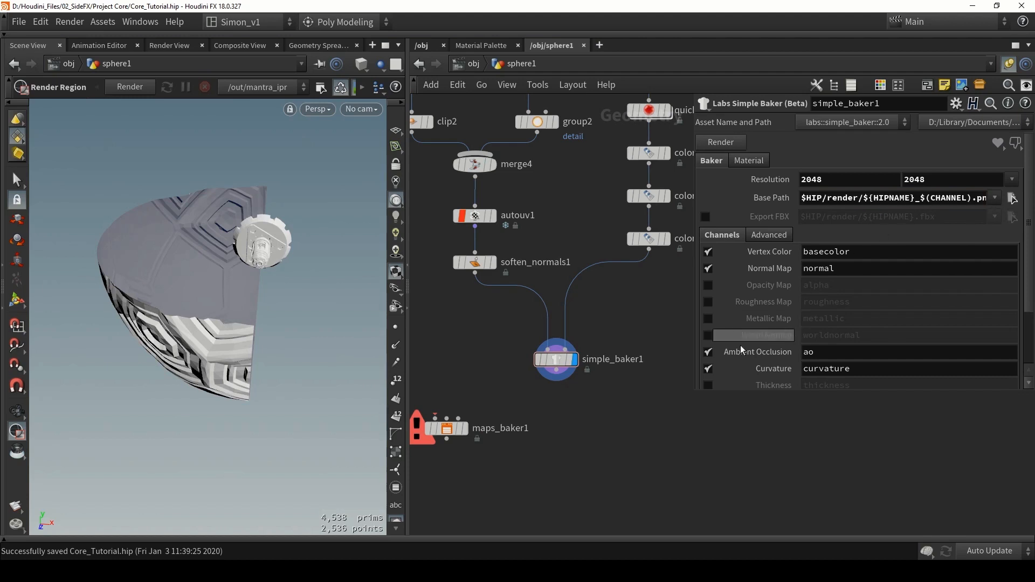
Rearrange the two baker nodes so that maps_baker1 sits directly below simple_baker1.
middle_click_drag(618, 450, 627, 458)
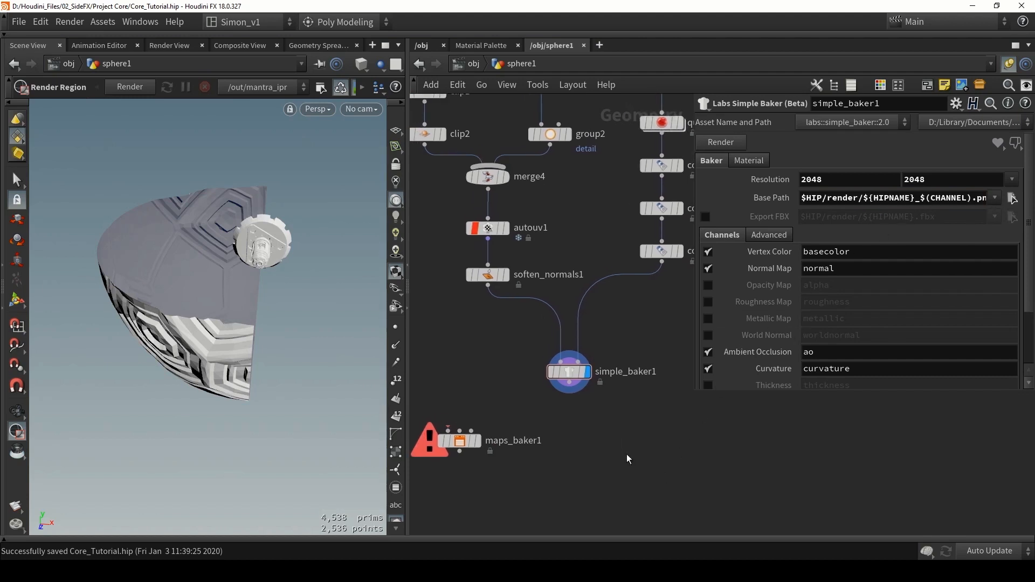
left_click_drag(461, 441, 466, 370)
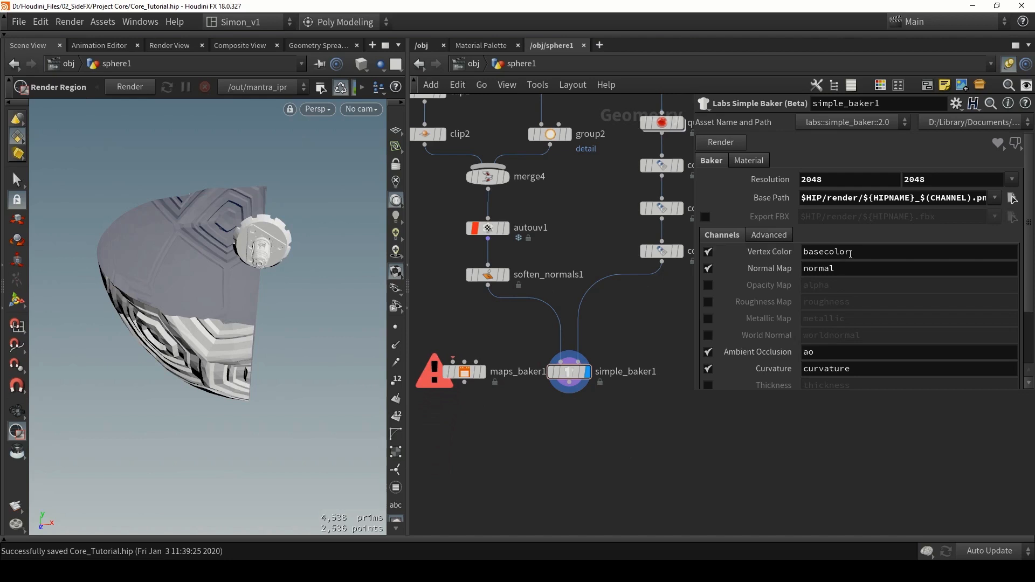
double_click(826, 252)
left_click(632, 466)
left_click_drag(465, 370, 458, 370)
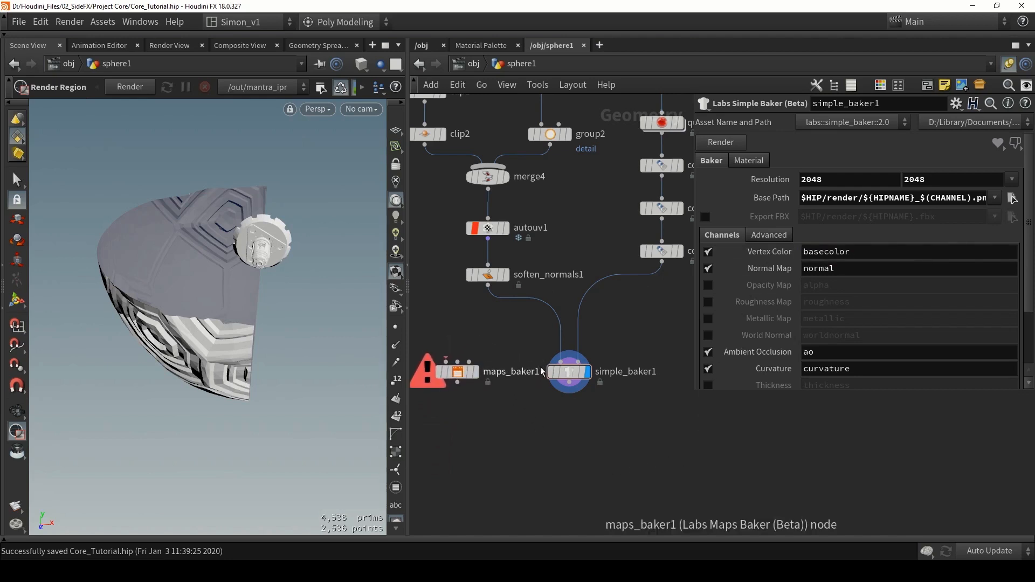
left_click_drag(573, 372, 600, 373)
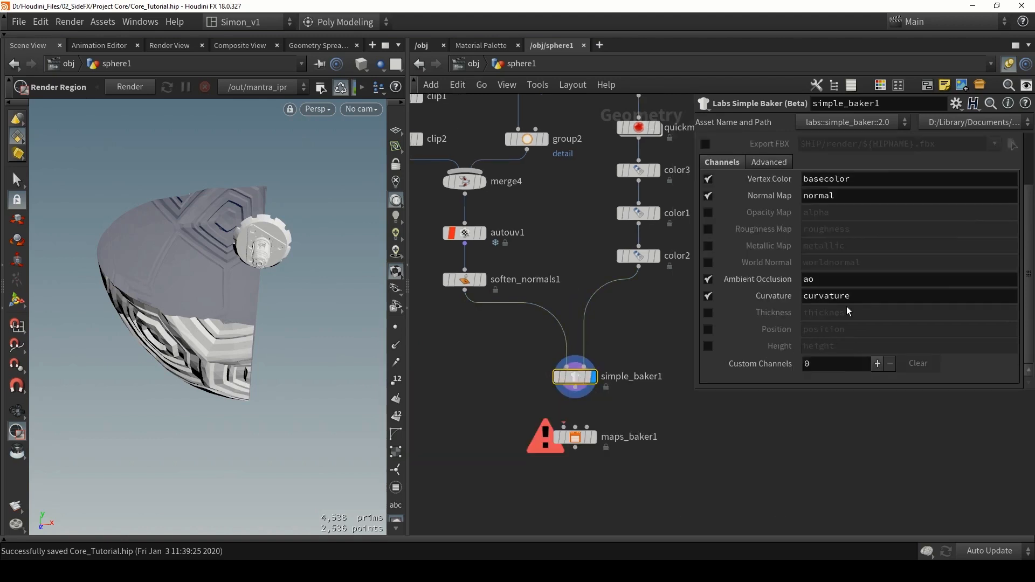
Bake the maps with simple_baker1, check the resulting normal map image and close the image viewer.
scroll(846, 306, "up", 3)
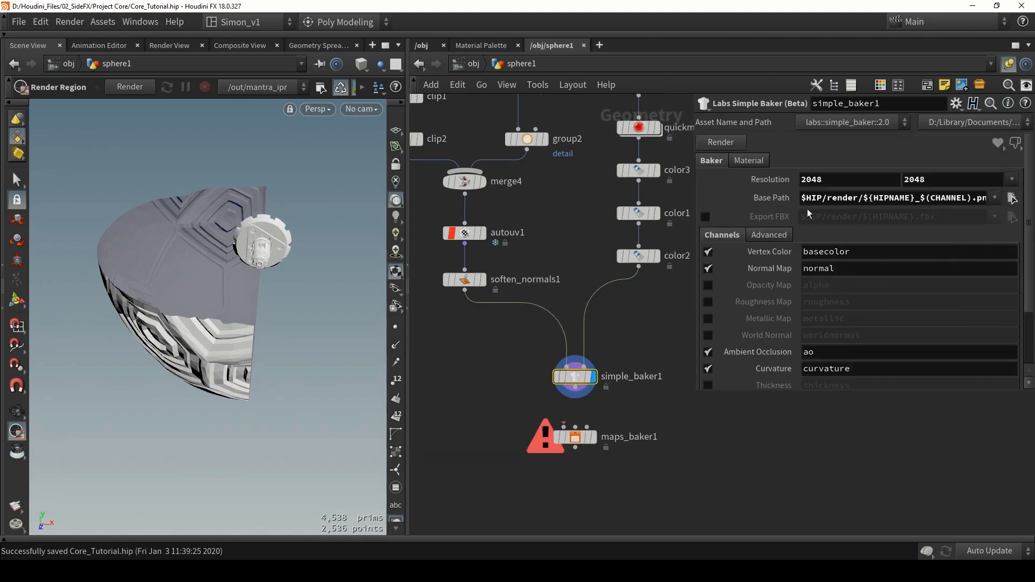
left_click(731, 143)
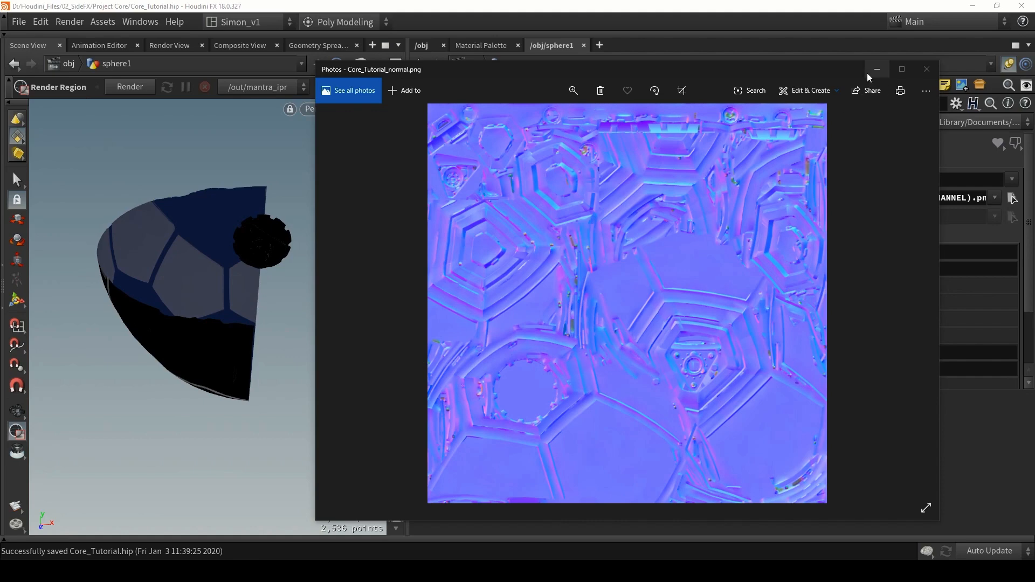
left_click(926, 69)
Add a Labs Quick Material node after simple_baker1, display it and load a baked map as its BaseColor Texture.
middle_click_drag(650, 404, 591, 377)
key("Tab")
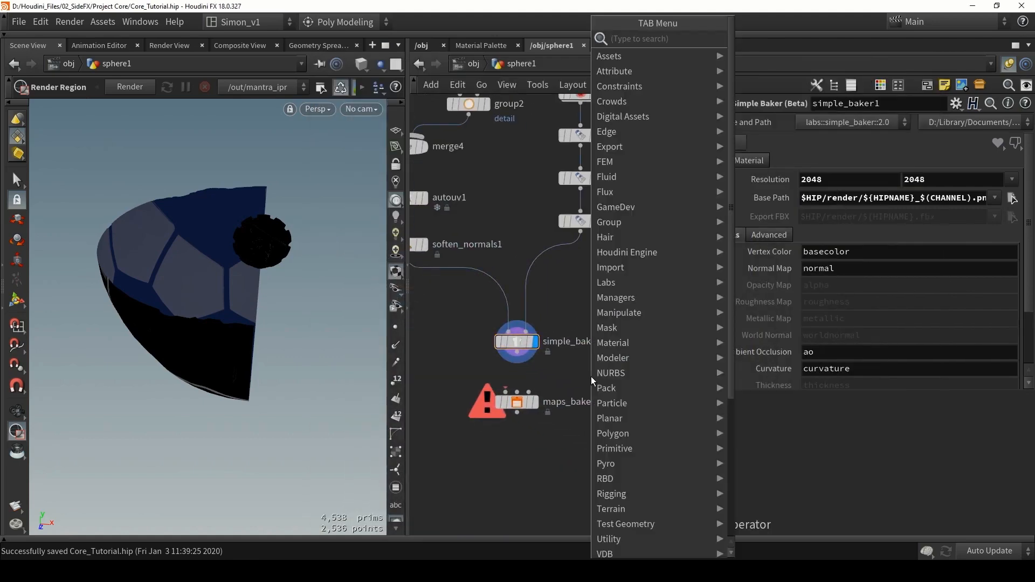
type("qui")
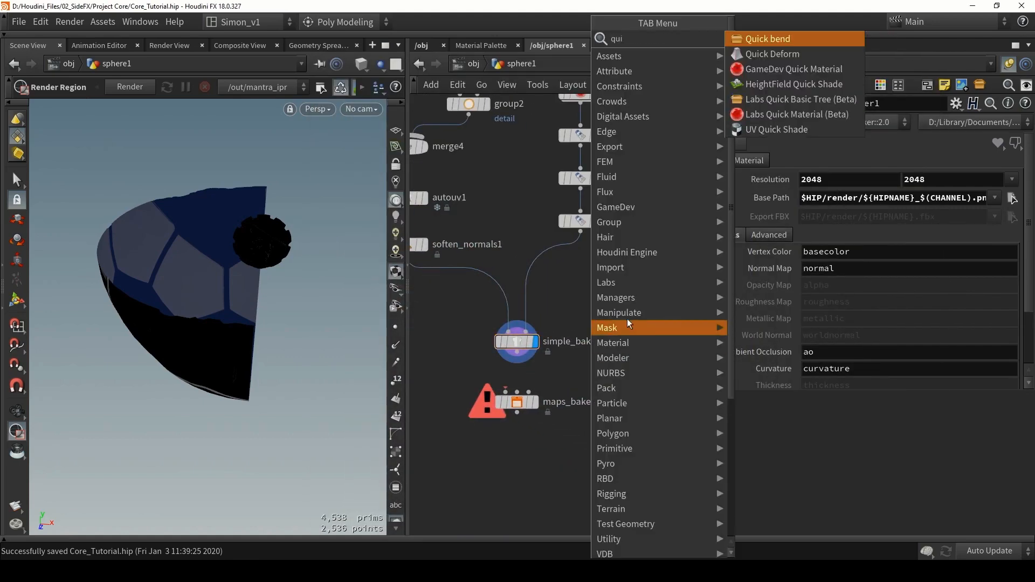
left_click(767, 120)
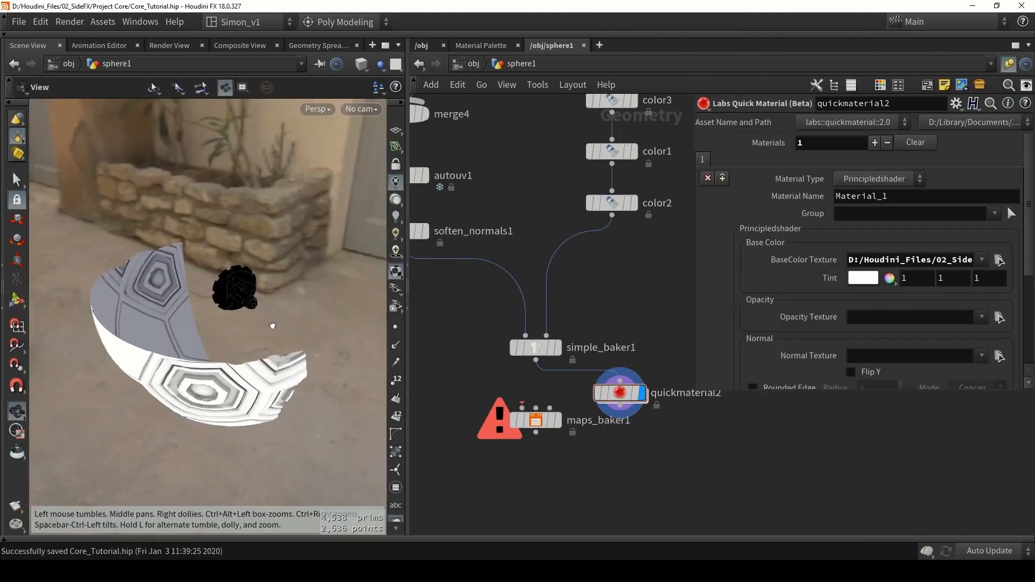
Examine the baked texture on the sphere shell and the small detail piece from several angles.
right_click_drag(271, 325, 232, 287, "alt")
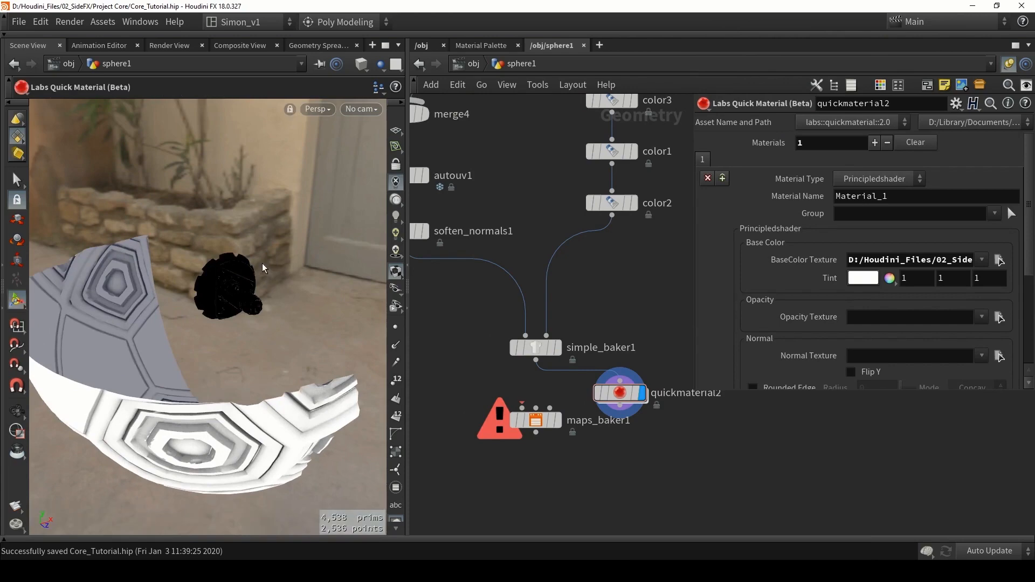
left_click_drag(263, 266, 243, 273, "alt")
right_click_drag(243, 273, 239, 276, "alt")
left_click_drag(261, 296, 314, 180, "alt")
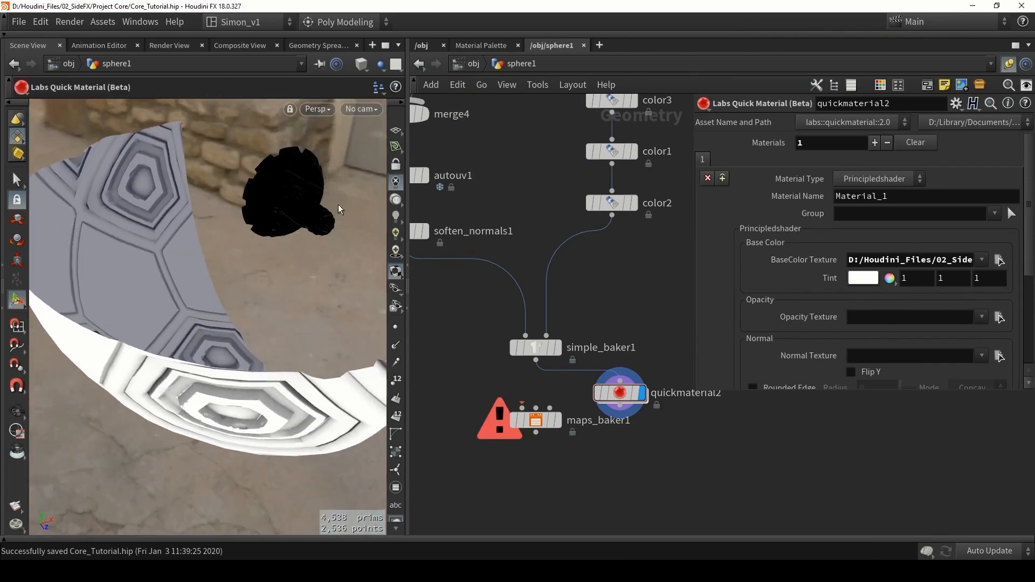
left_click_drag(277, 283, 282, 253, "alt")
scroll(281, 252, "down", 3)
middle_click_drag(279, 251, 262, 281, "alt")
scroll(261, 280, "down", 1)
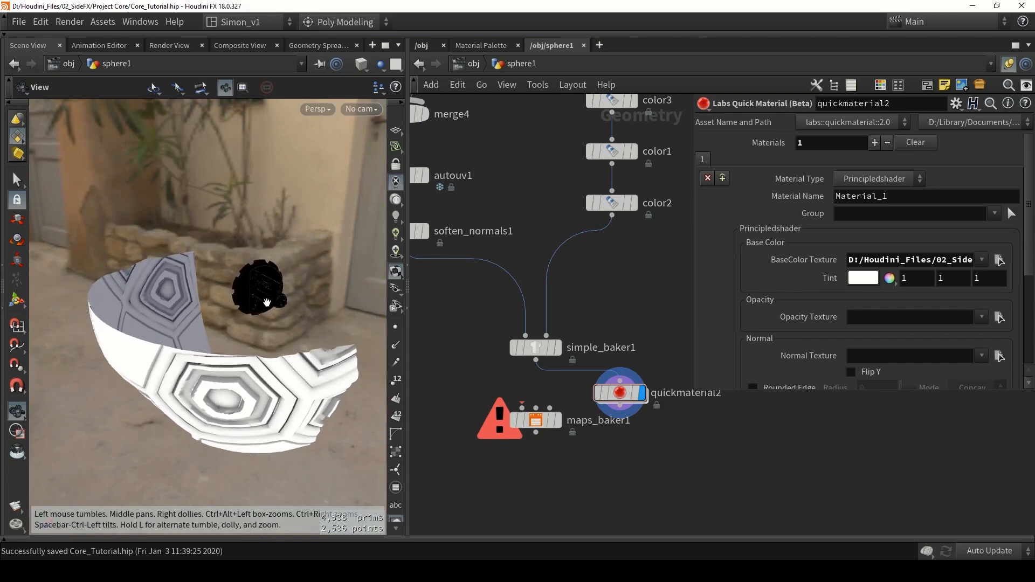
left_click_drag(260, 308, 346, 200)
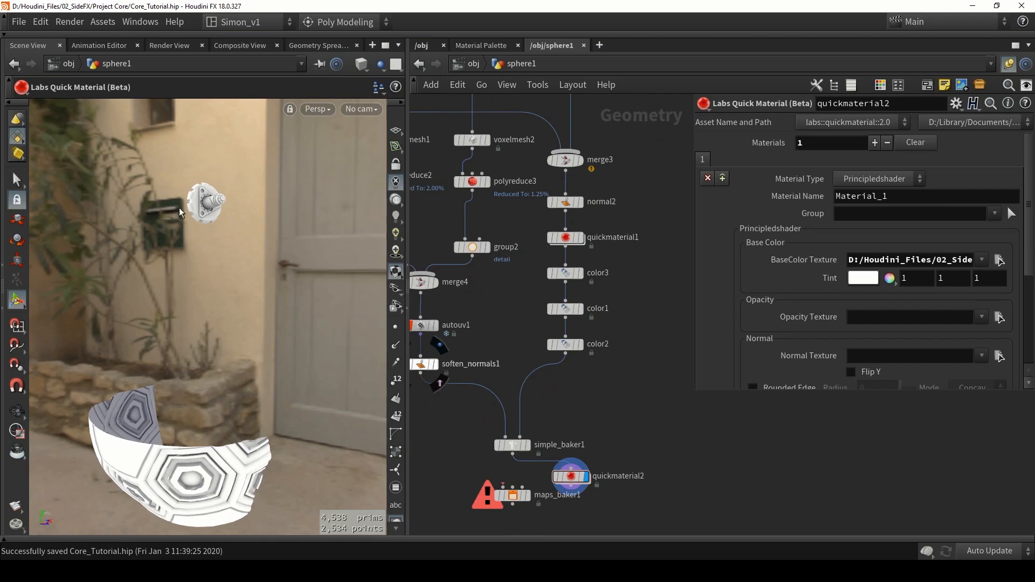
Display merge3 with normal lighting and examine the gap between the detail piece and the sphere.
left_click(572, 167)
left_click(568, 162)
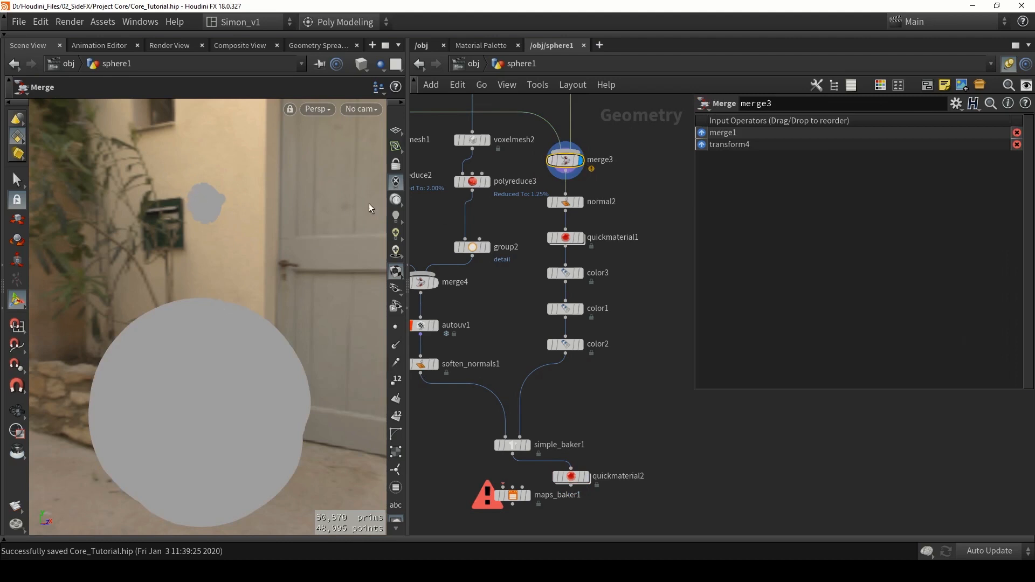
left_click(396, 204)
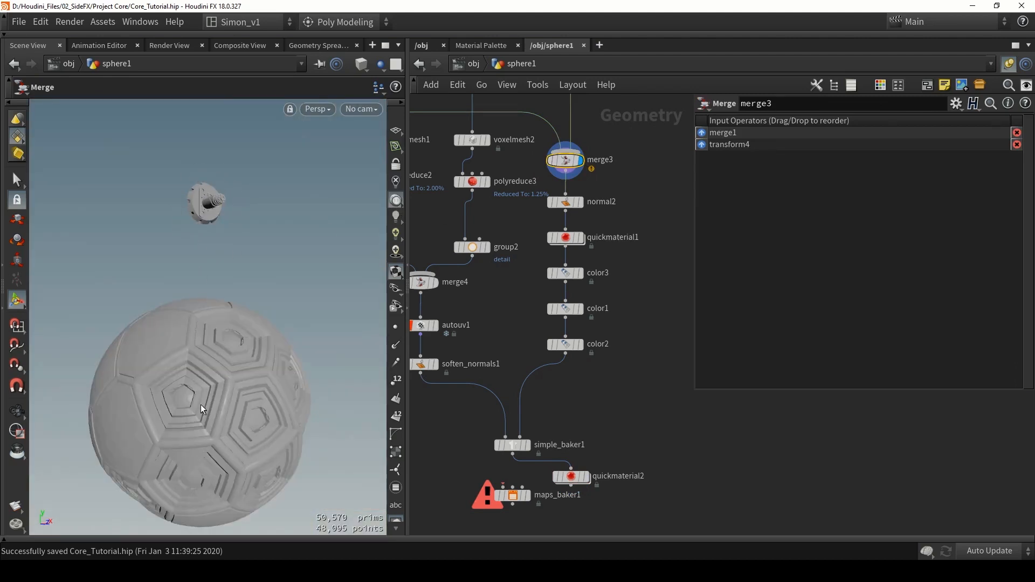
left_click_drag(202, 409, 233, 418)
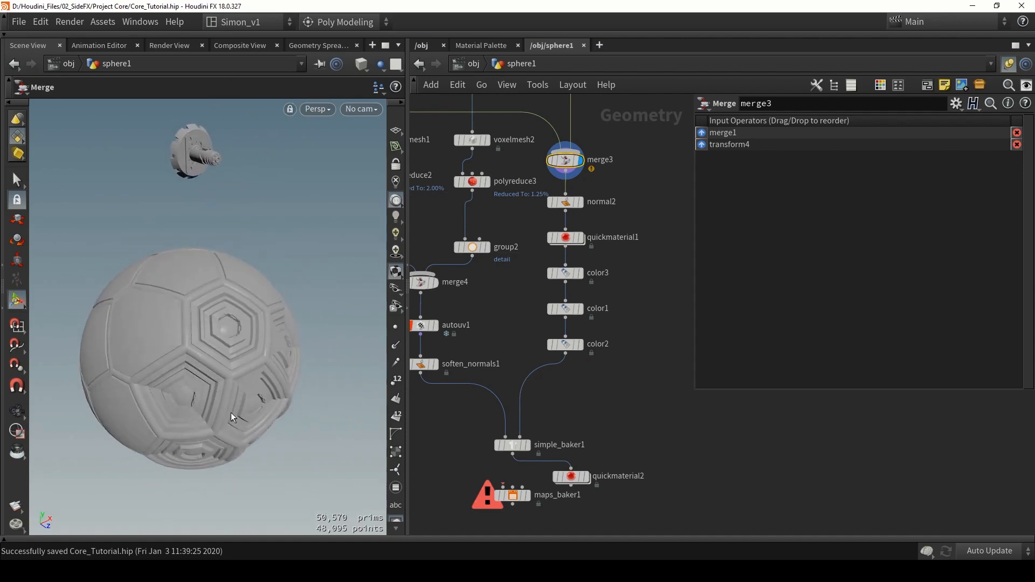
mouse_move(196, 354)
left_mouse_down("alt")
mouse_move(252, 356)
mouse_move(180, 351)
mouse_move(202, 346)
left_mouse_up("alt")
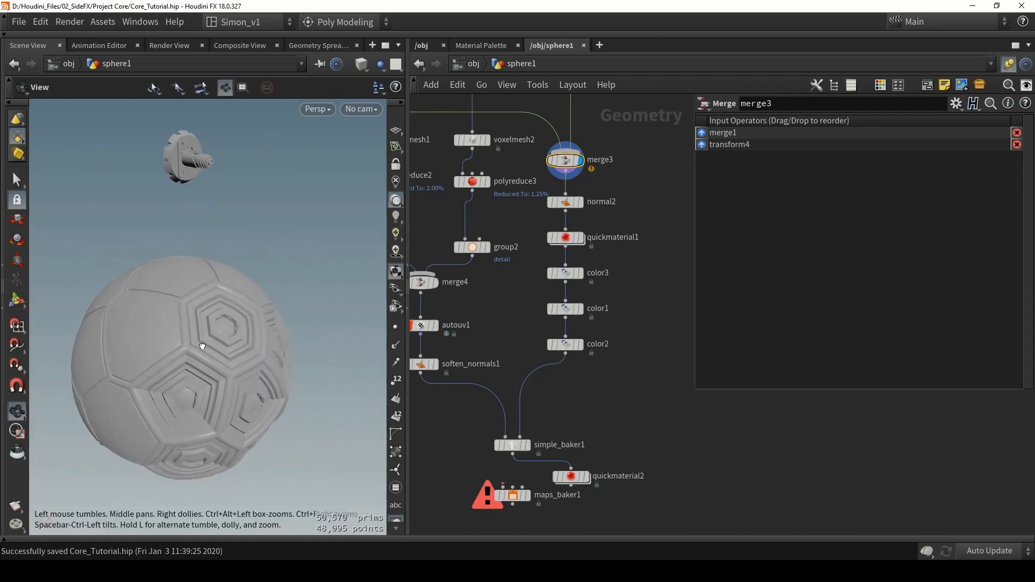
Select transform4 below object_merge1 and open its Y translation value for editing.
middle_click_drag(526, 207, 522, 343)
scroll(539, 206, "up", 4)
left_click(536, 209)
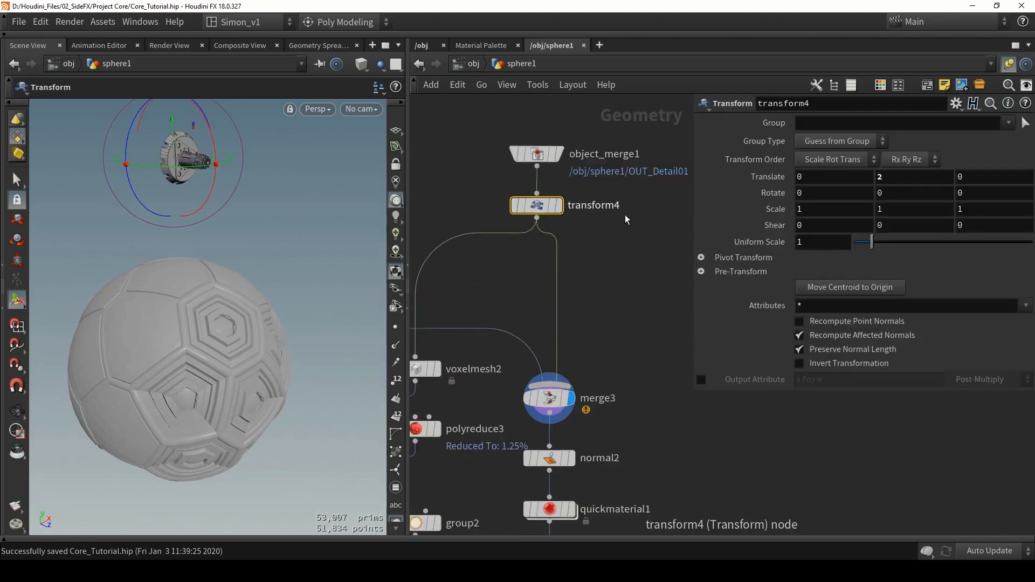
left_click(882, 177)
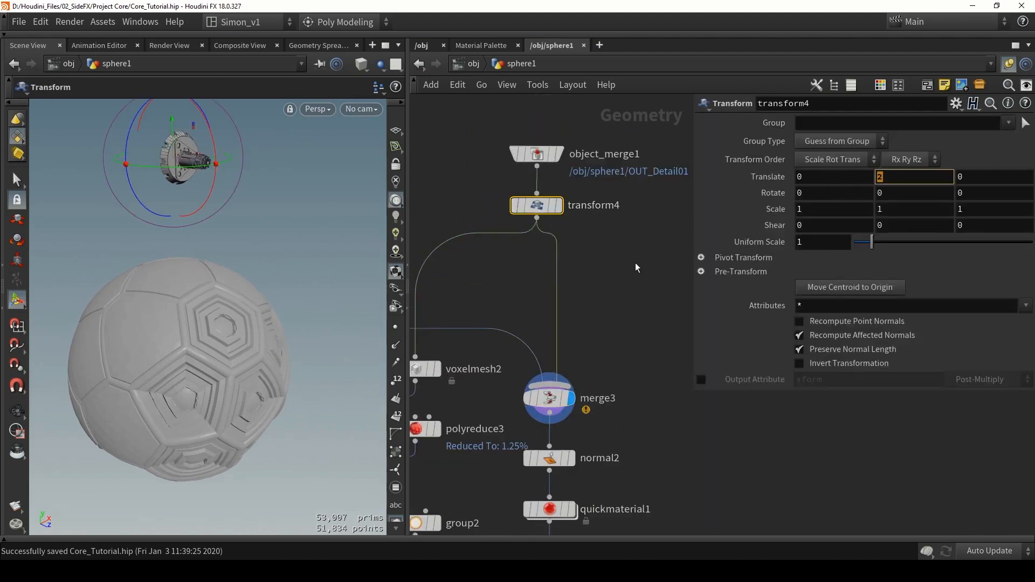
Accept 2 as transform4's Y translation and review the node chain from merge3 down to simple_baker1.
left_click(618, 283)
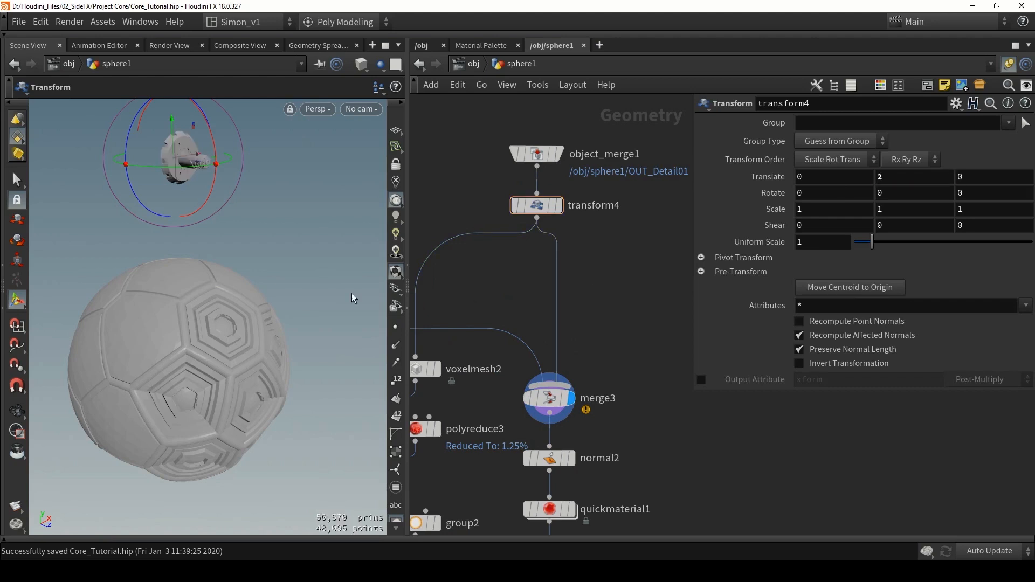
mouse_move(252, 243)
left_mouse_down("alt")
mouse_move(261, 275)
mouse_move(253, 244)
left_mouse_up("alt")
key("h")
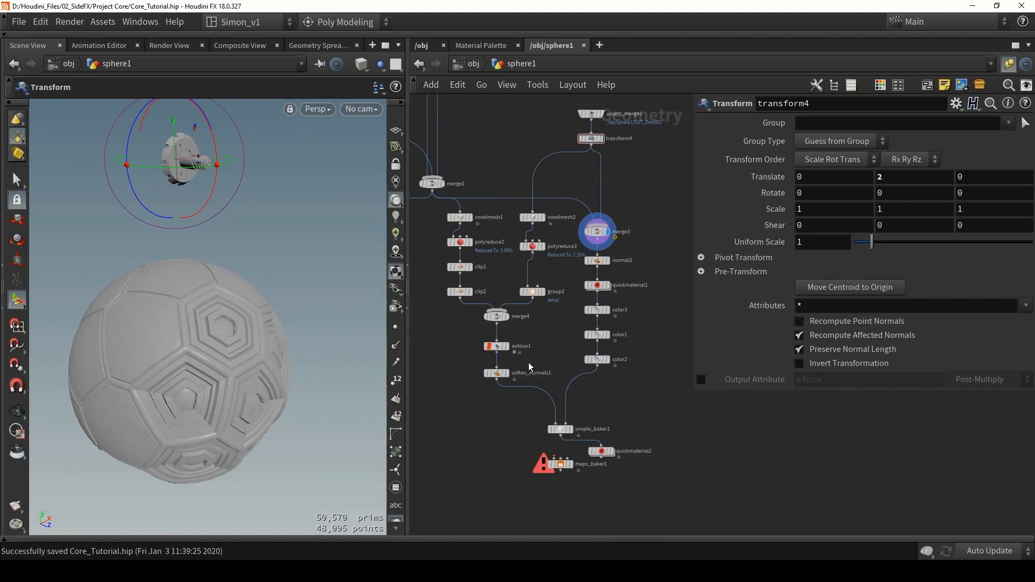
scroll(525, 360, "down", 2)
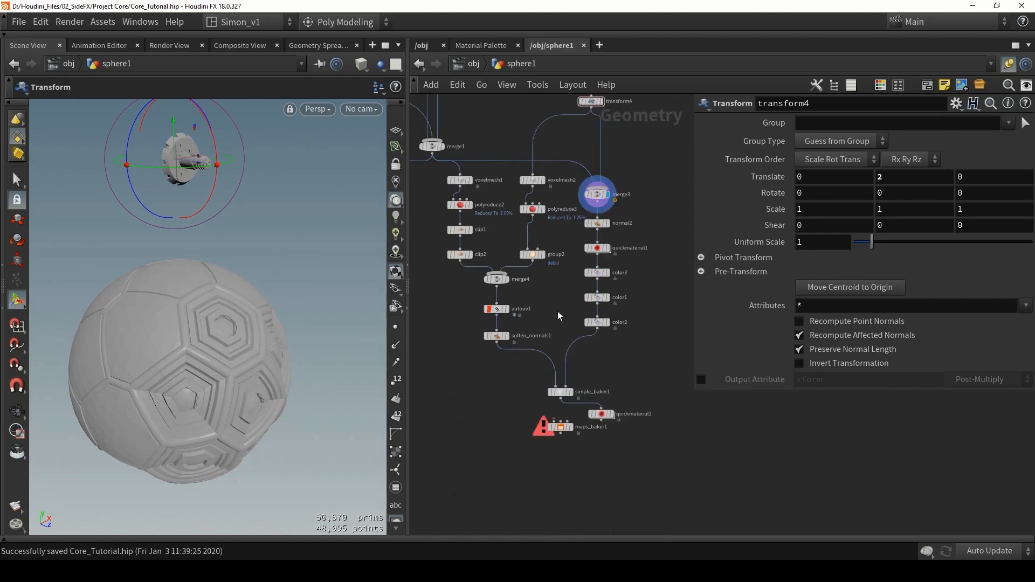
scroll(604, 413, "up", 3)
Display quickmaterial2 and examine the textured sphere shell and detail piece.
left_click(600, 414)
left_click(613, 414)
left_click_drag(258, 291, 249, 323)
key("Return")
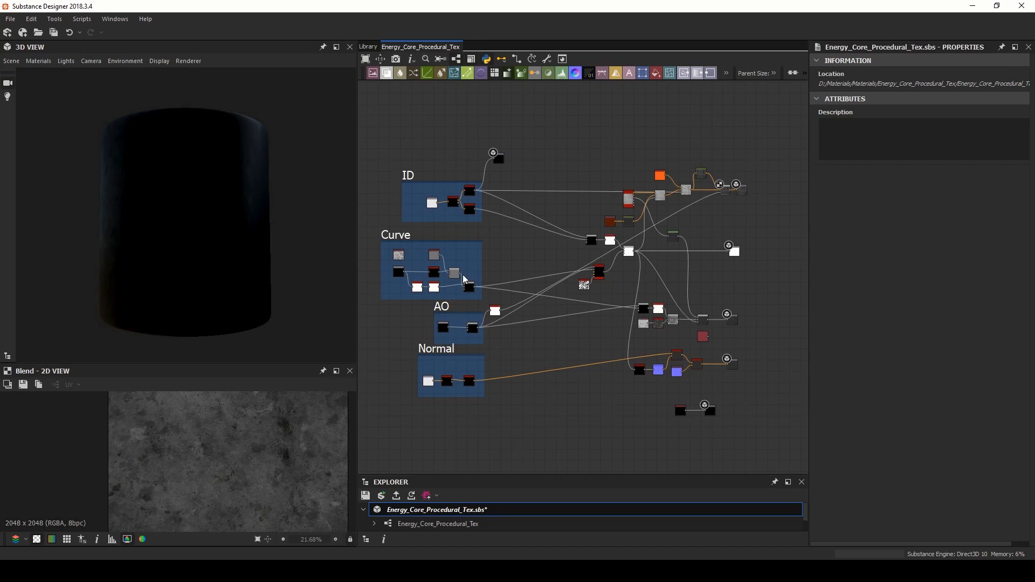
Switch to Substance Designer and examine the Normal input node in the Energy_Core_Procedural_Tex graph.
scroll(510, 353, "up", 5)
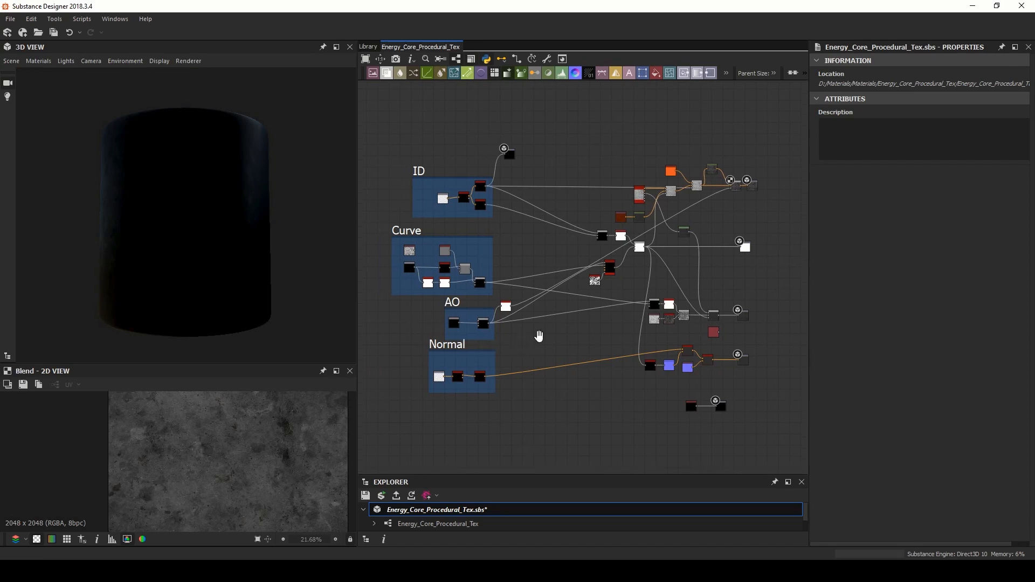
scroll(551, 348, "up", 4)
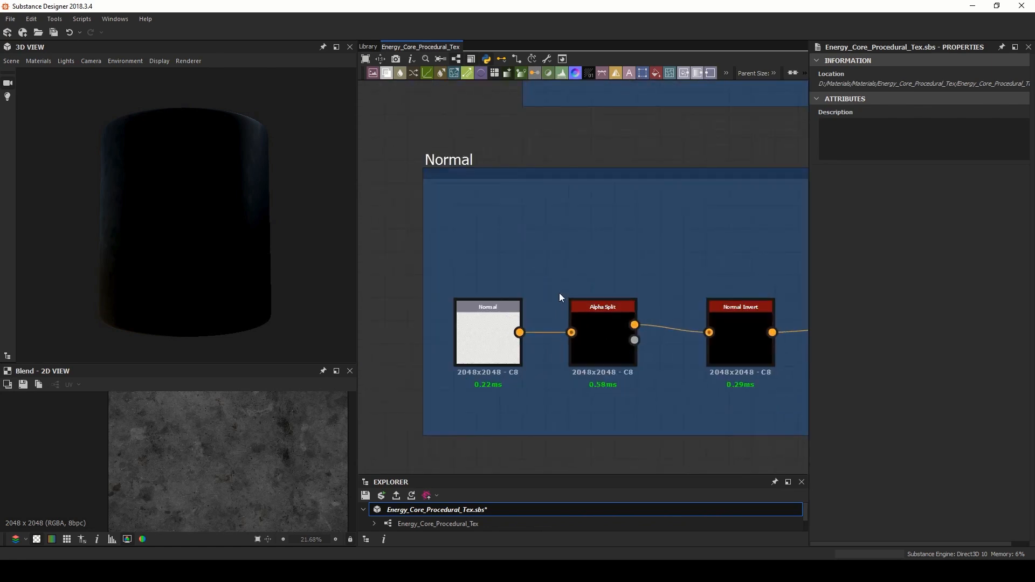
scroll(558, 293, "up", 1)
left_click(460, 332)
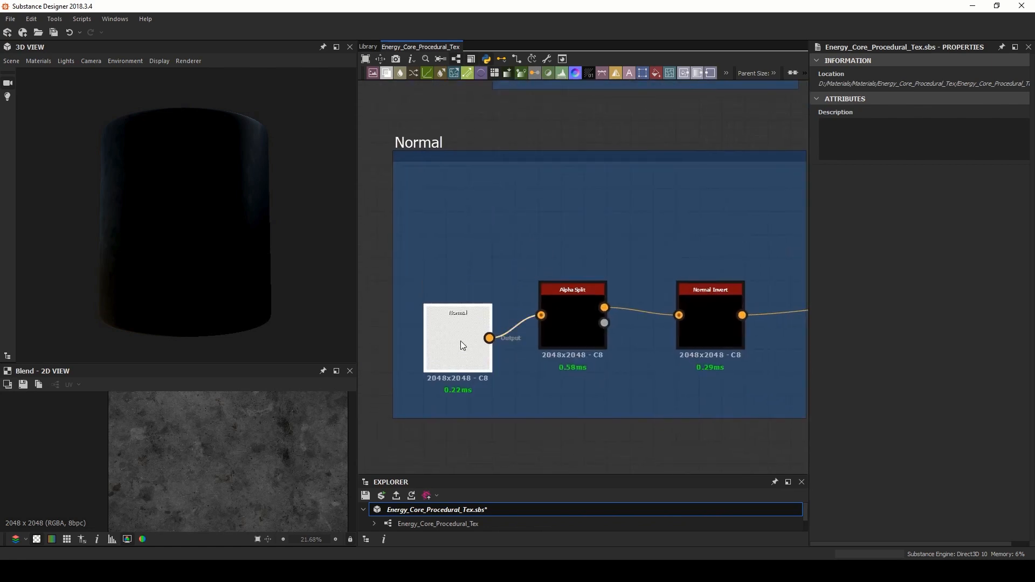
left_click(531, 234)
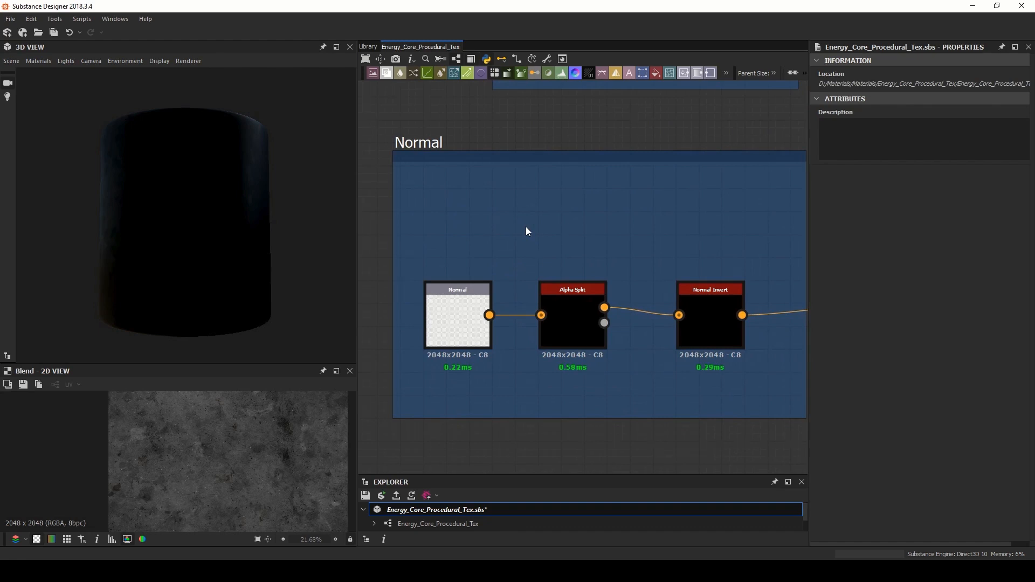
Search the node list for "inpu" to see the available input node types.
key("space")
type("inpu")
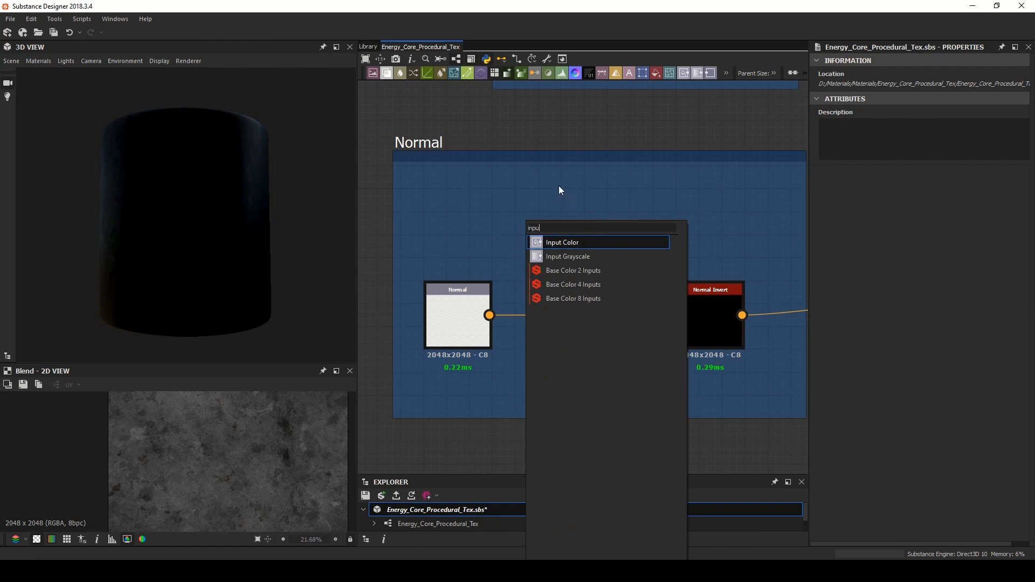
key("Escape")
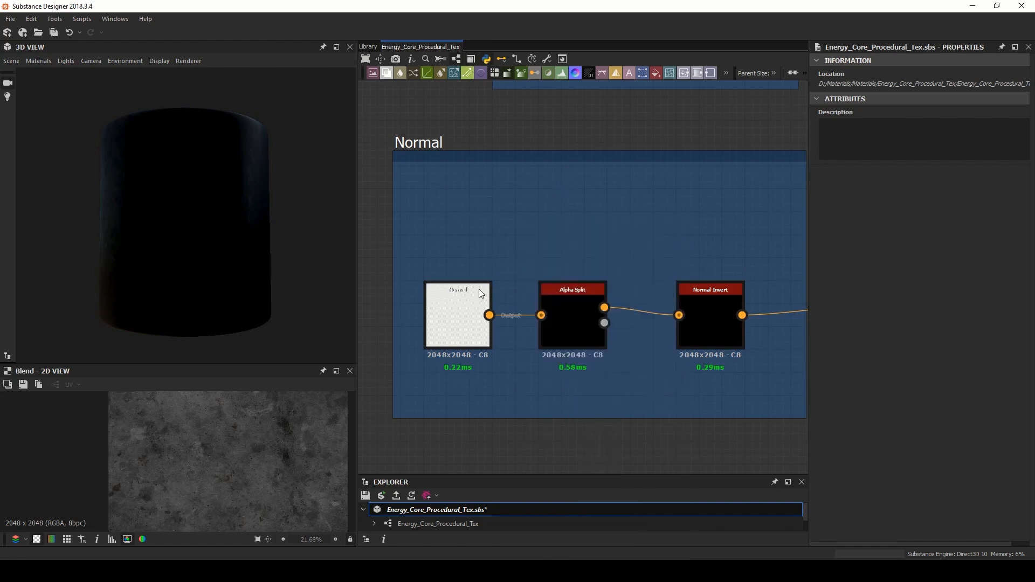
Inspect the Identifier attribute of the Normal input node.
left_click(459, 311)
scroll(878, 308, "down", 2)
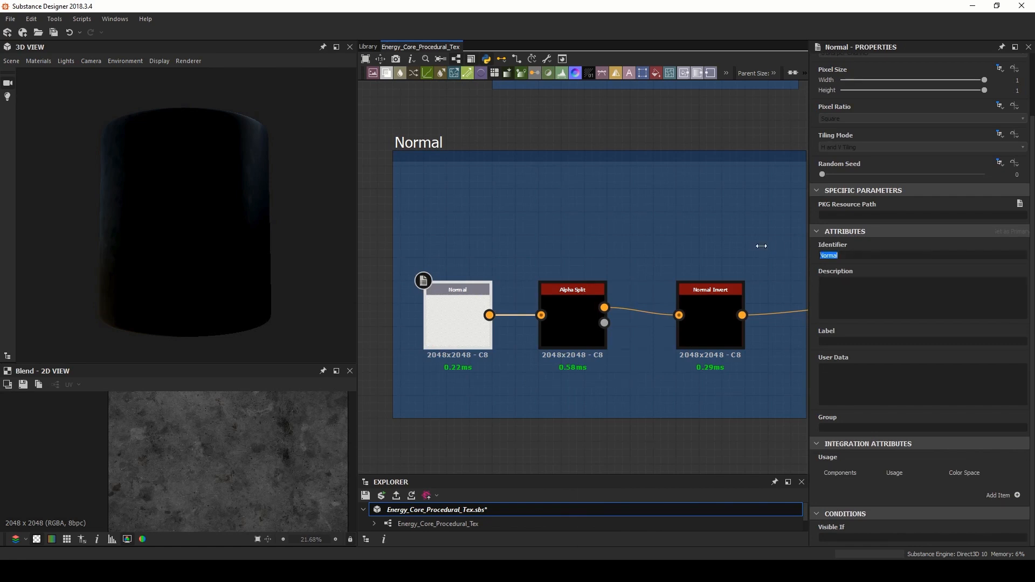
scroll(529, 341, "down", 5)
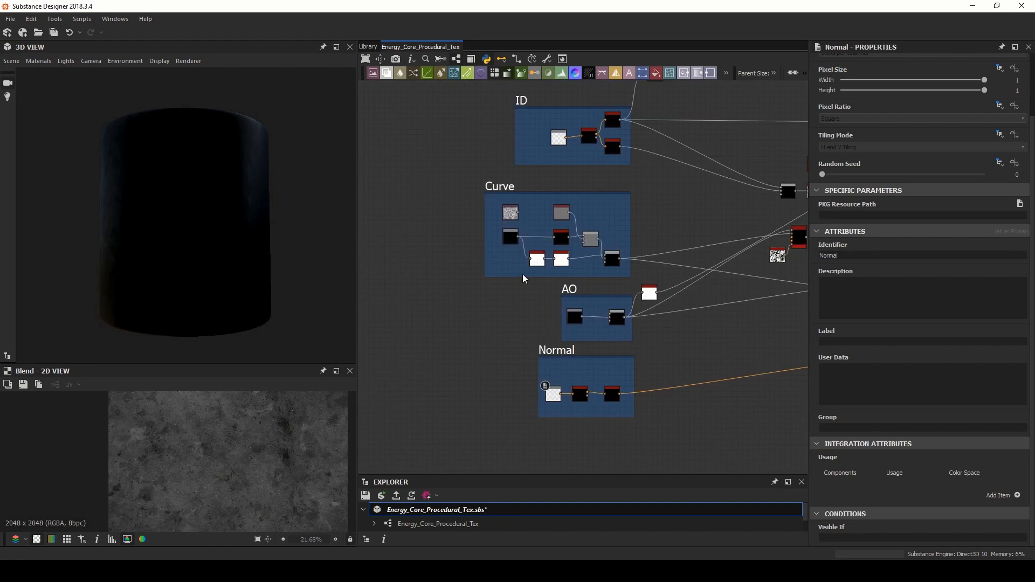
Examine the graph from the ID, Curve, AO and Normal groups to the outputs and open the basecolor output's properties.
middle_click_drag(523, 278, 529, 351)
scroll(518, 170, "up", 1)
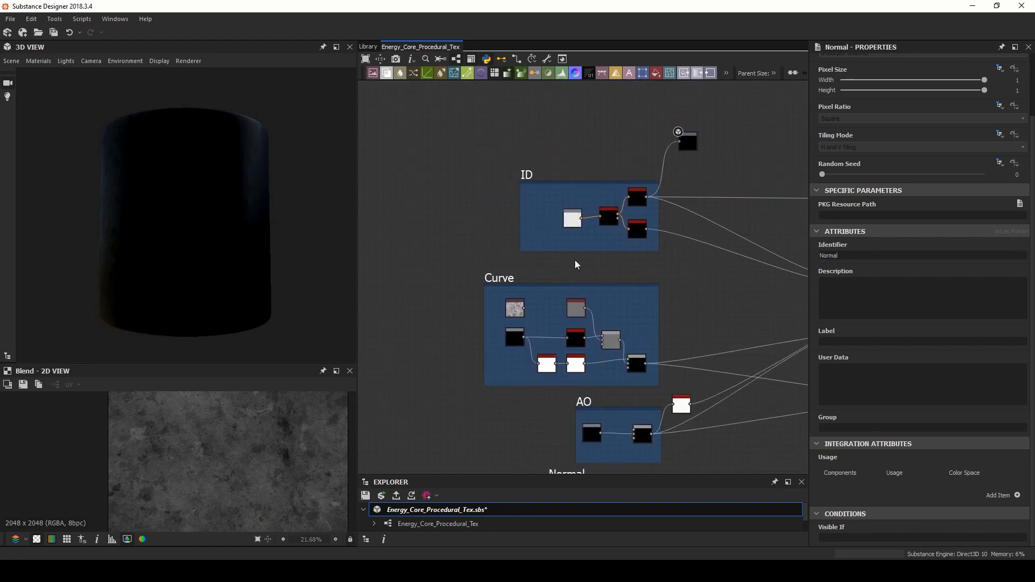
middle_click_drag(641, 313, 576, 282)
scroll(576, 282, "down", 1)
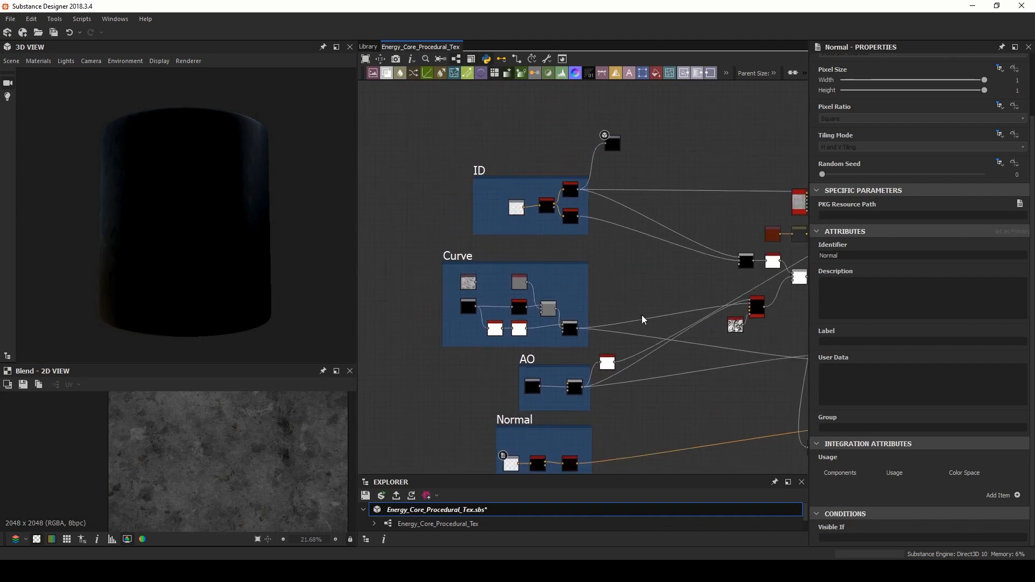
middle_click_drag(641, 319, 480, 246)
scroll(480, 247, "down", 1)
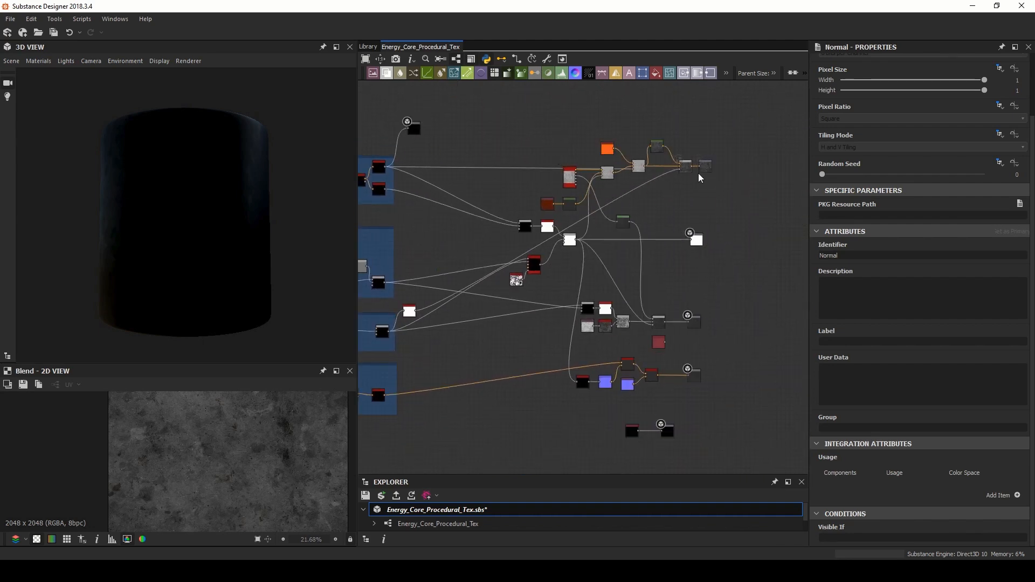
middle_click_drag(670, 185, 689, 249)
scroll(587, 254, "up", 3)
scroll(586, 257, "down", 3)
middle_click_drag(587, 257, 508, 193)
double_click(646, 166)
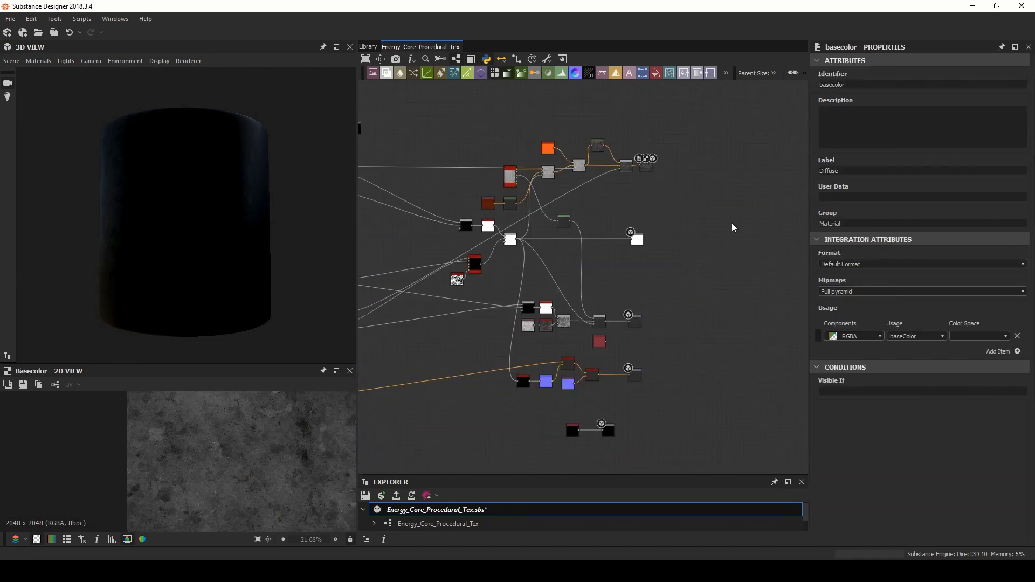
Search the node list for "metal" to see the available metal nodes.
key("space")
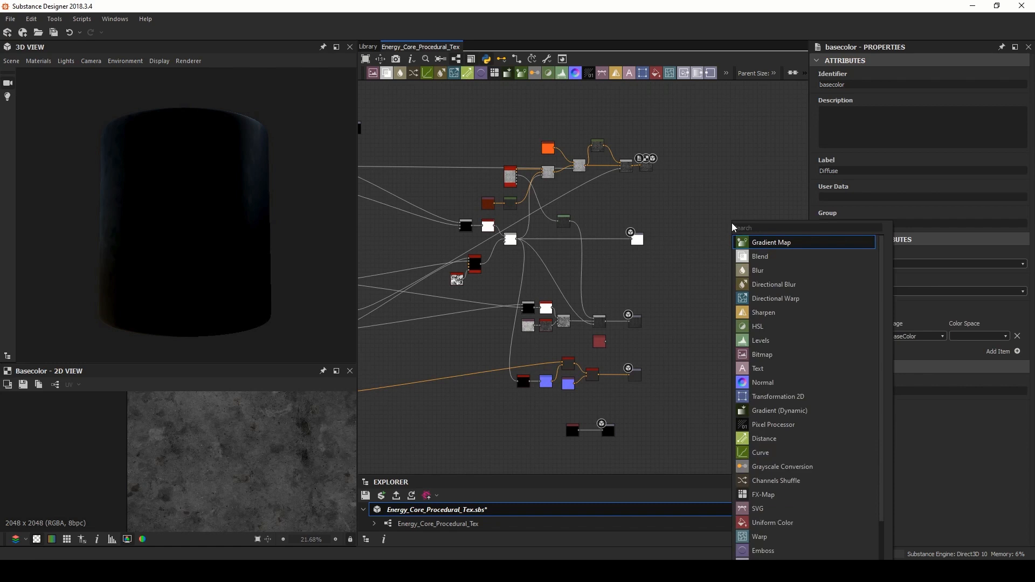
type("meta")
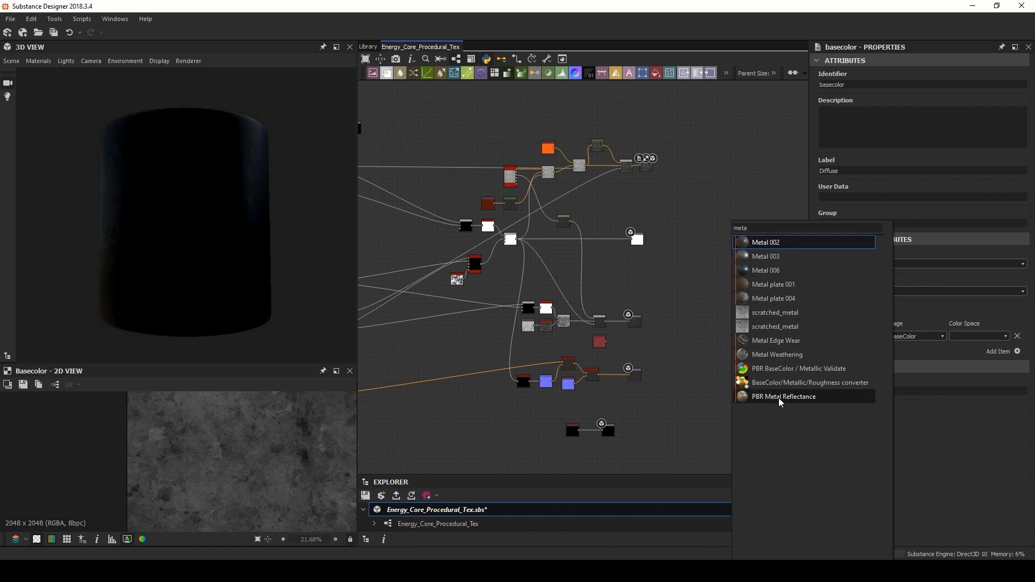
type("l")
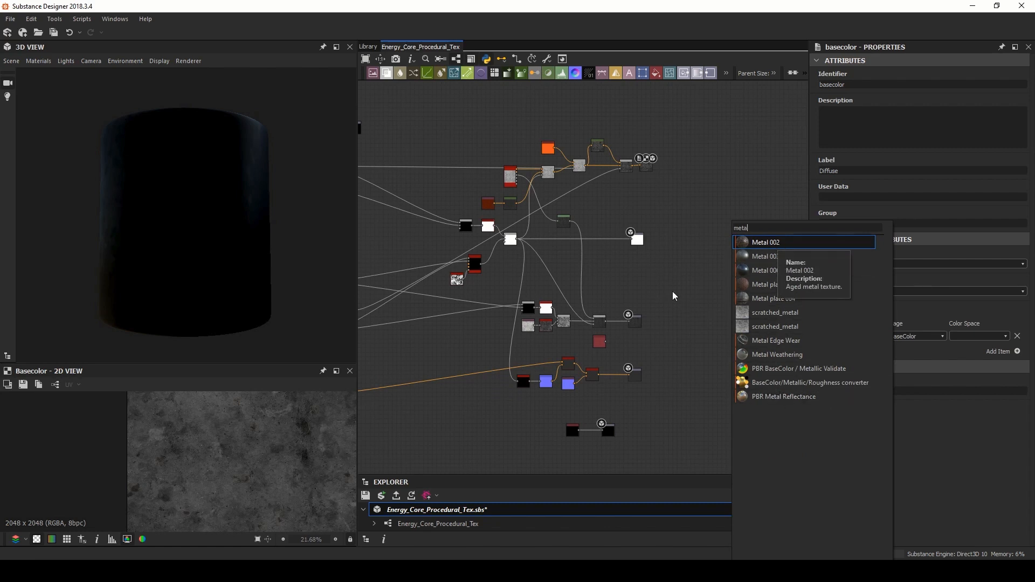
key("Escape")
Preview the Metal Edge Wear node and examine its instance parameters and input connections.
left_click(475, 264)
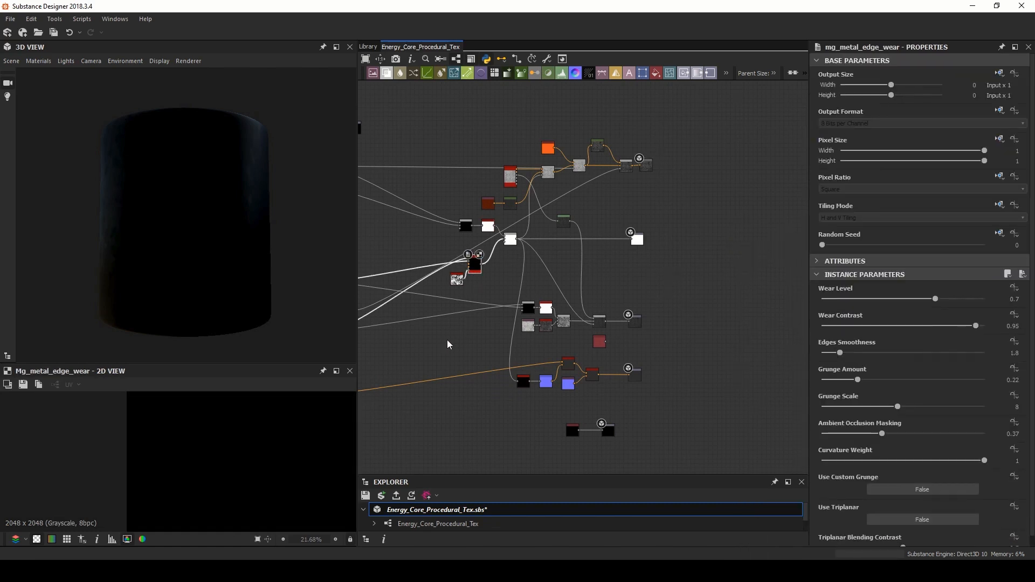
scroll(231, 459, "down", 5)
key("f")
key("f")
left_click_drag(578, 279, 602, 282)
middle_click_drag(680, 326, 620, 297)
scroll(620, 297, "down", 1)
left_click_drag(556, 247, 558, 269)
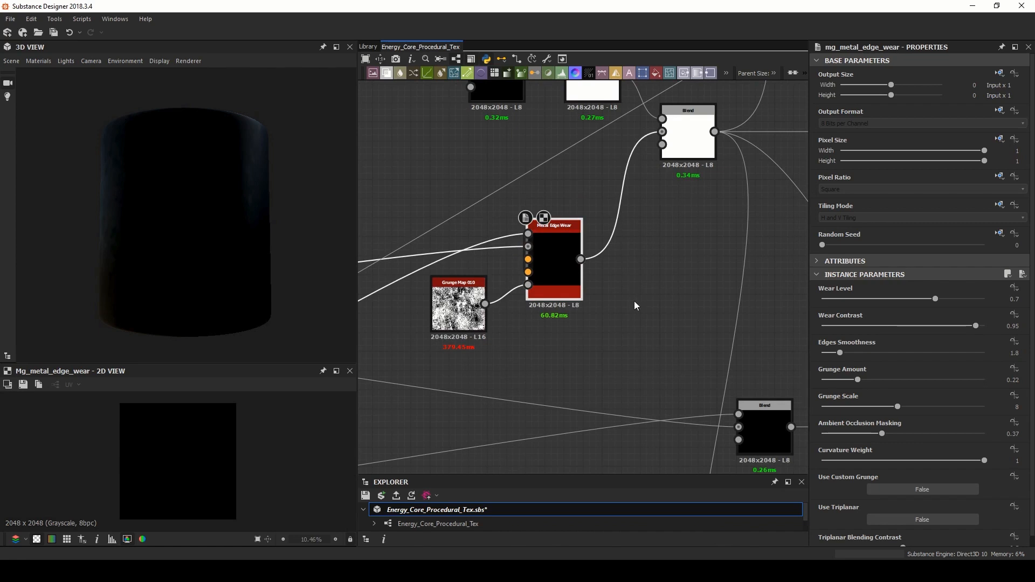
Examine how the Metal Edge Wear output and the map groups feed the blend and normal nodes downstream.
middle_click_drag(636, 310, 598, 288)
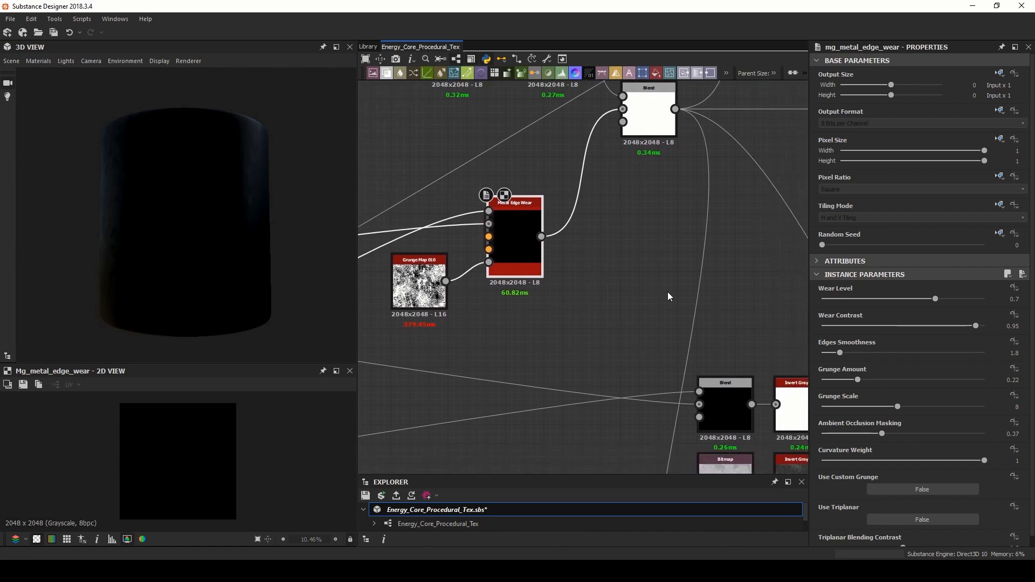
middle_click_drag(667, 292, 598, 245)
scroll(622, 273, "down", 1)
scroll(622, 273, "down", 1)
scroll(597, 247, "down", 1)
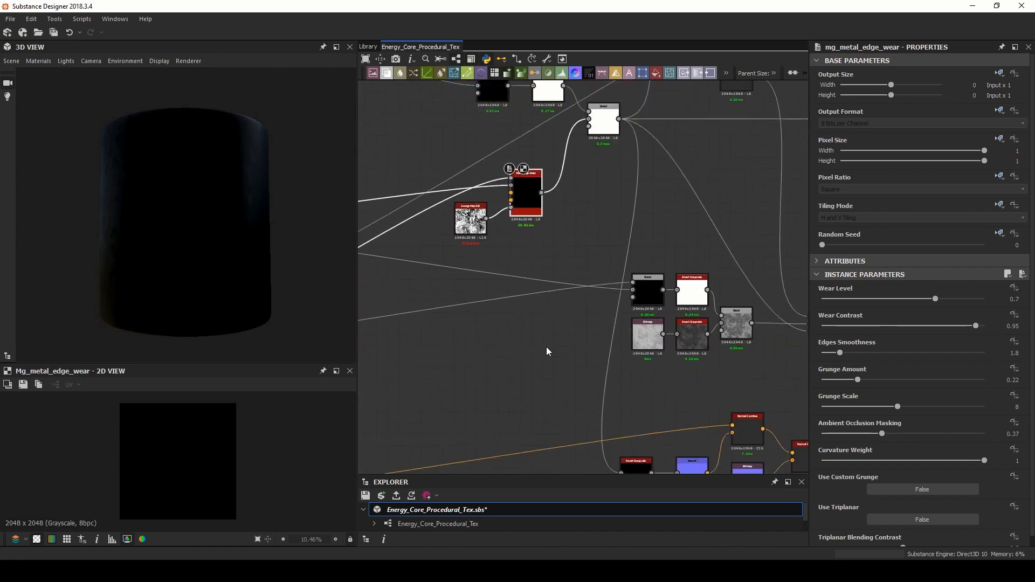
middle_click_drag(545, 347, 613, 329)
scroll(620, 372, "down", 1)
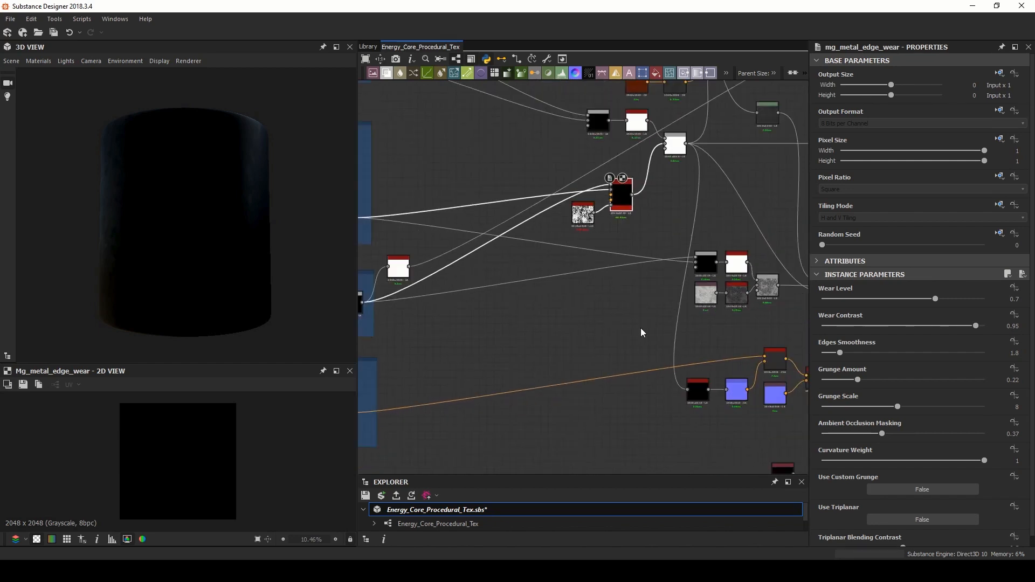
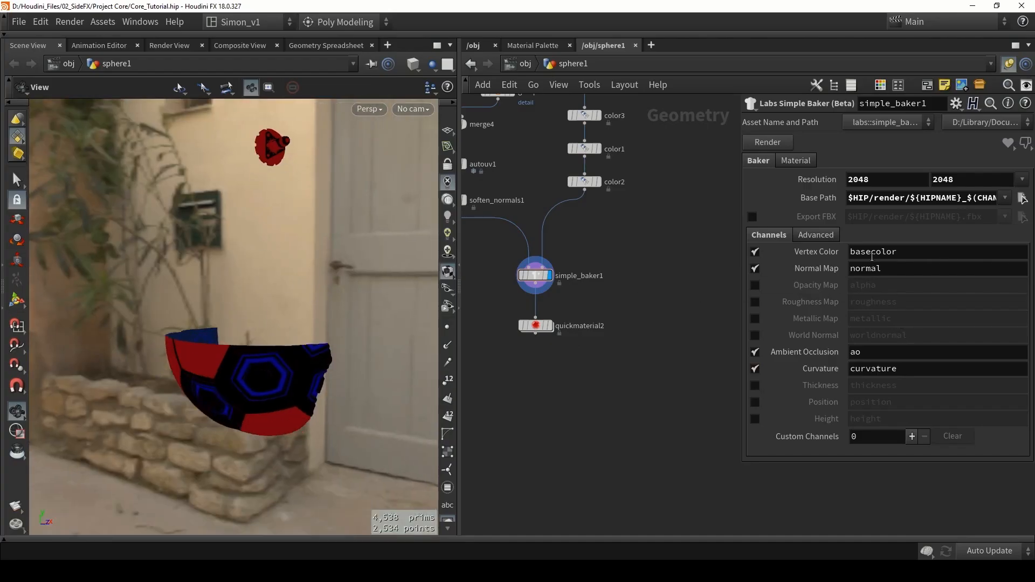
In Houdini, add a COP2 Network node beside quickmaterial2 and enter it.
middle_click_drag(638, 287, 638, 293)
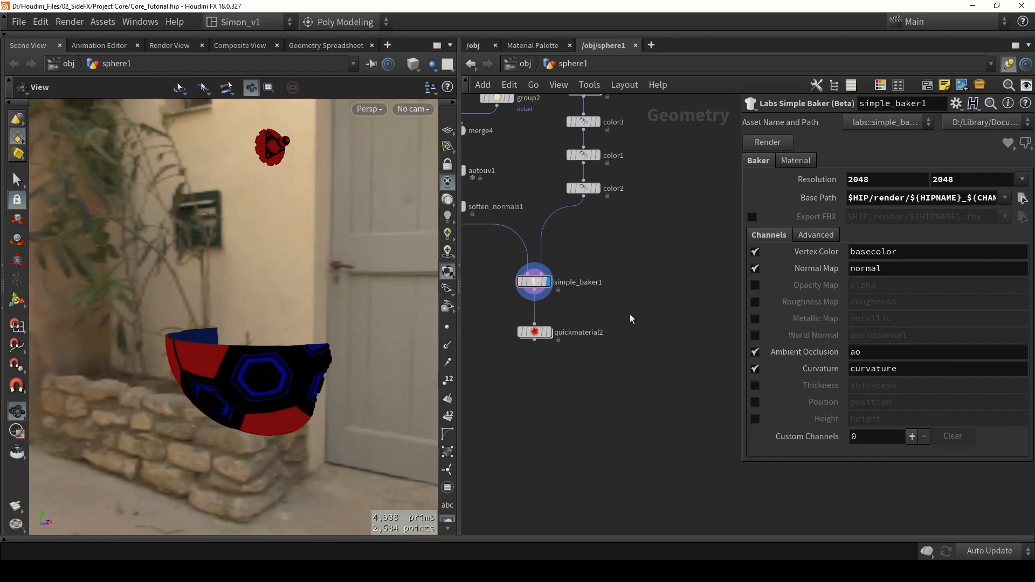
key("Tab")
type("cop")
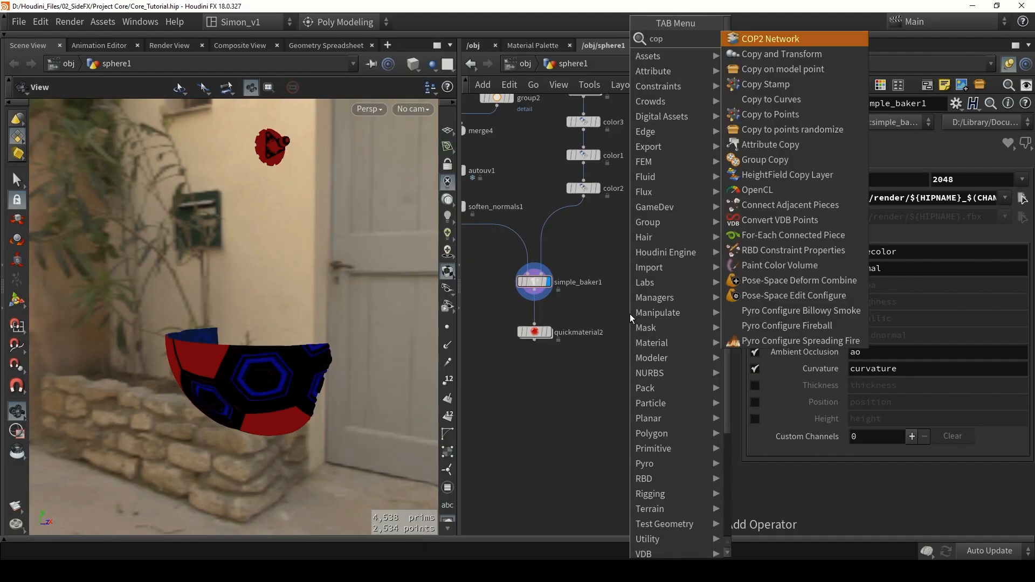
key("Return")
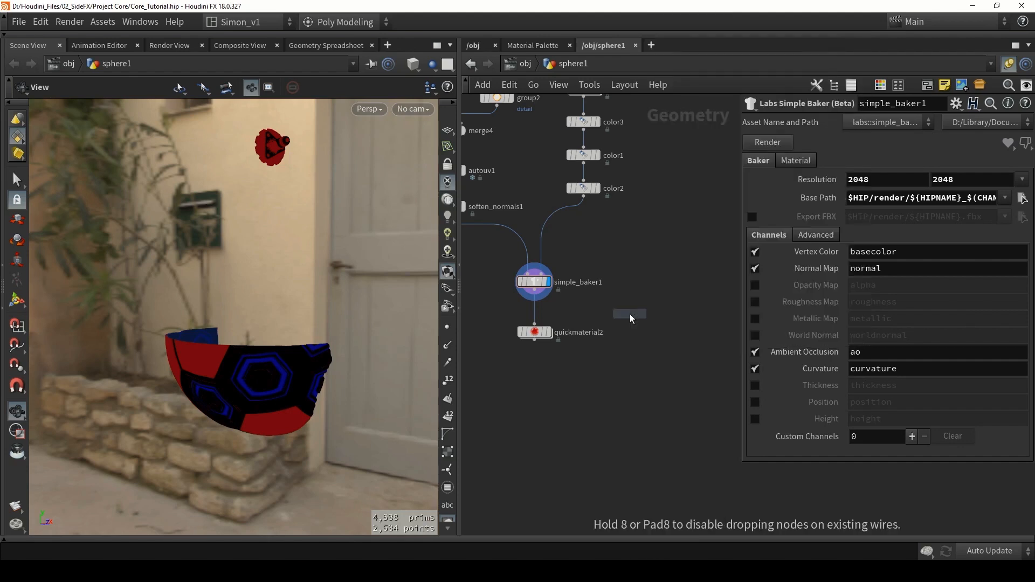
left_click(650, 329)
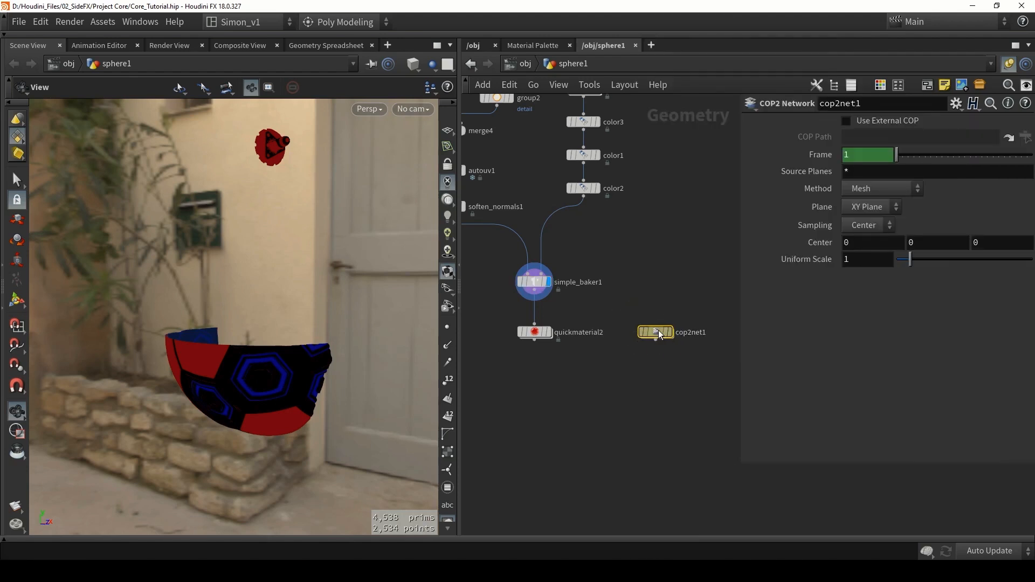
double_click(651, 330)
Add a Labs Substance Archive (Beta) node inside the empty COP2 network.
key("Tab")
type("sub")
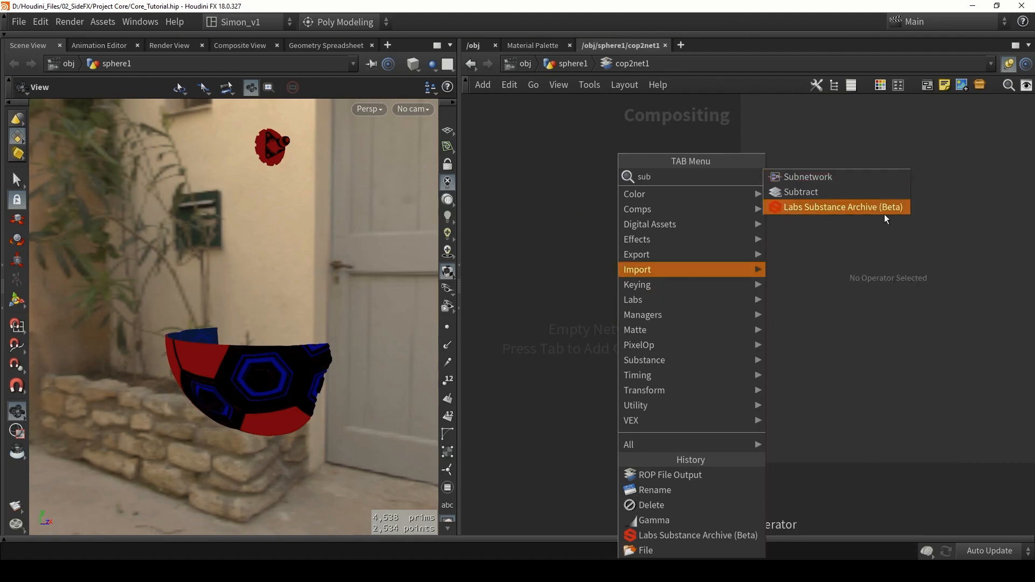
left_click(825, 207)
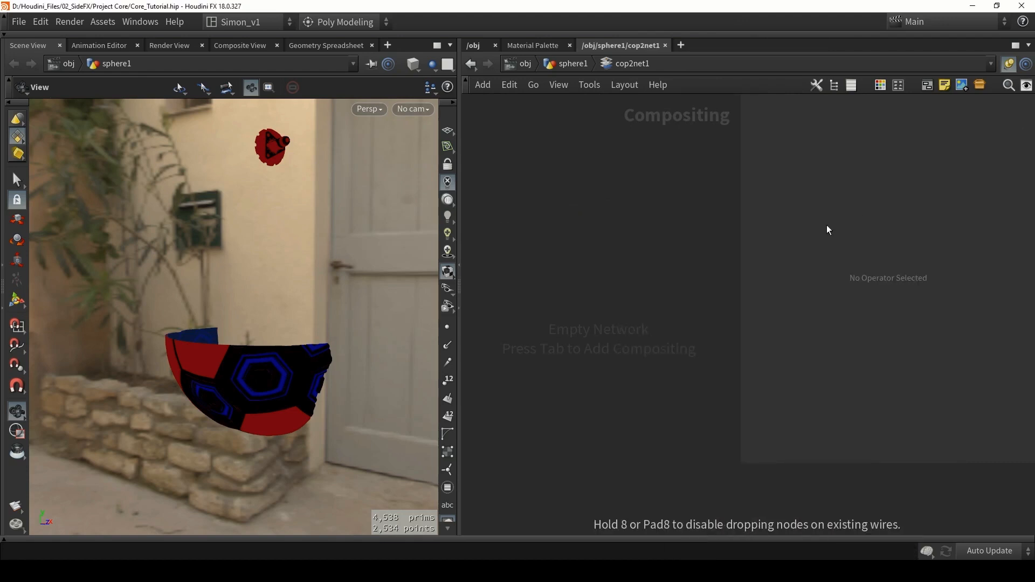
left_click(607, 302)
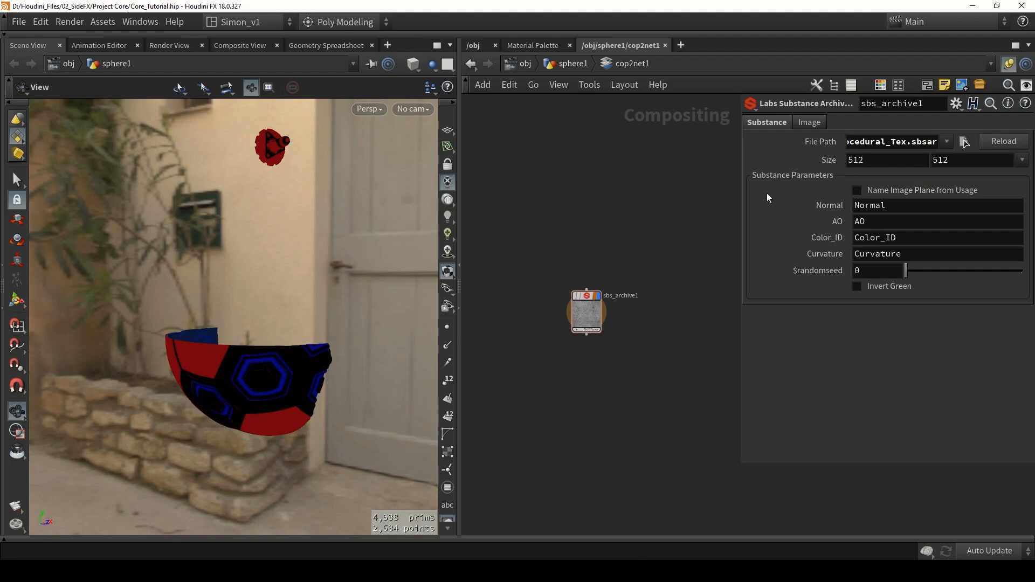
Inspect the archive node's .sbsar file path and its Diffuse output preview.
left_click_drag(885, 141, 940, 141)
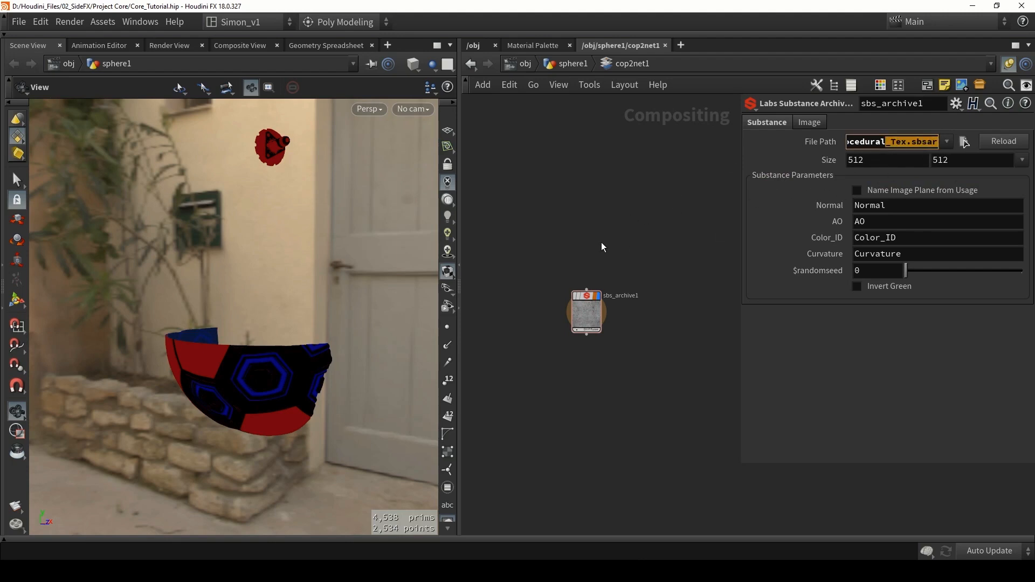
left_click(625, 227)
scroll(586, 336, "up", 5)
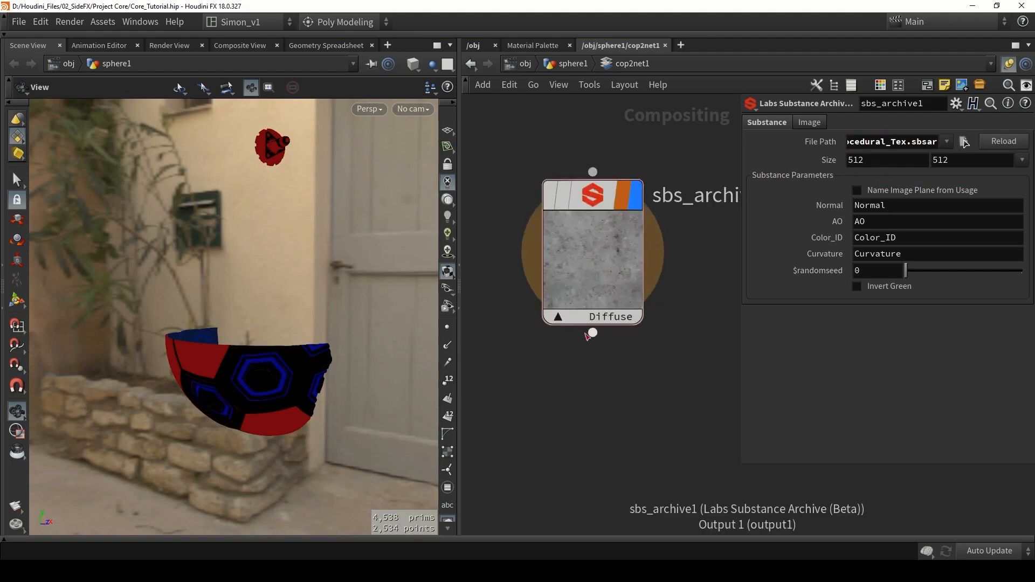
middle_click_drag(622, 252, 607, 323)
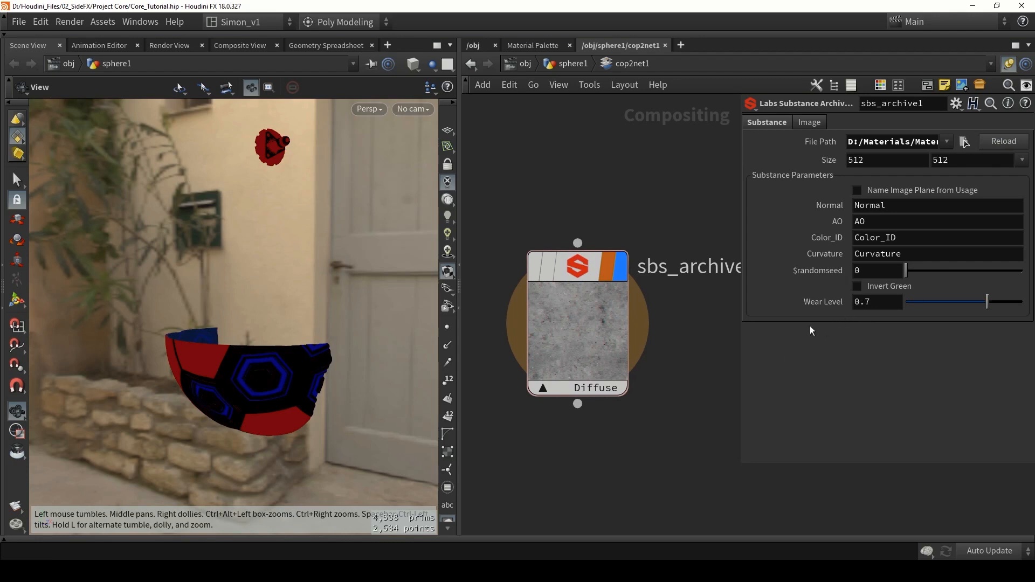
Add a File node above sbs_archive1 in the COP2 network.
scroll(654, 210, "down", 4)
key("Tab")
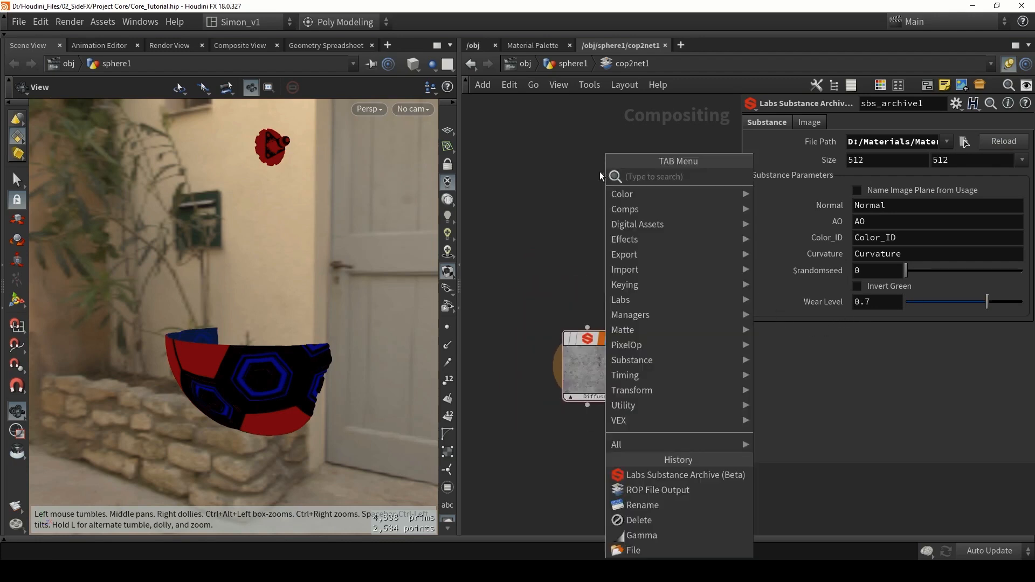
key("Escape")
middle_click_drag(553, 228, 528, 206)
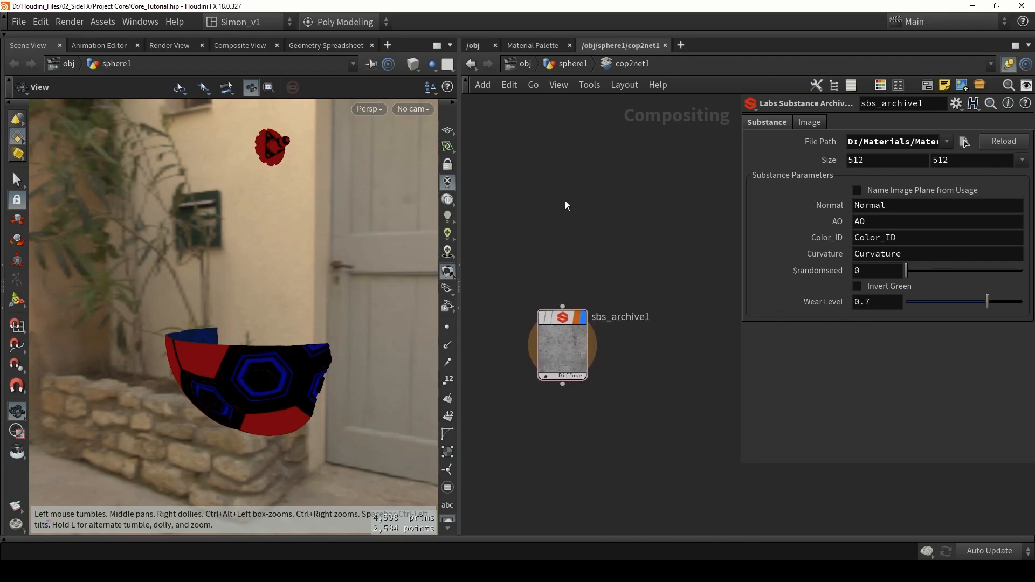
key("Tab")
type("fil")
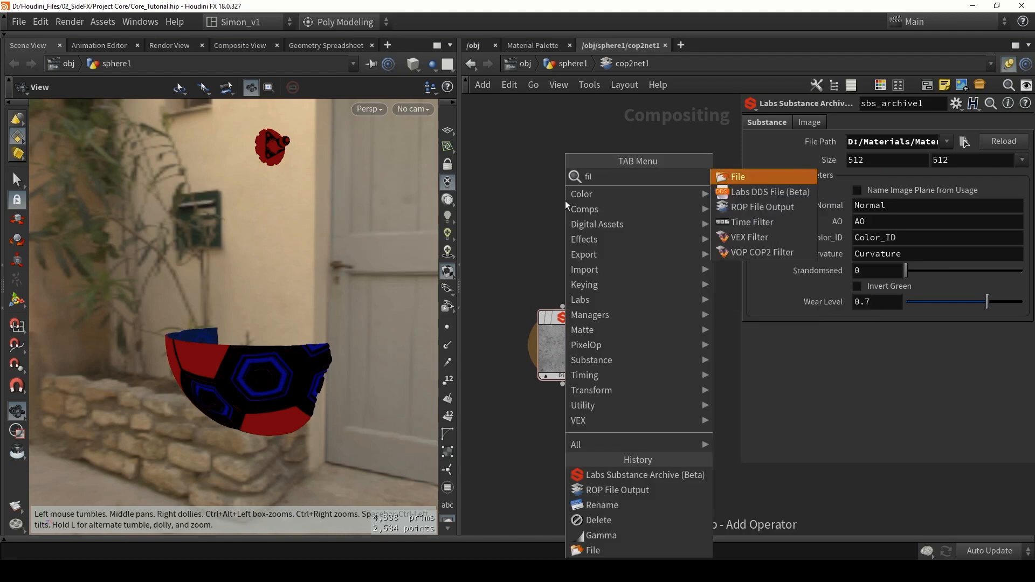
key("Return")
left_click(565, 205)
left_click_drag(566, 206, 551, 158)
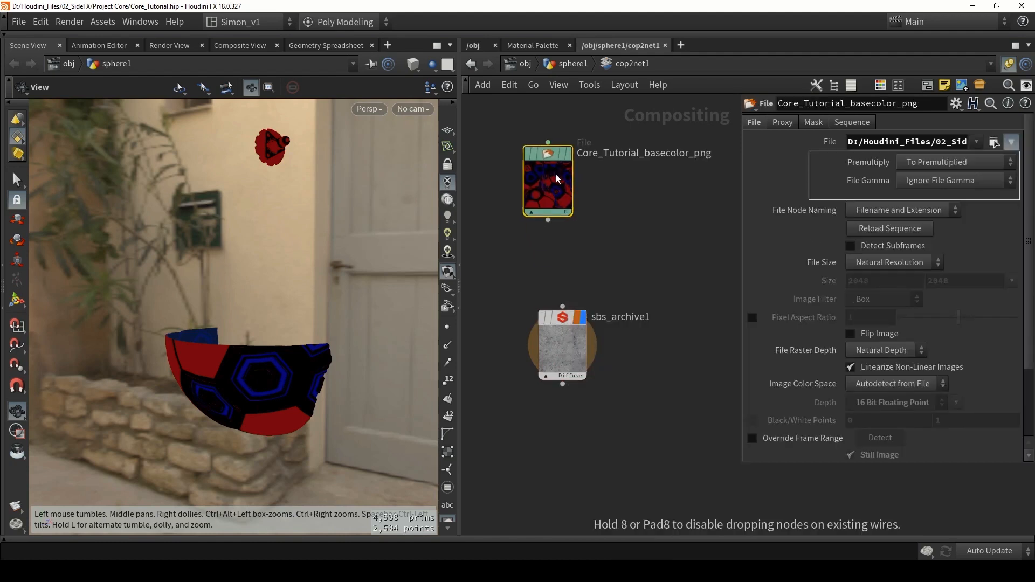
Load Core_Tutorial_normal.png from the project's render folder into the new File node.
left_click(993, 143)
scroll(777, 203, "down", 3)
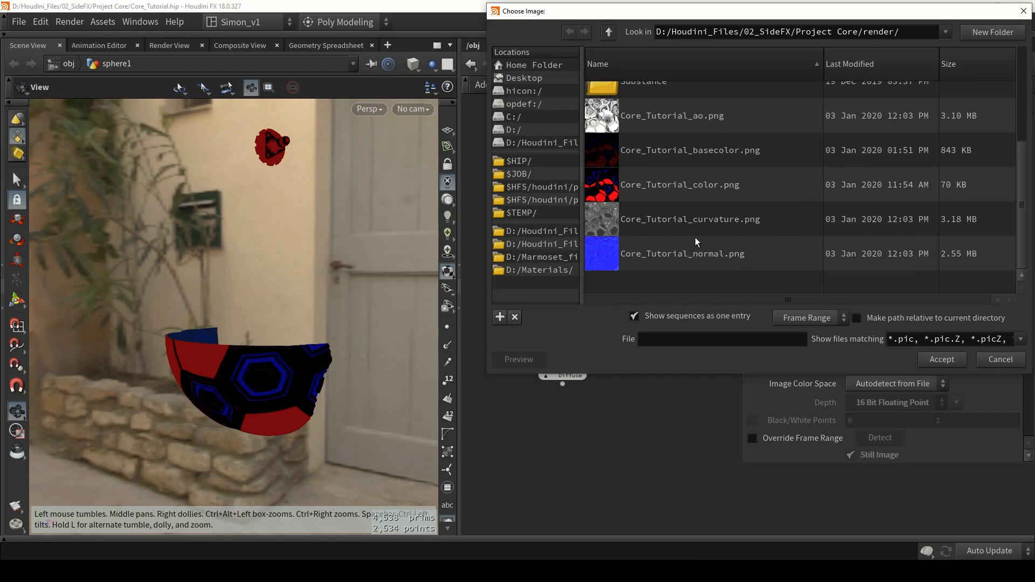
left_click(682, 257)
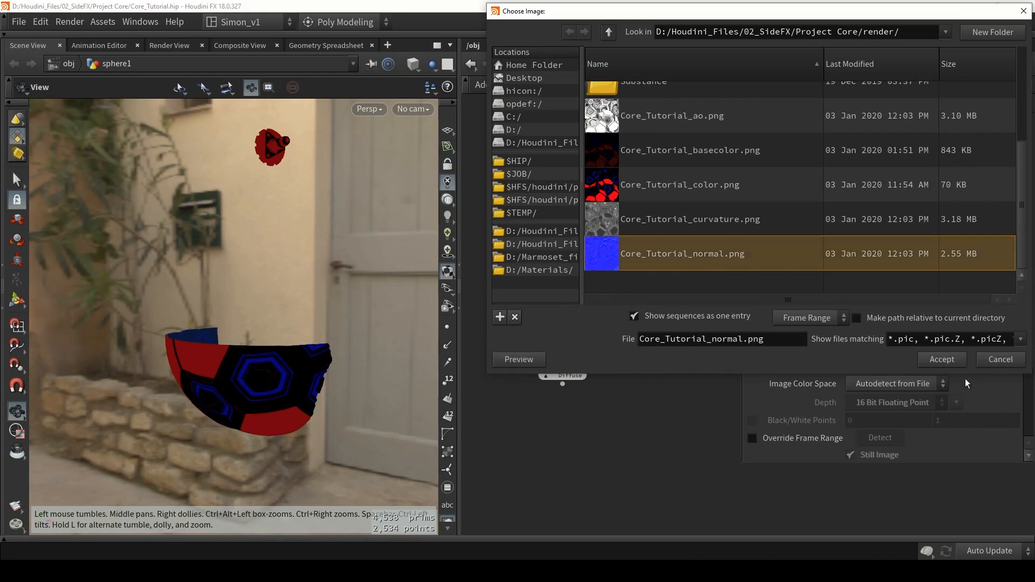
left_click(958, 363)
Duplicate the normal map File node beside the original and load Core_Tutorial_curvature.png into the copy.
left_click_drag(515, 181, 619, 183)
left_click(994, 142)
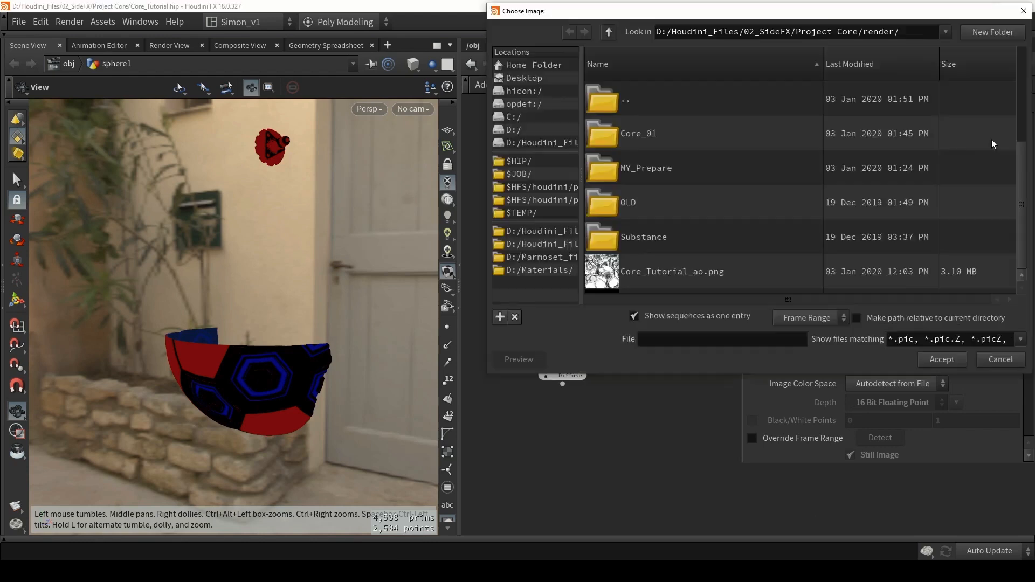
scroll(692, 263, "down", 3)
left_click(669, 219)
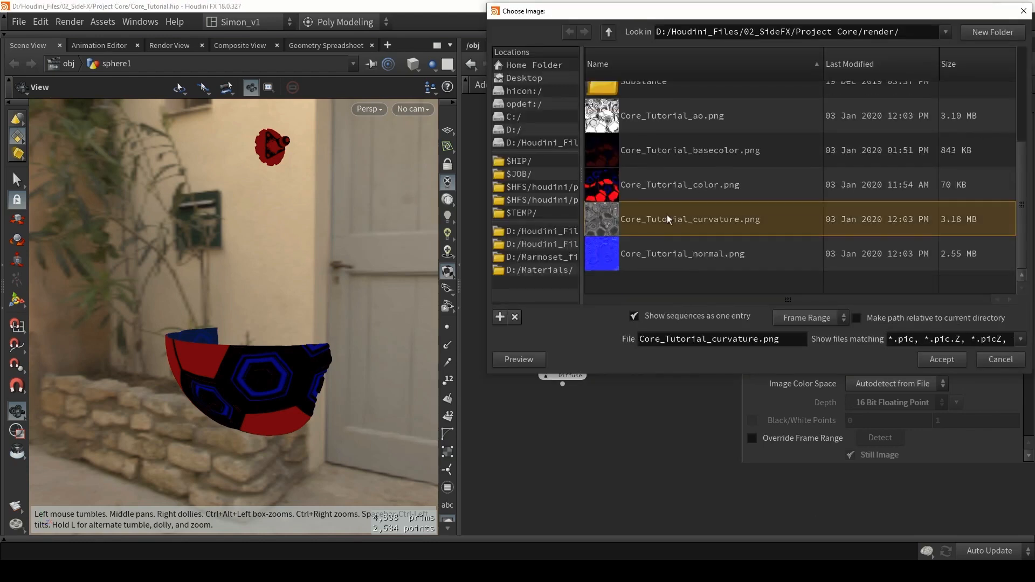
left_click(941, 360)
Duplicate the curvature File node beside it and load Core_Tutorial_ao.png into the copy.
left_click_drag(535, 171, 658, 187)
left_click(993, 142)
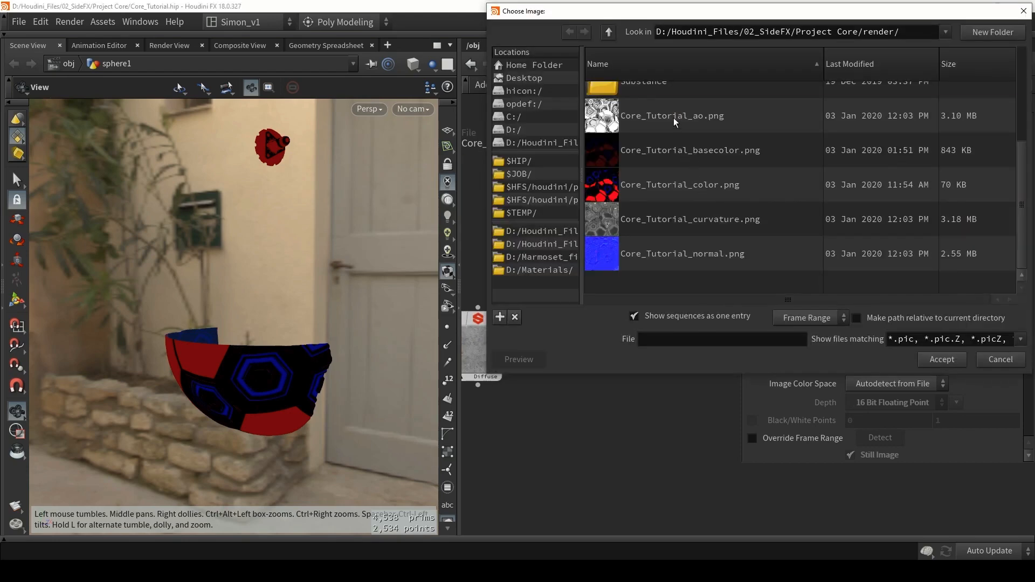
left_click(675, 116)
left_click(941, 361)
Duplicate the ambient occlusion File node beside it and load Core_Tutorial_basecolor.png into the copy.
middle_click_drag(635, 285, 564, 285)
left_click_drag(583, 186, 707, 186, "alt")
left_click(994, 142)
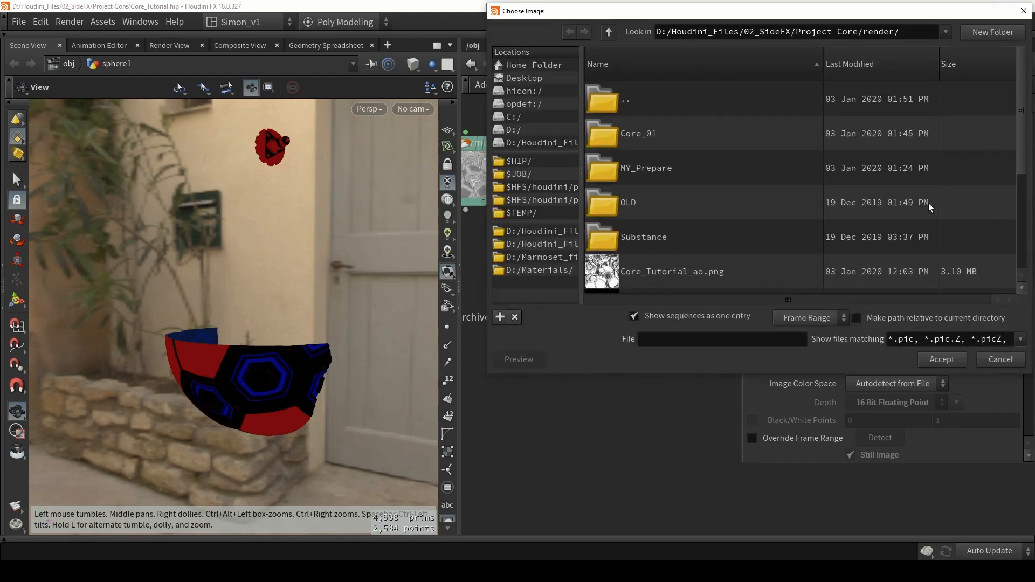
scroll(744, 240, "down", 1)
double_click(690, 150)
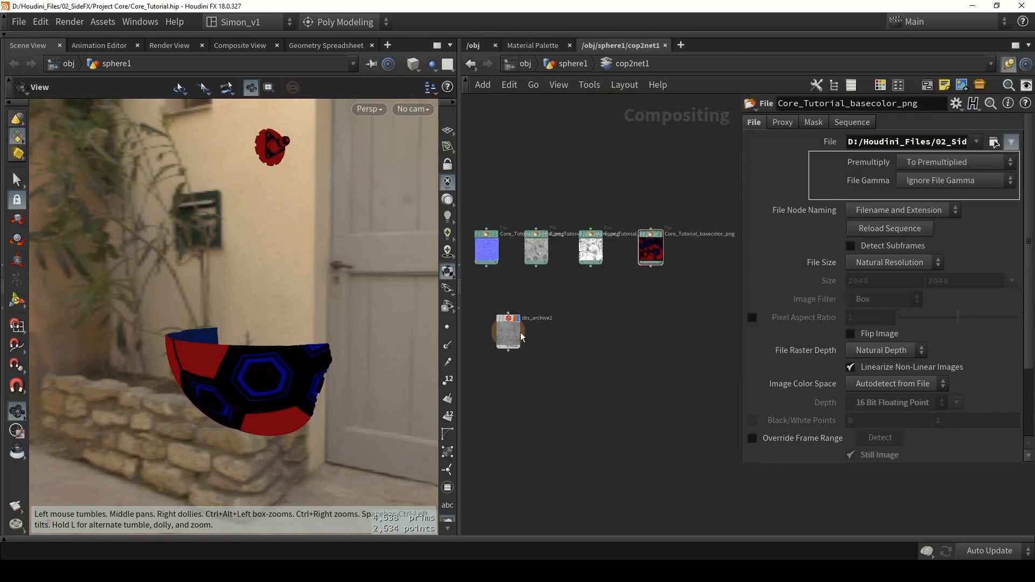
Place sbs_archive1 centrally beneath the row of File nodes and check its Substance parameters.
left_click_drag(675, 311, 480, 237)
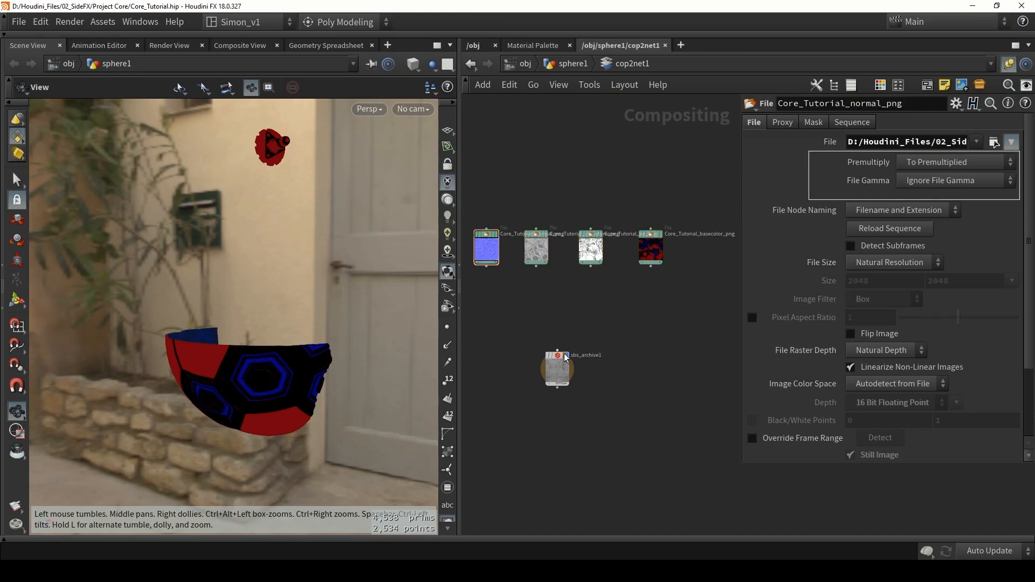
left_click(558, 368)
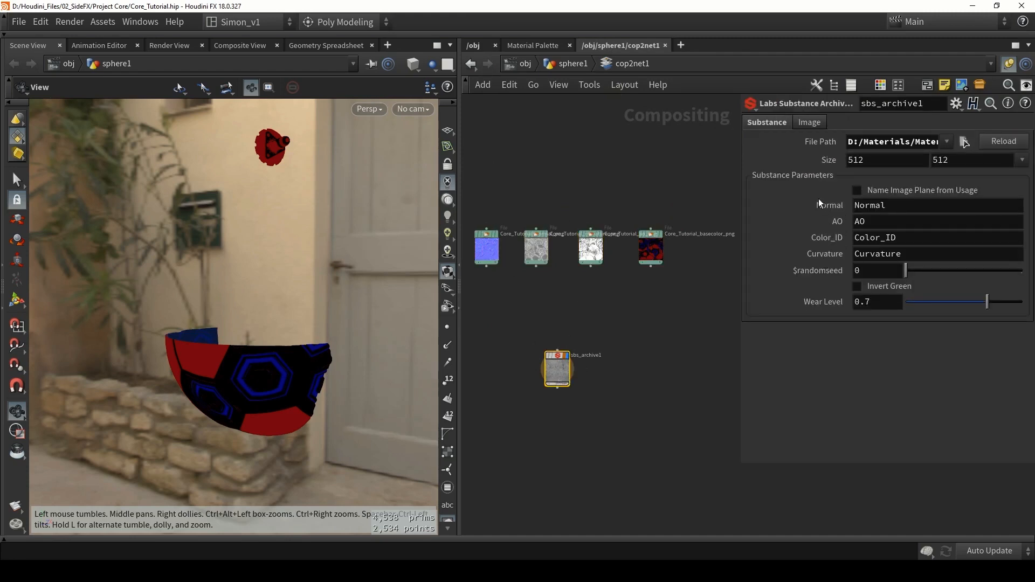
left_click(627, 315)
Add a Gamma node beneath the Core_Tutorial_basecolor_png node and connect the basecolor output to it.
scroll(657, 243, "up", 4)
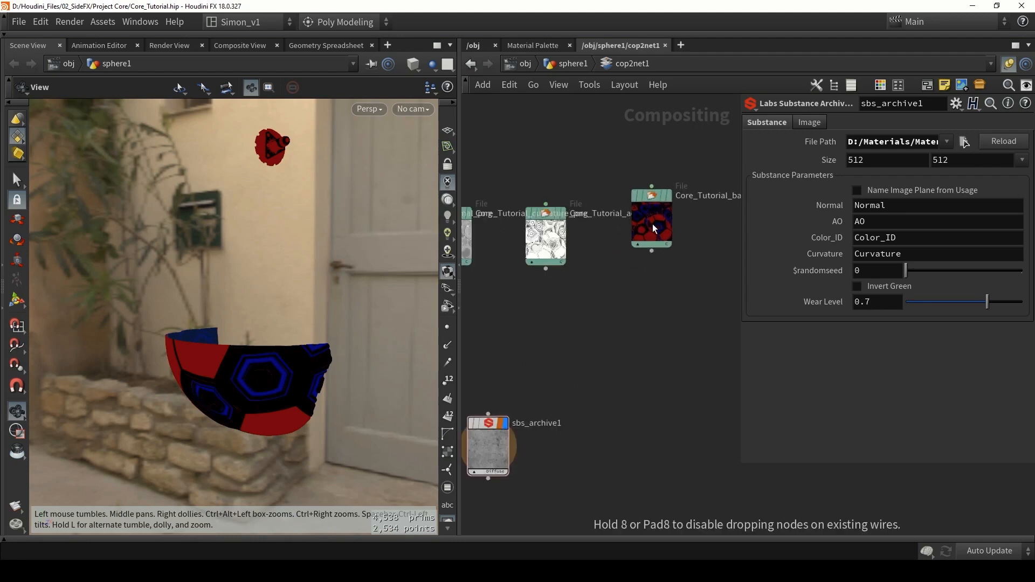
scroll(671, 178, "up", 2)
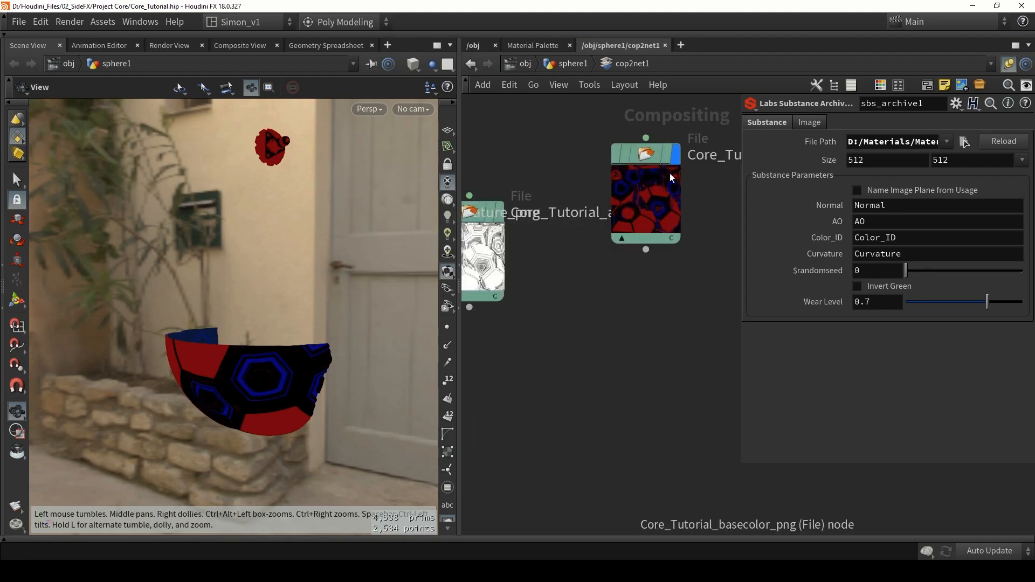
key("Tab")
type("gm")
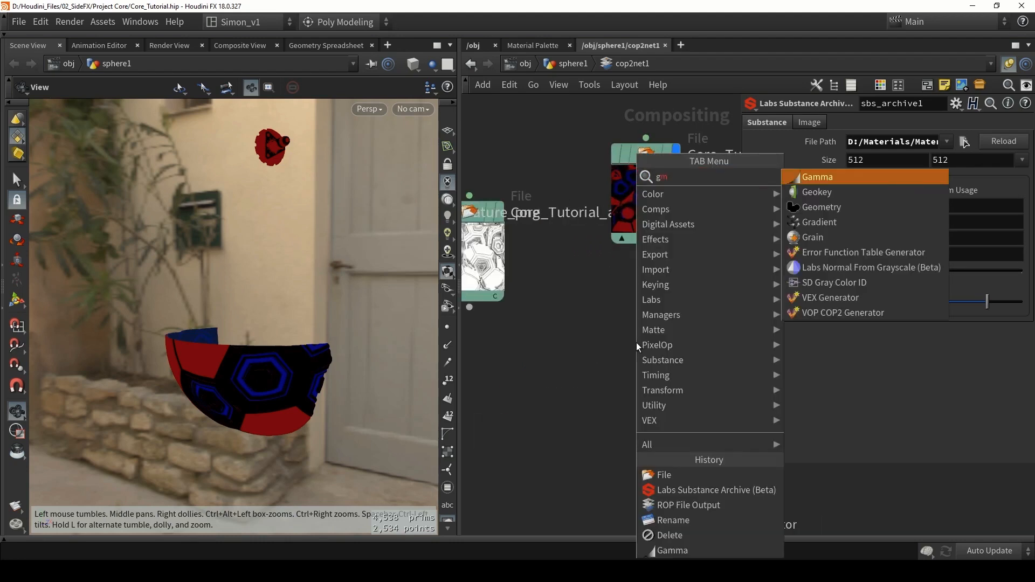
type("am")
key("Return")
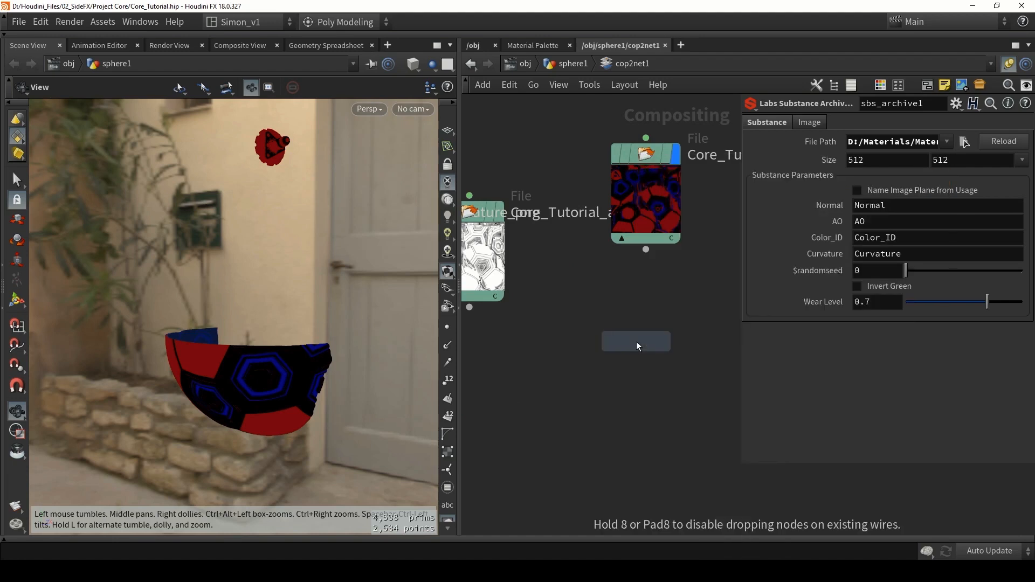
left_click(640, 345)
left_click_drag(646, 250, 632, 324)
left_click_drag(643, 387, 642, 354)
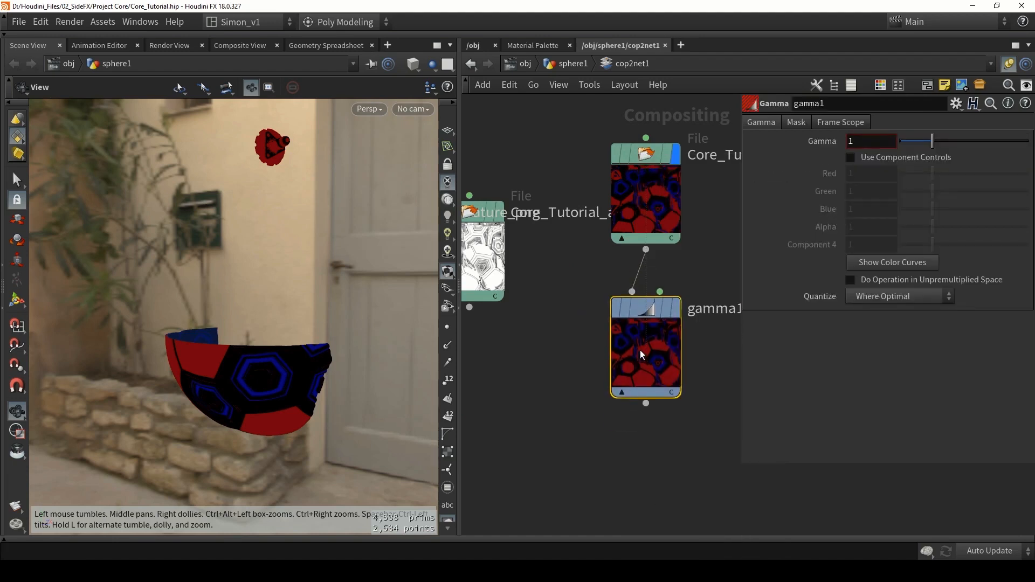
Display the gamma1 node and set its Gamma to 2.2.
left_click(676, 305)
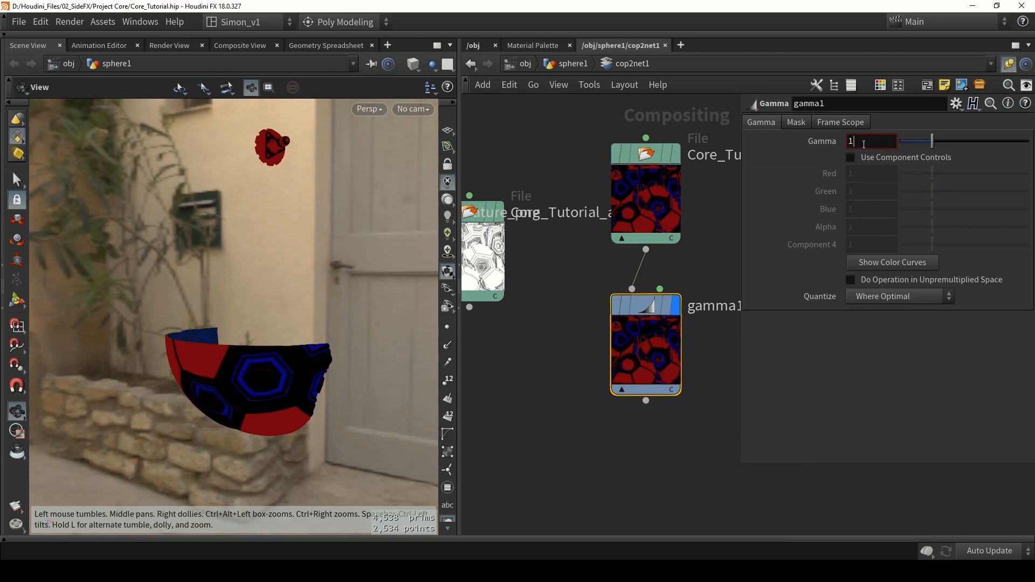
left_click(854, 142)
type("2.2")
key("Return")
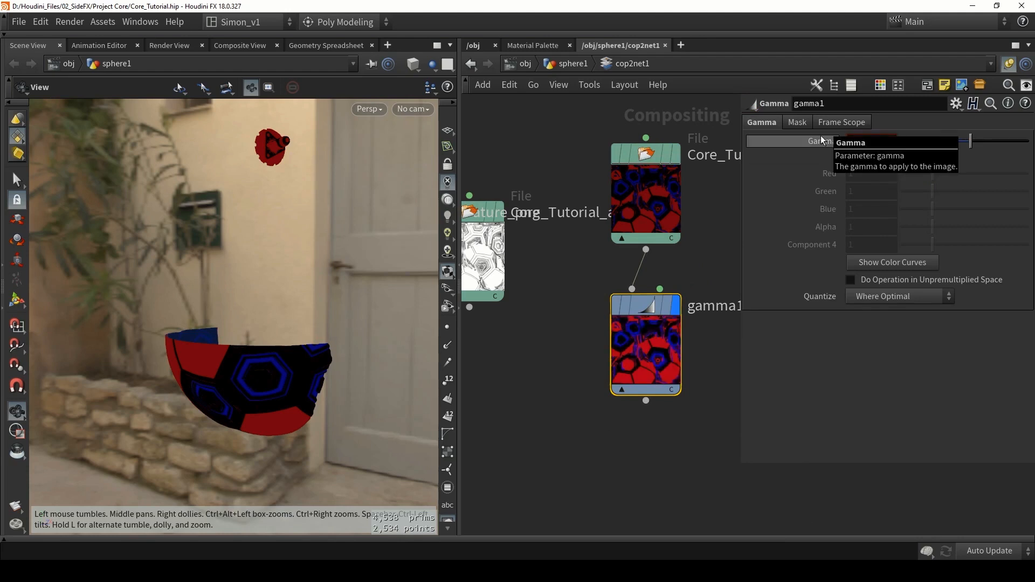
Connect the normal map File node directly to the input of sbs_archive1.
scroll(574, 366, "down", 1)
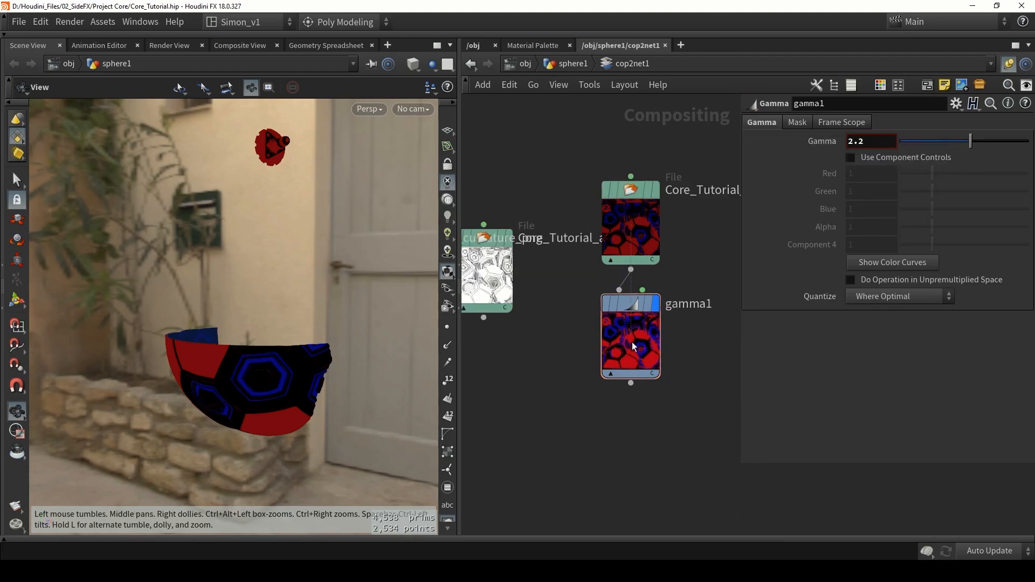
scroll(569, 381, "down", 2)
middle_click_drag(569, 381, 633, 328)
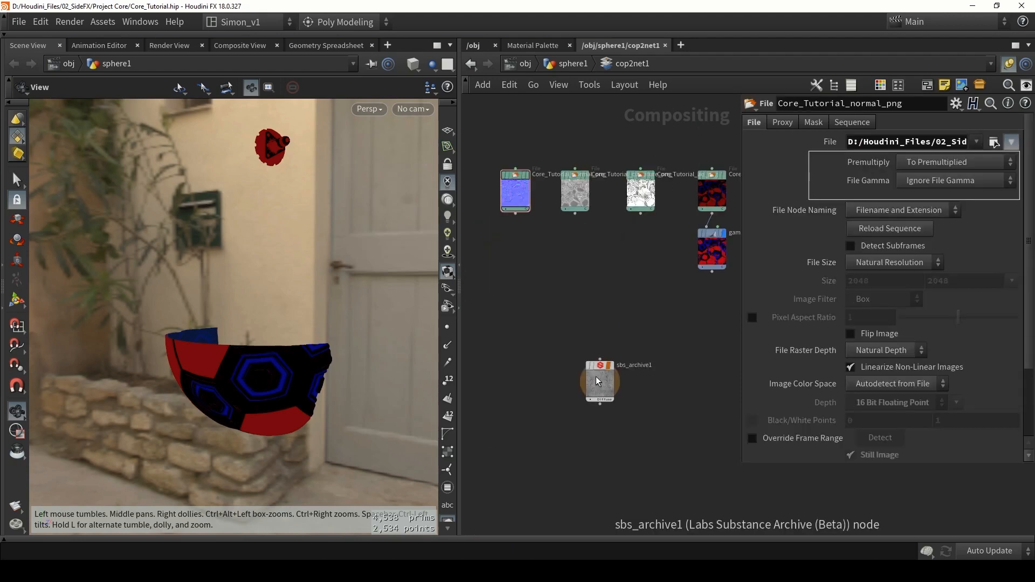
left_click_drag(518, 215, 618, 364)
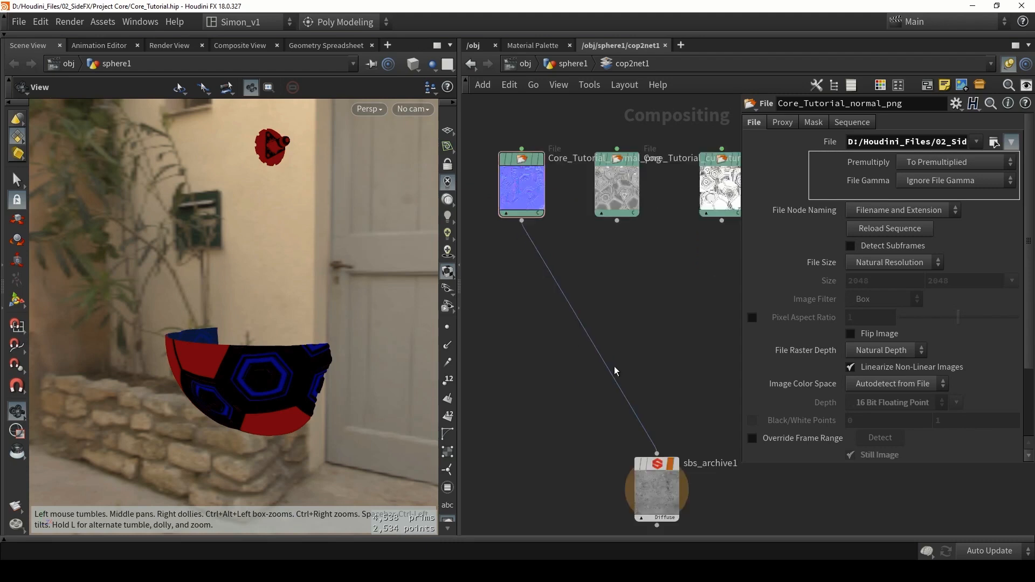
Compare the archive's Normal input name with the image plane of the normal map File node.
left_click(659, 487)
middle_click_drag(669, 388, 629, 351)
scroll(630, 353, "down", 2)
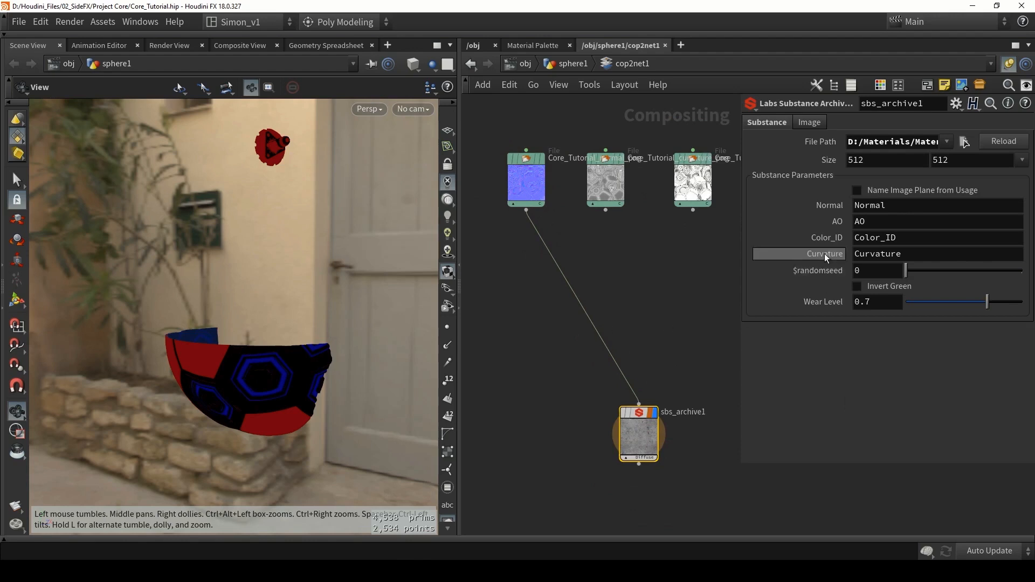
left_click_drag(886, 205, 854, 207)
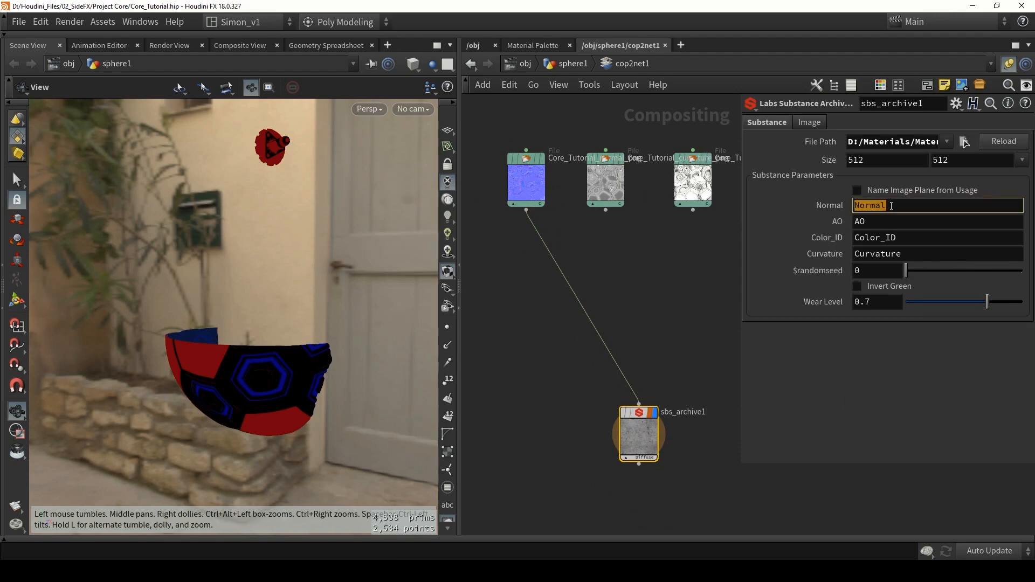
left_click(529, 182)
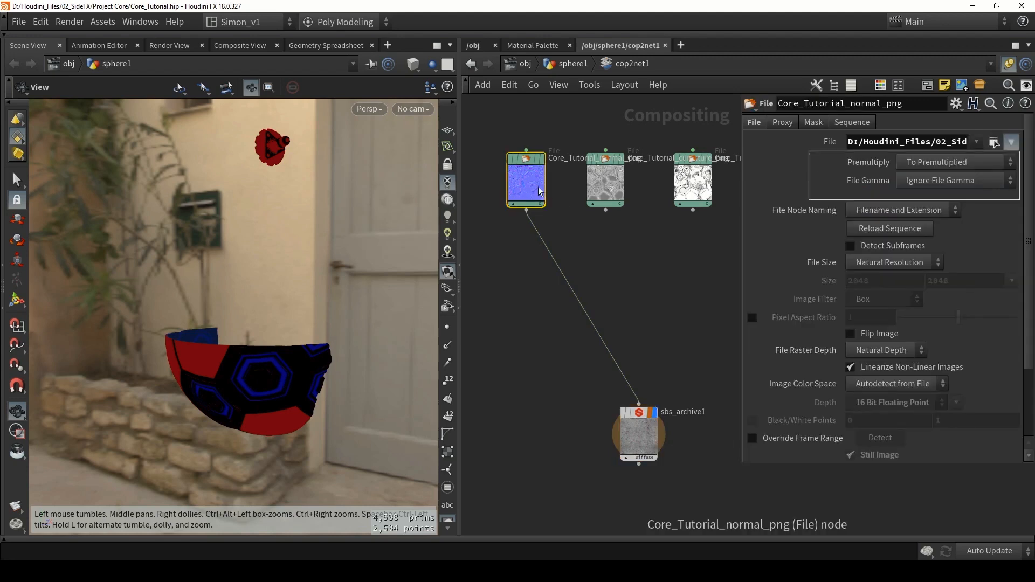
middle_click(532, 184)
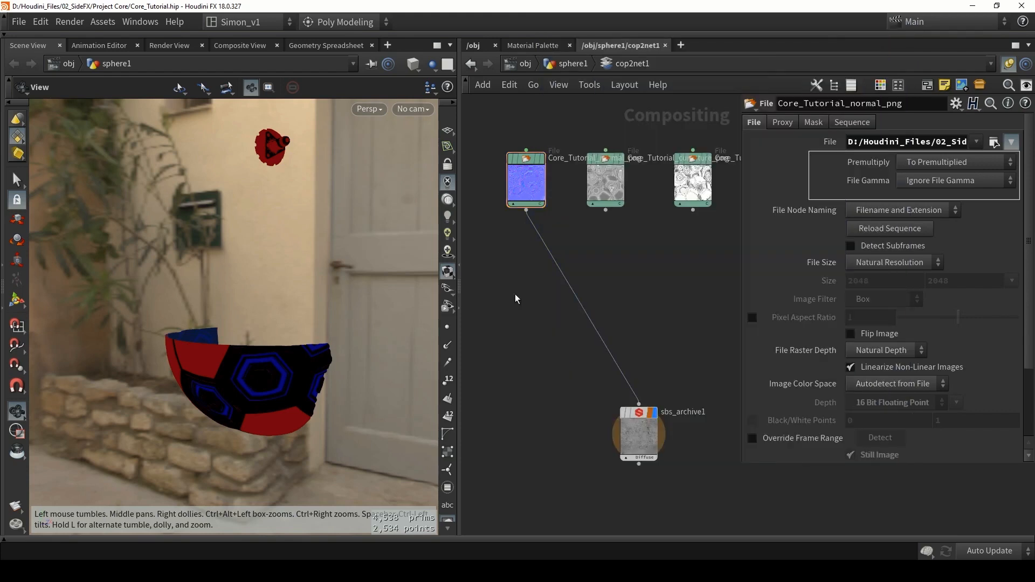
Add a Rename node beneath the normal map File node and connect the normal map to it.
key("Tab")
type("bump")
key("Return")
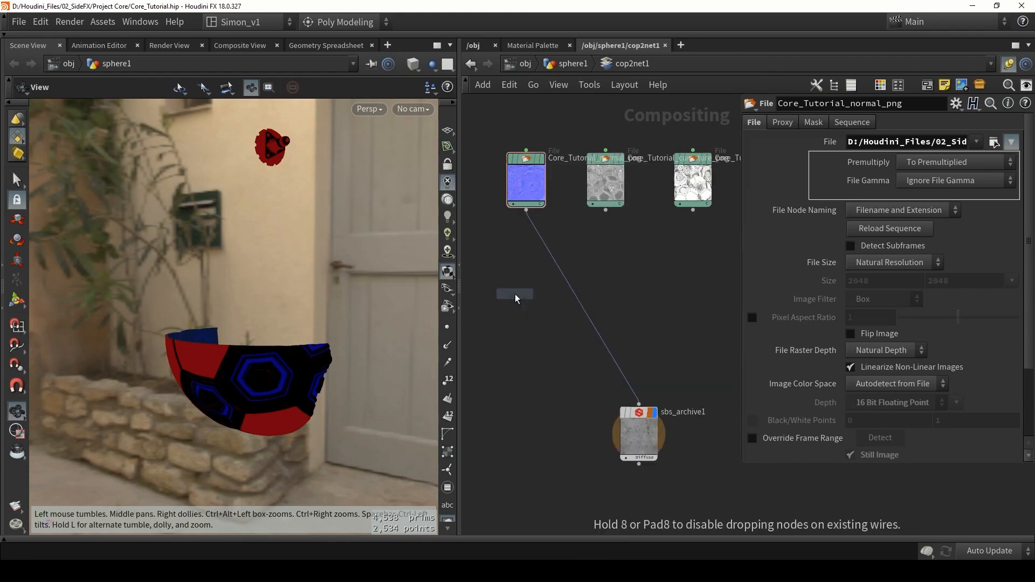
left_click(515, 280)
left_click_drag(528, 196, 544, 276)
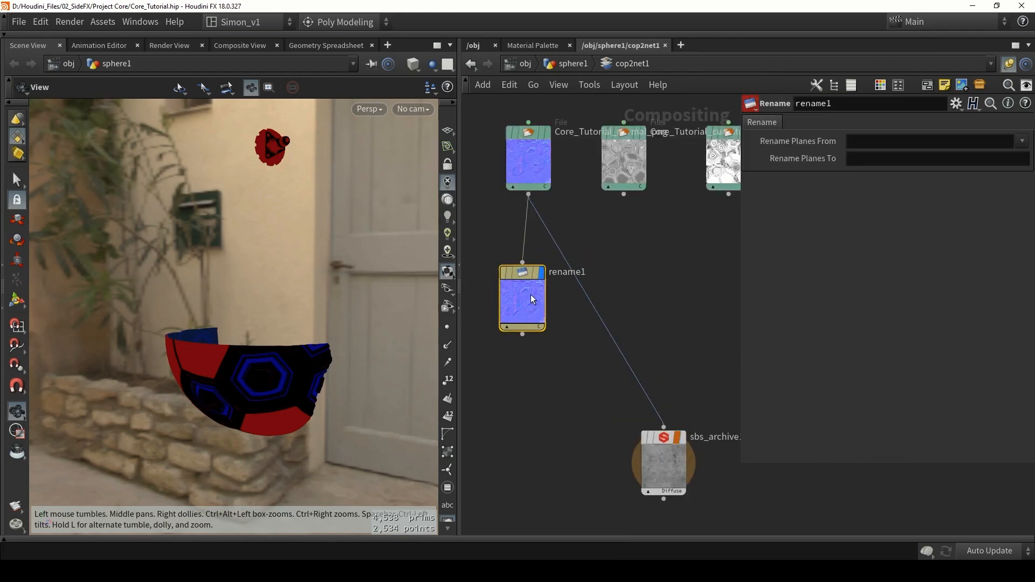
Set the Rename node to rename plane C to Normal.
left_click(1023, 141)
left_click(1017, 157)
left_click(990, 160)
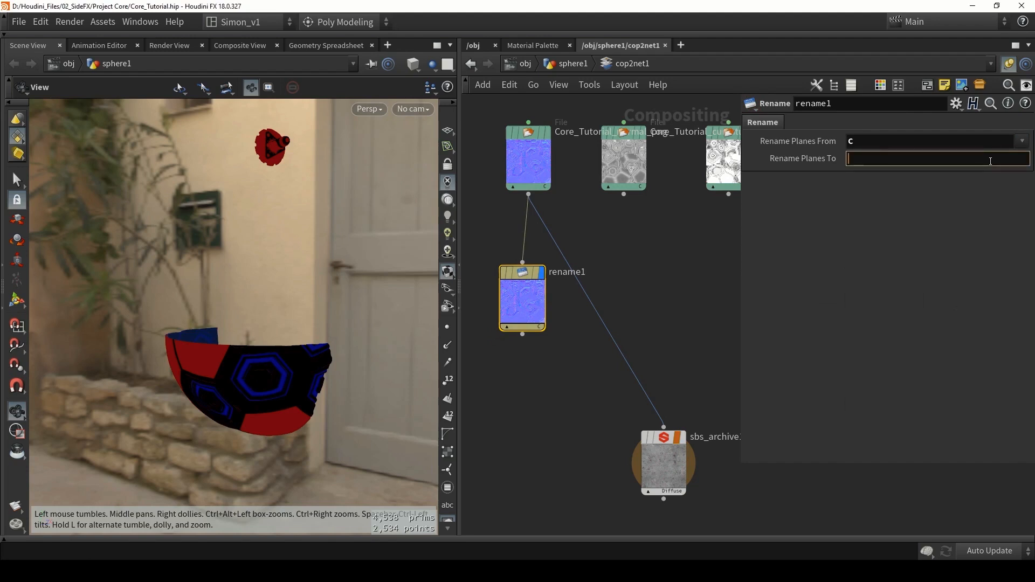
type("Normal")
key("Return")
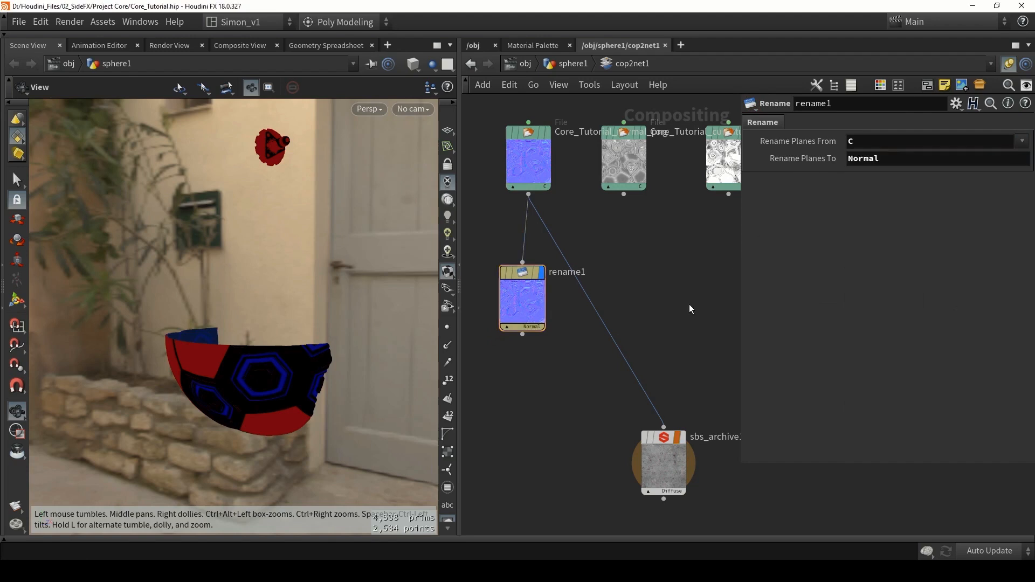
Align rename1 under the normal map, connect it to sbs_archive1 in place of the direct wire, and display the archive node.
left_click_drag(518, 309, 651, 418)
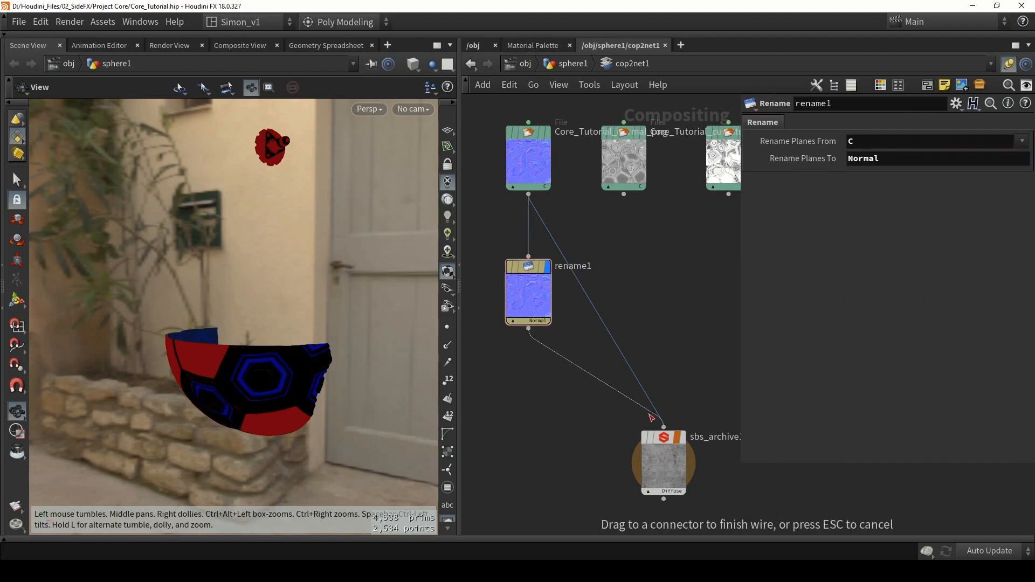
left_click(682, 462)
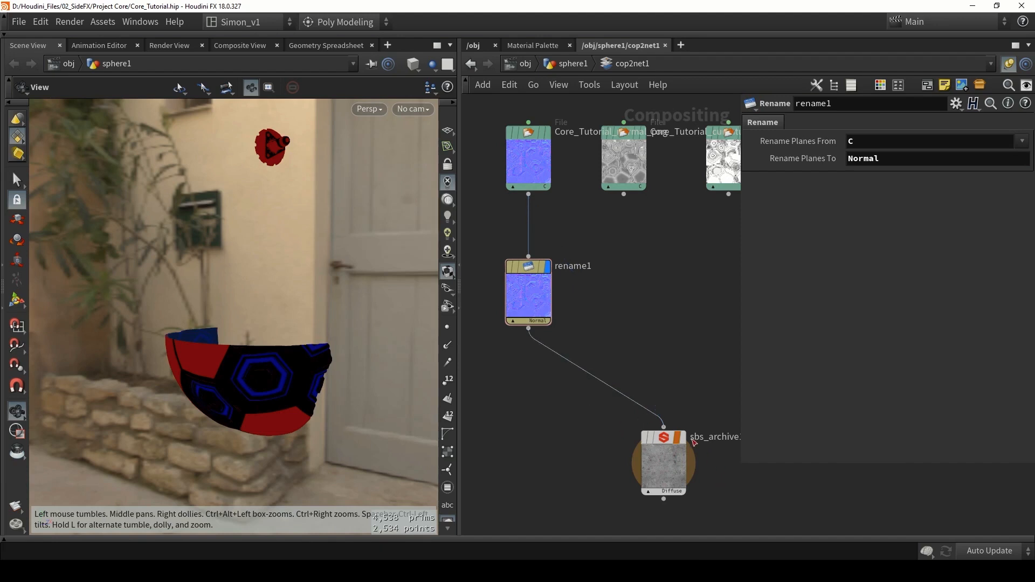
middle_click_drag(715, 464, 686, 435)
left_click(625, 428)
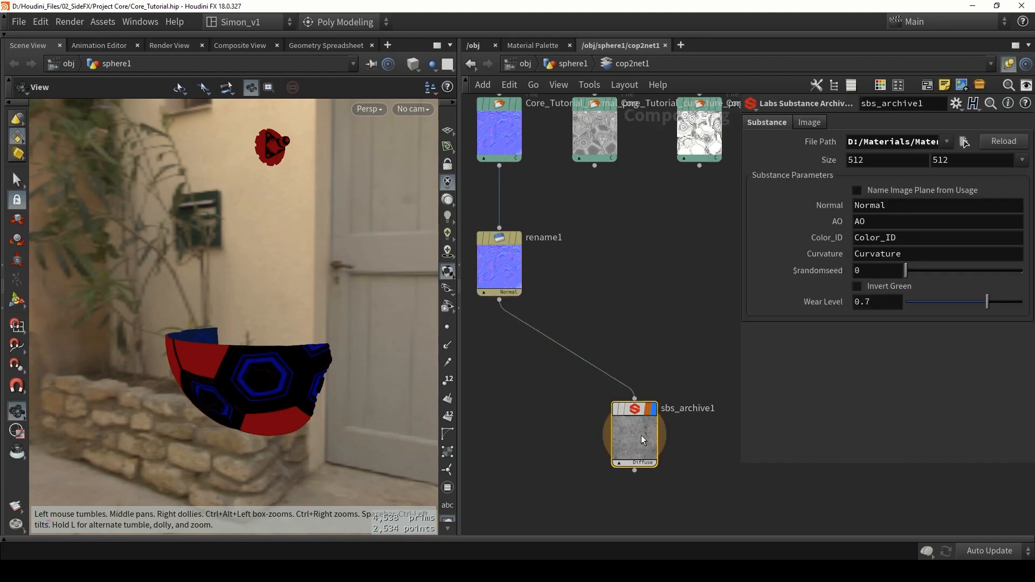
middle_click_drag(625, 427, 629, 456)
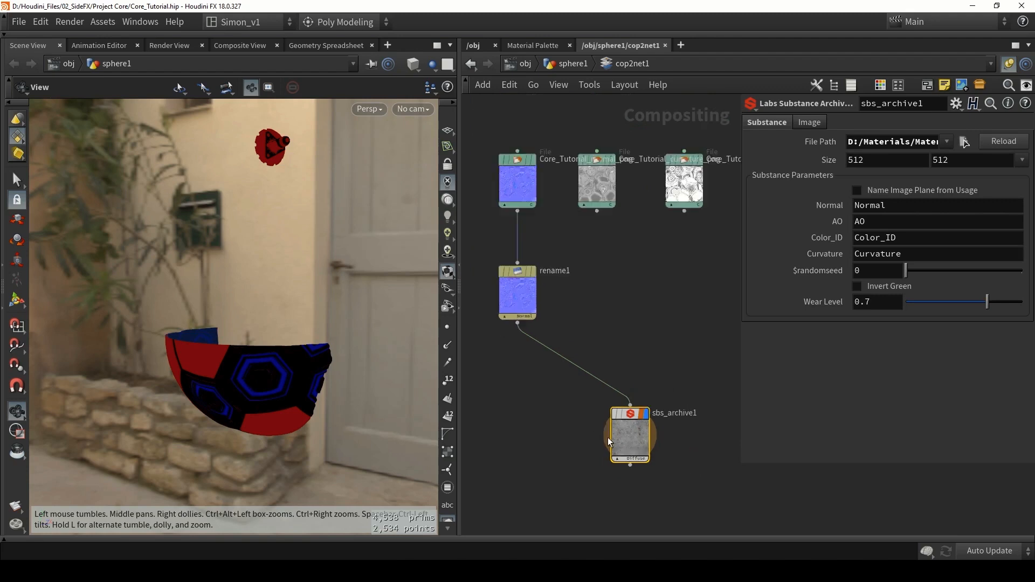
Duplicate rename1 beside the original and connect the curvature map File node to the copy in place of the normal map.
left_click(558, 300)
left_click_drag(558, 301, 615, 299, "alt")
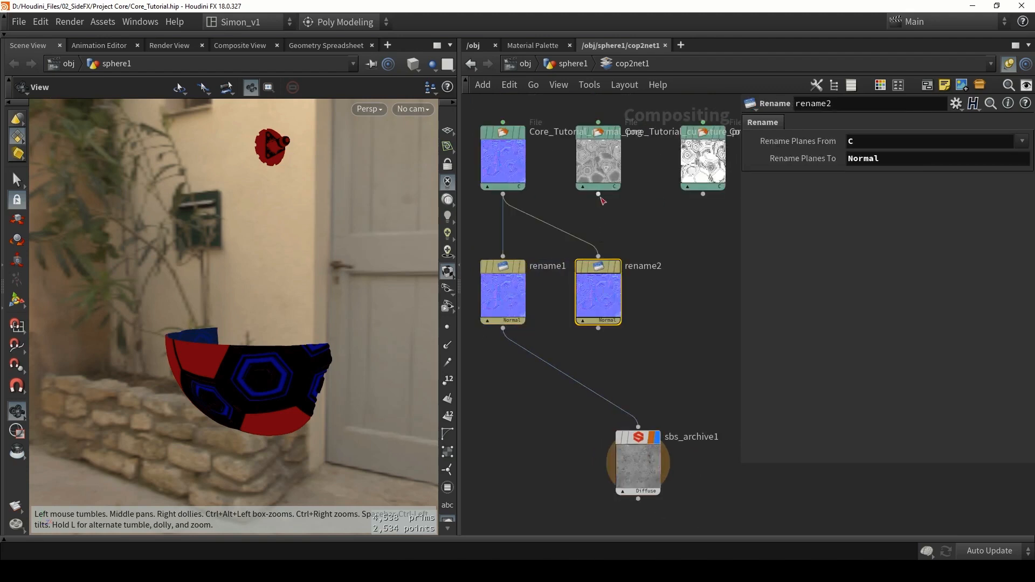
left_click_drag(599, 194, 598, 258)
Set the curvature map's Rename node to rename plane C to Curvature.
double_click(886, 159)
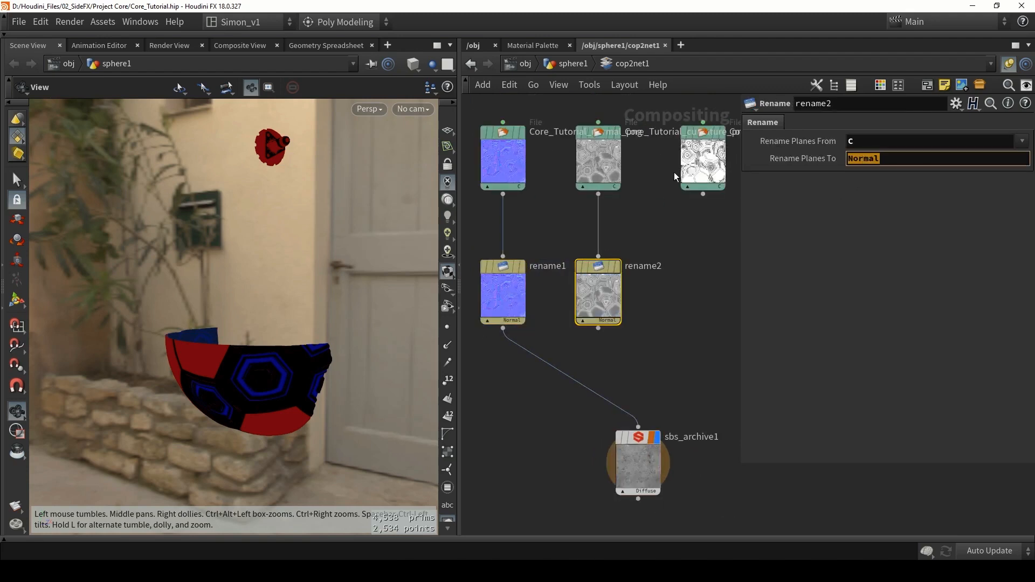
type("Curva")
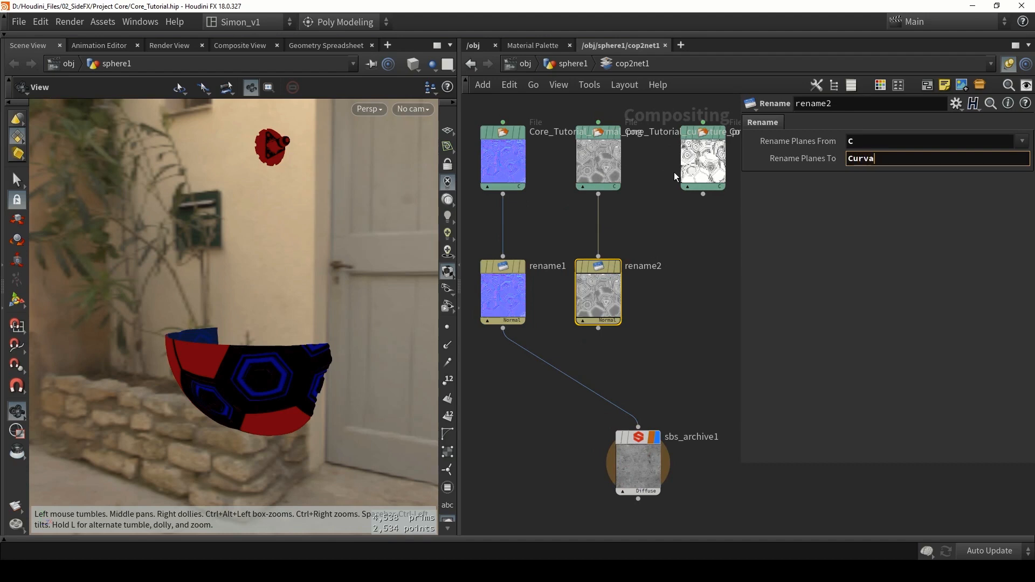
type("ture")
key("BackSpace")
key("BackSpace")
key("BackSpace")
key("BackSpace")
key("BackSpace")
type("ature")
key("Return")
Duplicate the curvature Rename node beneath the ambient occlusion map, connect that map to it, and rename plane C to AO.
left_click_drag(599, 293, 694, 293, "alt")
left_click_drag(704, 195, 694, 256)
left_click_drag(694, 296, 703, 297)
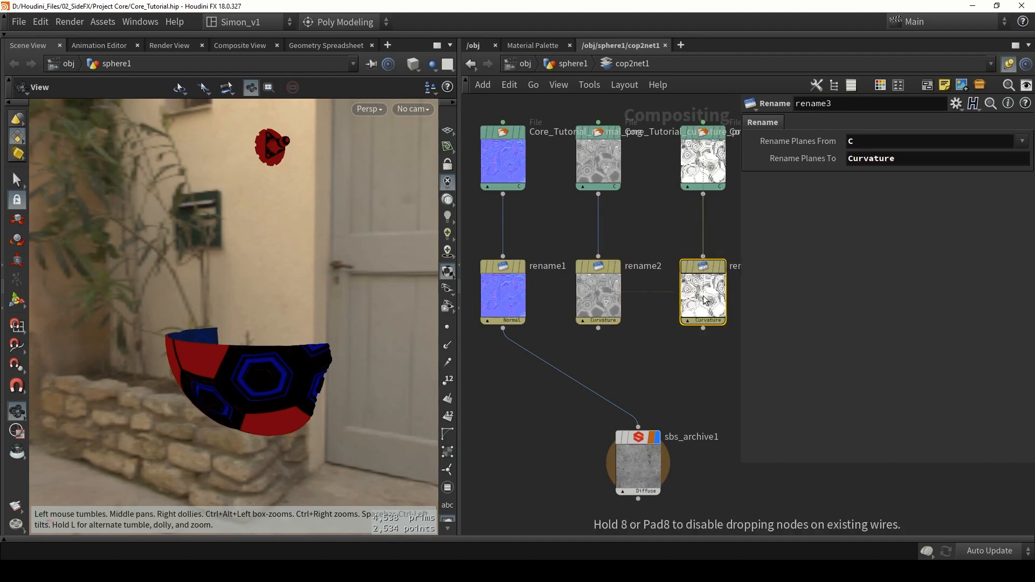
middle_click_drag(705, 300, 633, 311)
double_click(883, 158)
type("AO")
key("Return")
Move the color ID File and gamma1 nodes up, and connect gamma1 to a duplicate of rename3 placed beneath it.
middle_click_drag(578, 257, 487, 280)
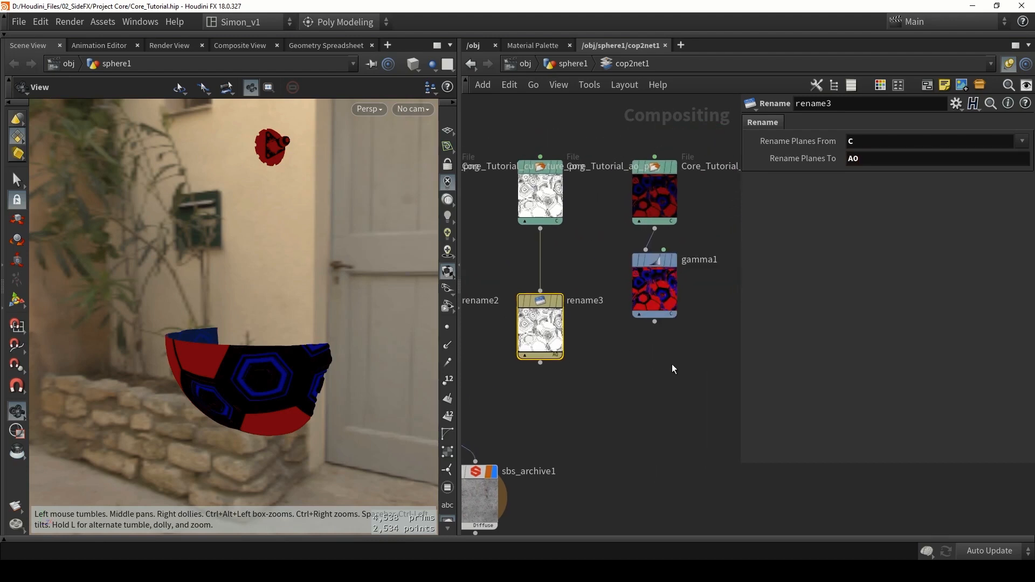
left_click_drag(661, 294, 666, 240, "shift")
left_click(660, 268)
left_click(614, 331)
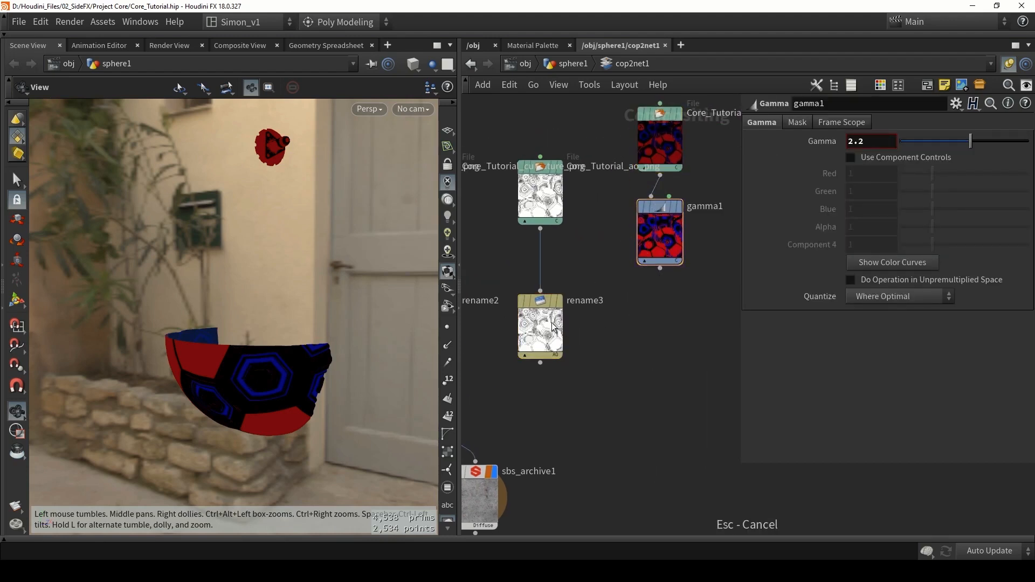
left_click_drag(553, 326, 669, 323, "alt")
left_click(660, 268)
left_click(666, 289)
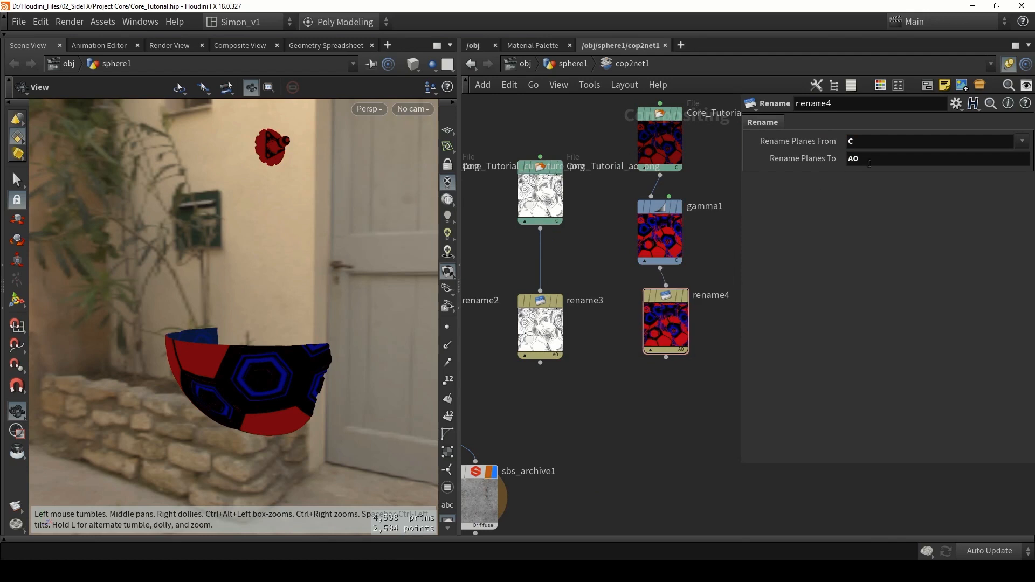
Set the color ID map's Rename node to rename plane C to Color_ID.
double_click(870, 162)
type("Color_ID")
key("Return")
Combine all four Rename nodes in a Merge node and feed it into sbs_archive1.
middle_click_drag(696, 301, 707, 250)
scroll(695, 251, "down", 3)
left_click_drag(582, 363, 581, 398)
left_click_drag(710, 302, 487, 258)
left_click_drag(610, 285, 589, 327, "alt")
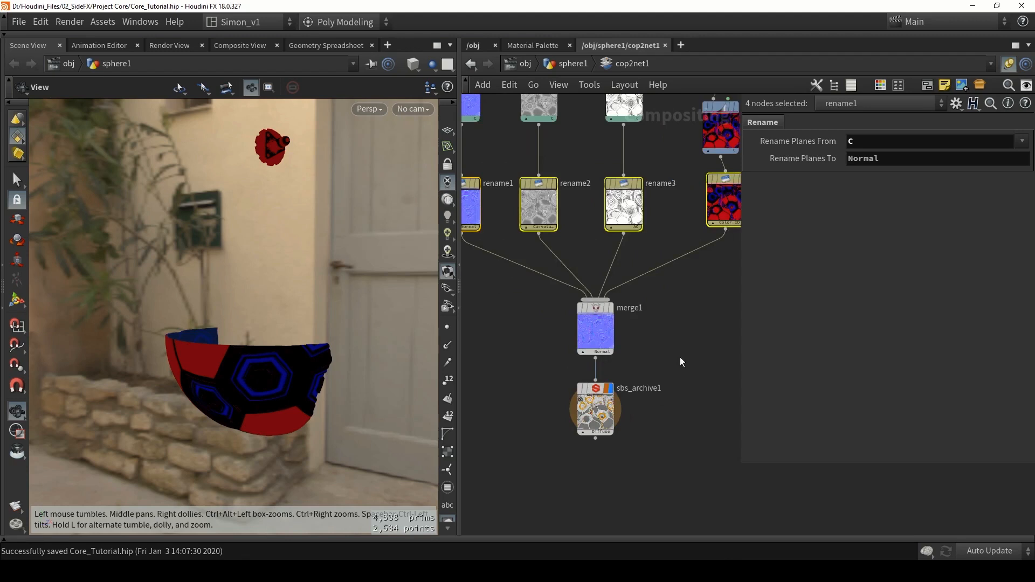
Examine the finished node network, the curvature Rename node's settings, and the thumbnail and parameters of sbs_archive1.
left_click(677, 354)
scroll(675, 354, "down", 3)
scroll(651, 252, "up", 2)
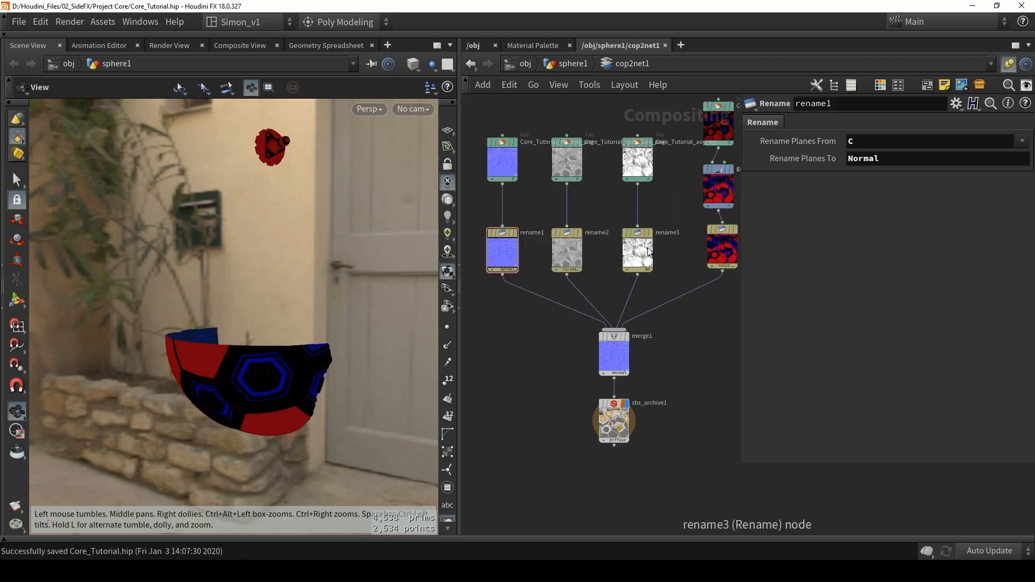
left_click(575, 258)
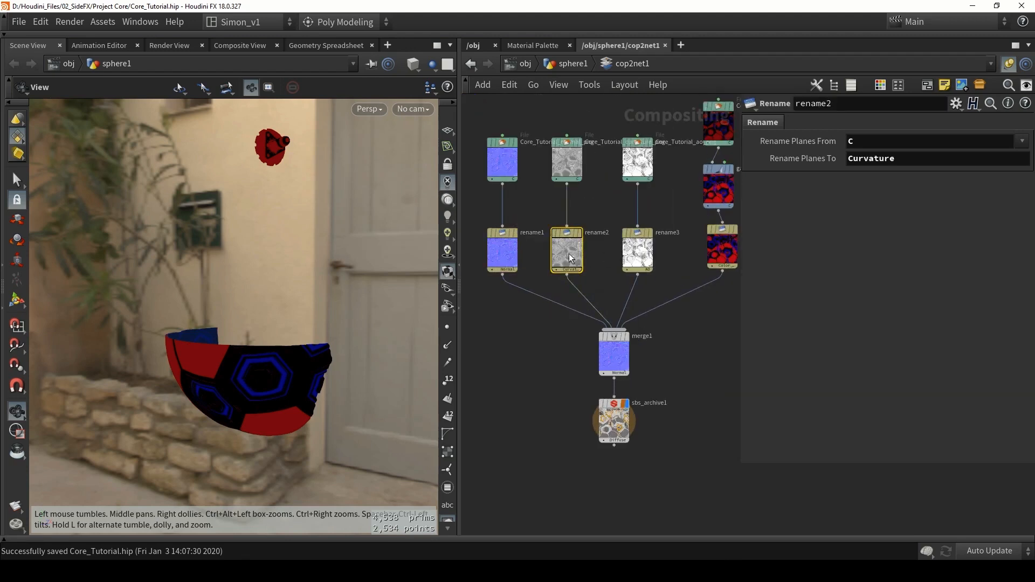
left_click(613, 429)
scroll(615, 423, "up", 2)
scroll(633, 415, "up", 2)
scroll(636, 423, "down", 4)
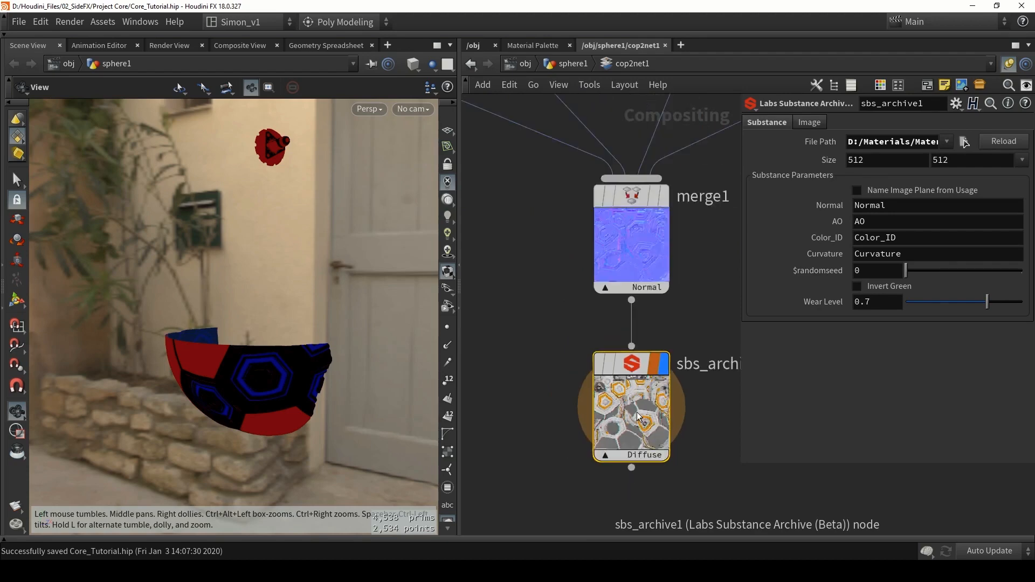
Inspect the archive's Diffuse, Normal, Metallic, Roughness and Emissive planes in the Composite View.
left_click(241, 46)
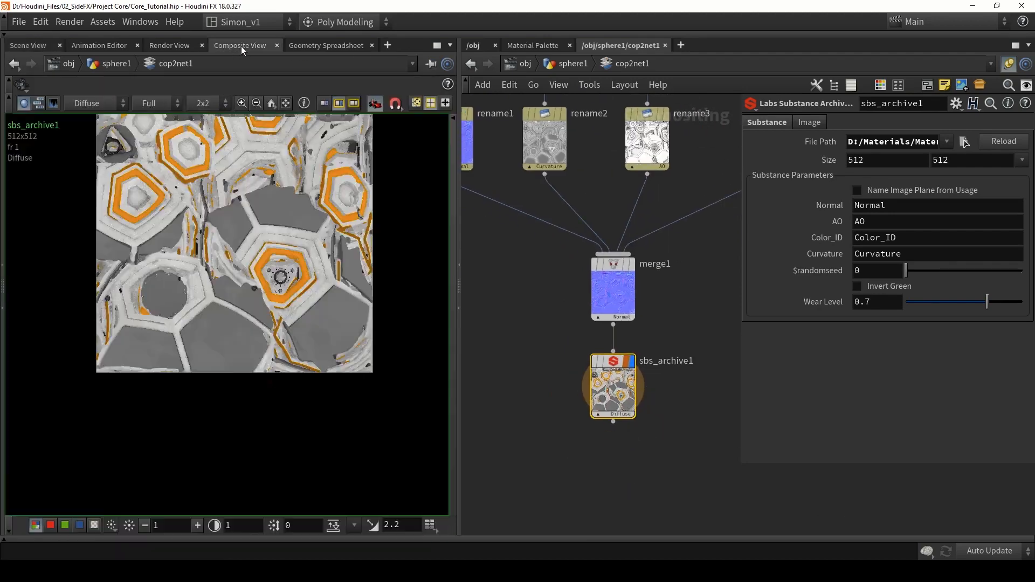
middle_click_drag(254, 189, 260, 287)
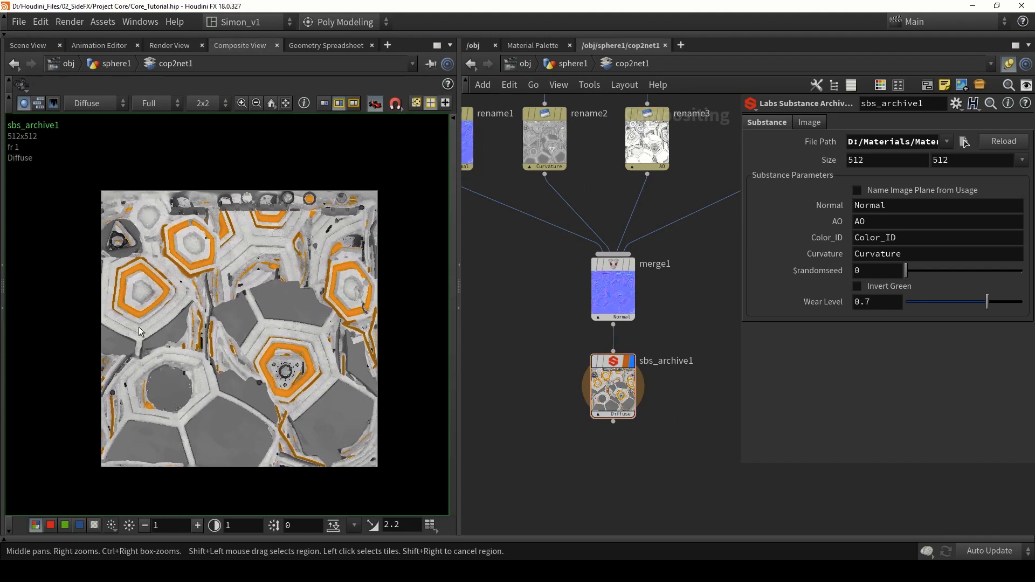
left_click(86, 103)
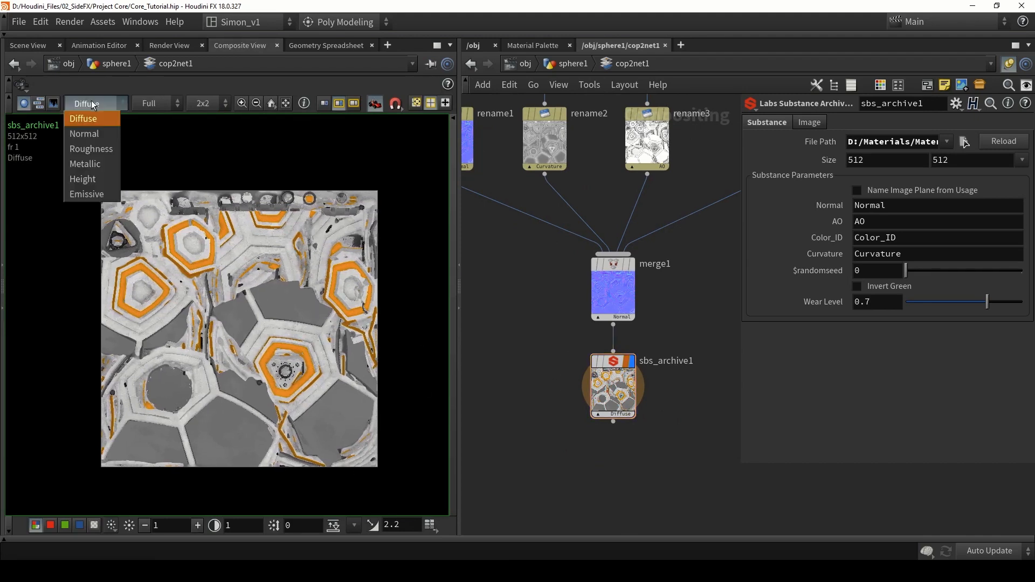
left_click(105, 136)
left_click(89, 103)
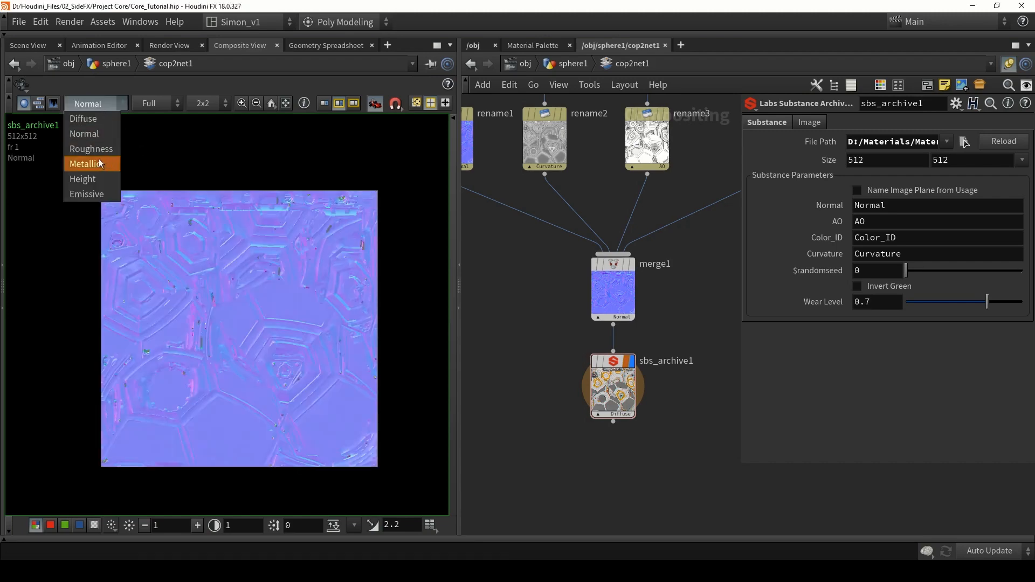
left_click(99, 160)
left_click(98, 103)
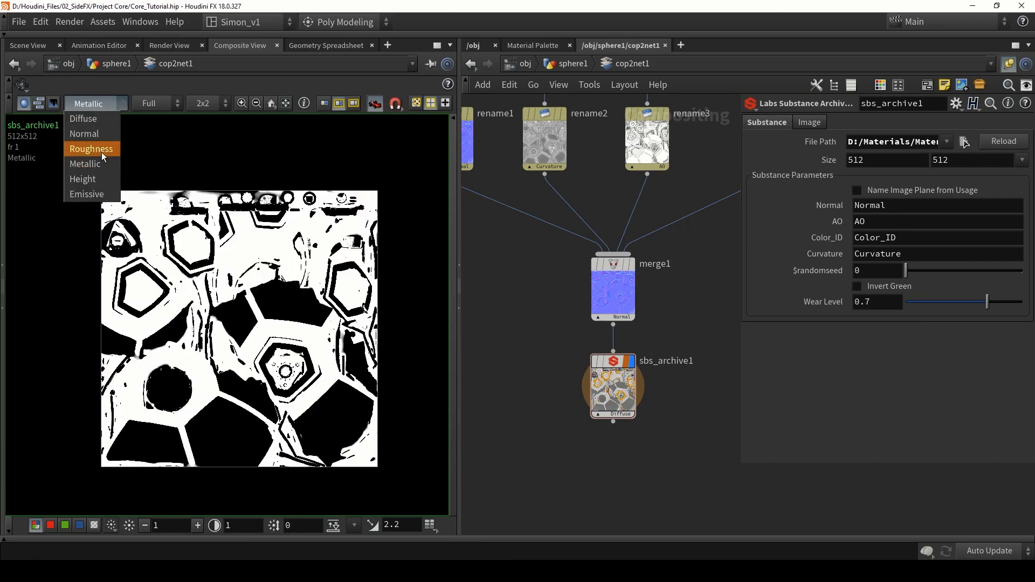
left_click(102, 150)
left_click(97, 103)
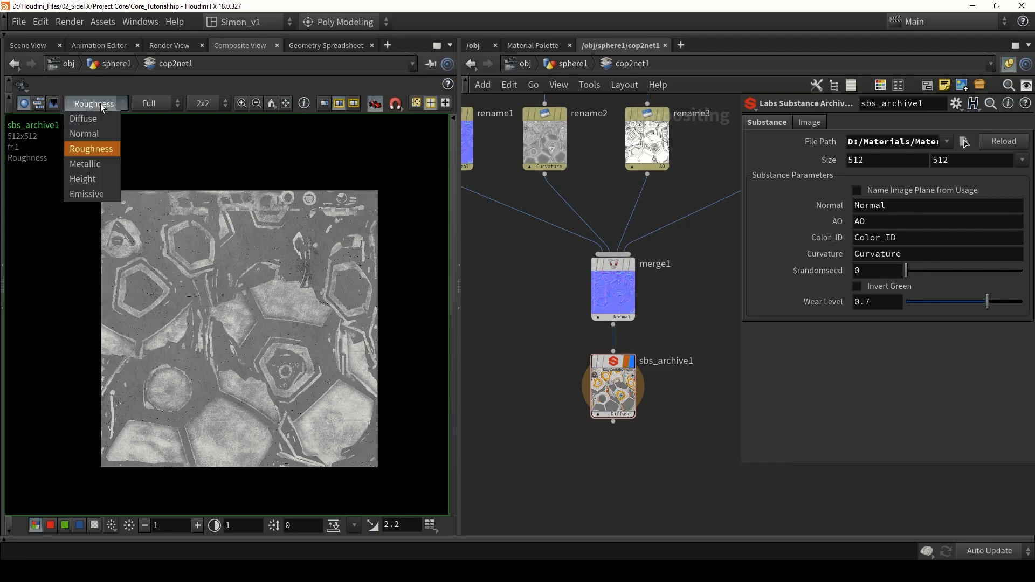
left_click(95, 194)
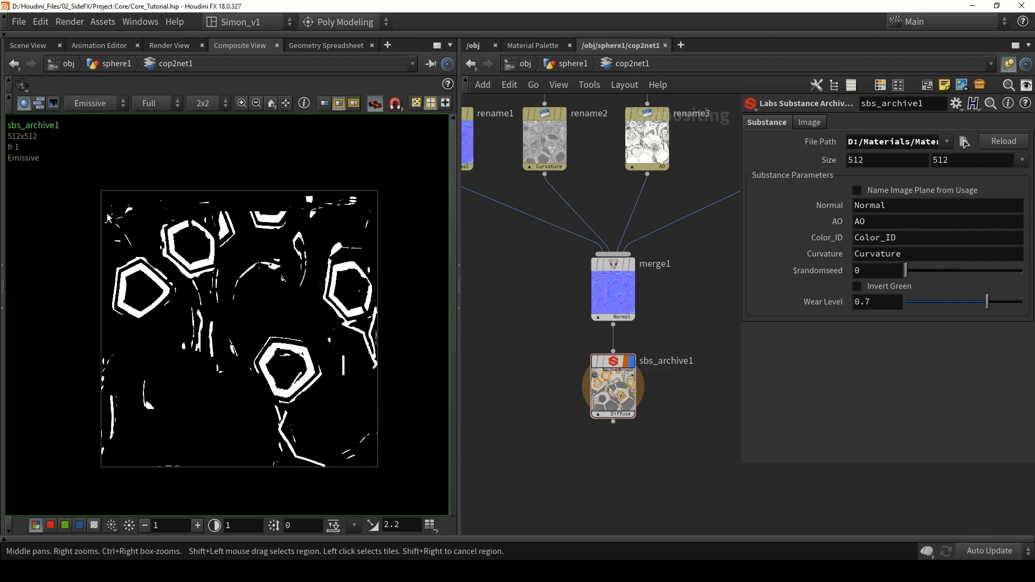
left_click(95, 103)
left_click(95, 130)
left_click(95, 102)
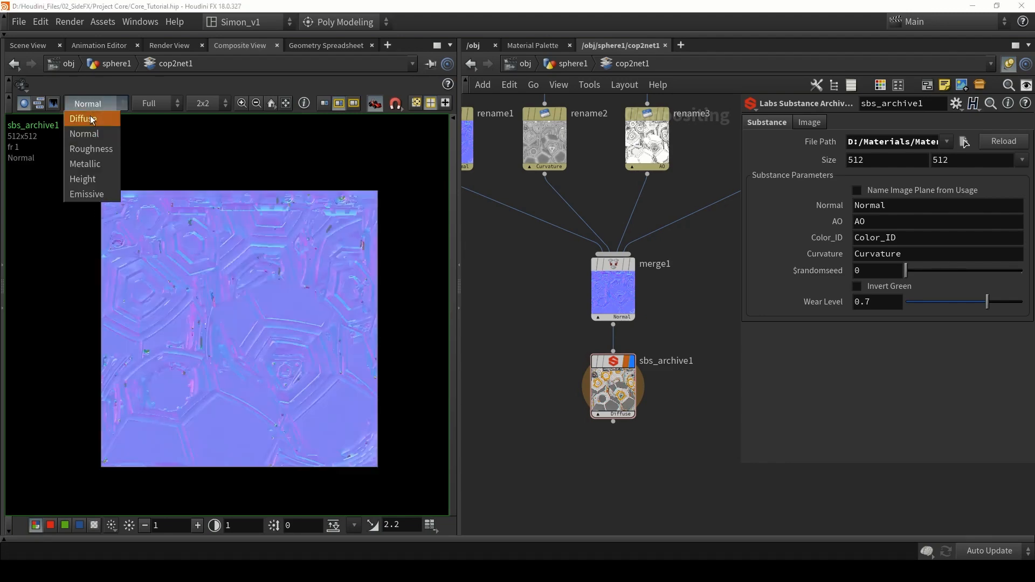
Show the Substance archive's Diffuse plane and try a Wear Level of 0.938, inspecting the wear on the texture up close.
left_click(95, 116)
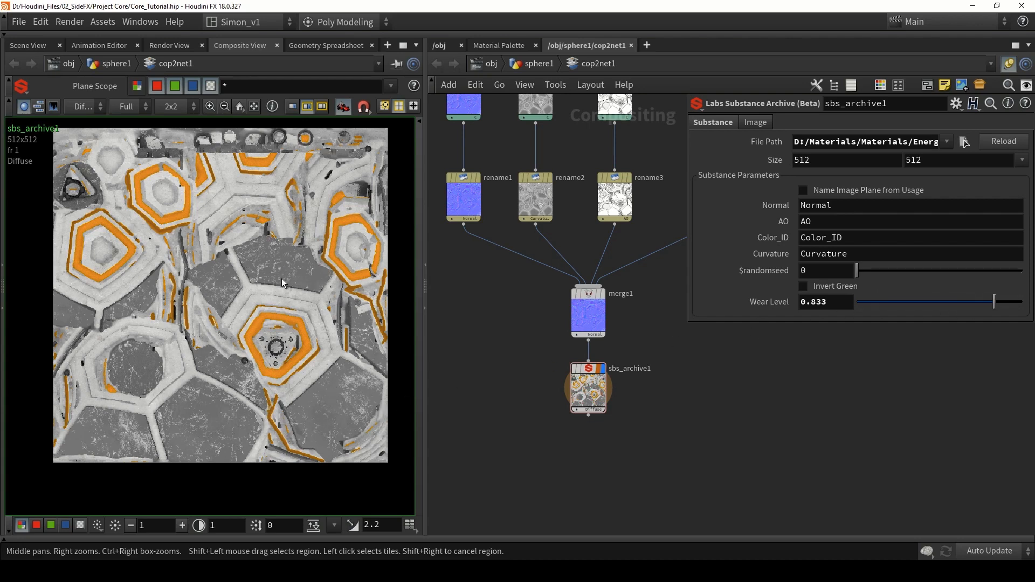
left_click_drag(1010, 308, 1013, 305)
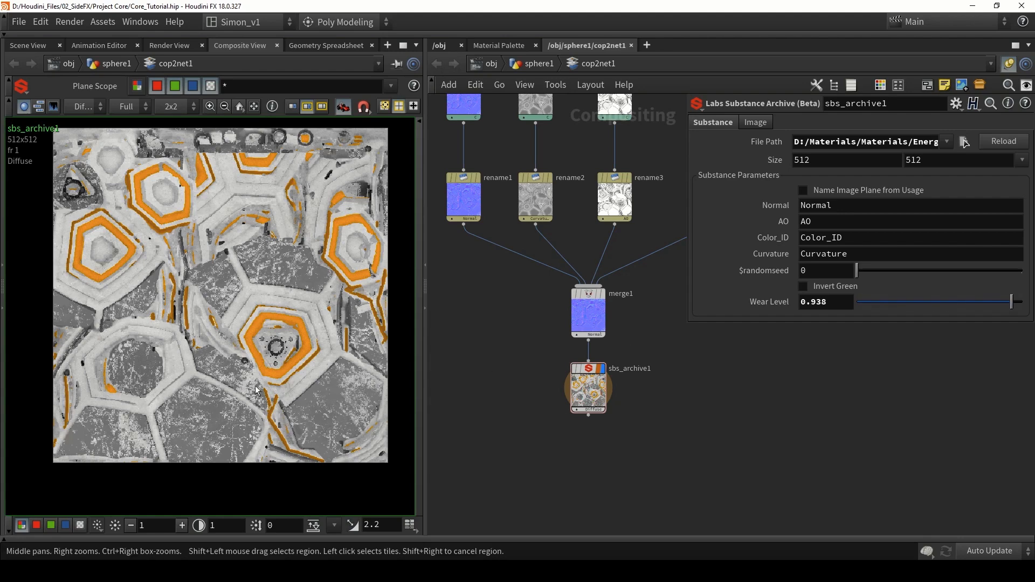
scroll(207, 402, "up", 3)
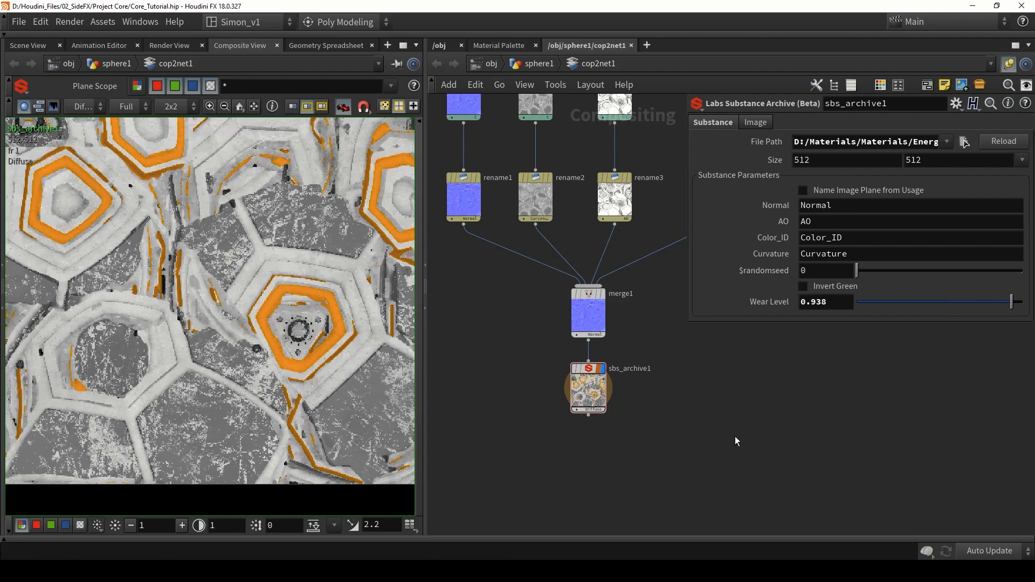
scroll(243, 424, "up", 2)
scroll(236, 415, "up", 4)
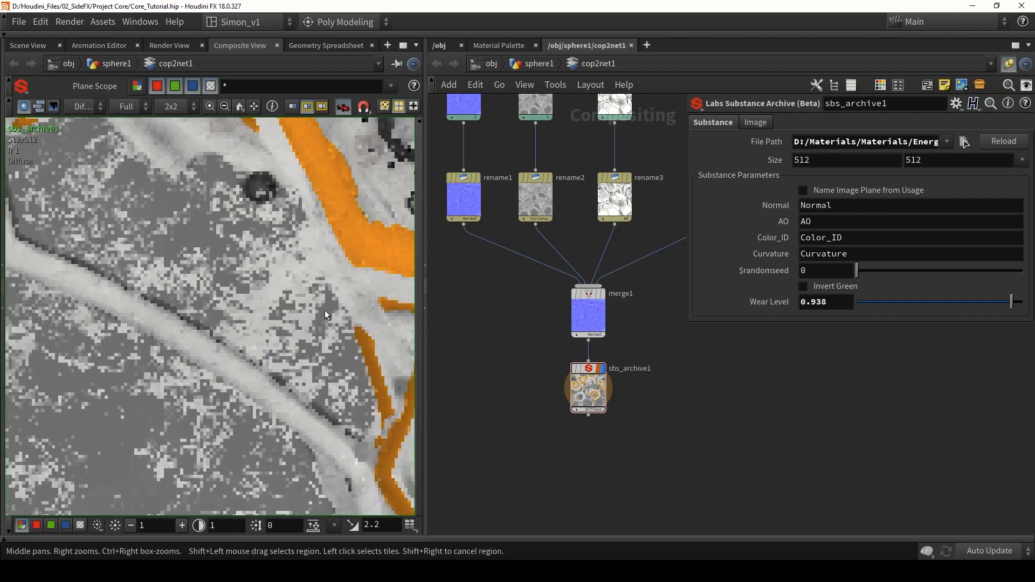
scroll(324, 310, "down", 7)
scroll(276, 327, "down", 5)
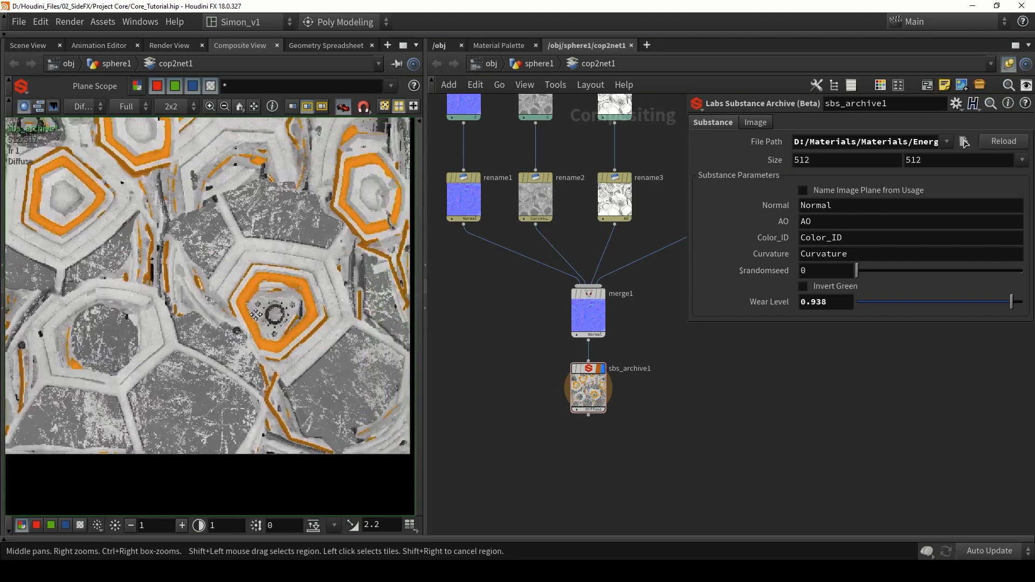
middle_click_drag(254, 330, 255, 314)
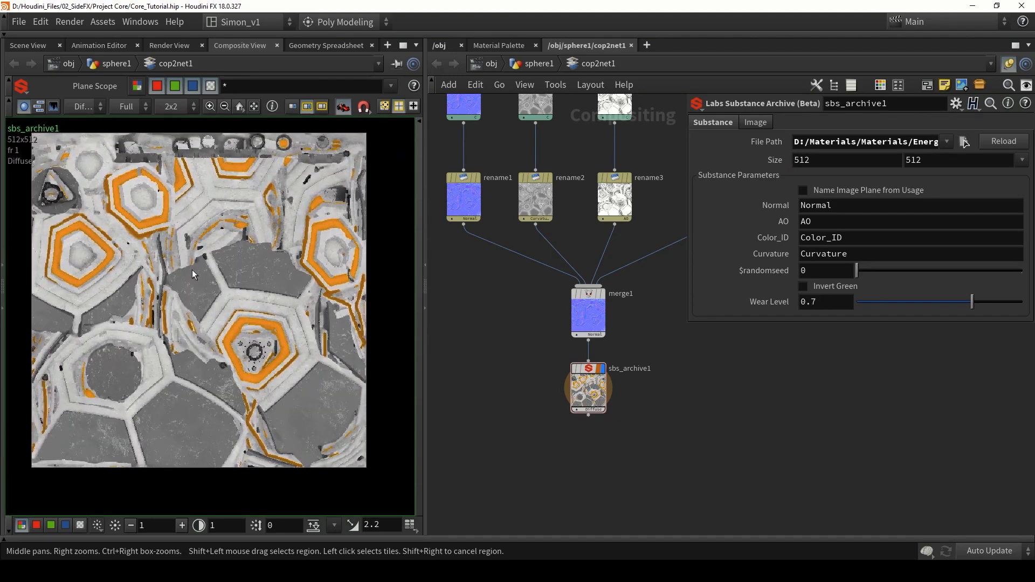
Add a ROP File Output node below sbs_archive1 with its output picture set to $HIP/render/Core_01/Core_01_Color.png.
middle_click_drag(518, 430, 537, 348)
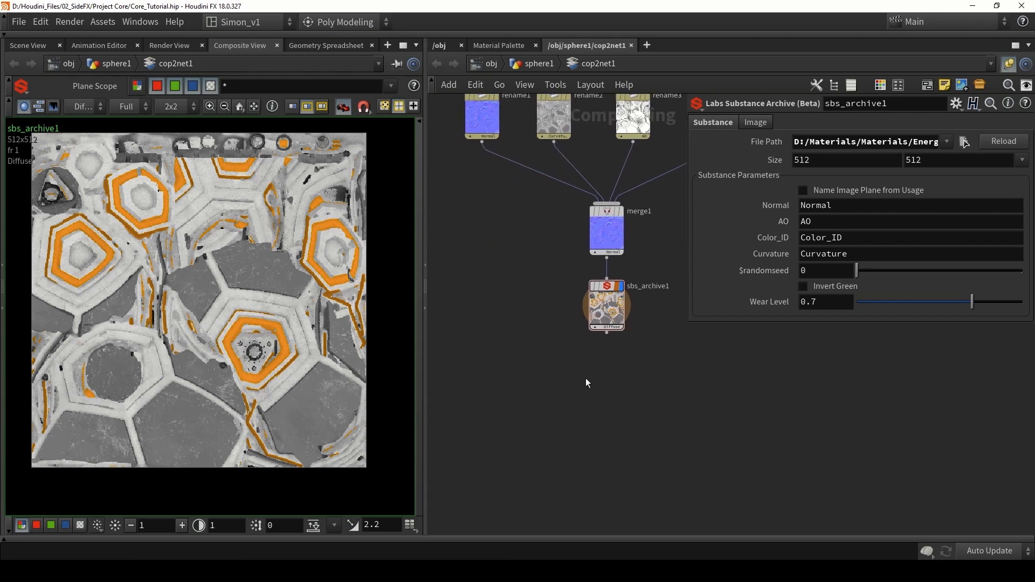
key("Tab")
type("ou")
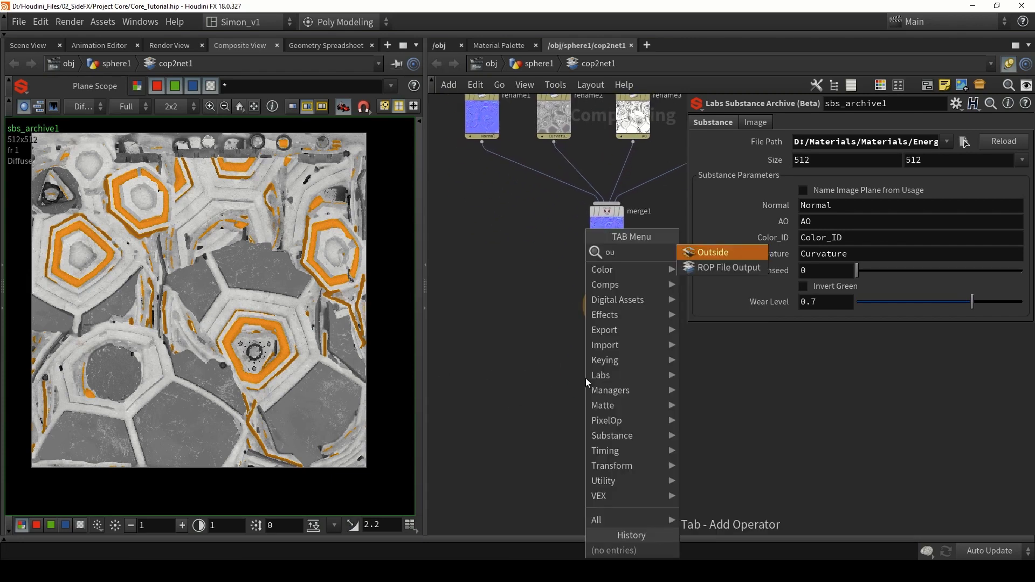
key("Down")
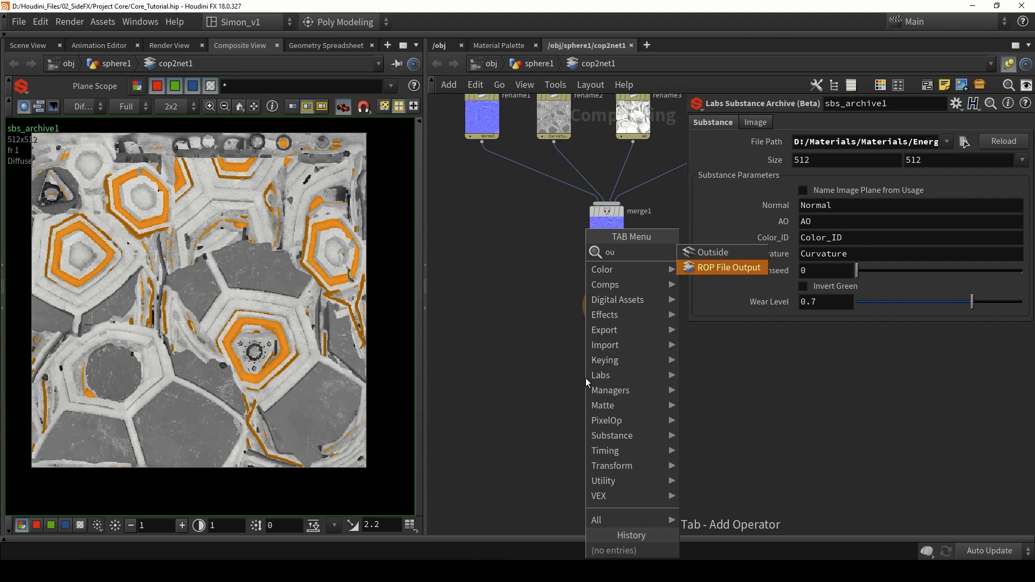
key("Return")
left_click(513, 435)
left_click_drag(513, 435, 492, 462)
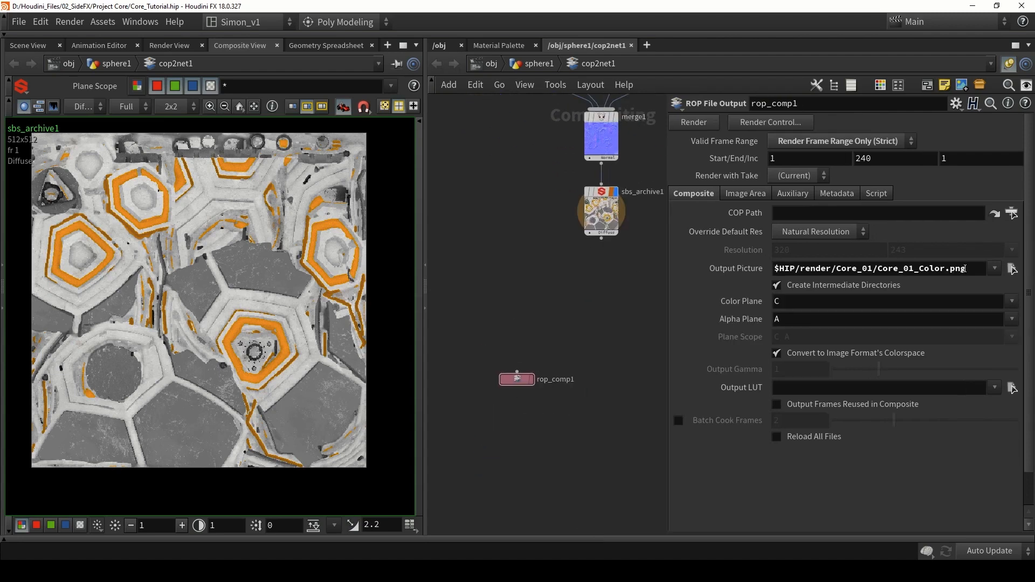
left_click_drag(965, 268, 837, 268)
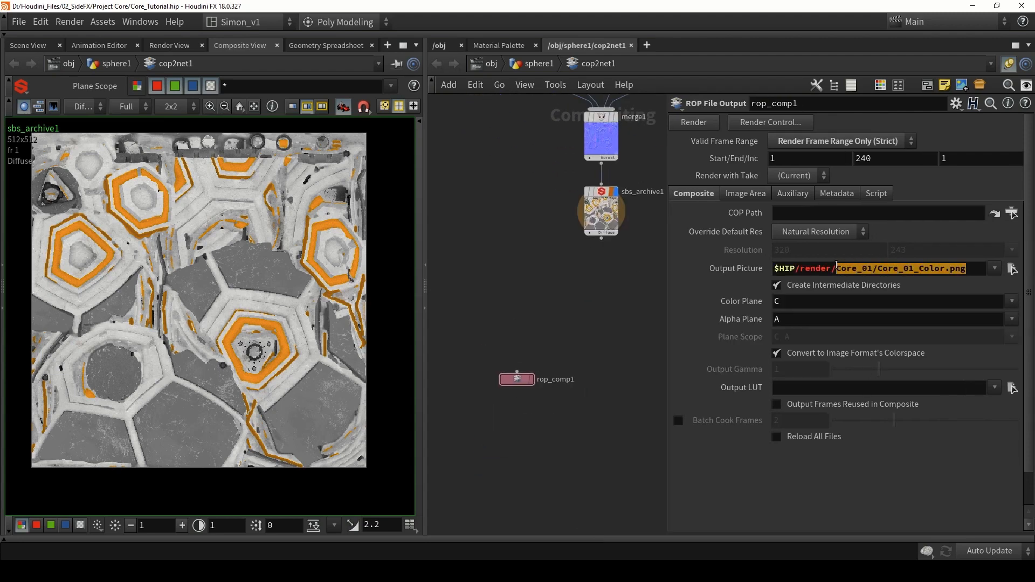
left_click(586, 330)
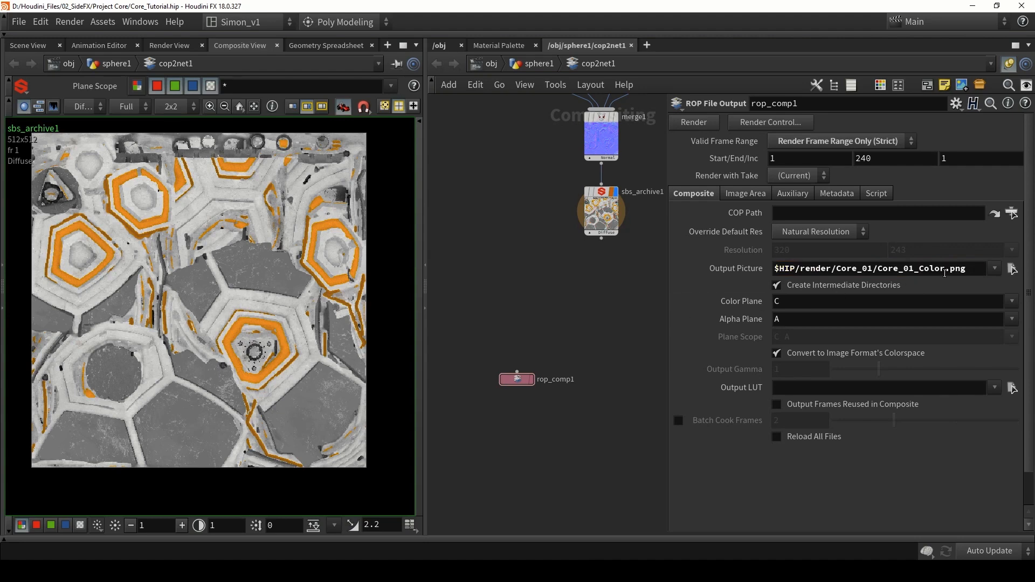
left_click_drag(945, 273, 917, 273)
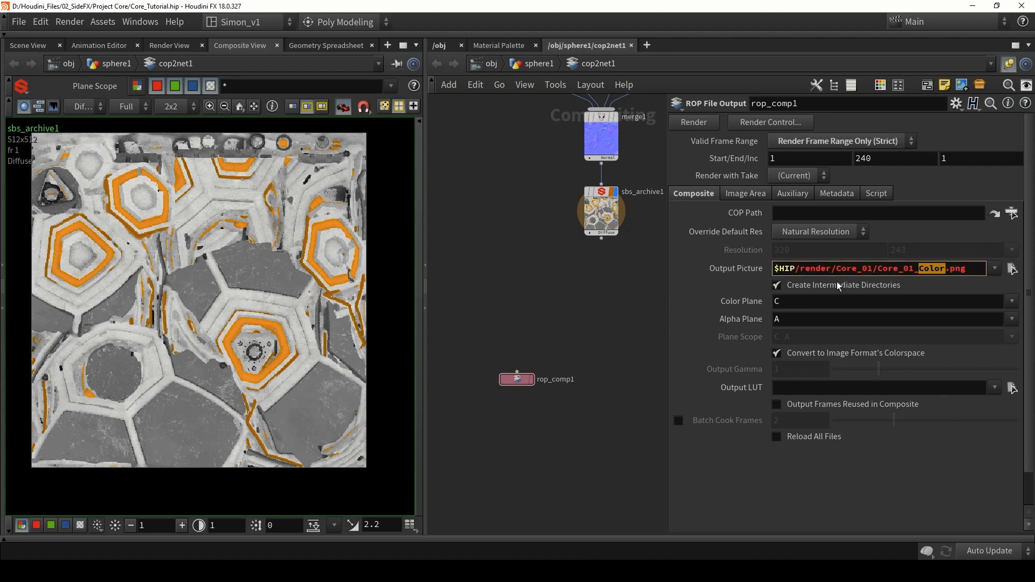
Connect sbs_archive1 to the ROP File Output node and set its Color Plane to Diffuse.
left_click_drag(601, 239, 603, 328)
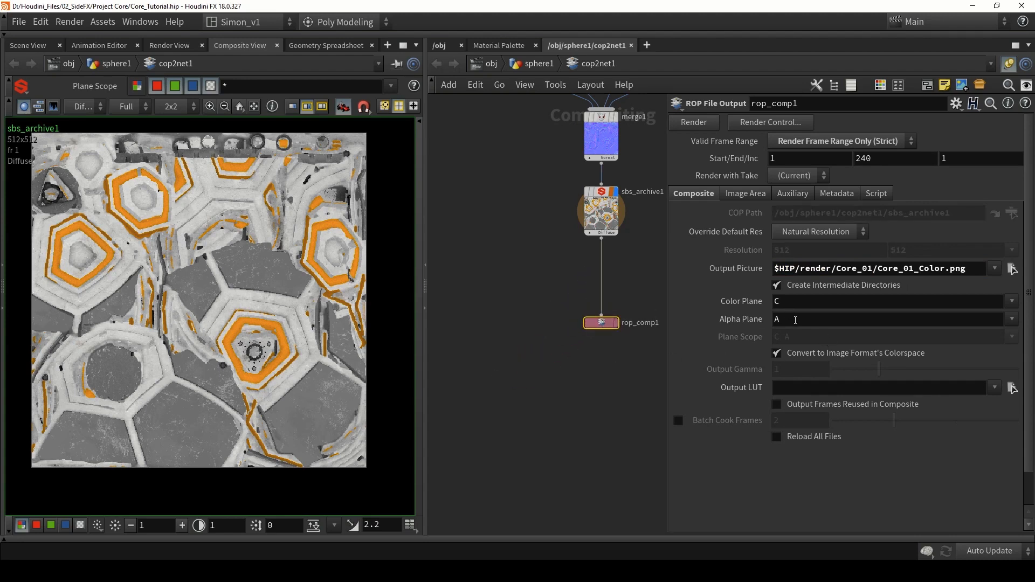
left_click(798, 302)
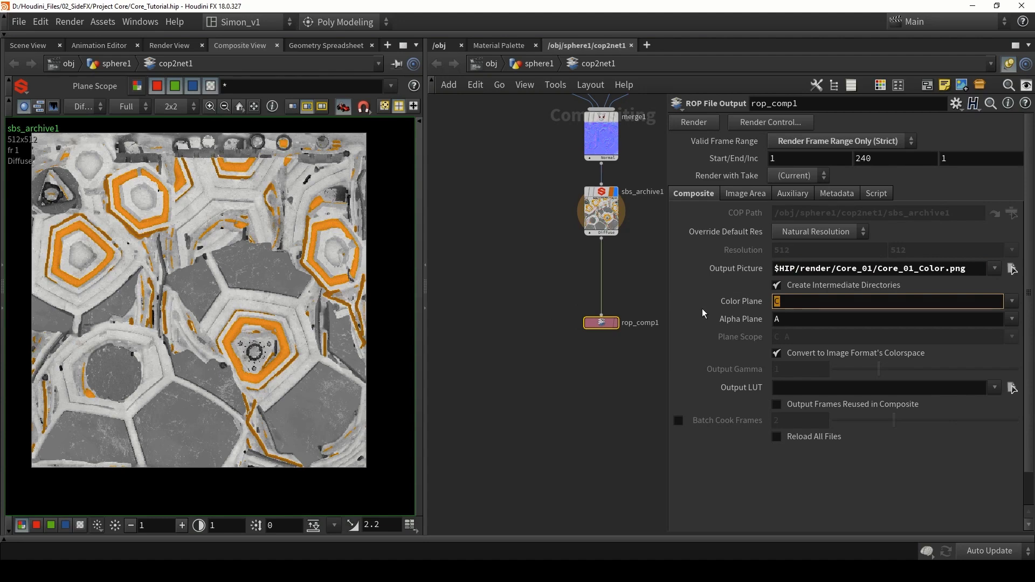
key("BackSpace")
middle_click(611, 222)
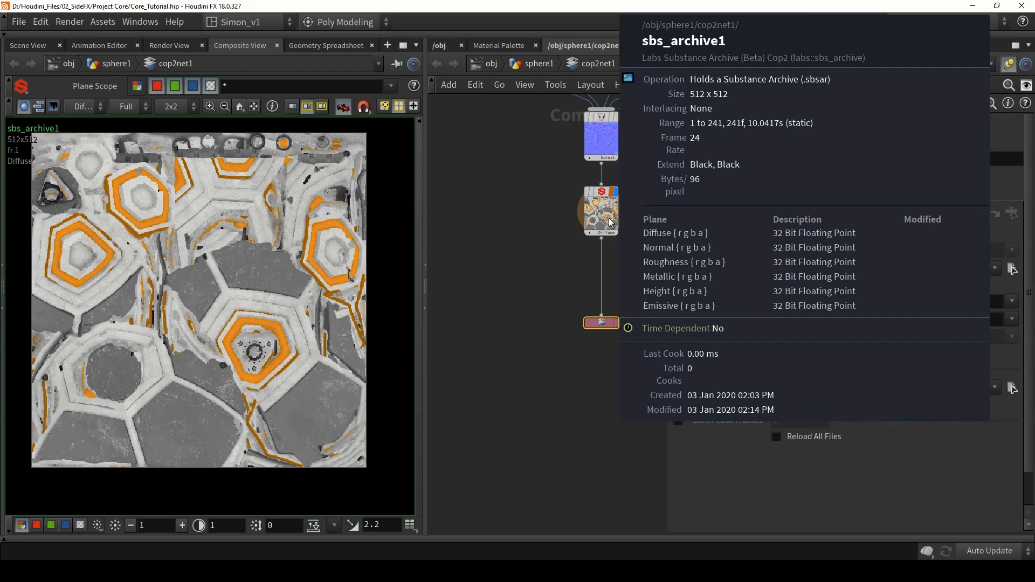
left_click(1011, 301)
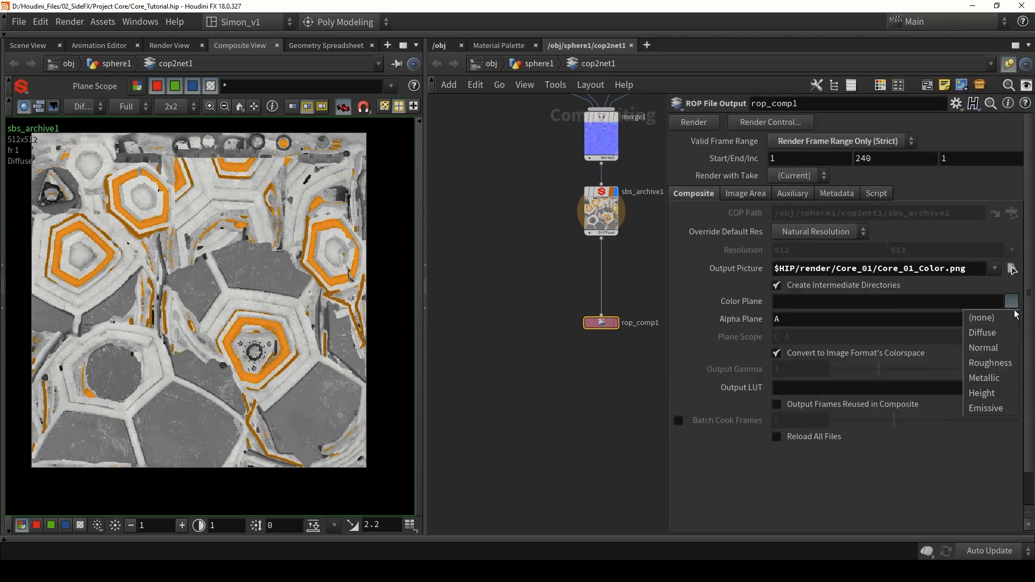
left_click(997, 333)
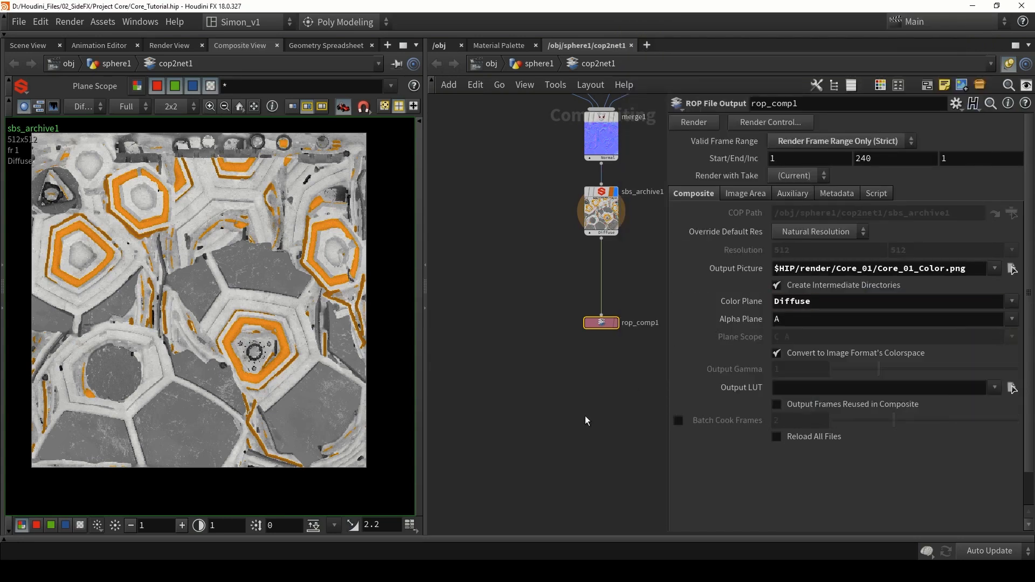
Set the file output's Valid Frame Range to Render Current Frame and save the scene.
left_click(799, 143)
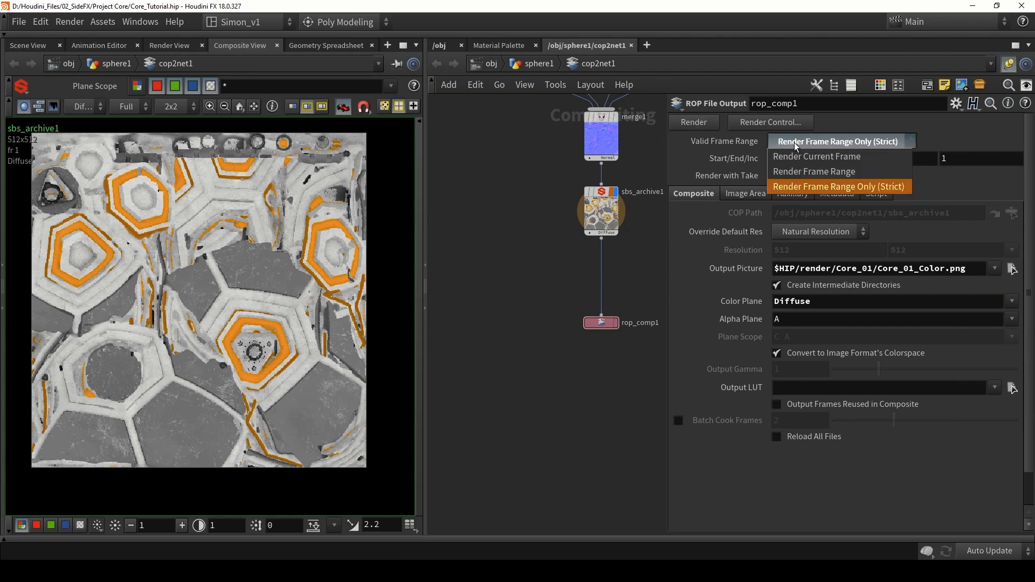
left_click(799, 157)
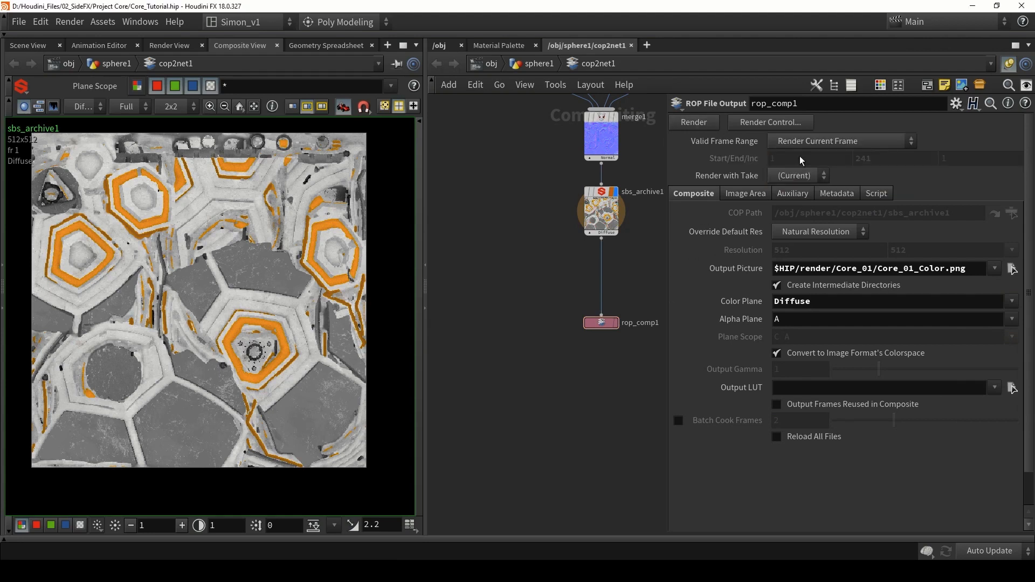
key("ctrl+s")
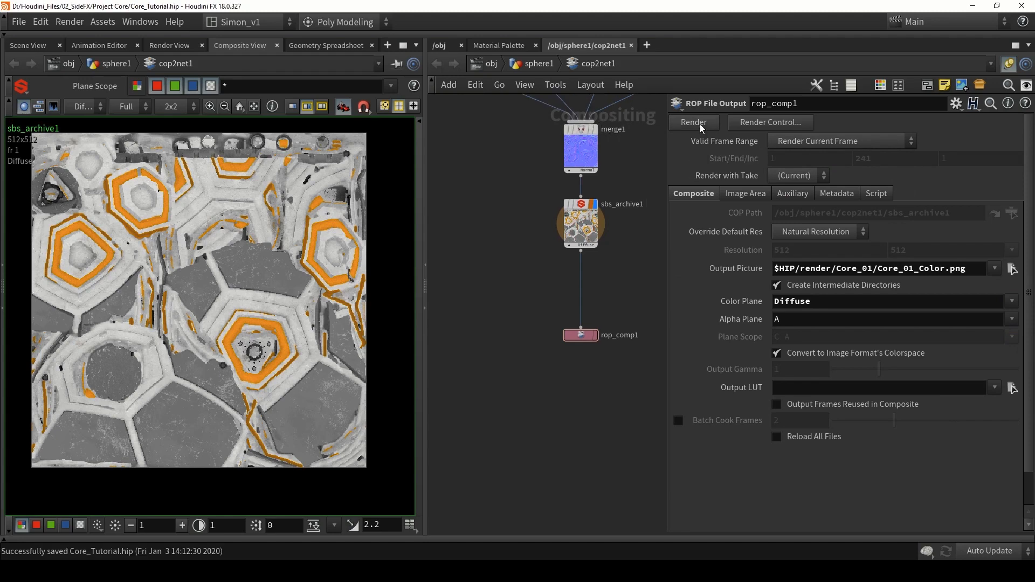
In the sphere1 network, add a UV Quick Shade node fed by simple_baker1 and display it in the scene view.
key("u")
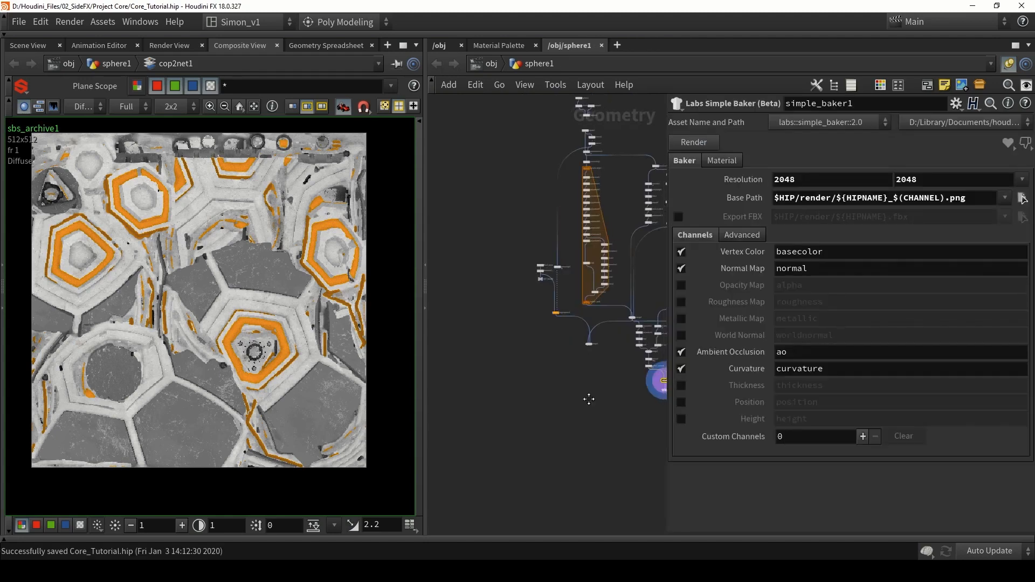
left_click(44, 50)
key("g")
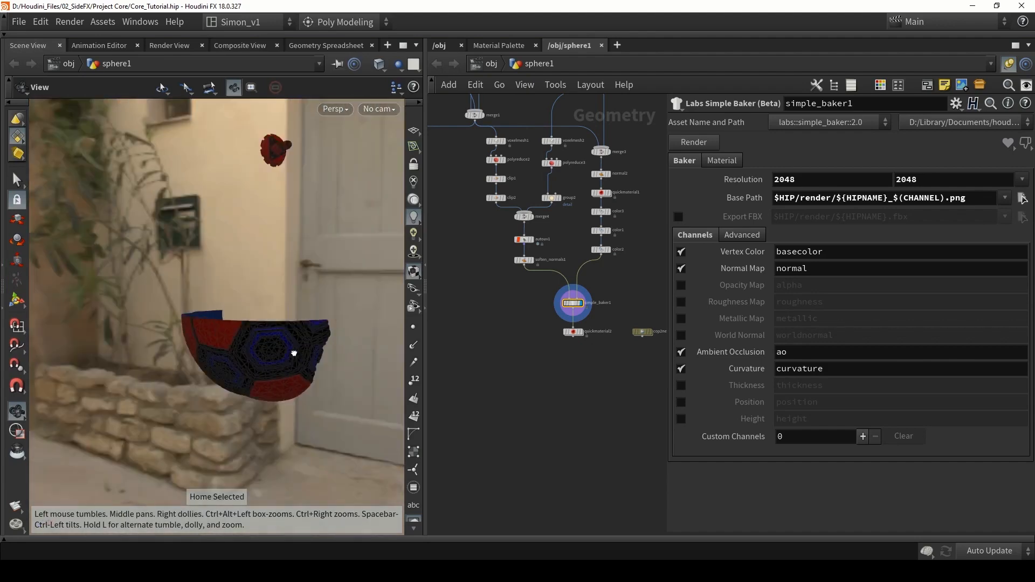
left_click_drag(294, 353, 266, 358)
scroll(649, 167, "up", 2)
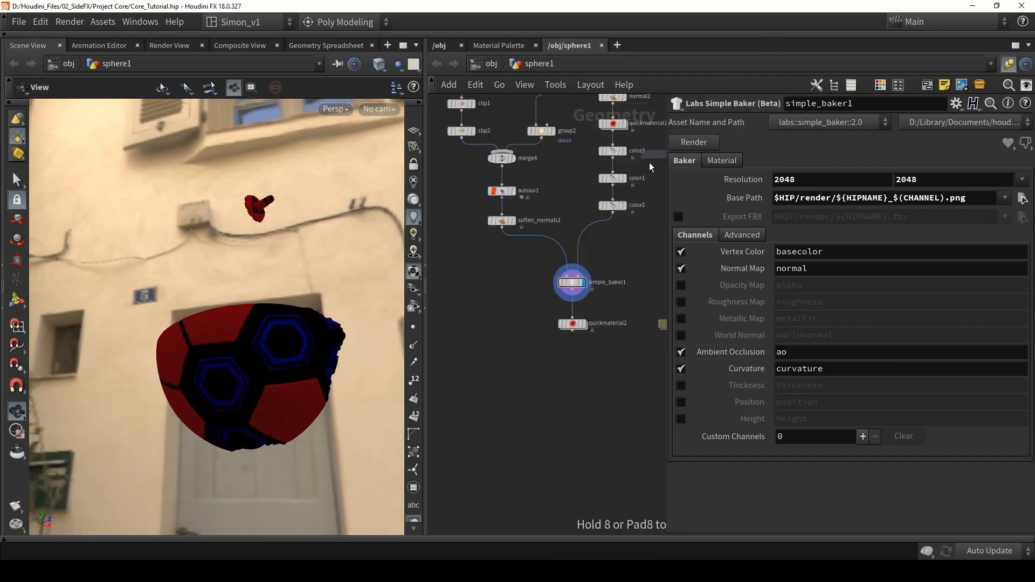
left_click(520, 363)
scroll(573, 291, "up", 3)
left_click_drag(571, 289, 481, 399)
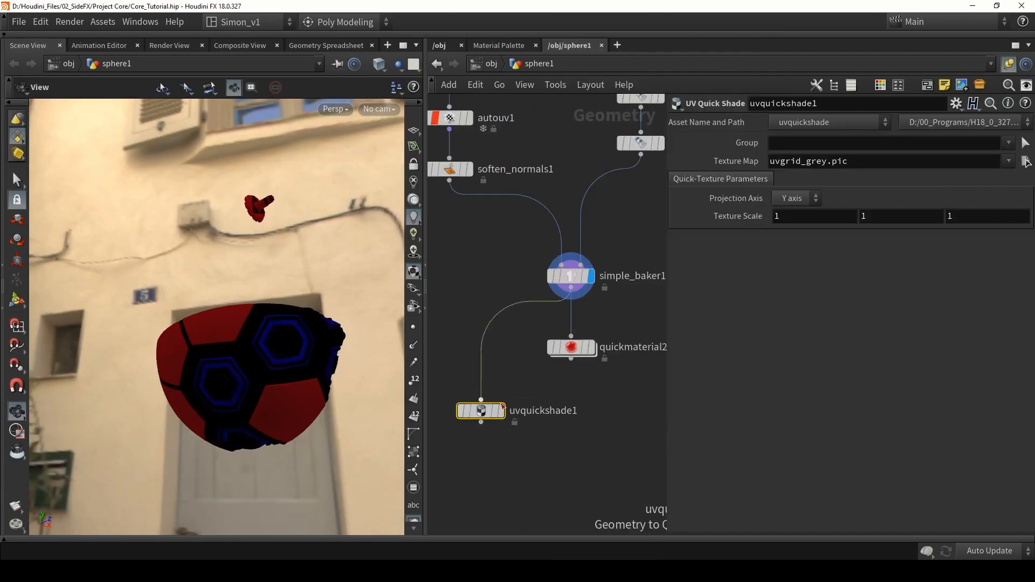
left_click(501, 409)
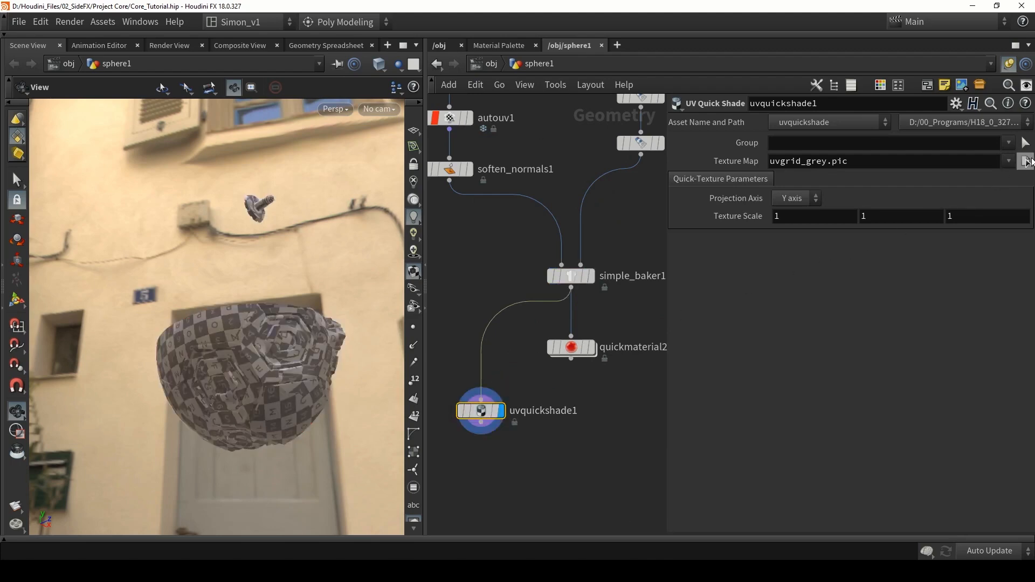
Load the rendered core color image as the UV Quick Shade's texture map and inspect it on the model.
left_click(1026, 162)
left_click(823, 209)
left_click(936, 435)
left_click_drag(270, 345, 231, 386)
middle_click_drag(237, 291, 265, 373)
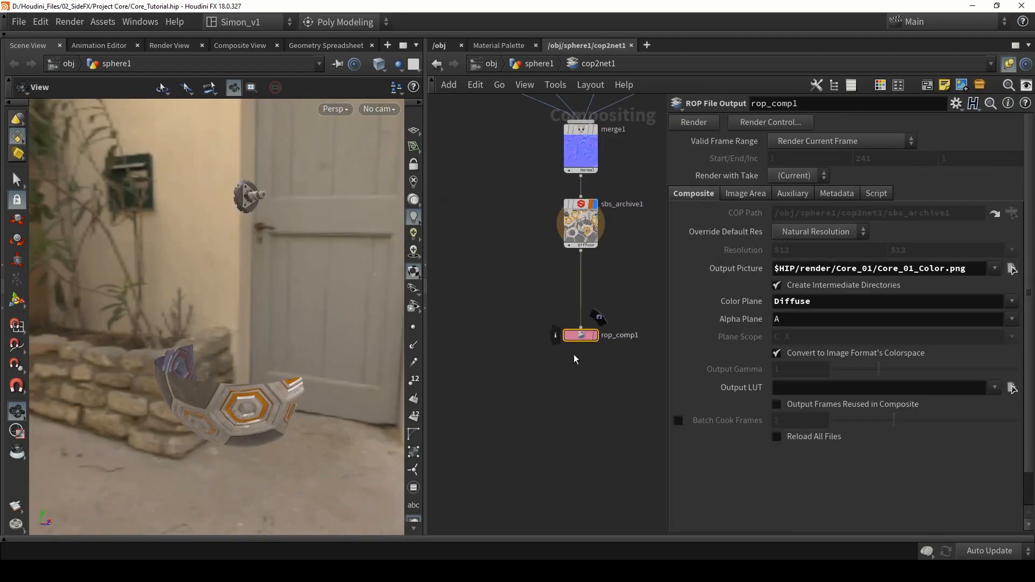
Back in cop2net1, move rop_comp1 aside and duplicate it next to the original, keeping the sbs_archive1 connection.
middle_click_drag(585, 334, 506, 326)
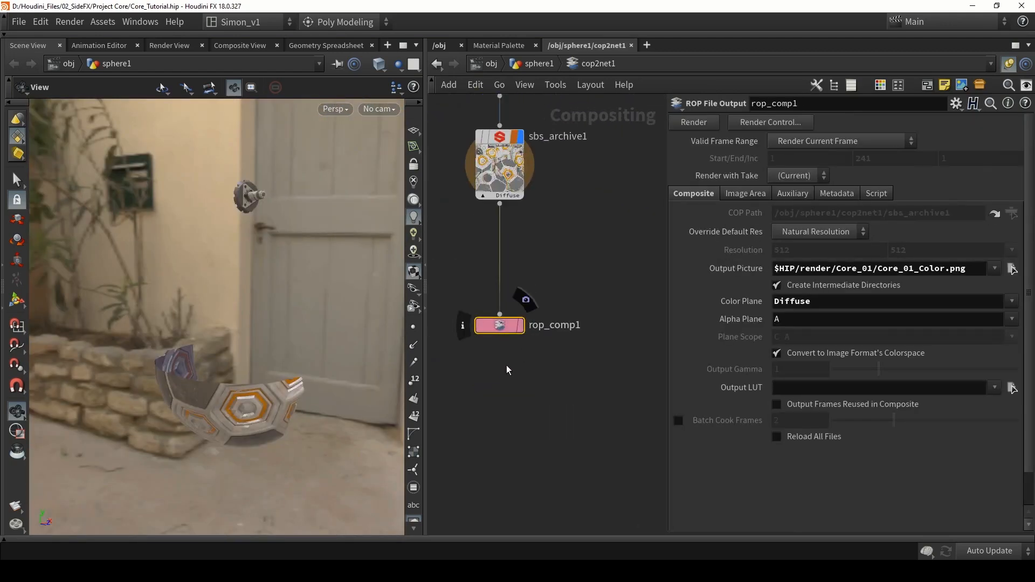
middle_click_drag(506, 366, 558, 351)
left_click_drag(553, 315, 479, 356)
left_click_drag(480, 357, 593, 356, "alt")
Rename the original ROP File Output node to COLOR and save the scene.
double_click(534, 351)
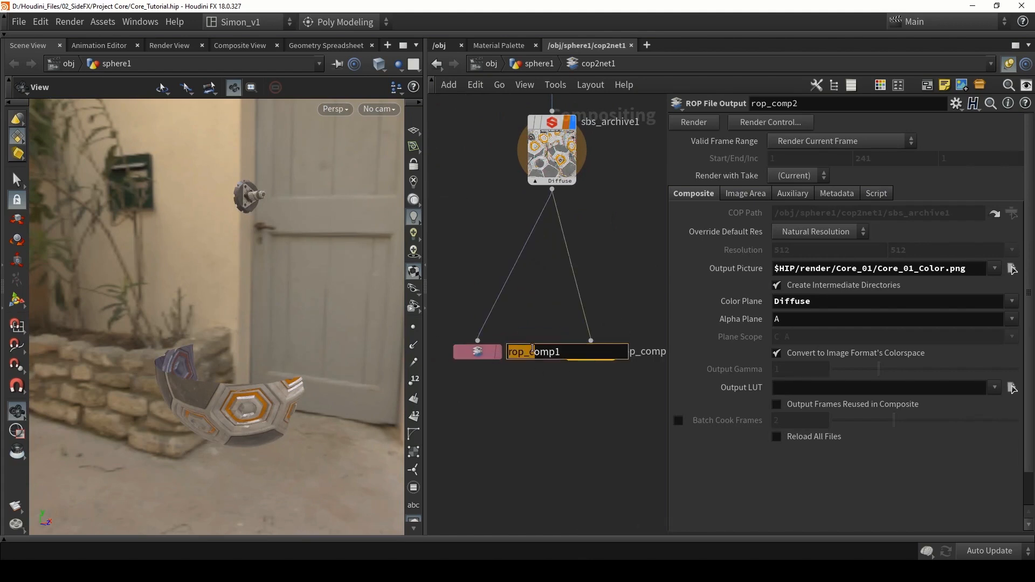
left_click(533, 349)
type("COLOR")
key("Return")
key("ctrl+s")
Rename the duplicated ROP File Output node to NORMAL.
double_click(582, 353)
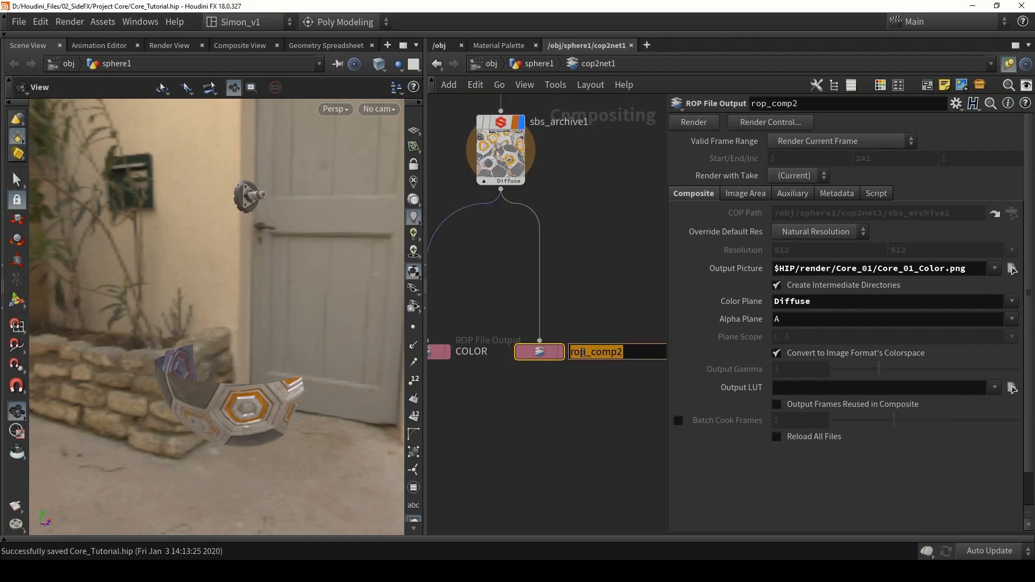
type("NOR")
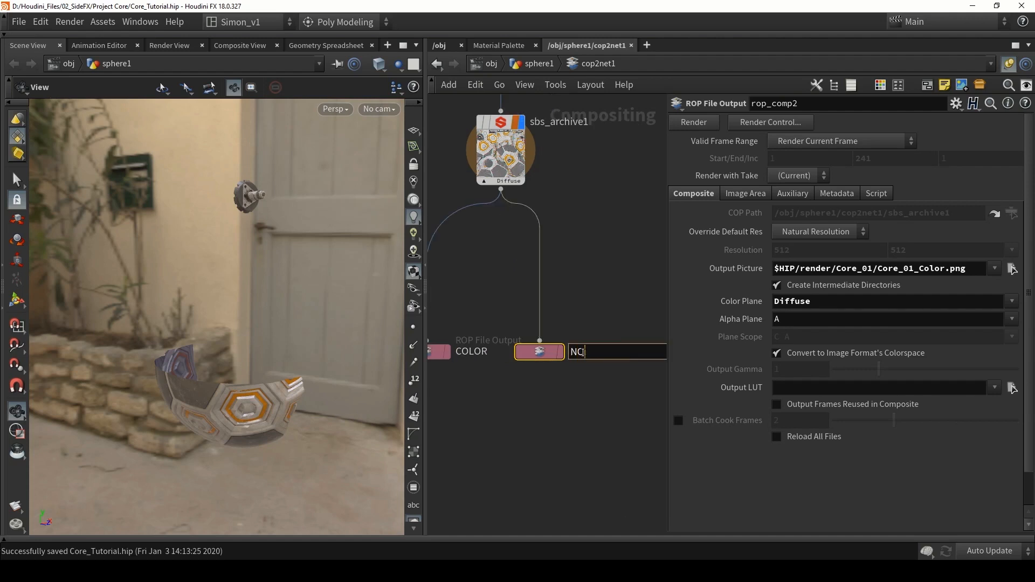
type("AL")
key("Return")
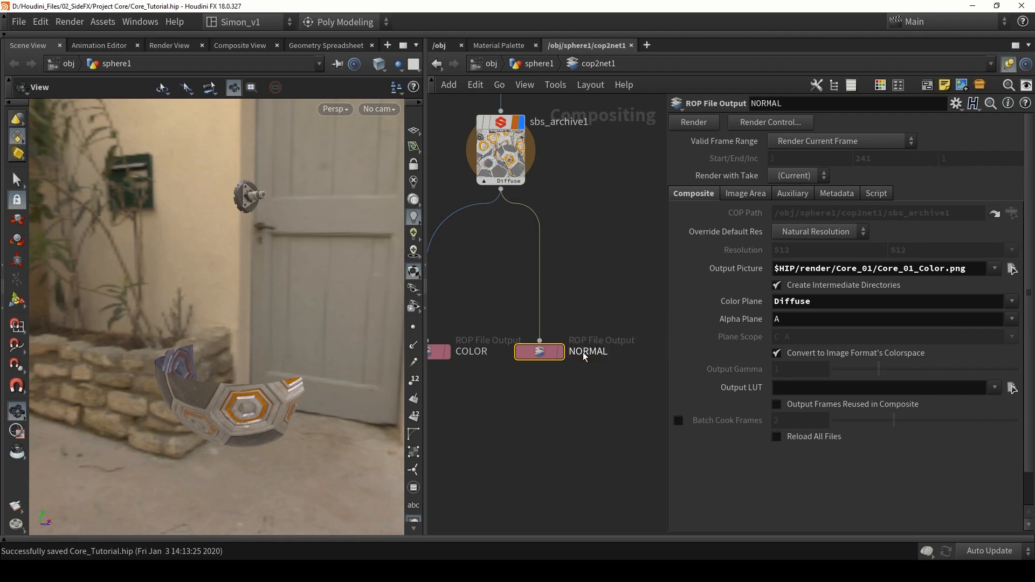
Add a Labs Normal Invert node between sbs_archive1 and the NORMAL output, beside their connecting wire.
scroll(582, 284, "up", 1)
key("Tab")
type("inv")
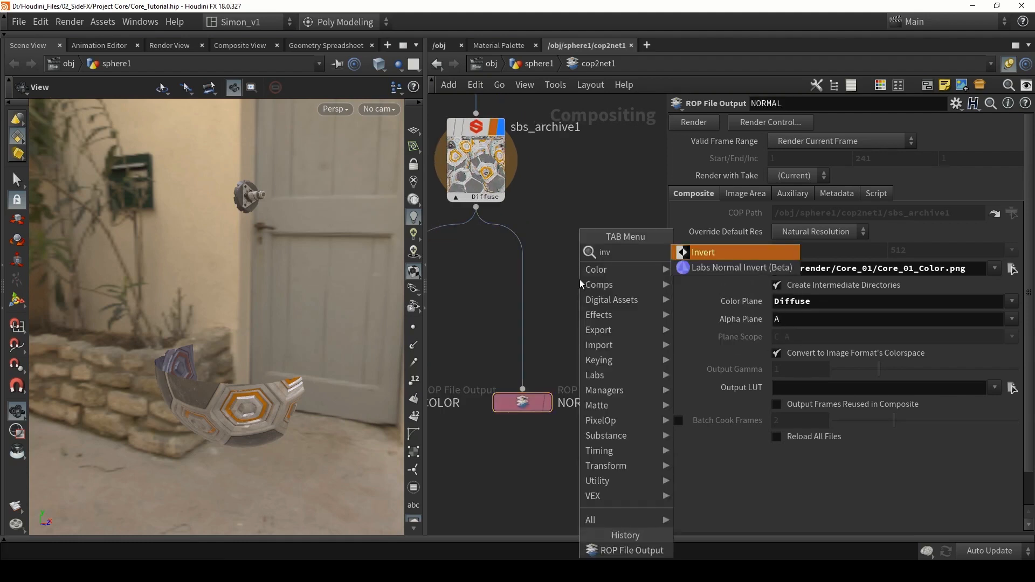
key("Down")
key("Return")
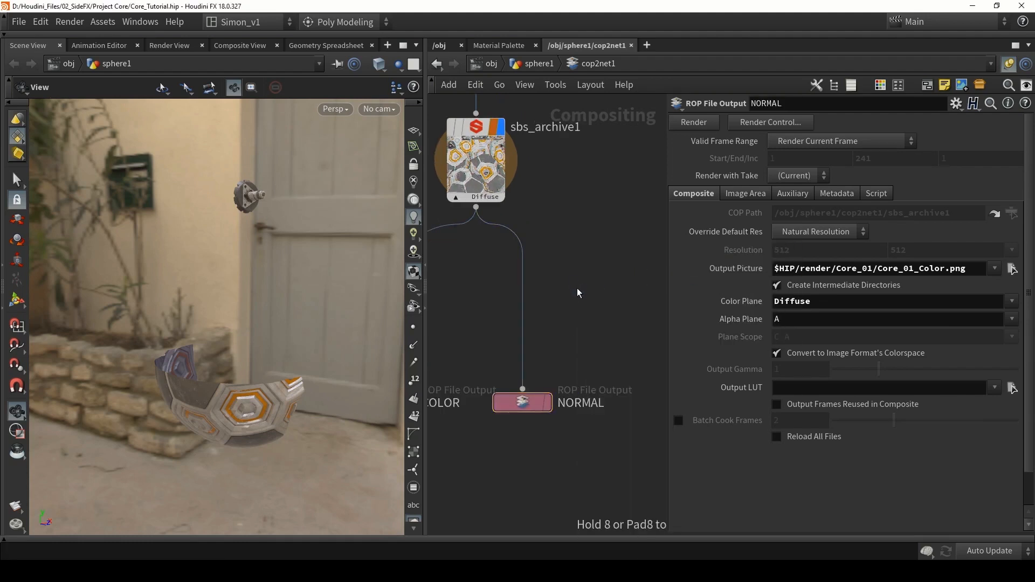
left_click(575, 308)
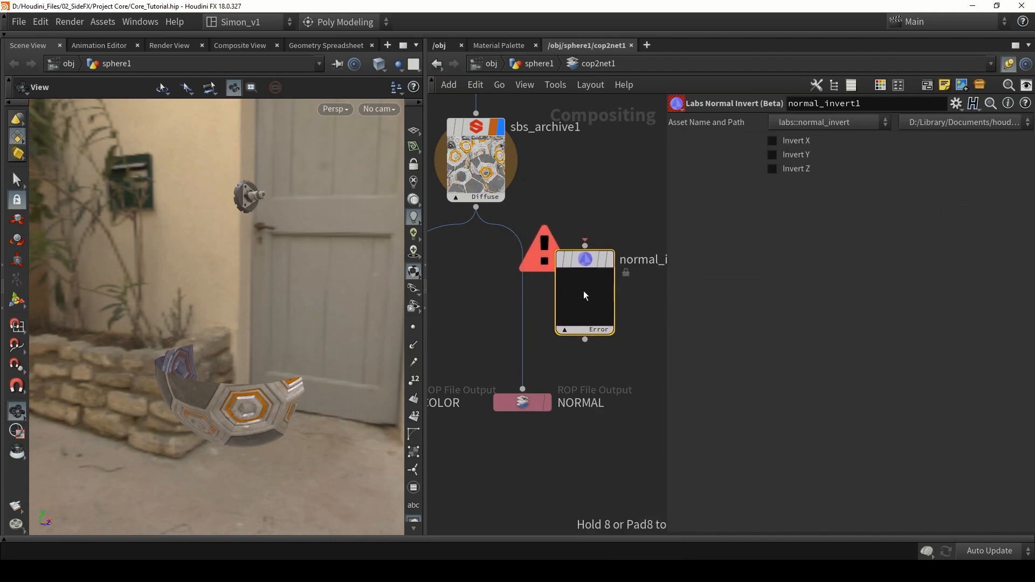
Reposition the Labs Normal Invert node beside the wire running from sbs_archive1 to the NORMAL output.
mouse_move(583, 296)
left_mouse_down()
mouse_move(566, 282)
mouse_move(586, 311)
left_mouse_up()
middle_click_drag(498, 332, 536, 288)
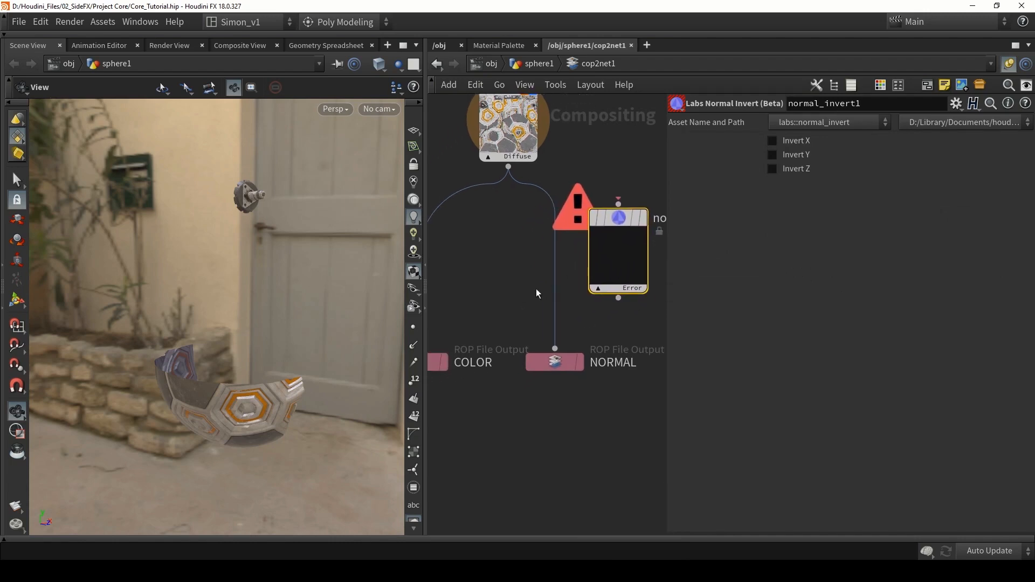
left_click_drag(633, 241, 616, 249)
middle_click_drag(616, 249, 502, 251)
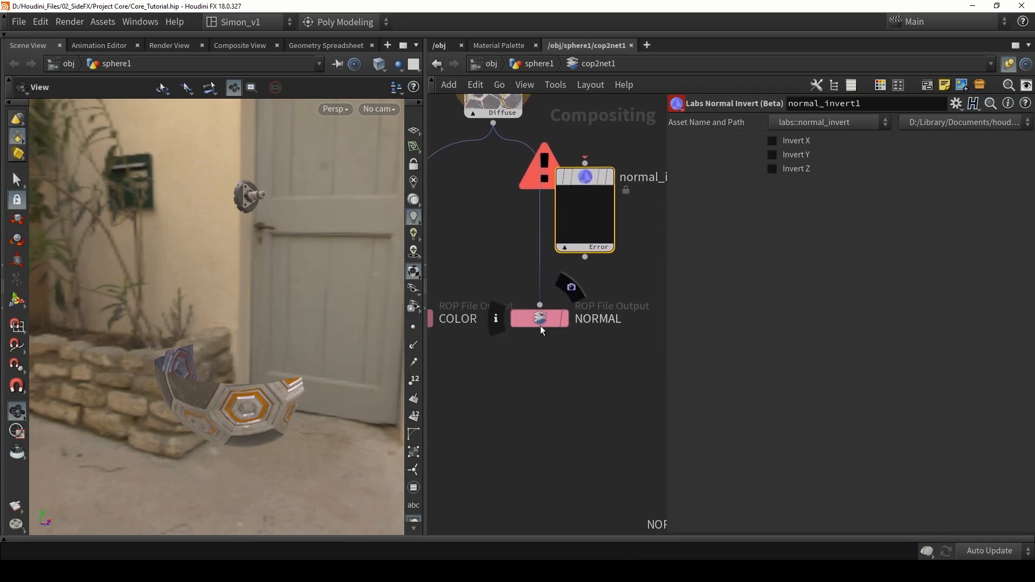
left_click_drag(576, 218, 589, 210)
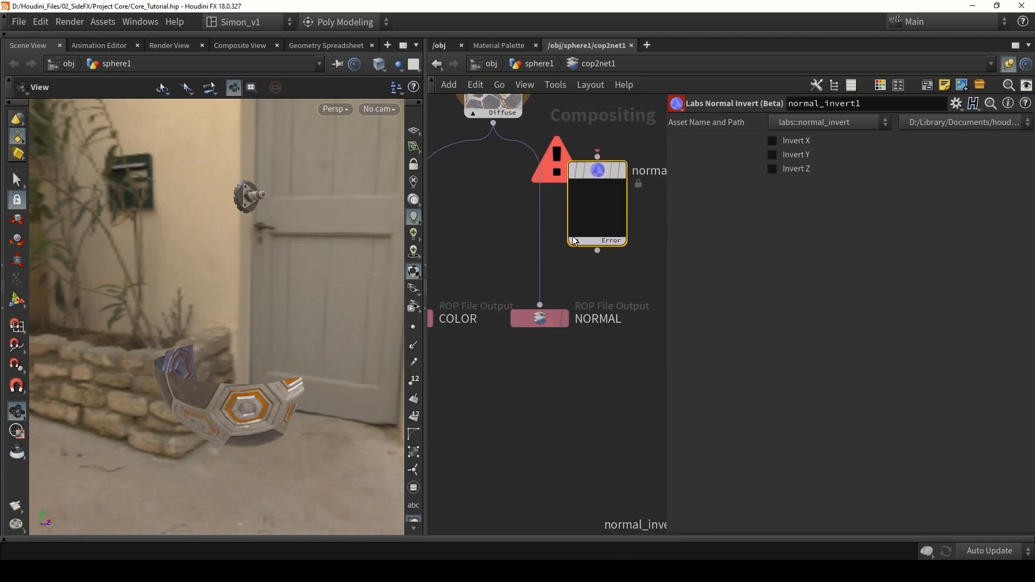
Set the NORMAL output's color plane to Normal and its output picture to $HIP/render/Core_01/Core_01_Normal.png.
left_click(539, 318)
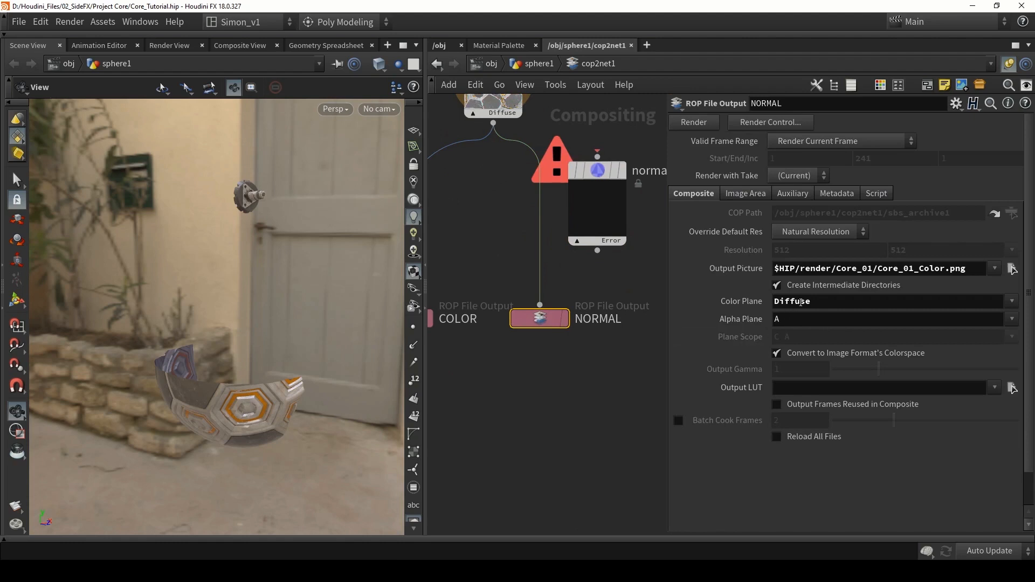
left_click_drag(814, 301, 695, 302)
key("BackSpace")
left_click(1012, 301)
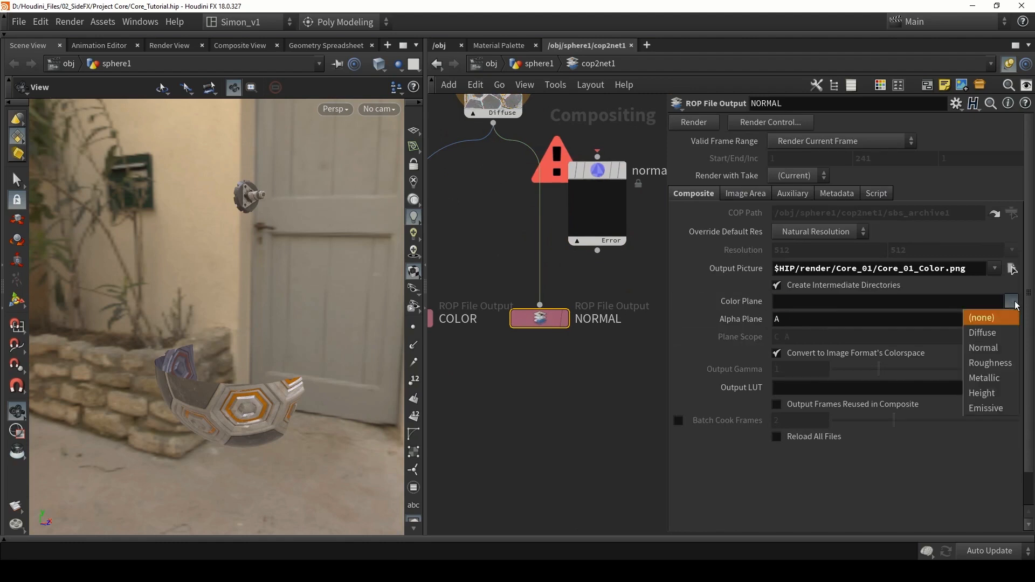
left_click(981, 347)
left_click_drag(942, 272, 919, 272)
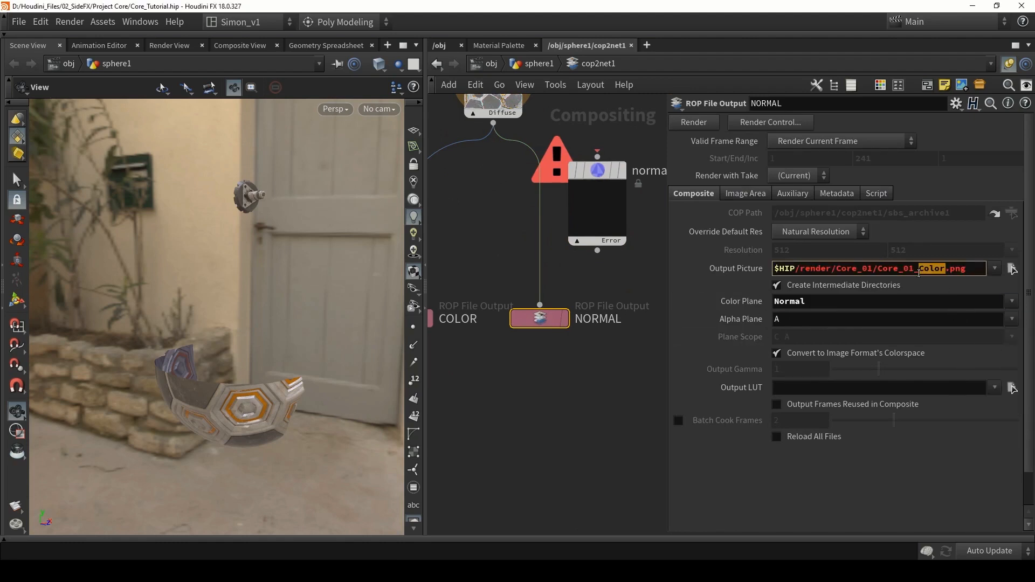
key("BackSpace")
type("Normal")
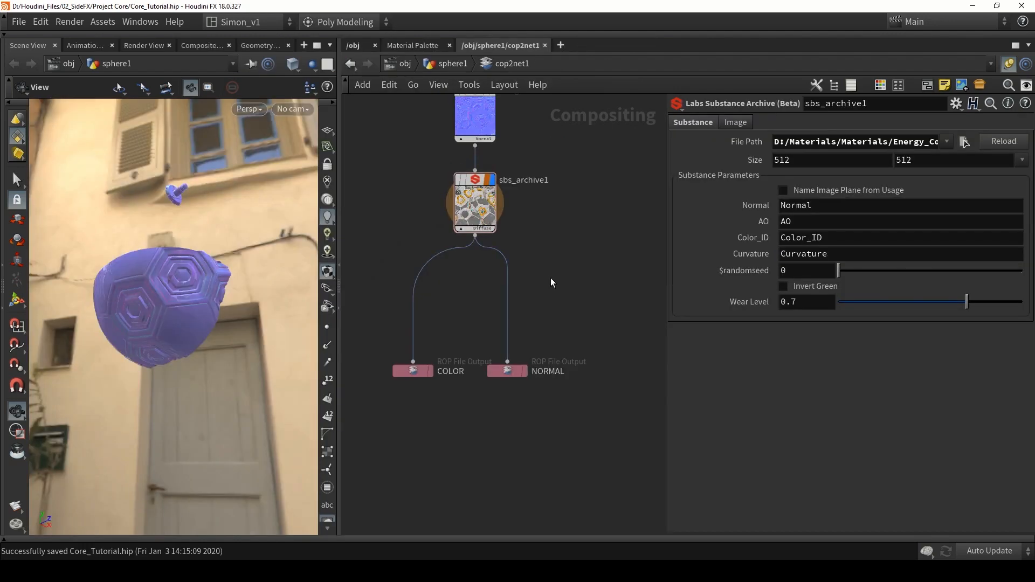
Shift the COLOR and NORMAL output nodes sideways below sbs_archive1 to make room for another branch.
middle_click_drag(565, 295, 550, 286)
left_click_drag(559, 402, 379, 344)
left_click_drag(497, 368, 459, 369)
left_click(561, 262)
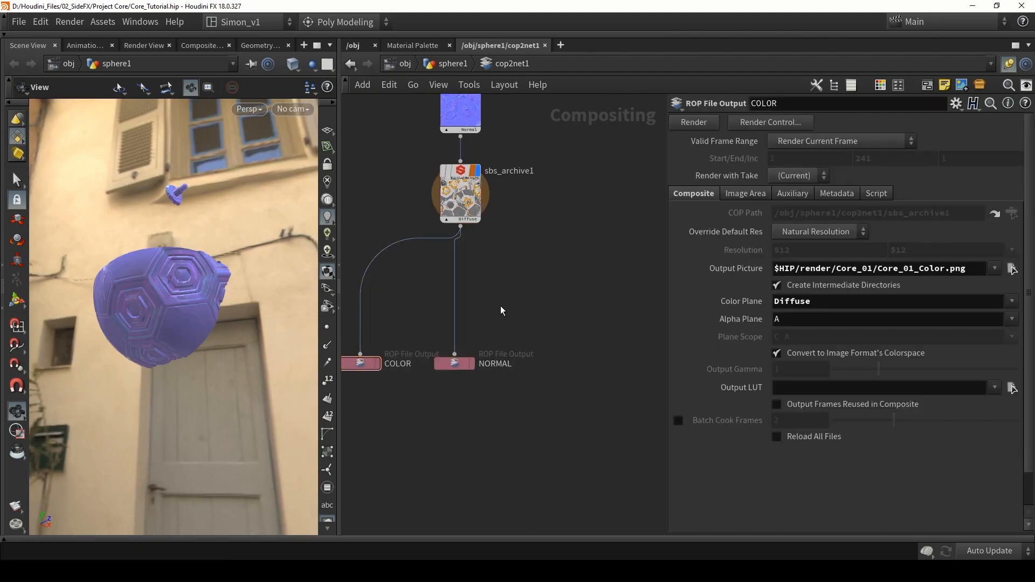
mouse_move(561, 262)
middle_mouse_down()
mouse_move(581, 272)
mouse_move(553, 271)
middle_mouse_up()
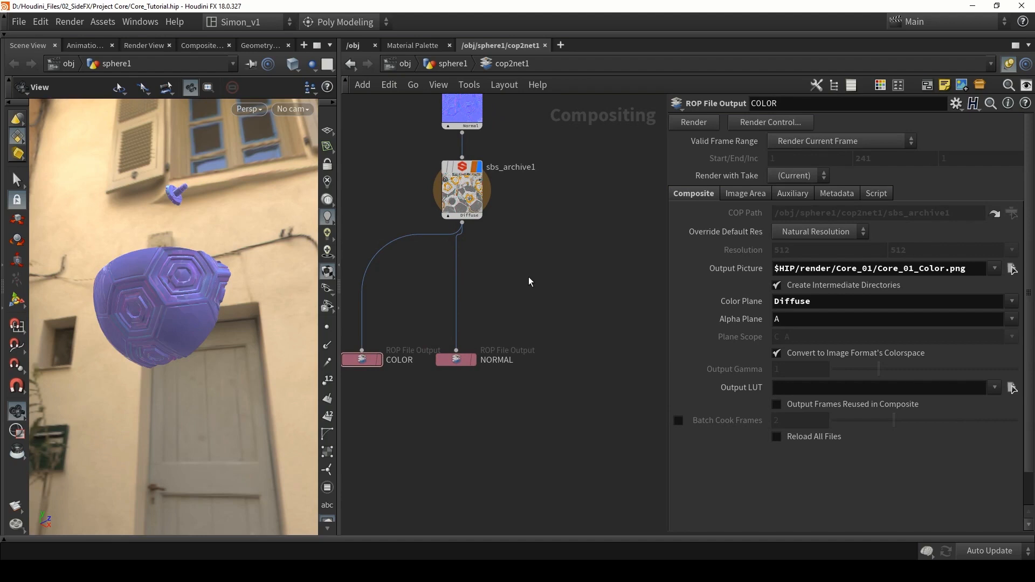
middle_click_drag(529, 281, 529, 256)
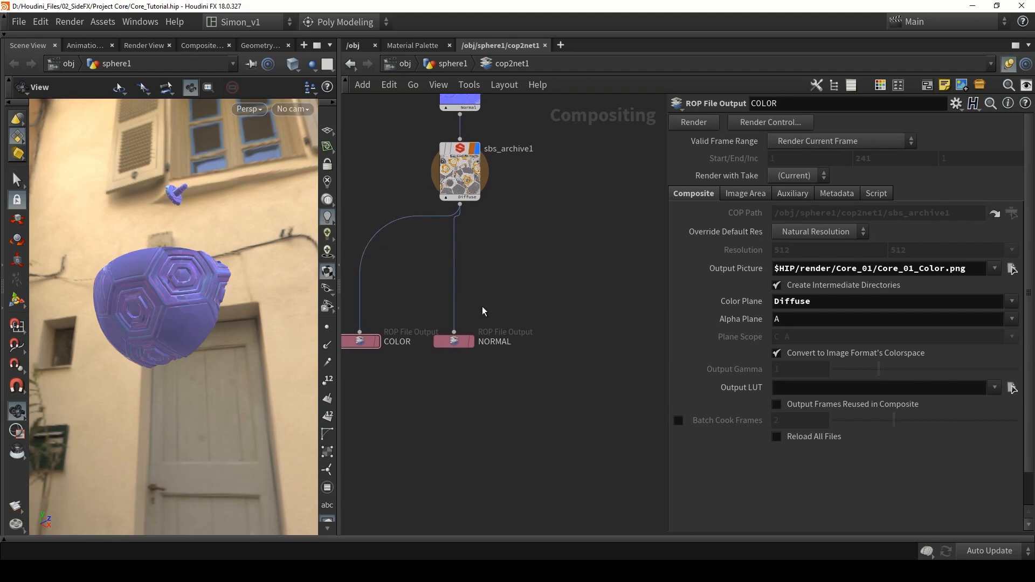
left_click_drag(454, 342, 457, 344)
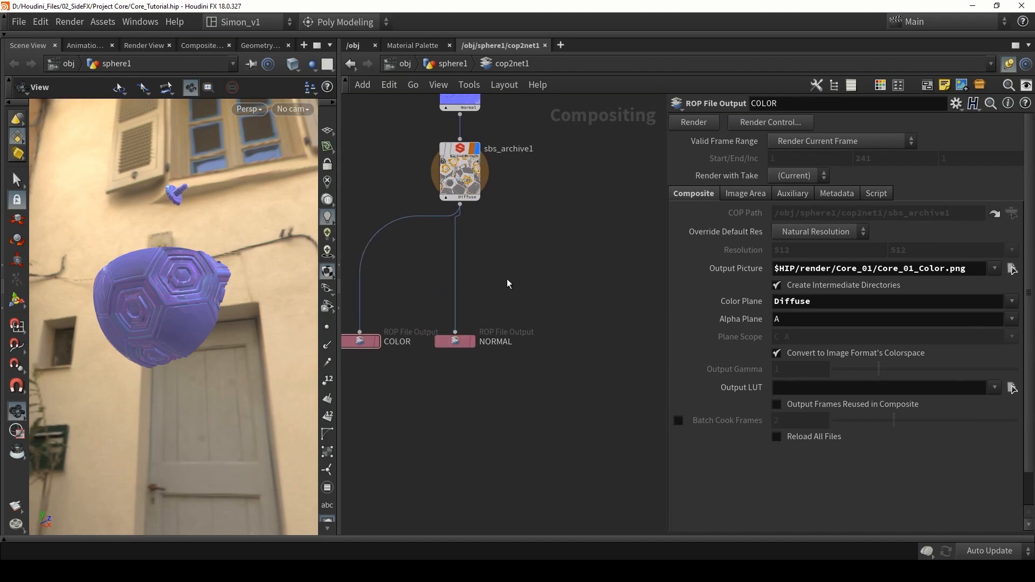
middle_click_drag(528, 251, 486, 258)
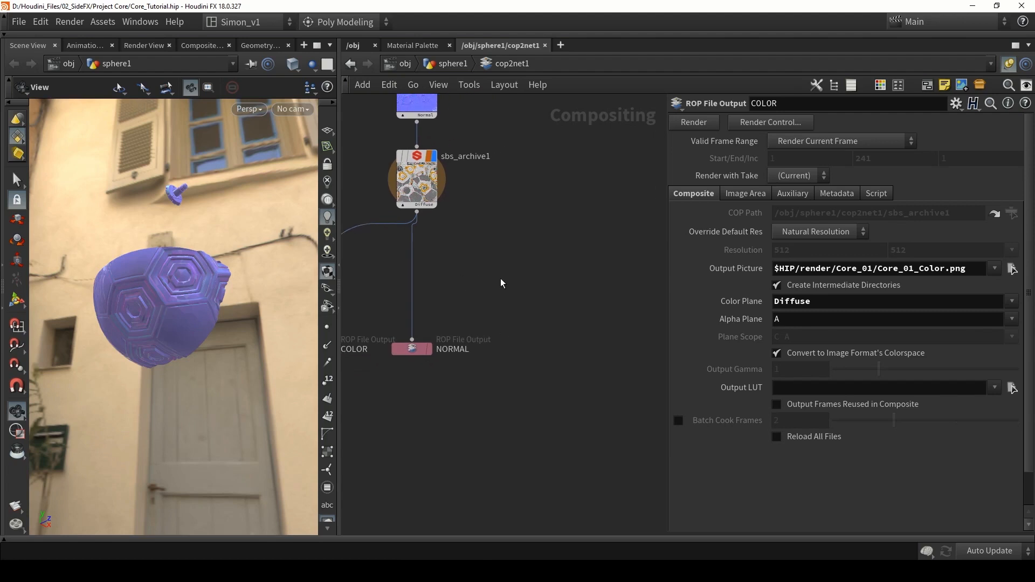
Add a Delete node beside the NORMAL branch and connect sbs_archive1 to its first input.
key("Tab")
type("rename")
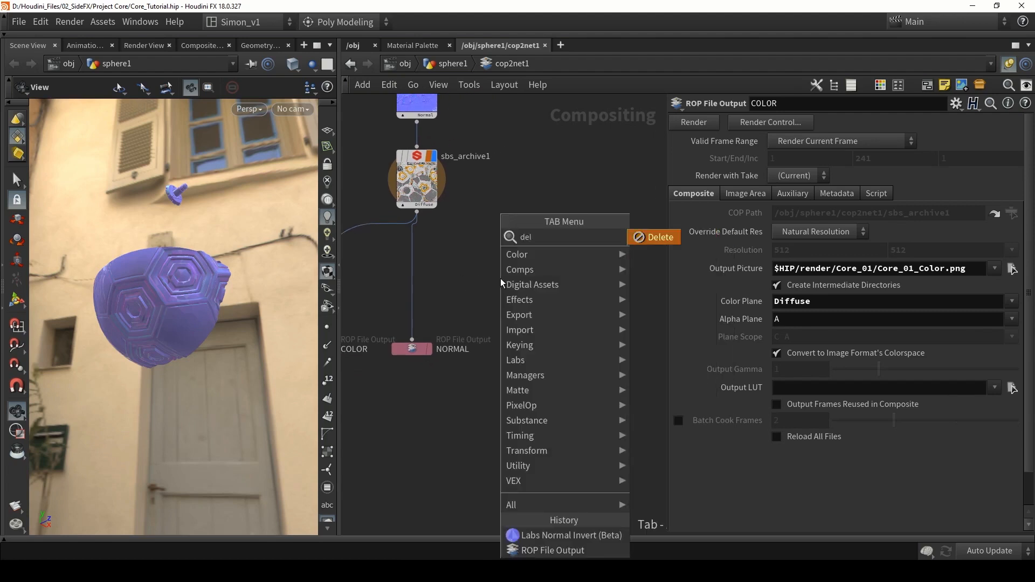
key("Return")
left_click(500, 283)
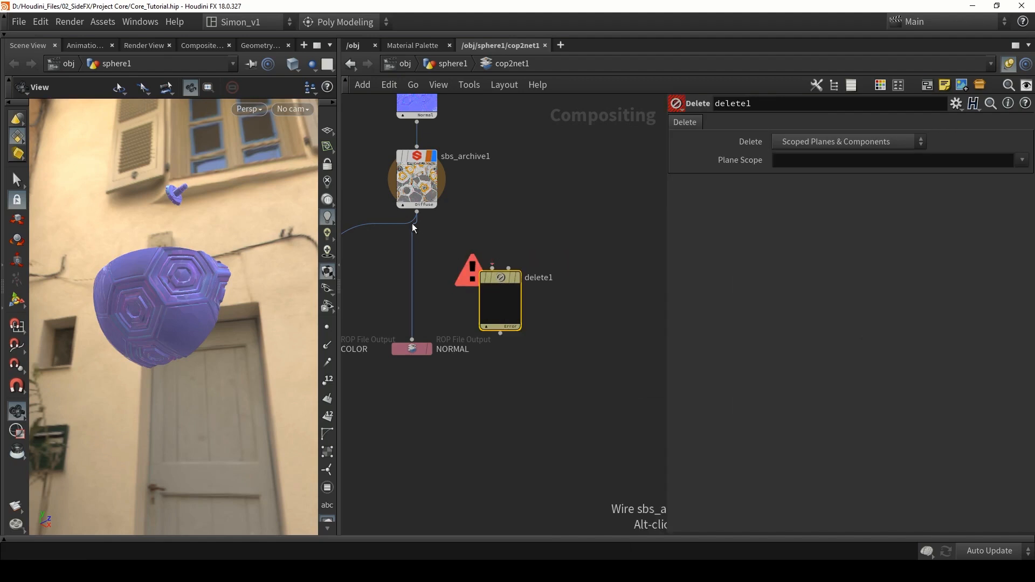
left_click_drag(417, 212, 553, 262)
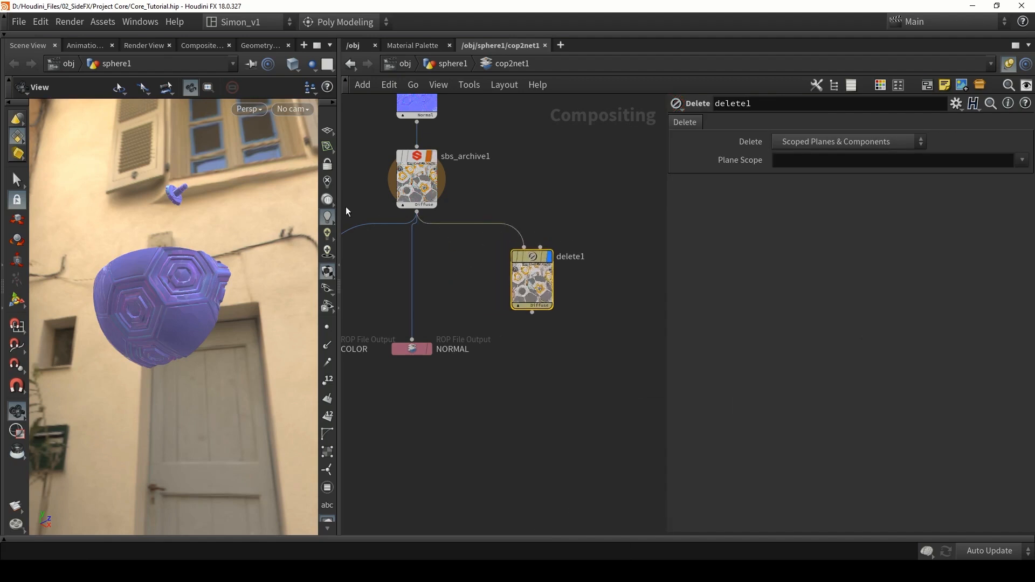
Set the Delete node to remove Non-Scoped Planes & Components with Metallic as its plane scope.
scroll(544, 285, "up", 2)
left_click(1022, 161)
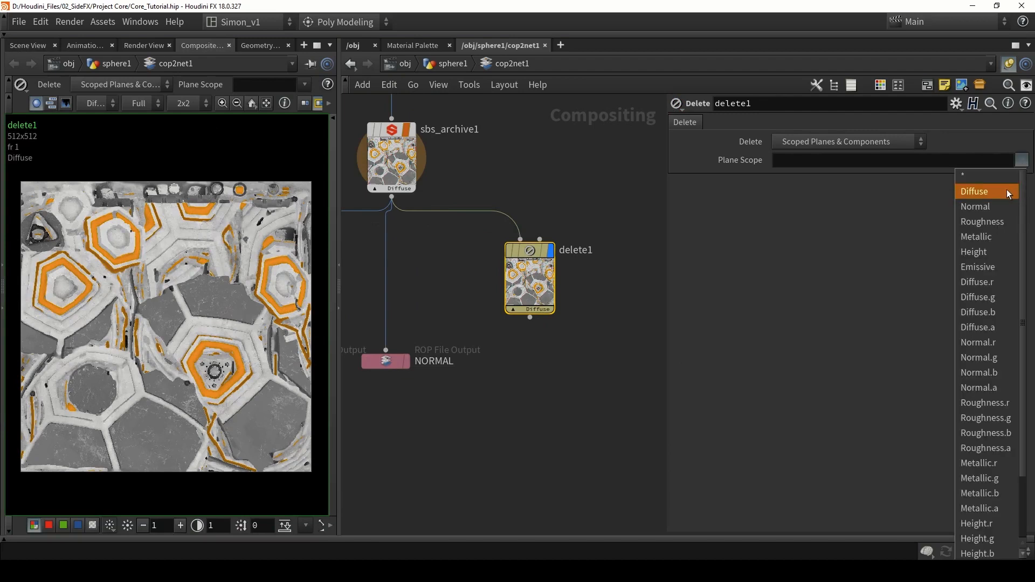
left_click(991, 237)
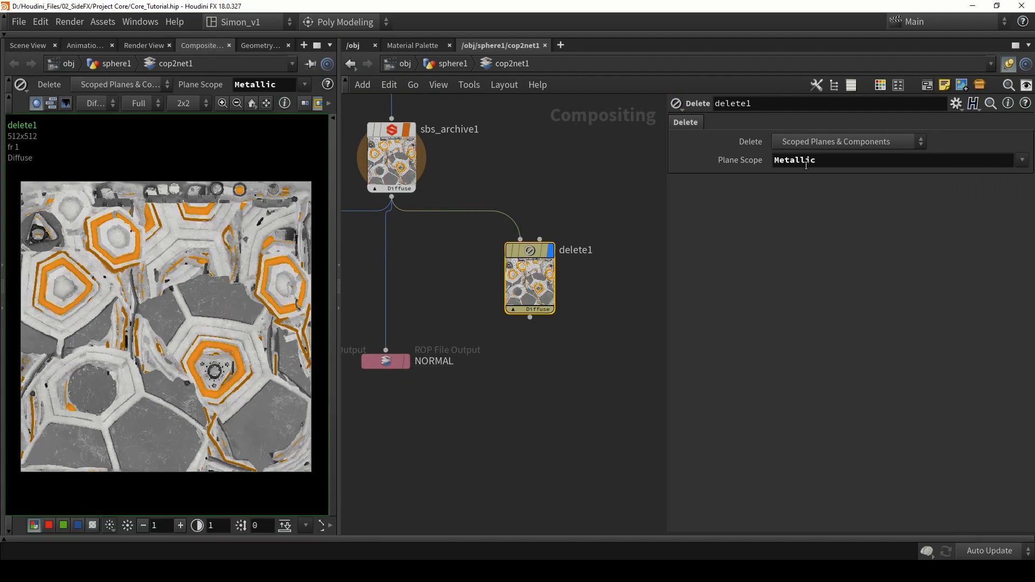
left_click(788, 142)
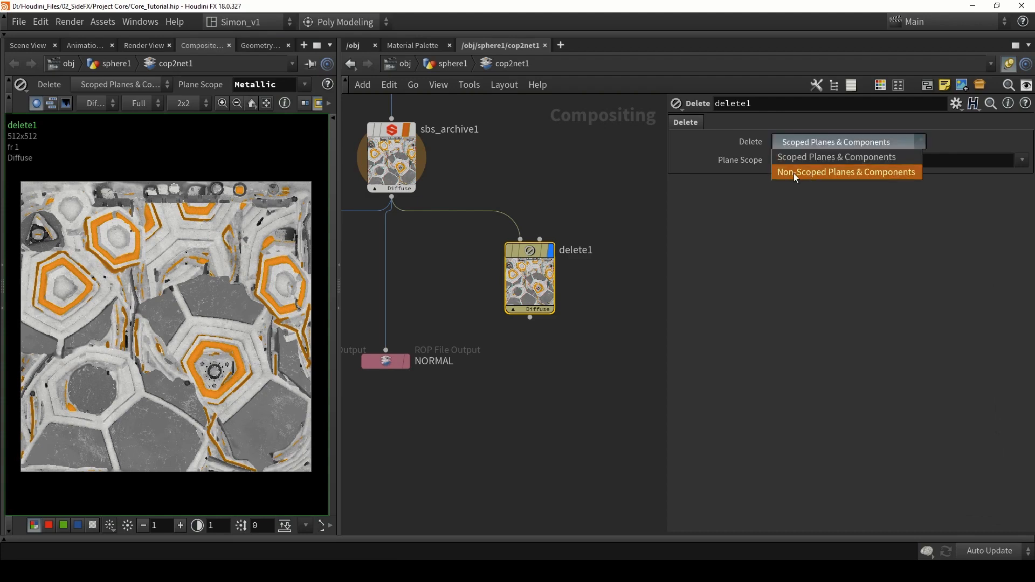
left_click(794, 173)
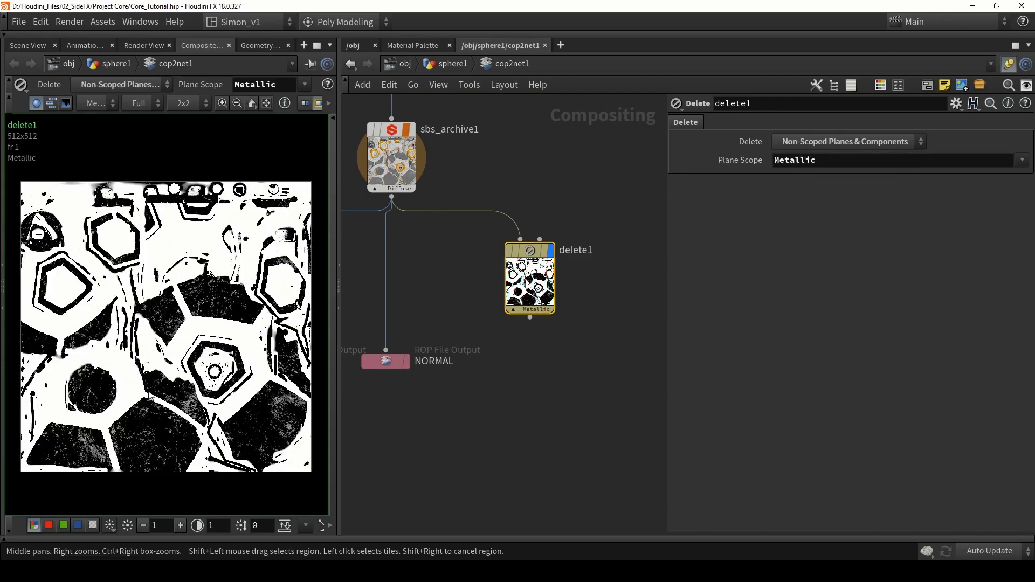
Duplicate the Metallic Delete node beside the original, still fed by sbs_archive1, display the copy and set its plane scope to Roughness.
left_click_drag(530, 282, 609, 286)
middle_click_drag(572, 199, 545, 202)
left_click(603, 263)
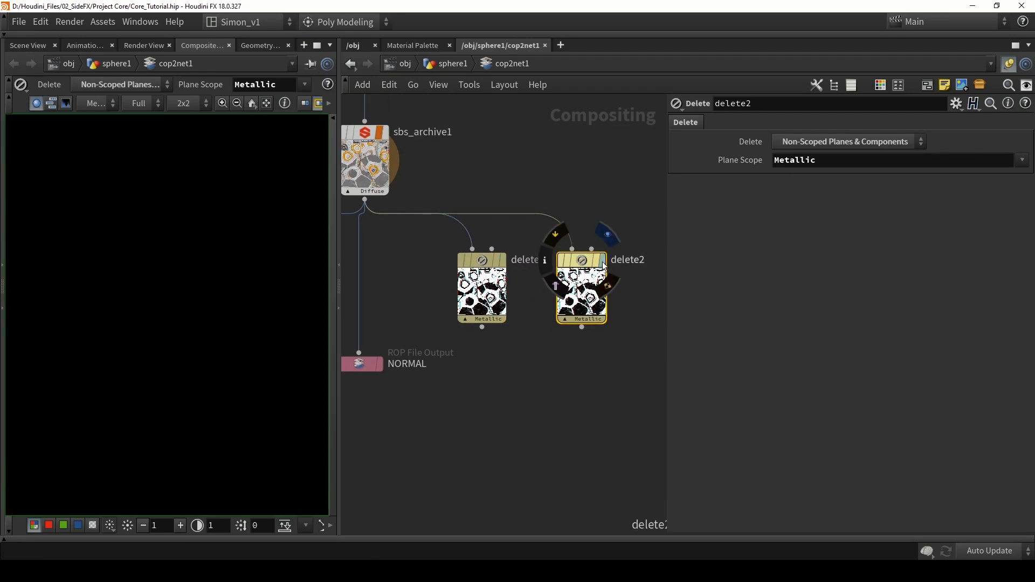
left_click(1022, 160)
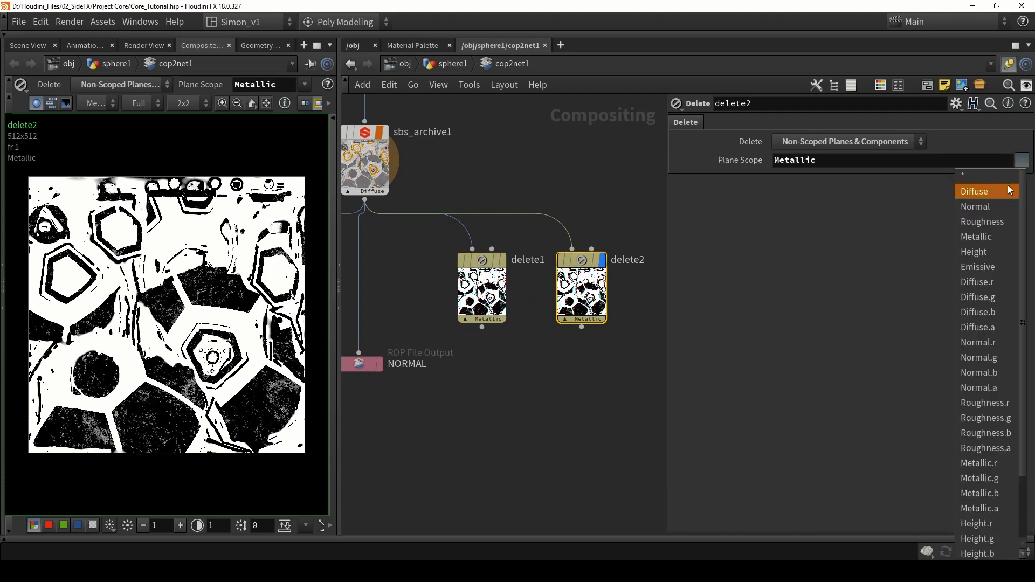
left_click(981, 219)
double_click(793, 160)
key("BackSpace")
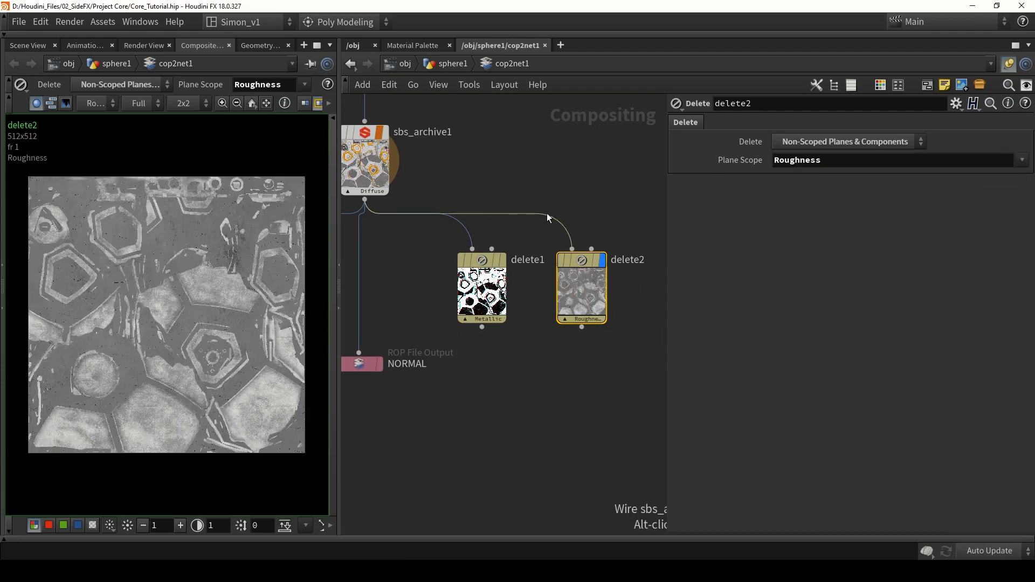
Add a Null node beside delete2 and connect the rename3 ambient occlusion output to it.
middle_click_drag(618, 347, 593, 347)
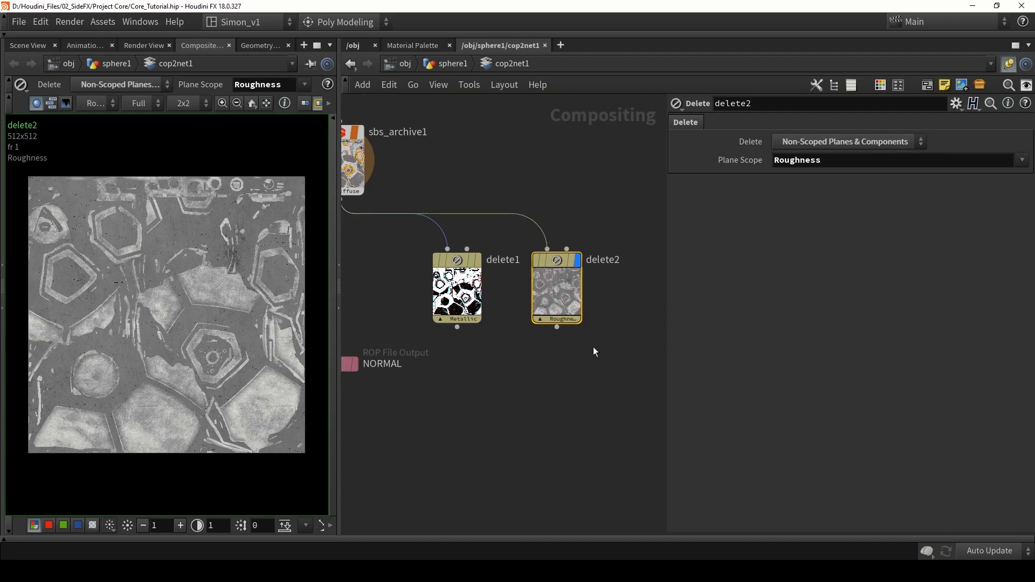
scroll(587, 303, "down", 3)
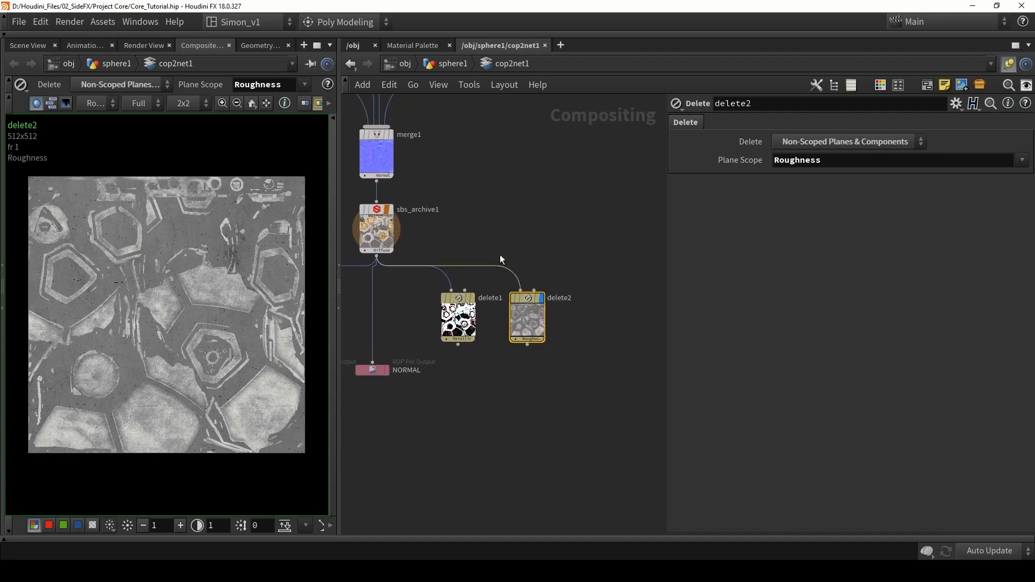
middle_click_drag(520, 243, 531, 312)
scroll(559, 346, "down", 2)
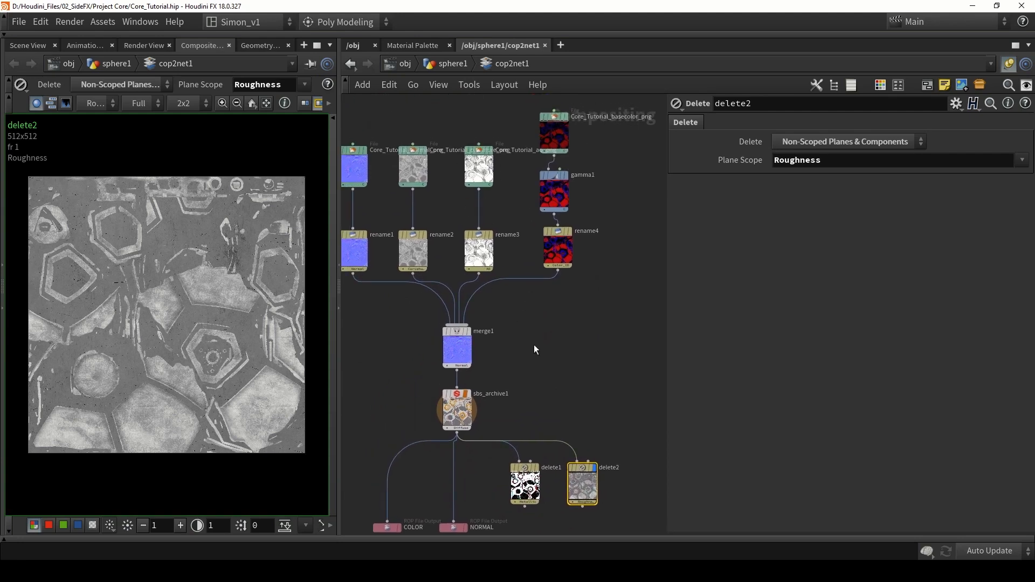
middle_click_drag(535, 349, 476, 213)
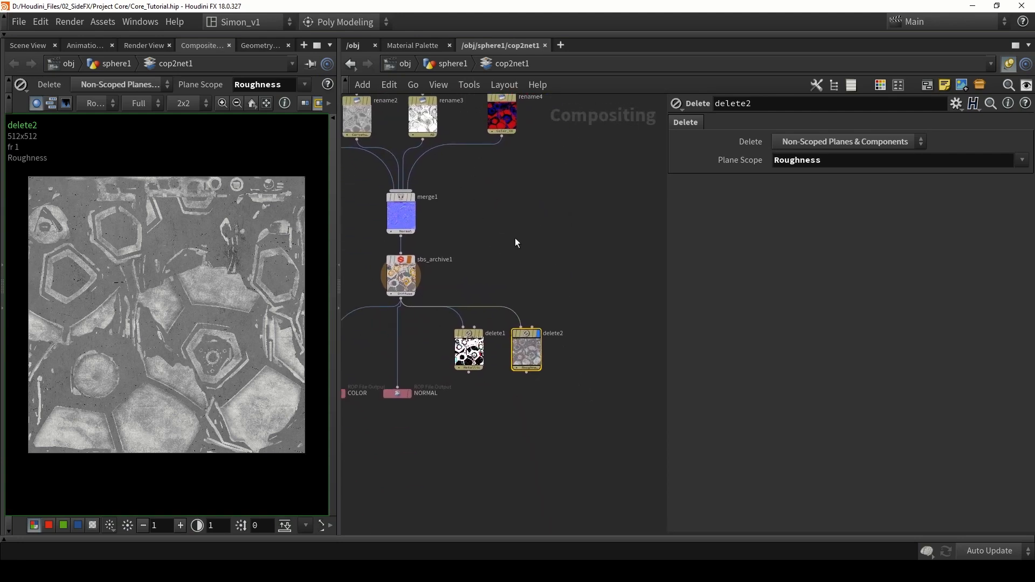
key("Tab")
key("Escape")
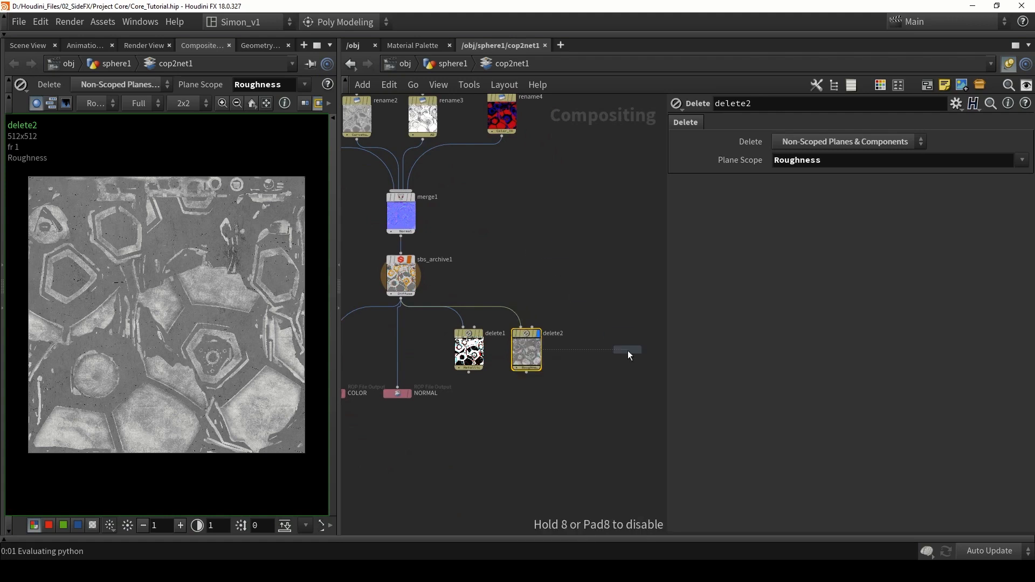
left_click(597, 354)
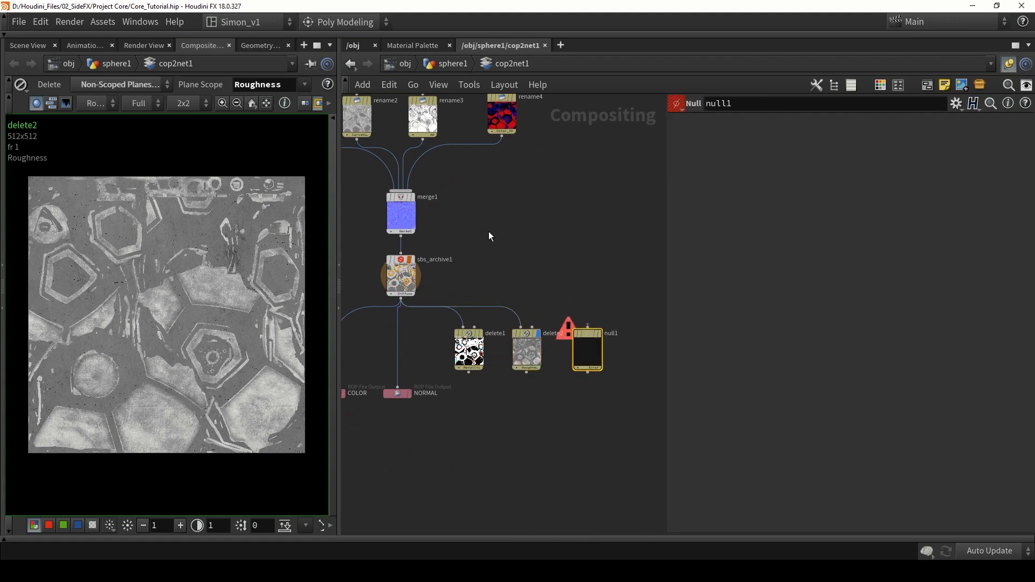
left_click_drag(423, 145, 587, 327)
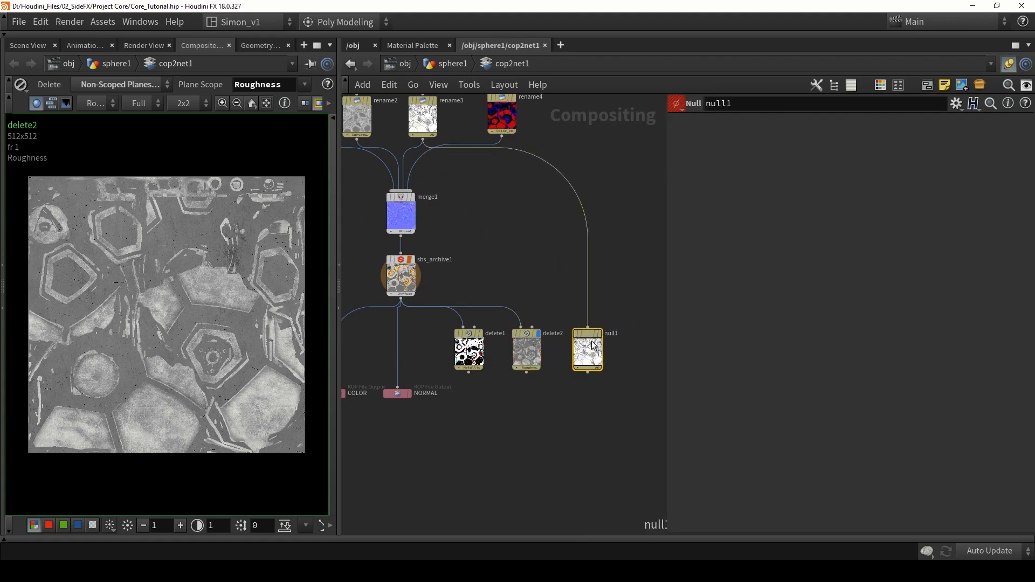
Review the Metallic, Roughness and AO branch nodes in turn and move the Null node closer to delete2.
scroll(559, 434, "up", 3)
left_click(435, 312)
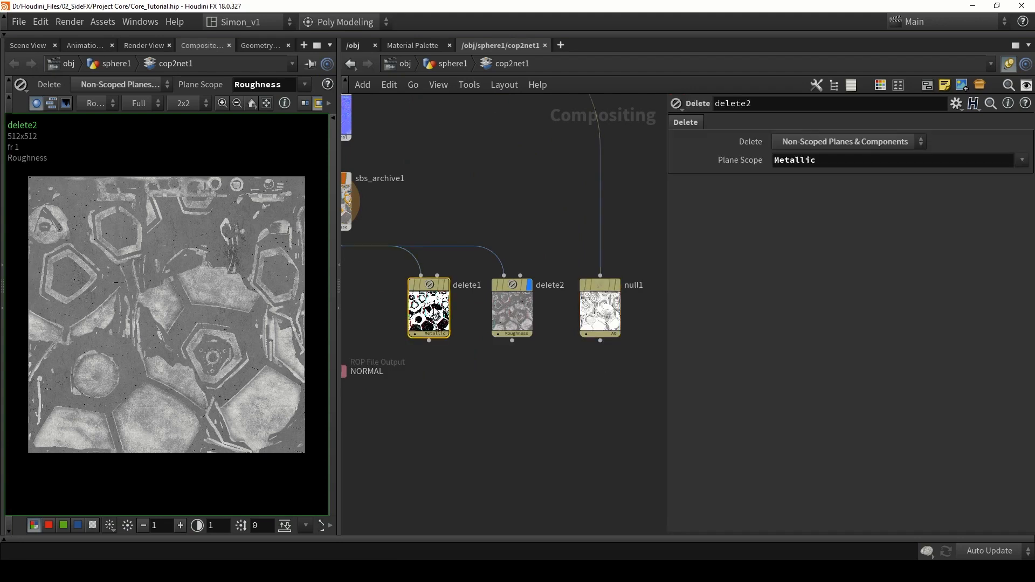
left_click(501, 317)
left_click(605, 313)
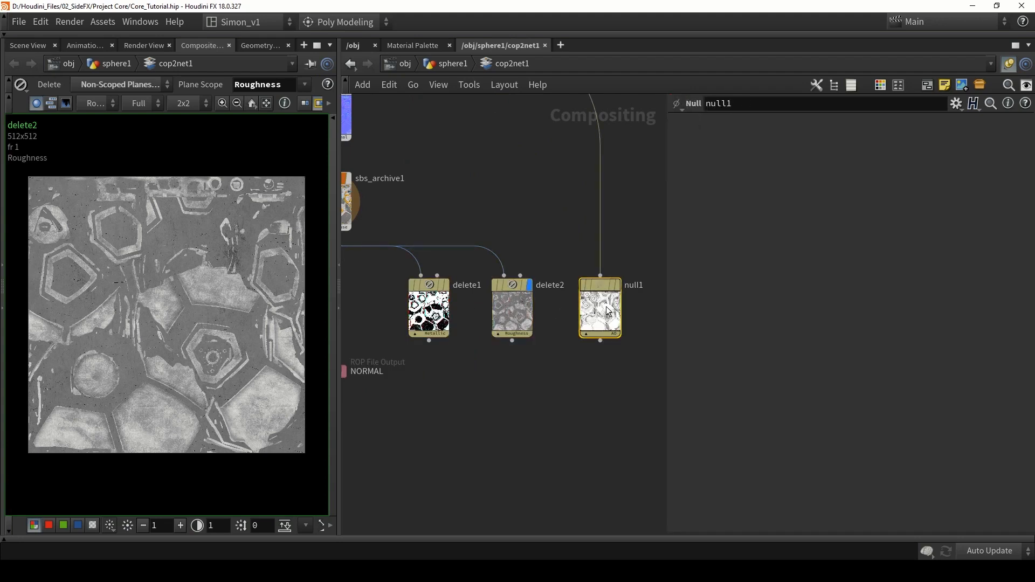
middle_click_drag(536, 360, 523, 283)
left_click(576, 292)
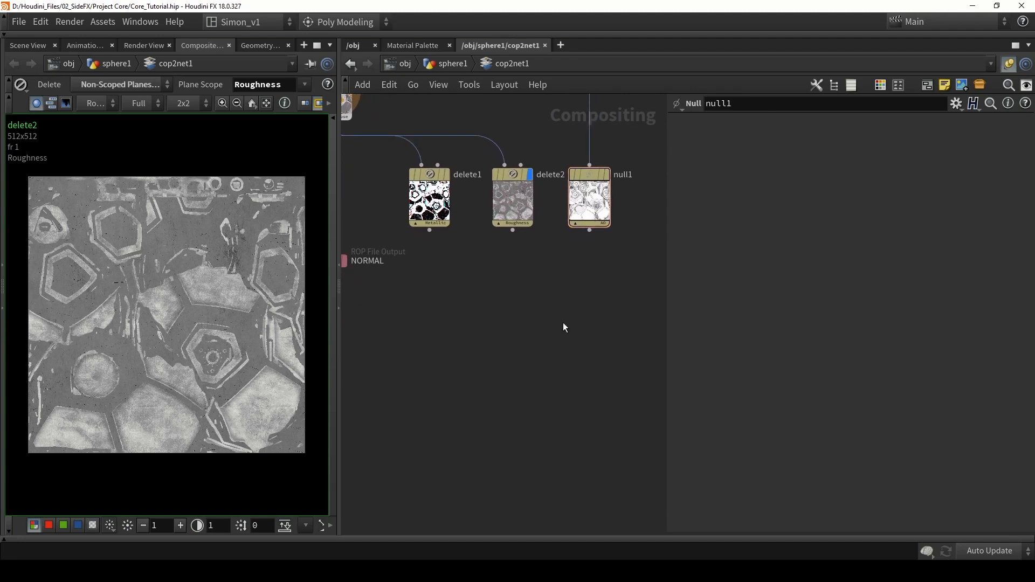
Add a VOP COP2 Filter node below the Metallic, Roughness and AO branch nodes.
key("Tab")
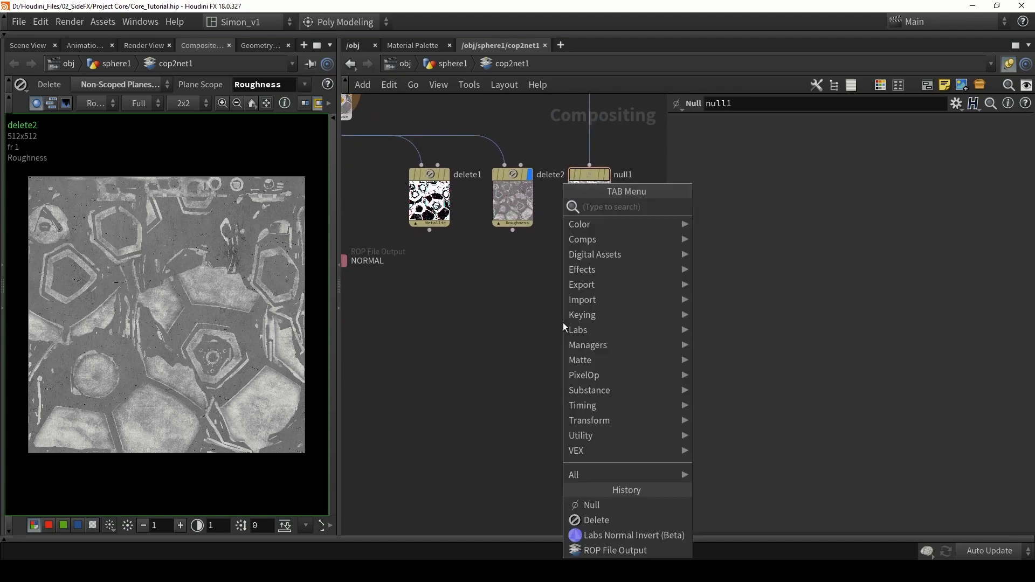
type("vop")
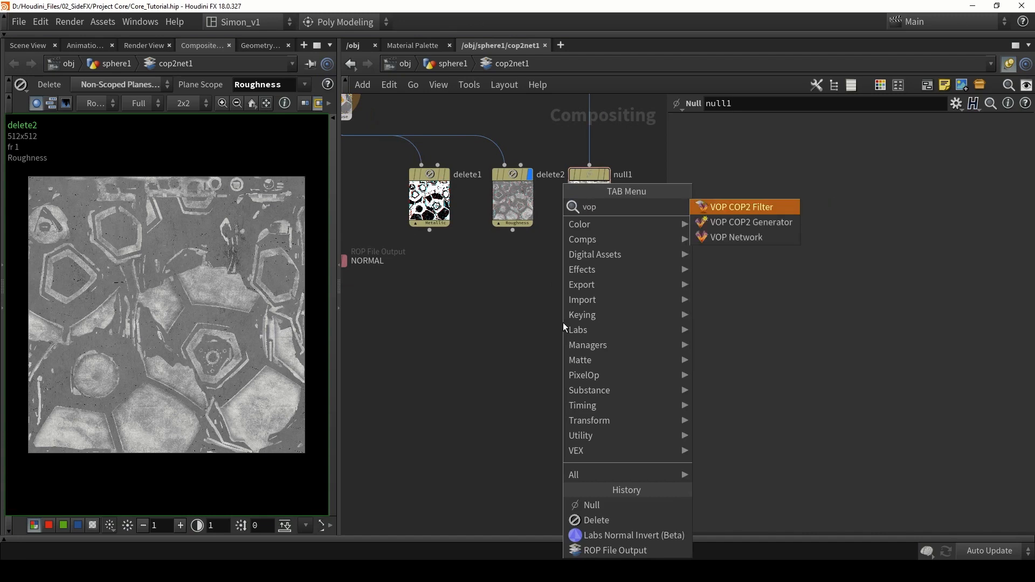
left_click(771, 211)
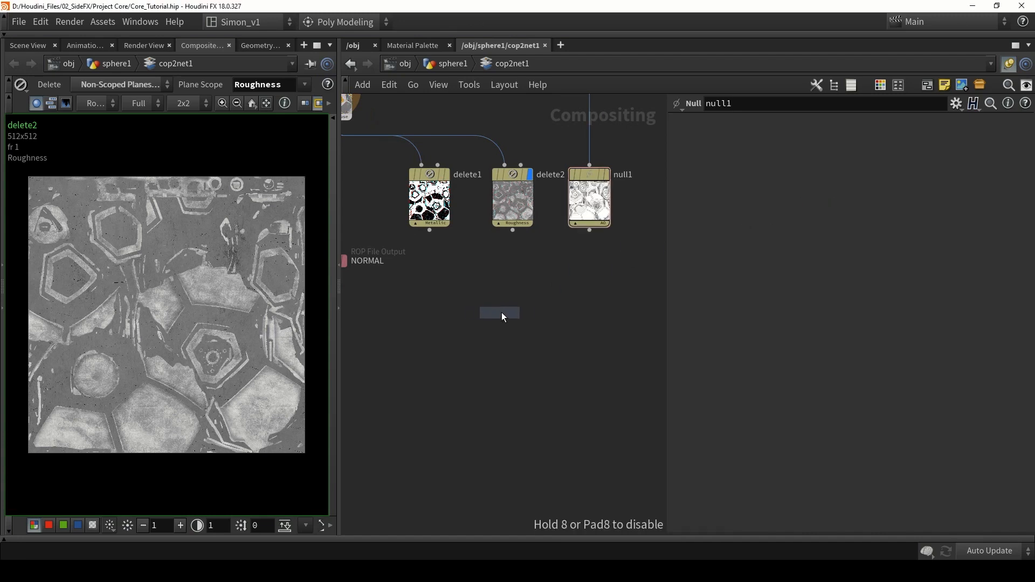
left_click(513, 312)
scroll(452, 254, "up", 1)
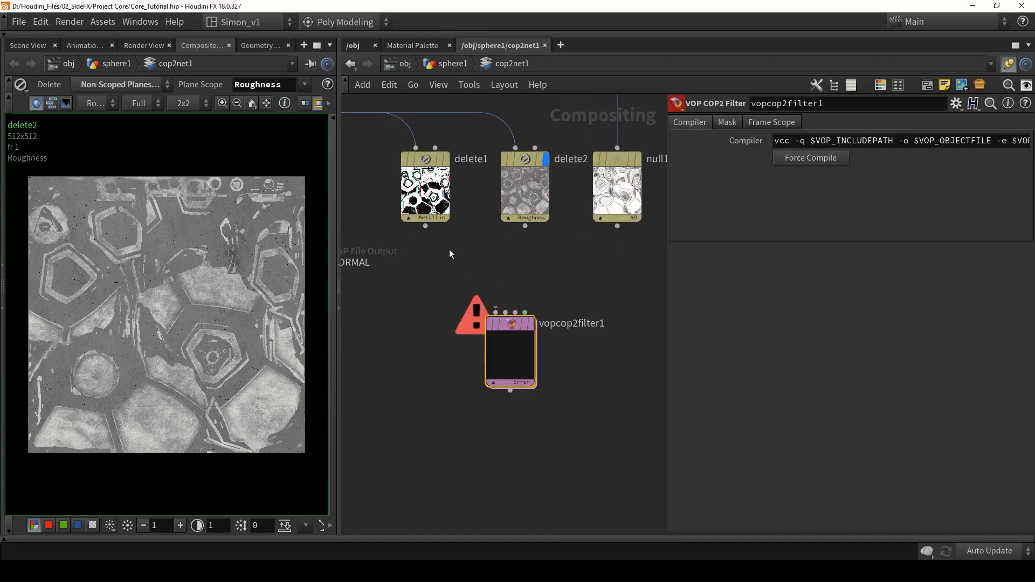
Connect the outputs of delete1, delete2 and null1 to the first, second and third inputs of the VOP filter.
left_click_drag(426, 226, 476, 299)
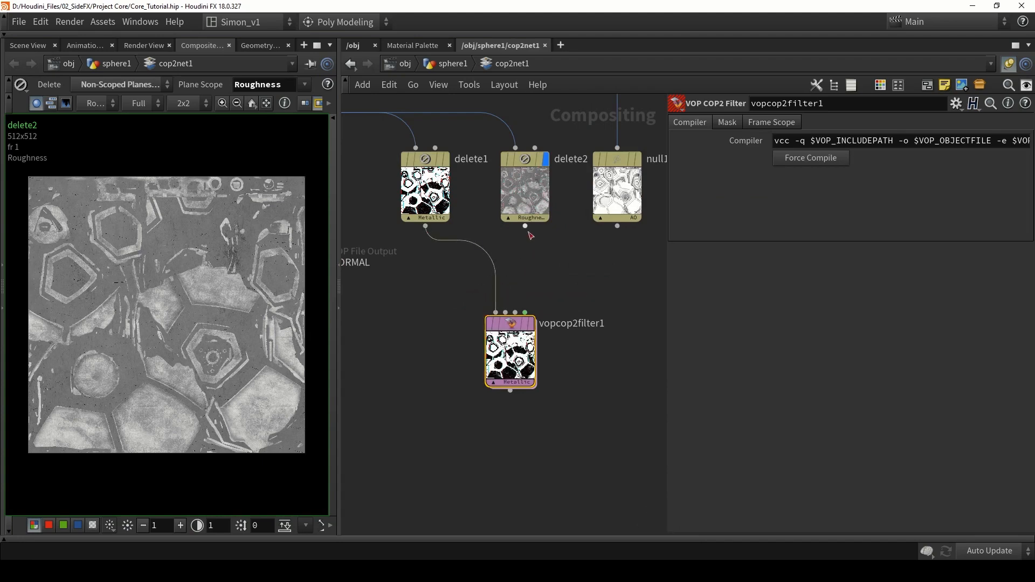
left_click_drag(526, 227, 506, 302)
left_click_drag(617, 227, 546, 305)
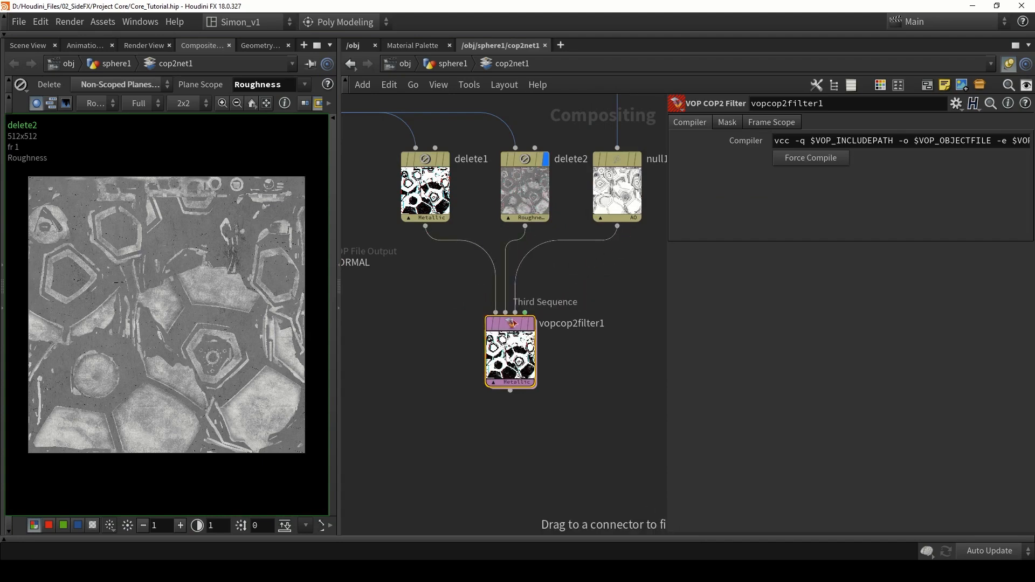
left_click(535, 297)
Display the VOP filter, enter its network and add a COP Input node in front of output1.
double_click(510, 327)
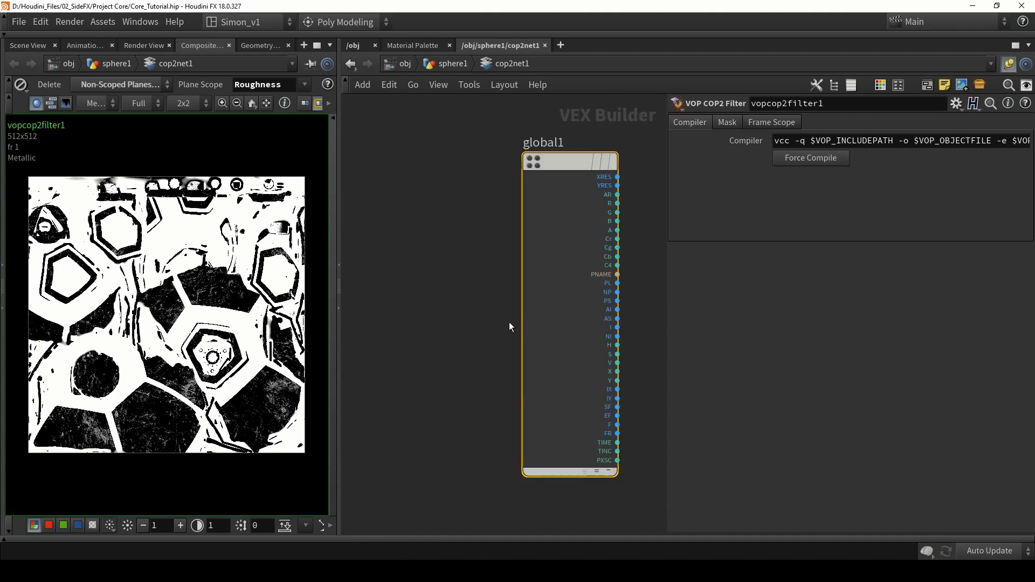
key("h")
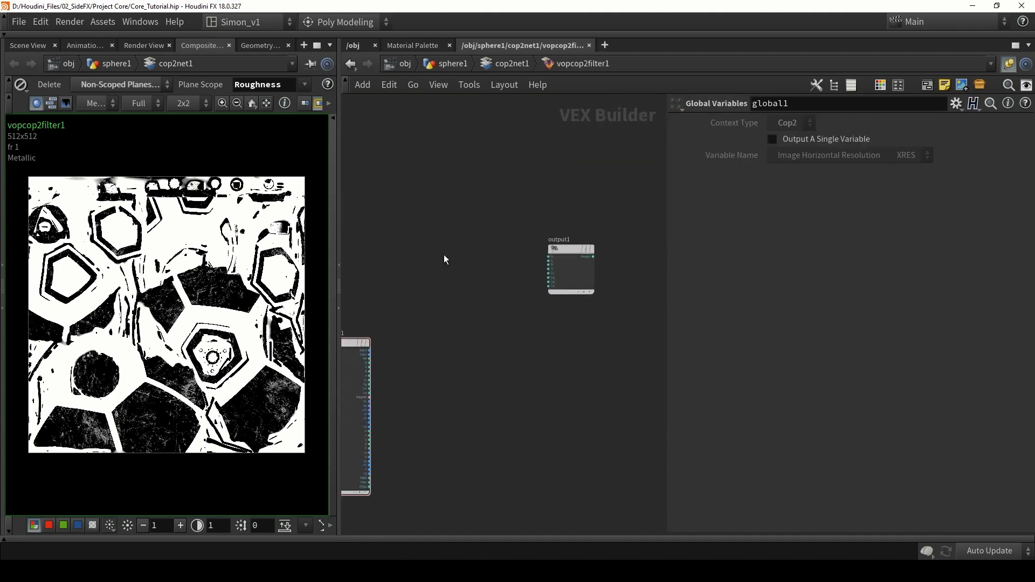
key("Tab")
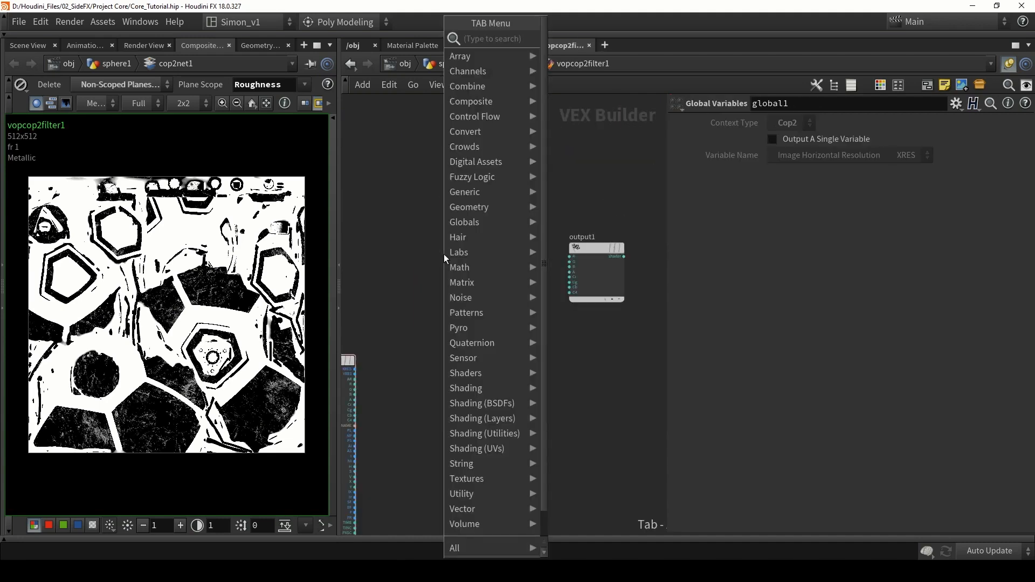
type("input")
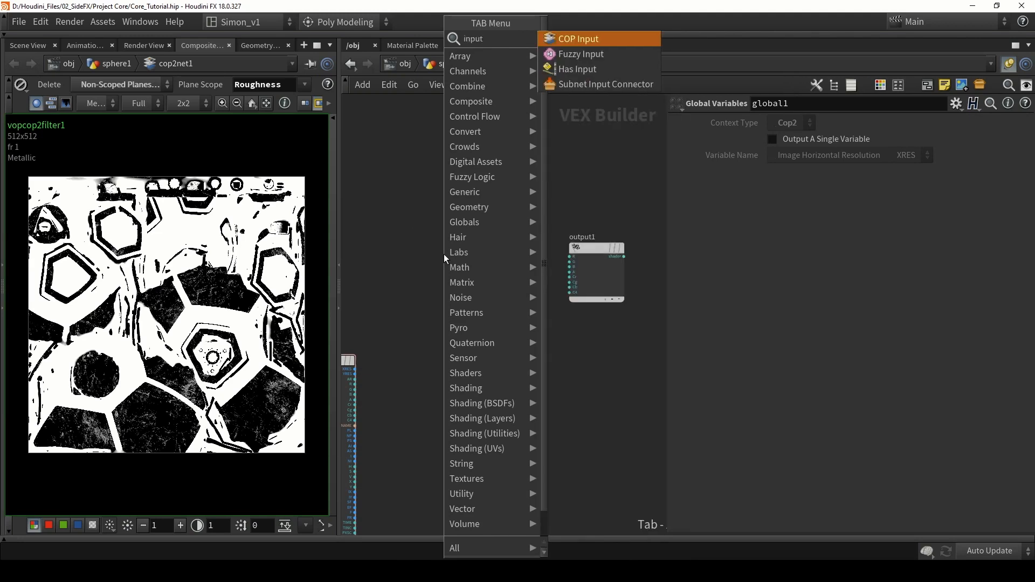
key("Return")
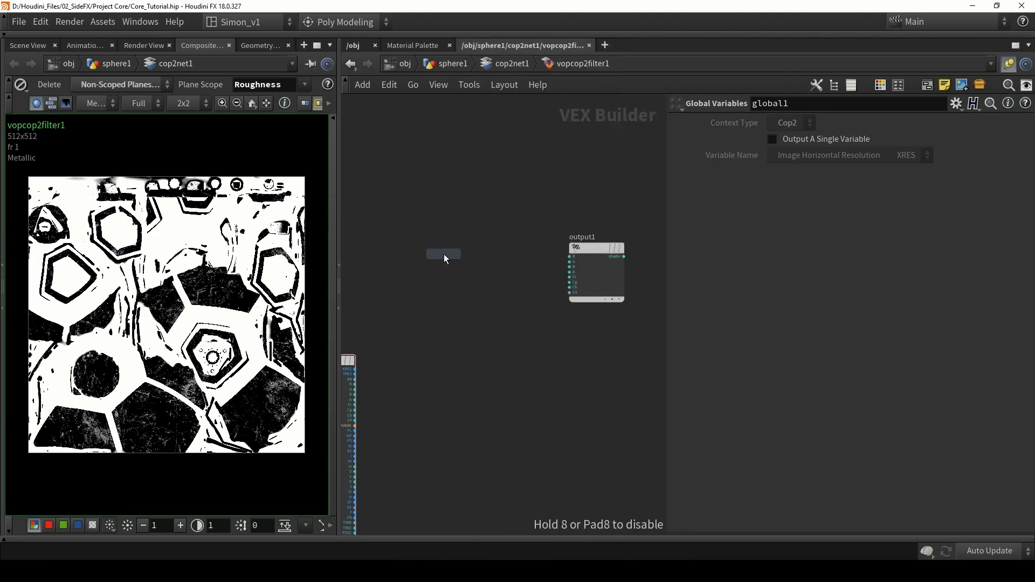
left_click(444, 254)
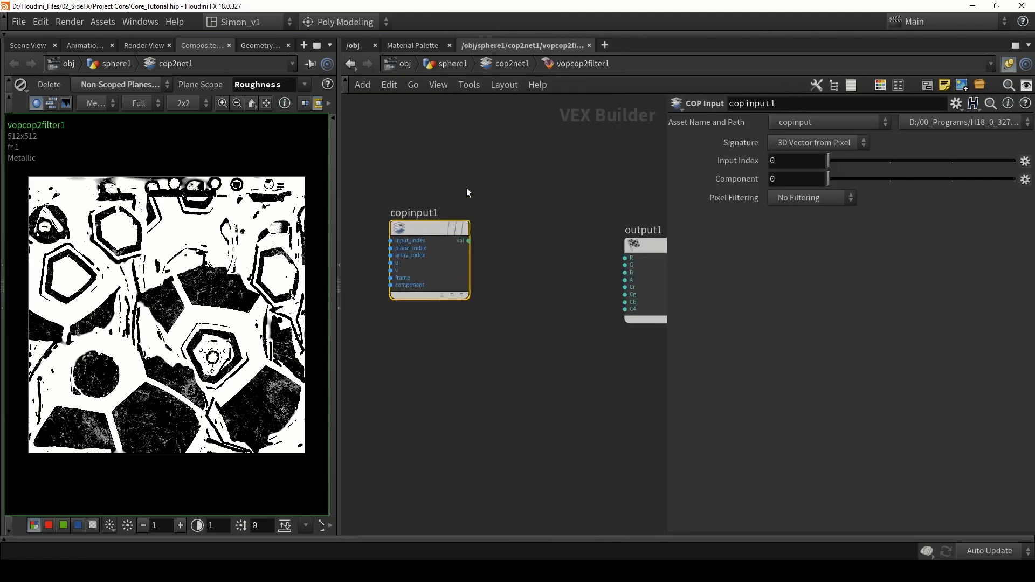
Move the COP Input node up and away from output1, and place two duplicates of it in a column beneath.
left_click_drag(429, 229, 392, 176)
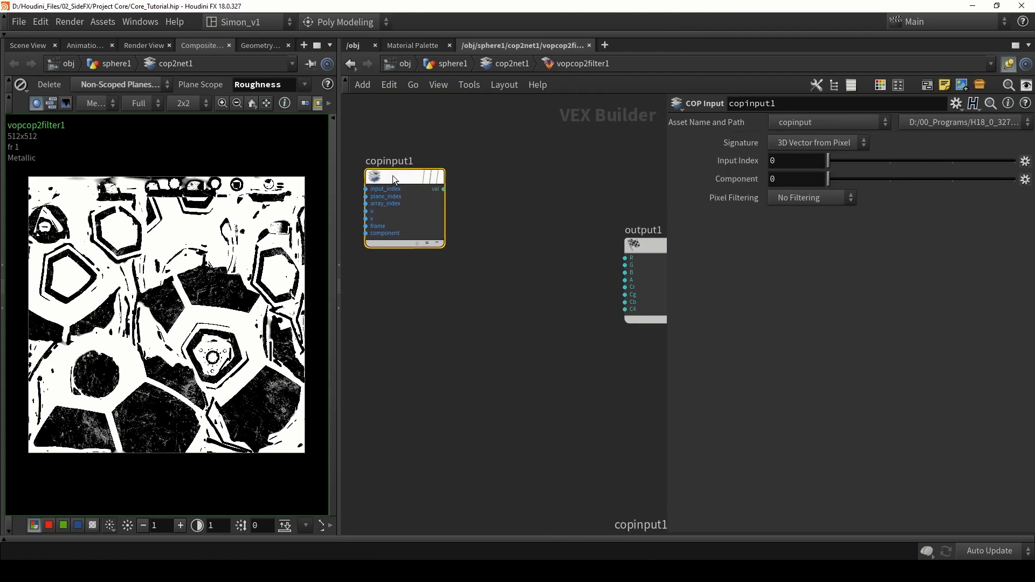
left_click(393, 280)
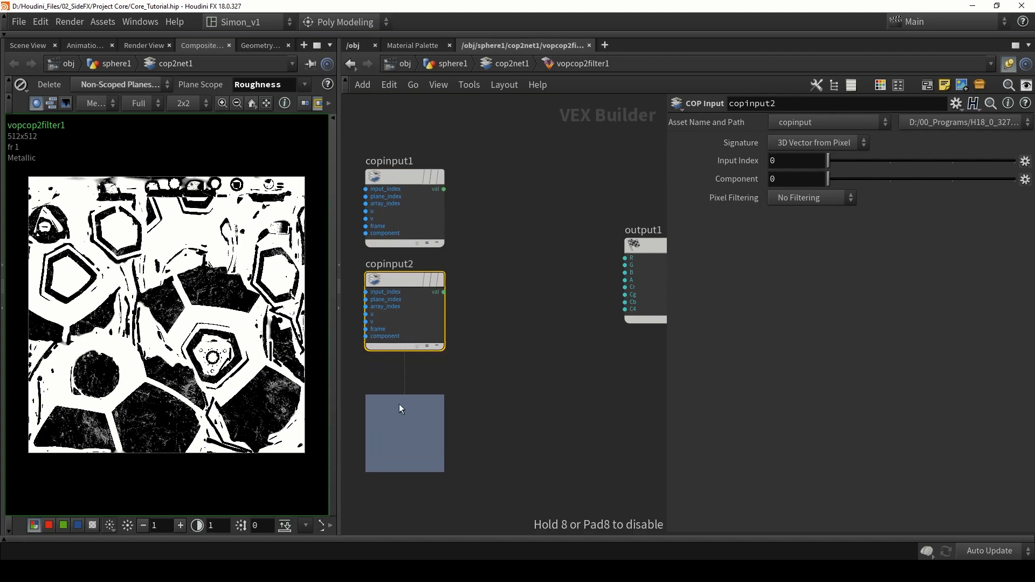
left_click_drag(403, 396, 403, 397, "alt")
Set the Input Index of copinput2 to 1 and of copinput3 to 2.
left_click(404, 281)
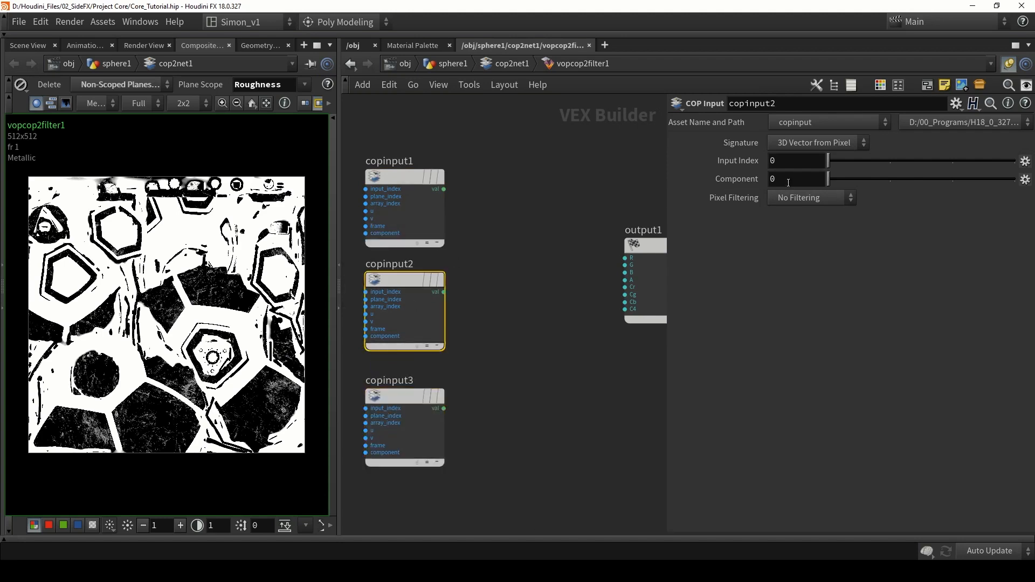
left_click_drag(786, 161, 754, 160)
type("1")
key("Return")
left_click(389, 389)
left_click_drag(776, 161, 723, 162)
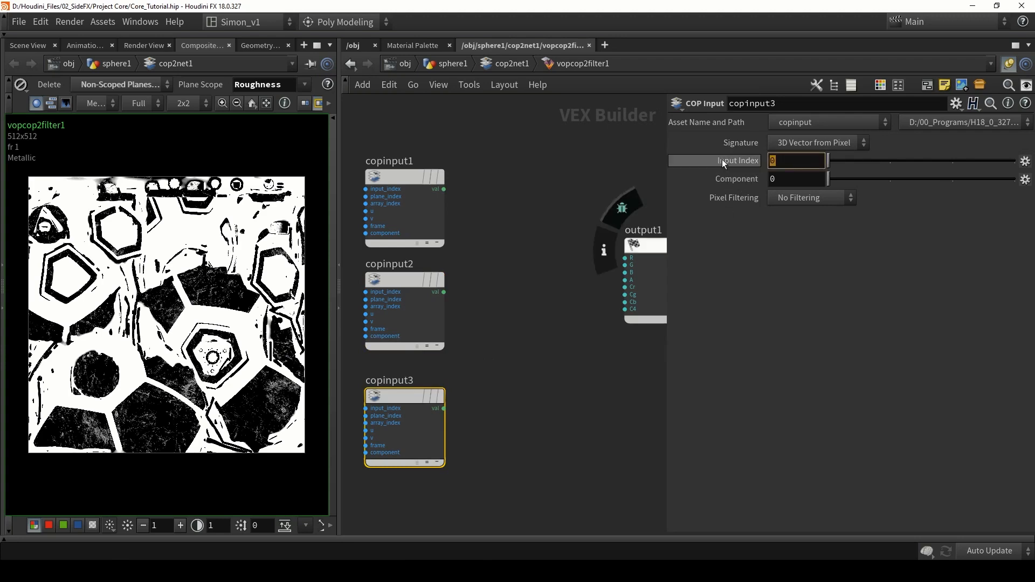
type("2")
key("Return")
Space the three COP Input nodes more evenly in their column.
left_click_drag(418, 175, 406, 168)
left_click_drag(411, 280, 411, 273)
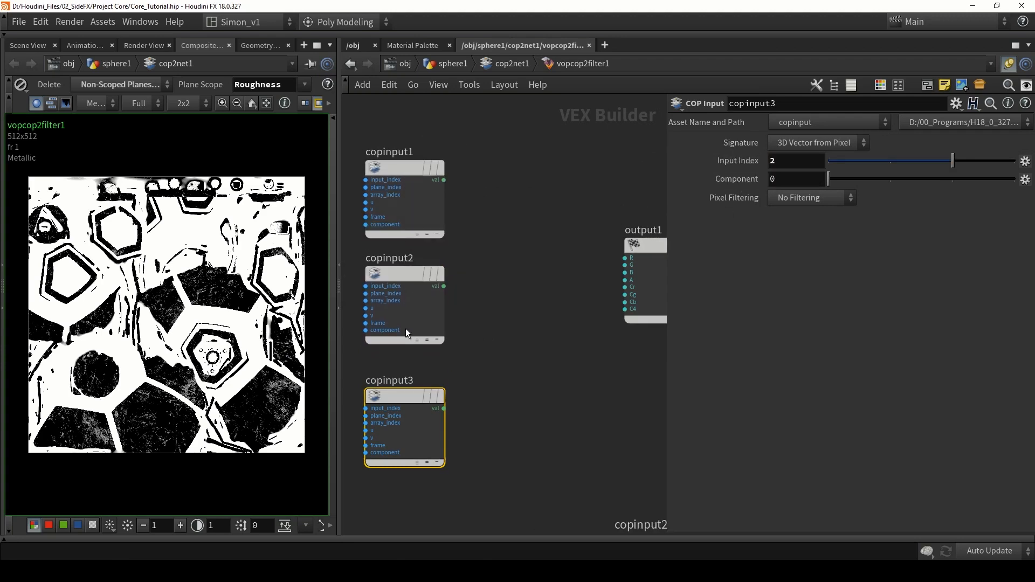
left_click_drag(400, 396, 401, 386)
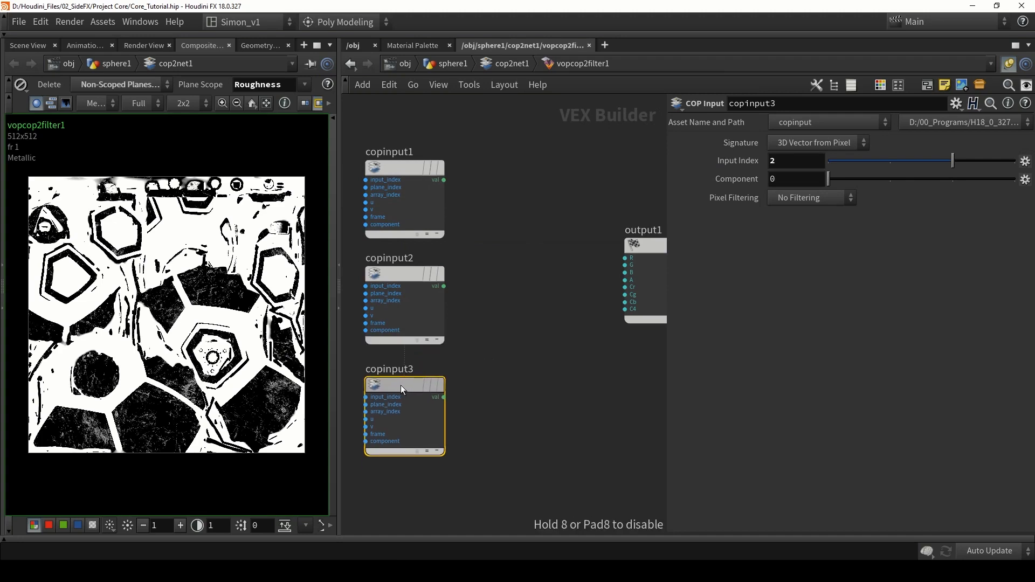
left_click(503, 223)
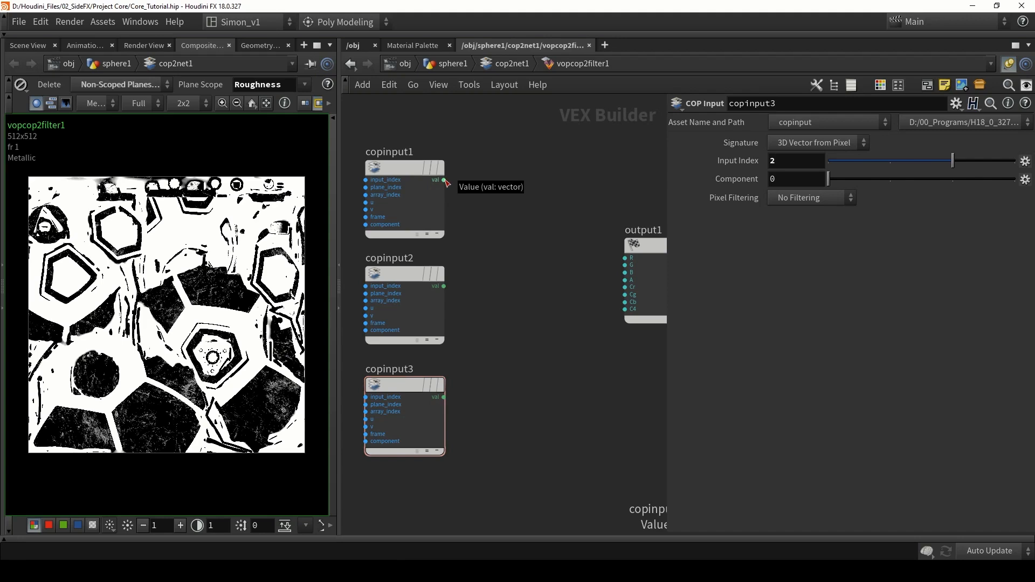
Add a Vector to Float node beside copinput1, fed by its val output.
key("Tab")
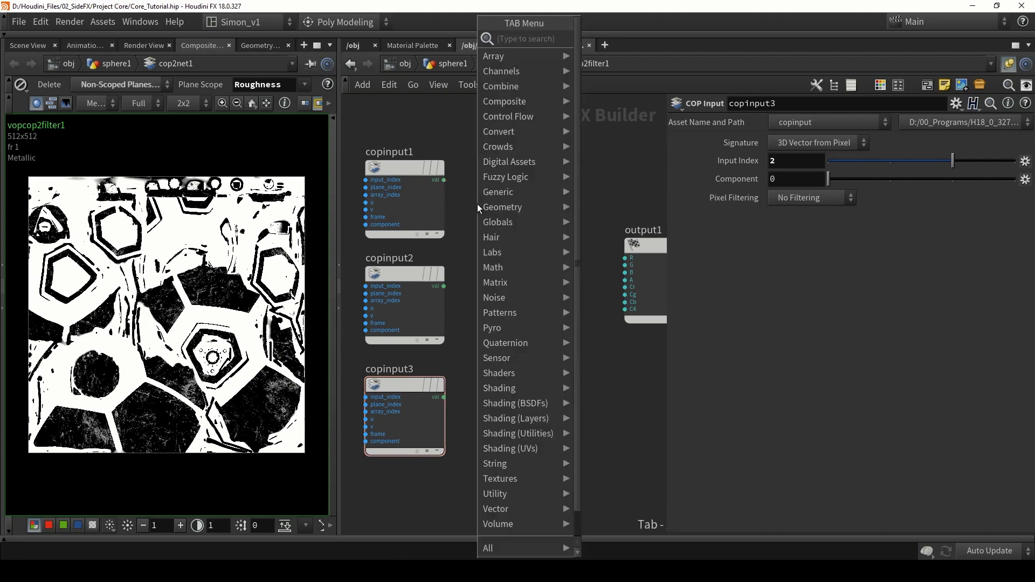
type("fl")
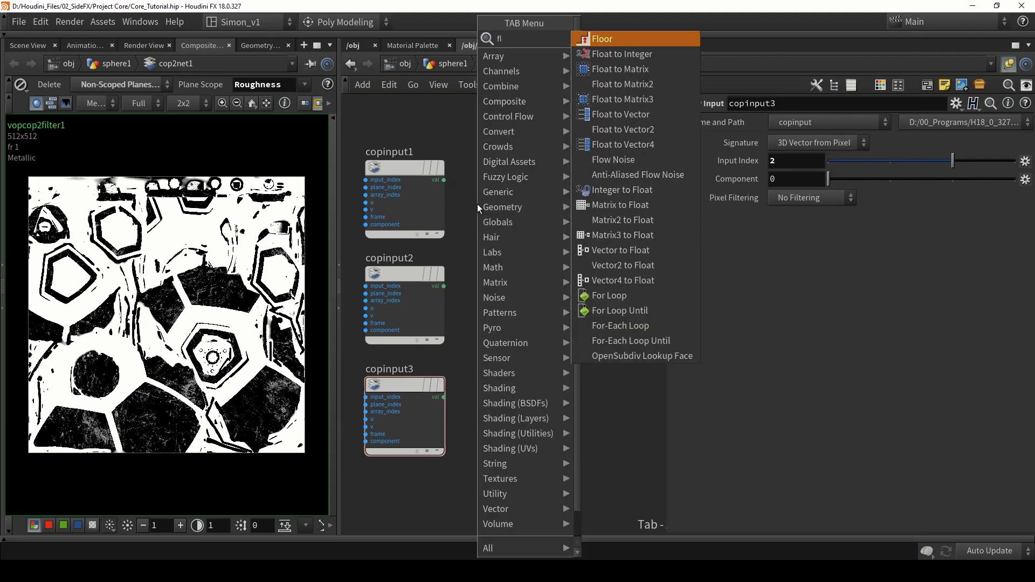
key("BackSpace")
key("BackSpace")
type("vect")
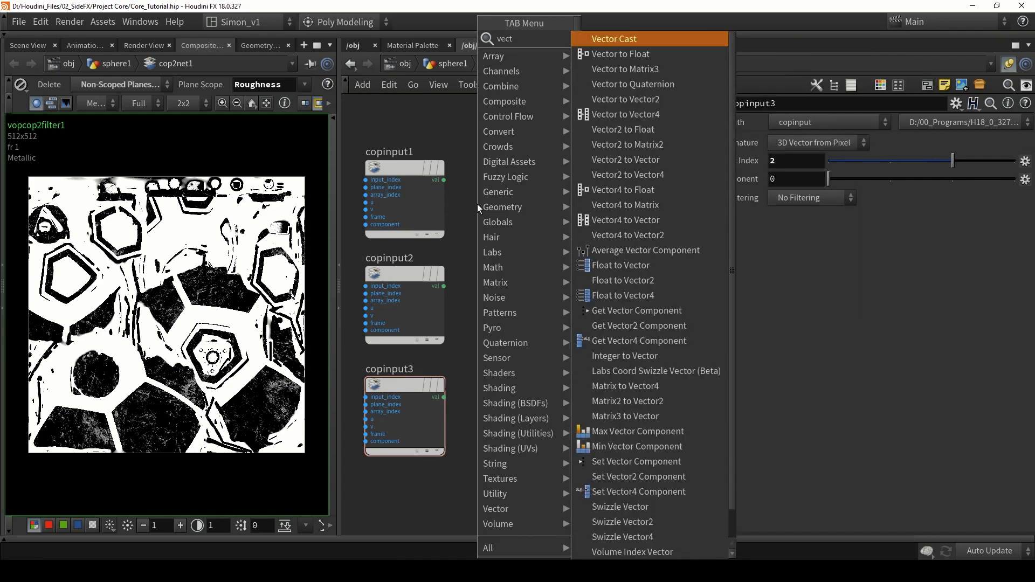
left_click(609, 56)
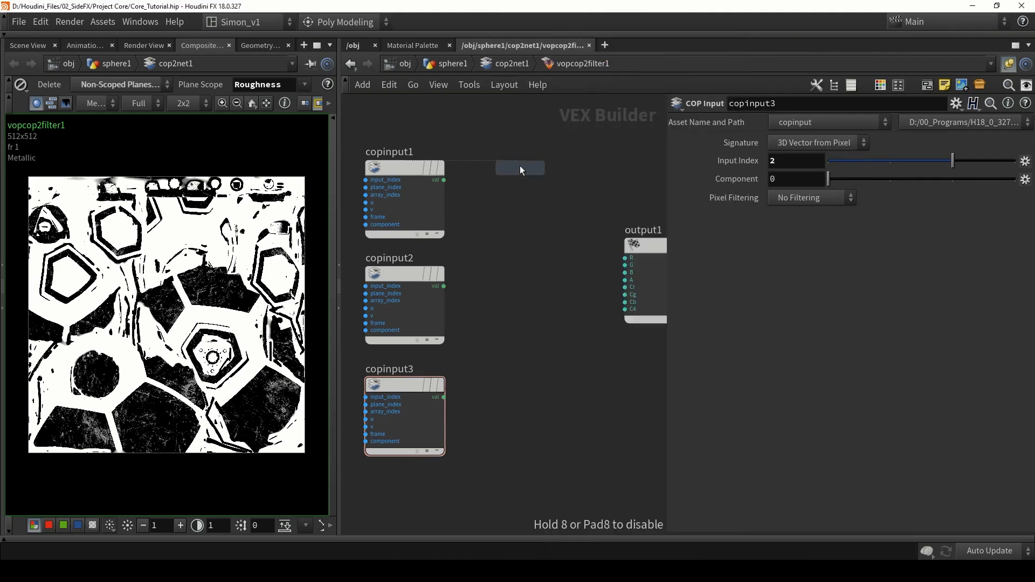
left_click(519, 168)
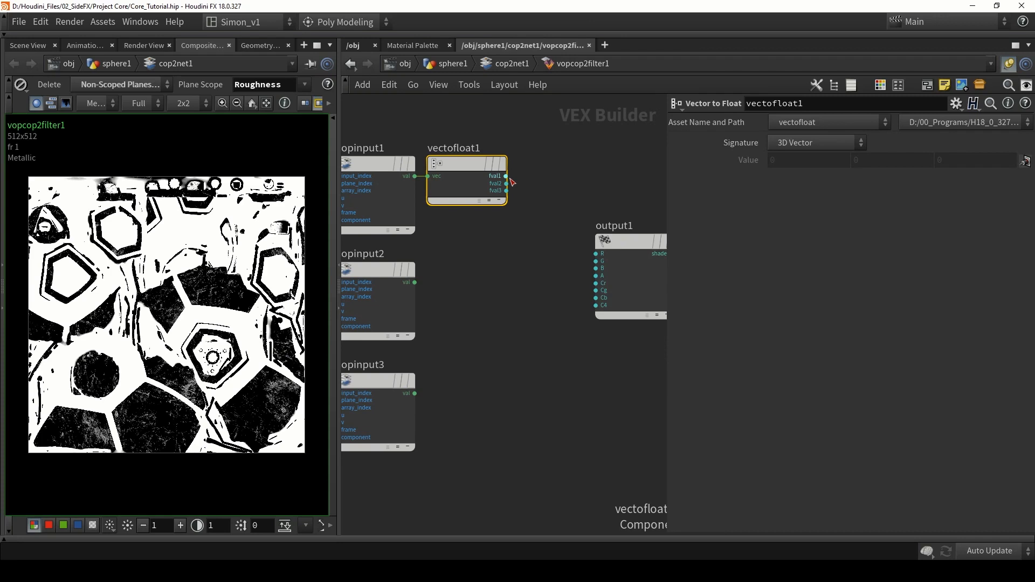
Give copinput2 and copinput3 their own Vector to Float nodes, and wire the fval1 outputs of vectofloat1, 3 and 2 to output1's Cr, Cg and C4.
left_click_drag(510, 179, 576, 288)
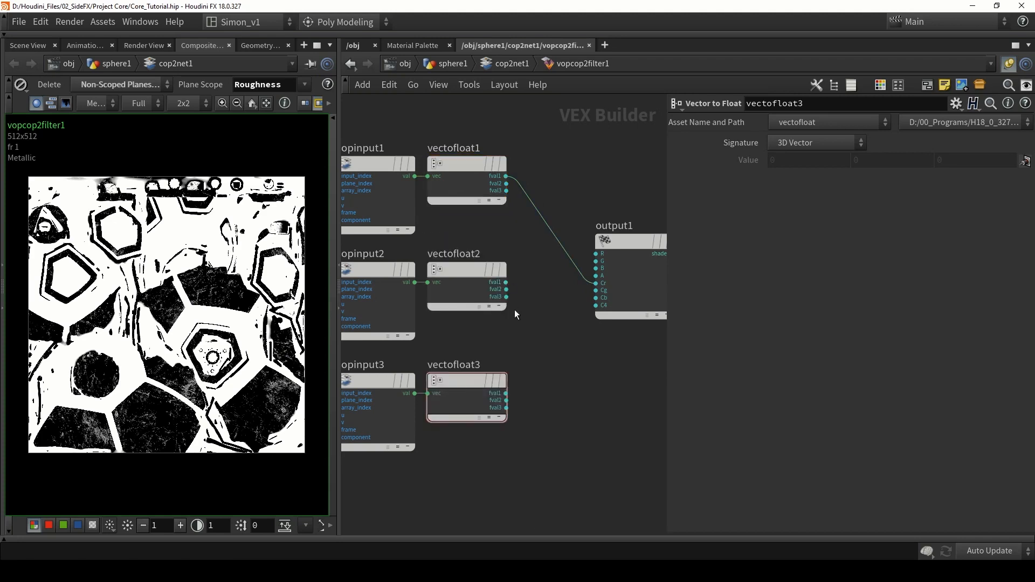
left_click_drag(507, 394, 595, 291)
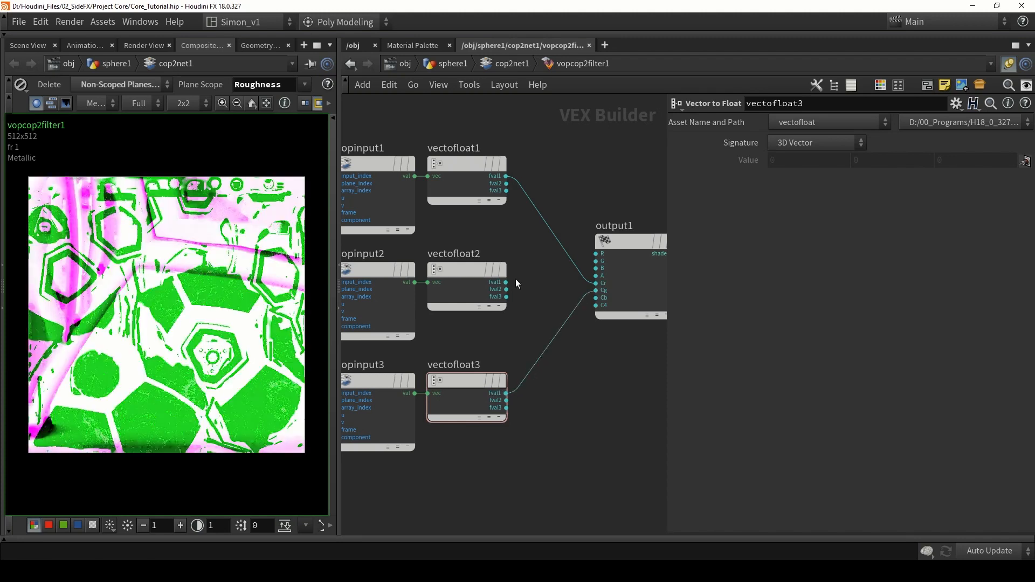
left_click_drag(507, 282, 595, 305)
Add a float Constant node below vectofloat3, connect it to output1's Cb input and align it with the column above.
middle_click_drag(578, 340, 566, 270)
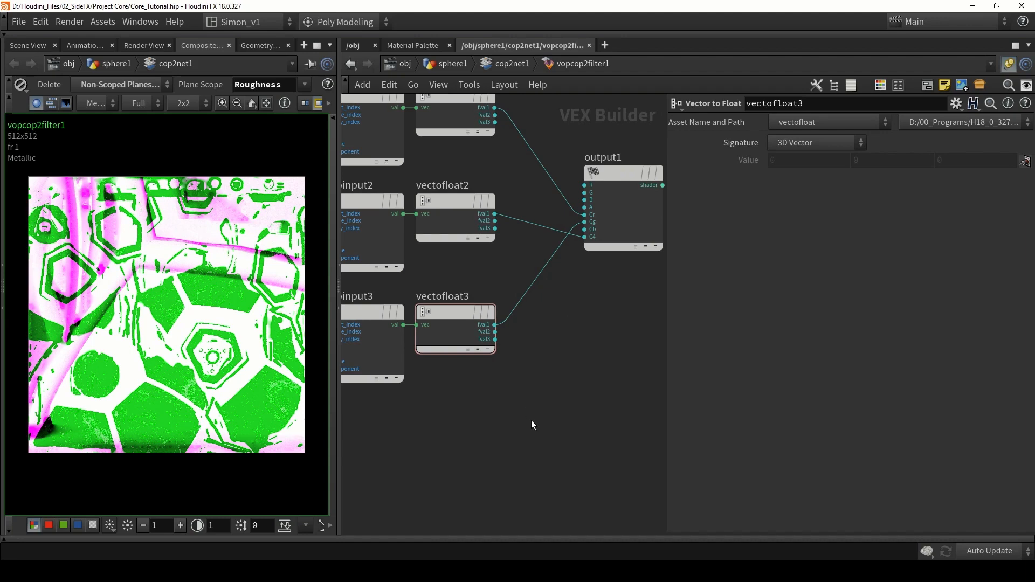
key("Tab")
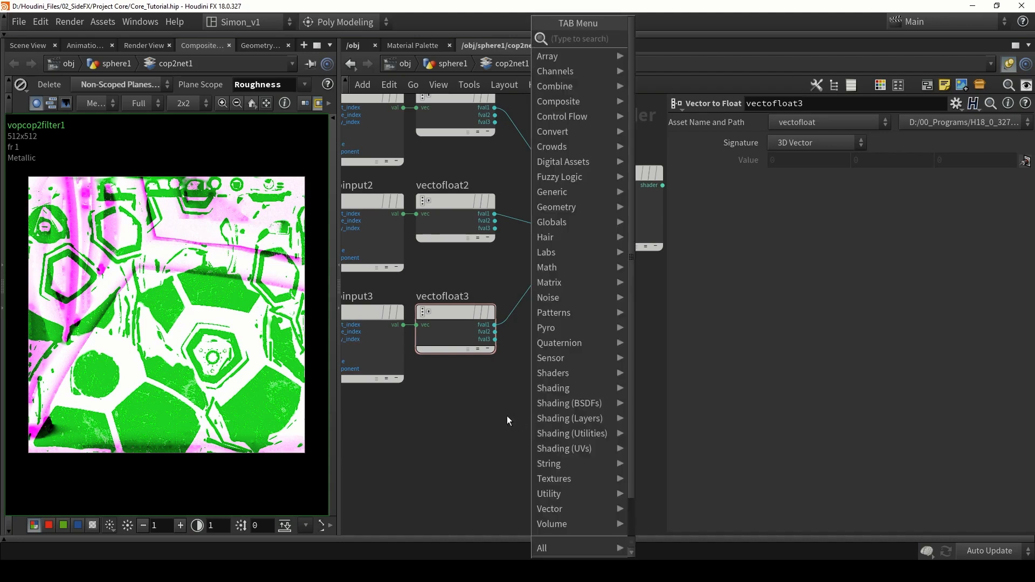
type("con")
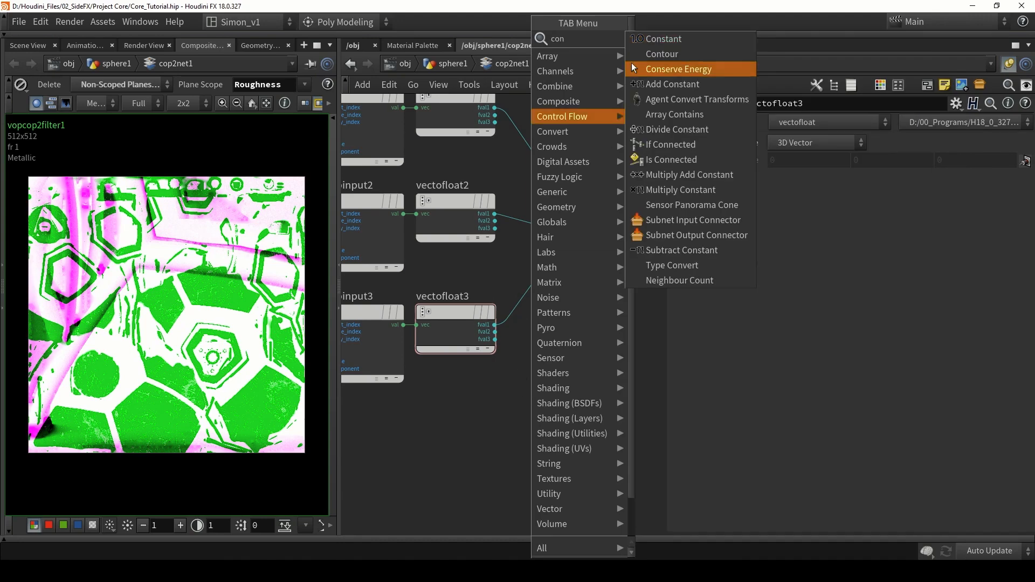
left_click(659, 39)
left_click(479, 377)
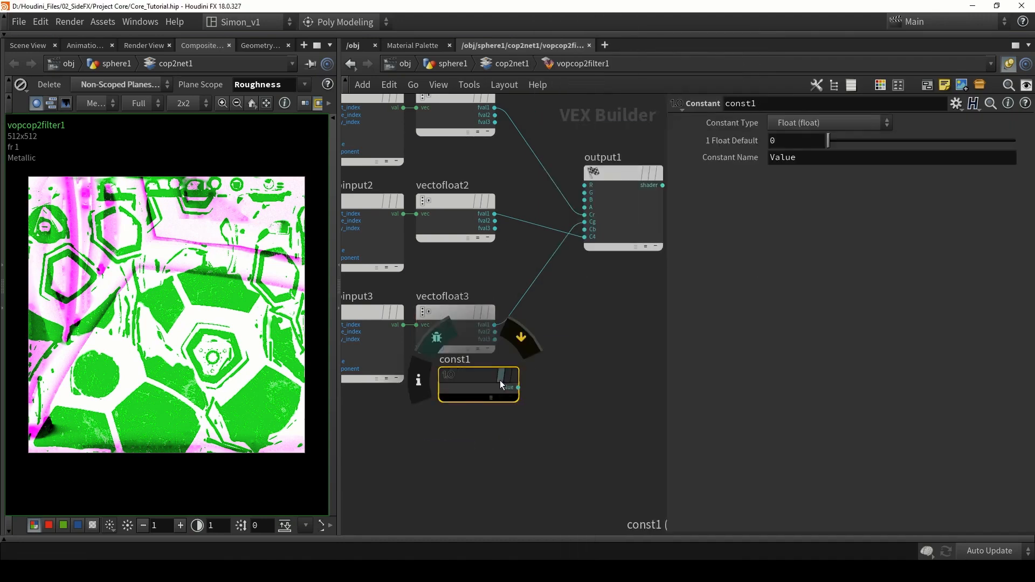
left_click(518, 387)
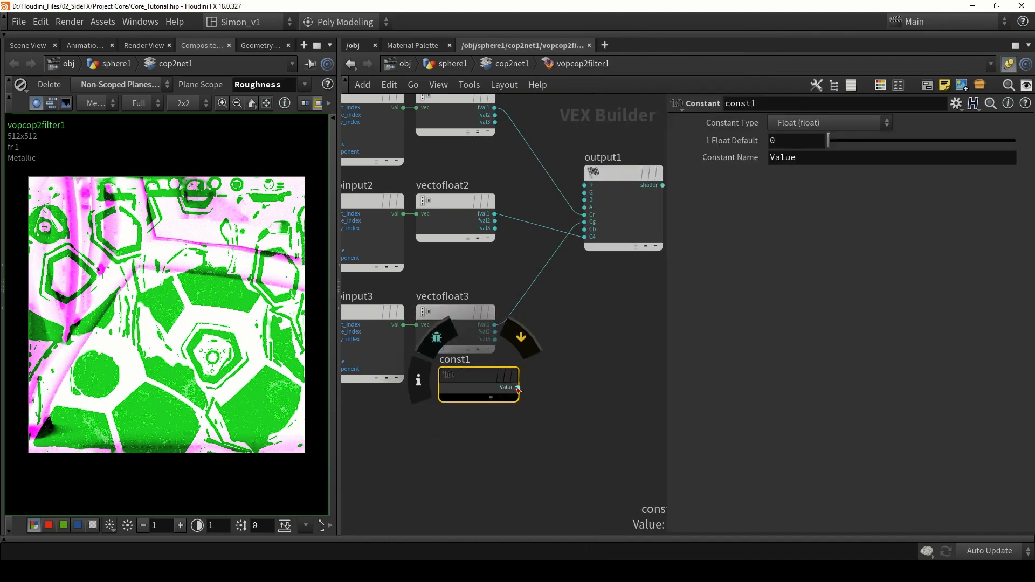
left_click(584, 229)
left_click_drag(491, 384, 465, 412)
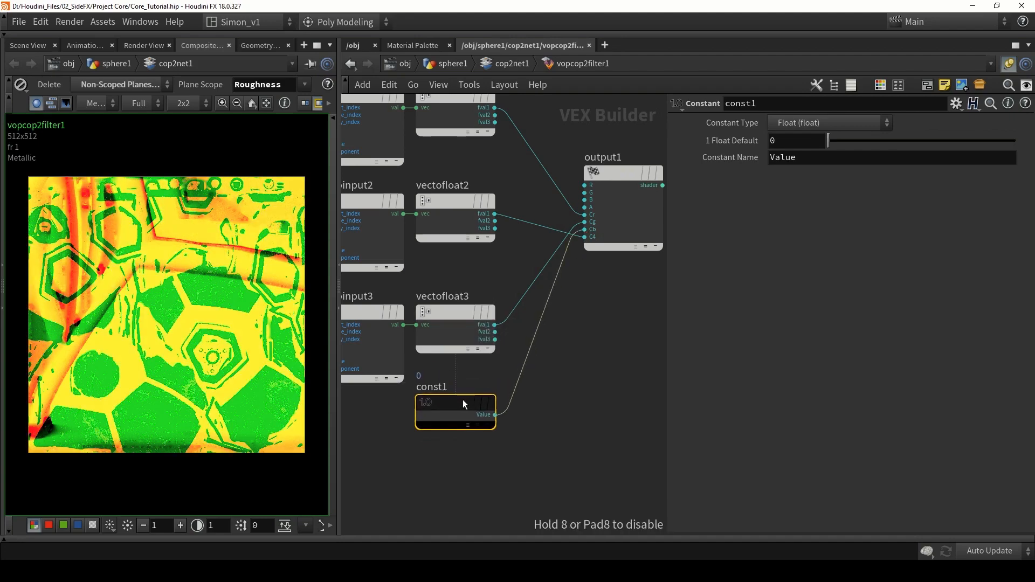
Look over the packed mask image in the viewer and return to the cop2net1 network.
left_click(586, 384)
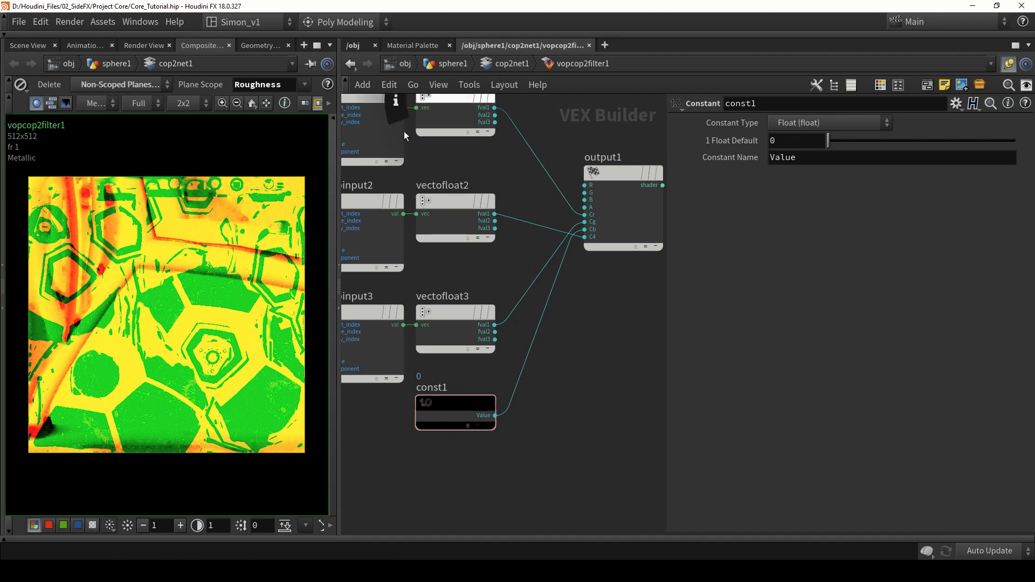
scroll(188, 294, "down", 1)
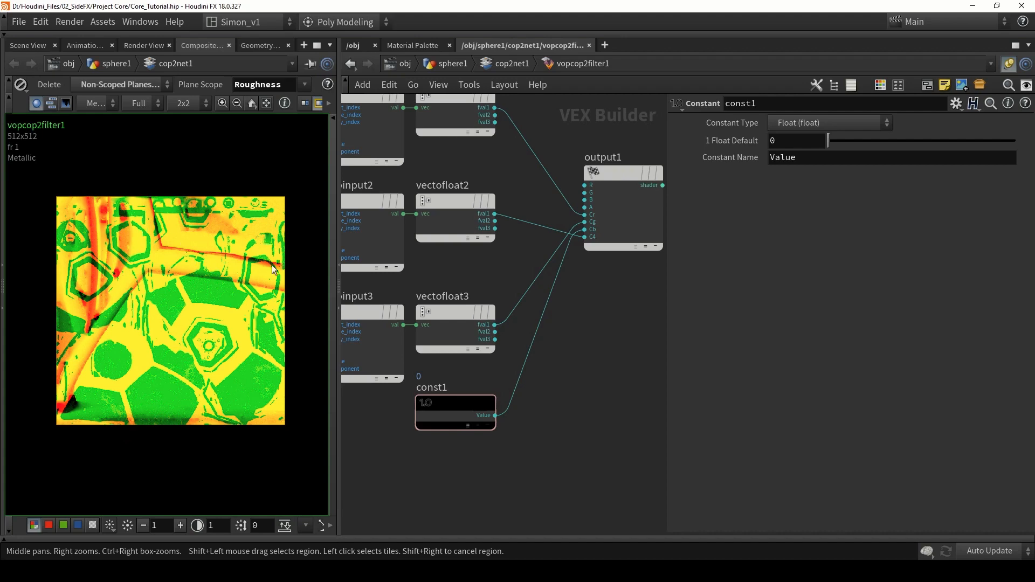
left_click(506, 64)
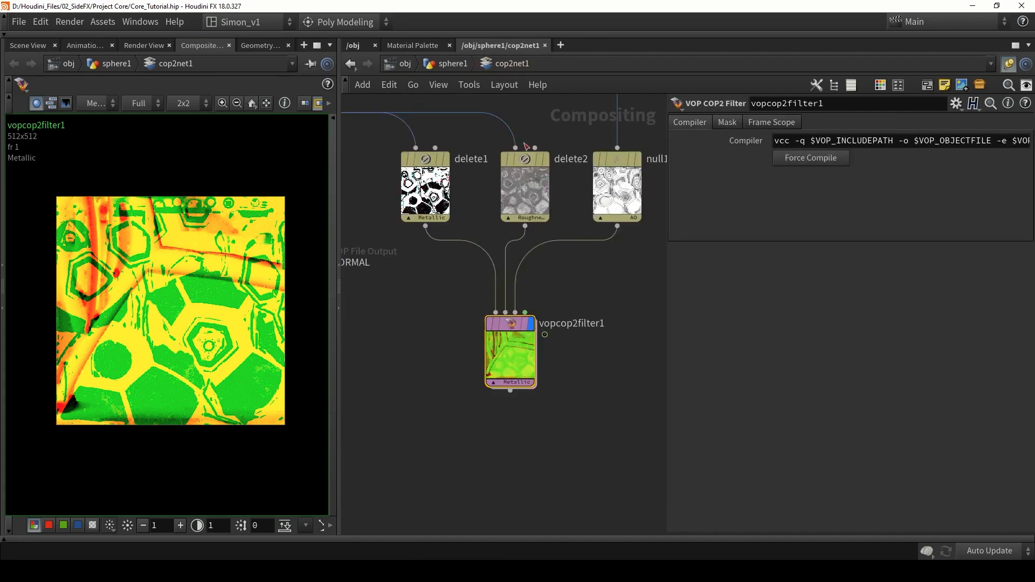
Compare the image resolutions of the null1 and delete2 nodes and check the output size set on sbs_archive1.
scroll(564, 267, "down", 3)
middle_click_drag(577, 276, 558, 323)
middle_click(581, 269)
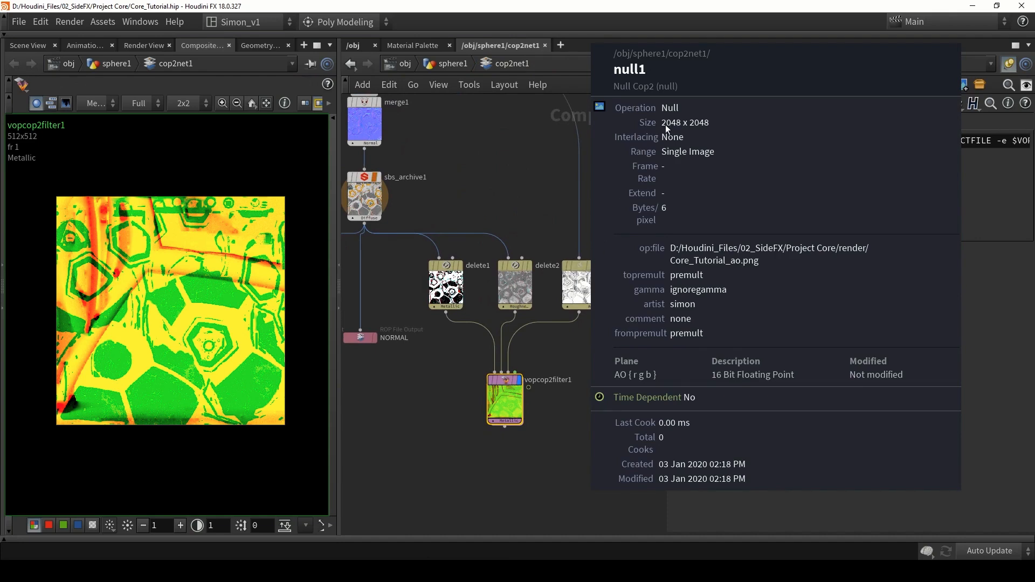
middle_click(519, 286)
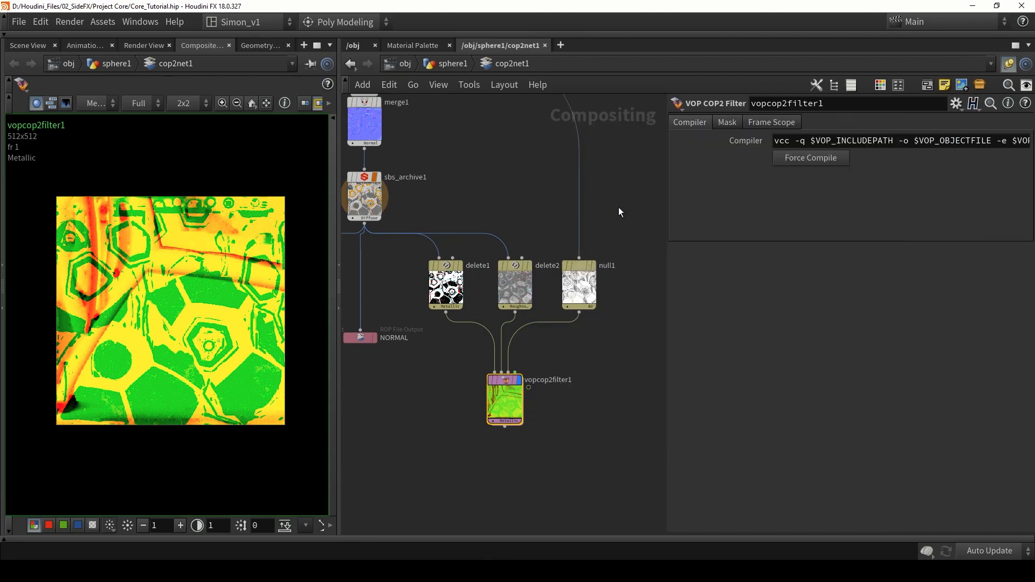
middle_click_drag(619, 207, 531, 223)
left_click(396, 250)
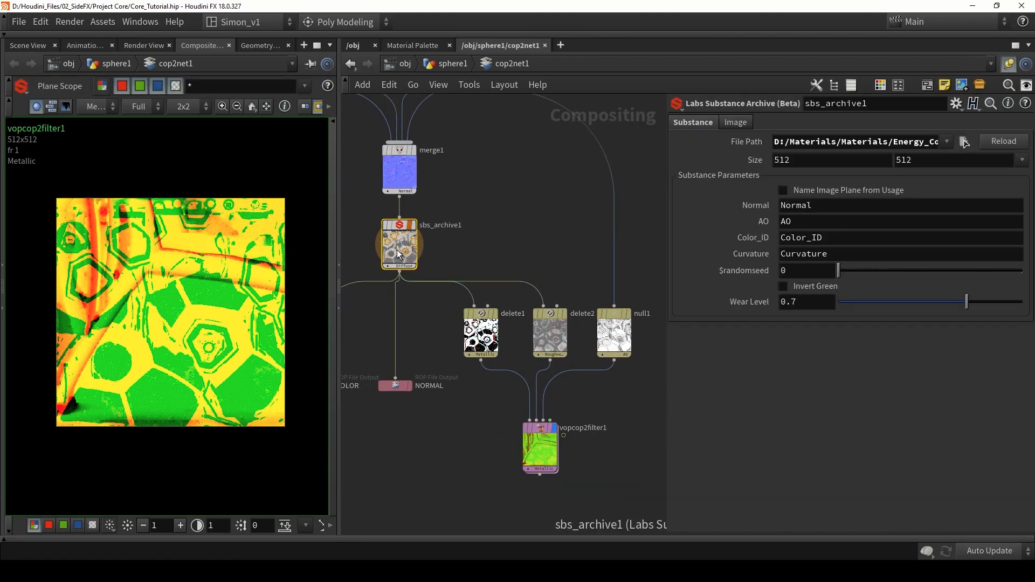
double_click(786, 160)
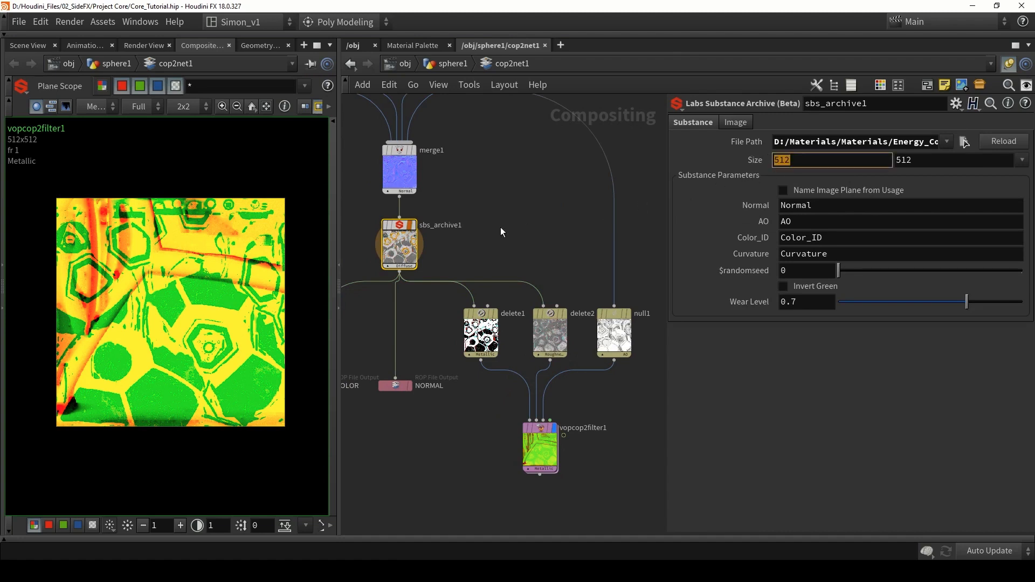
Add a Scale node fed by the AO image, set it to scale To Resolution and display it.
key("Tab")
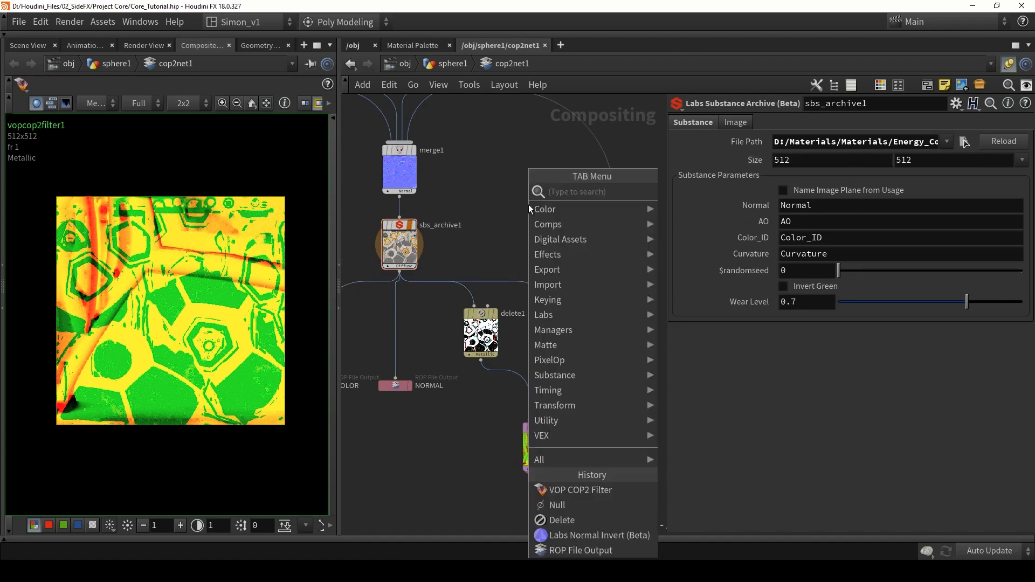
type("sc")
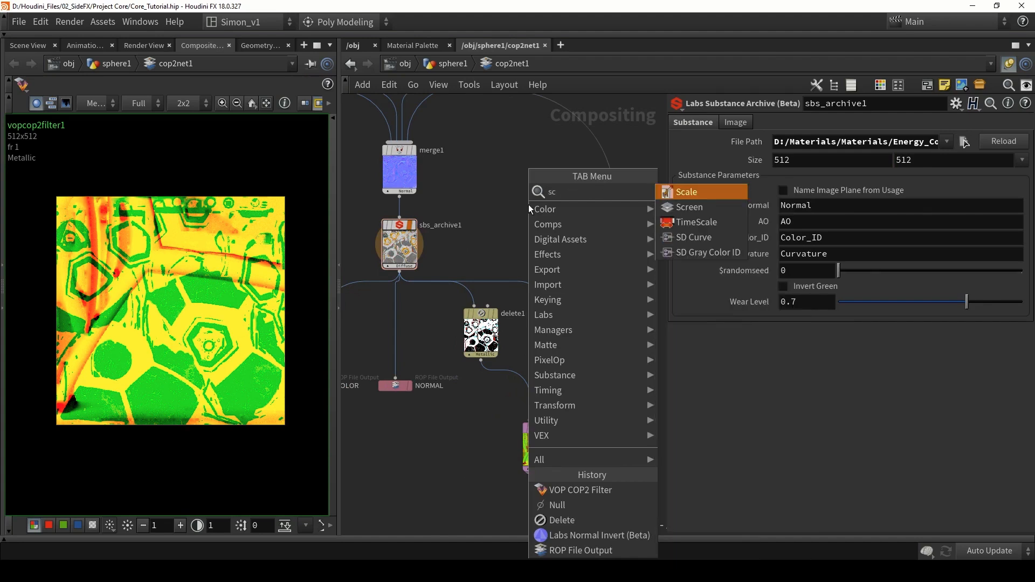
key("Return")
left_click(528, 208)
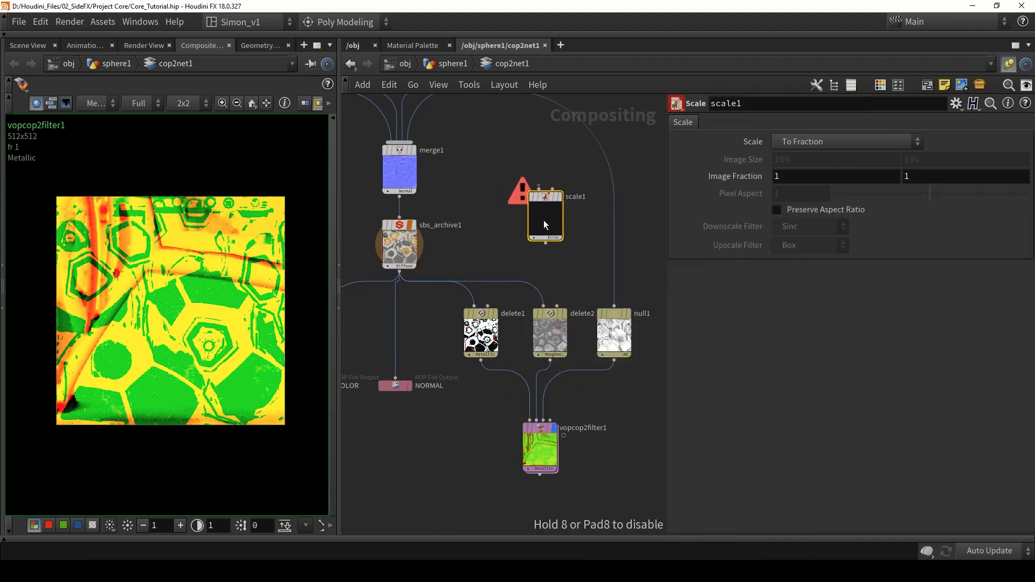
left_click(791, 142)
left_click(790, 158)
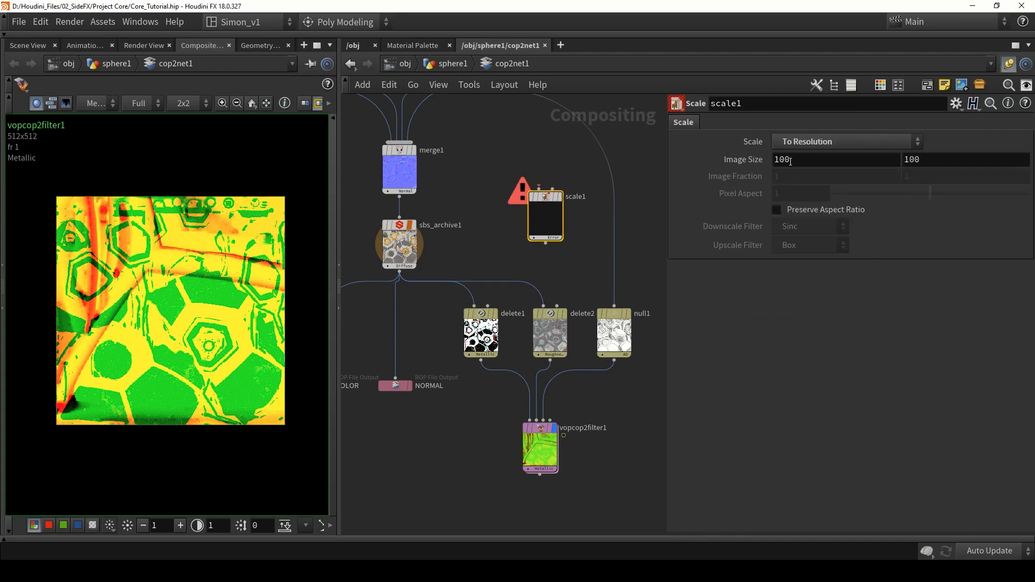
double_click(790, 161)
left_click(502, 151)
middle_click_drag(502, 151, 509, 207)
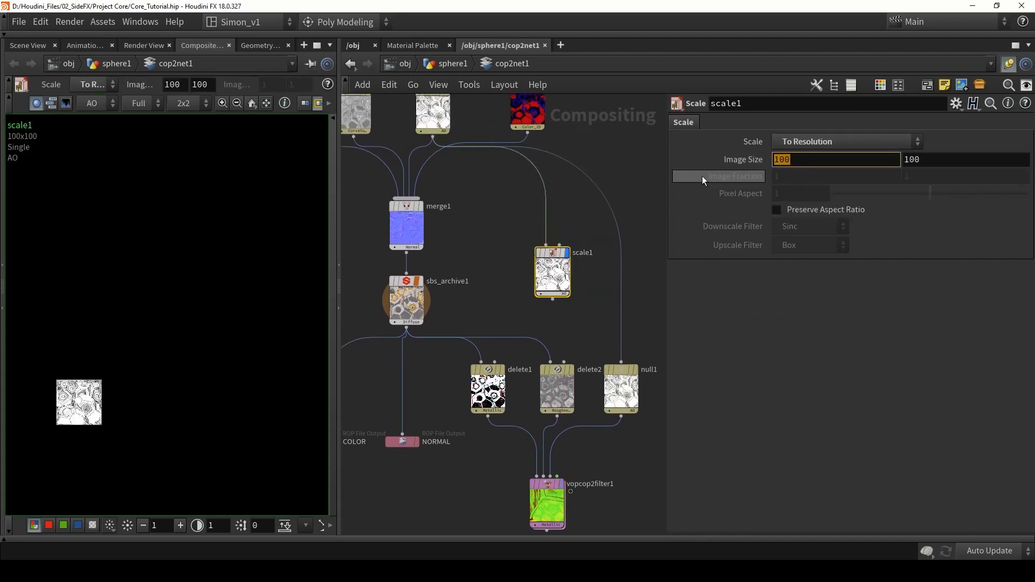
Set scale1's image size to 512 by 512 and place it between the AO image and null1.
double_click(806, 162)
type("512")
key("Tab")
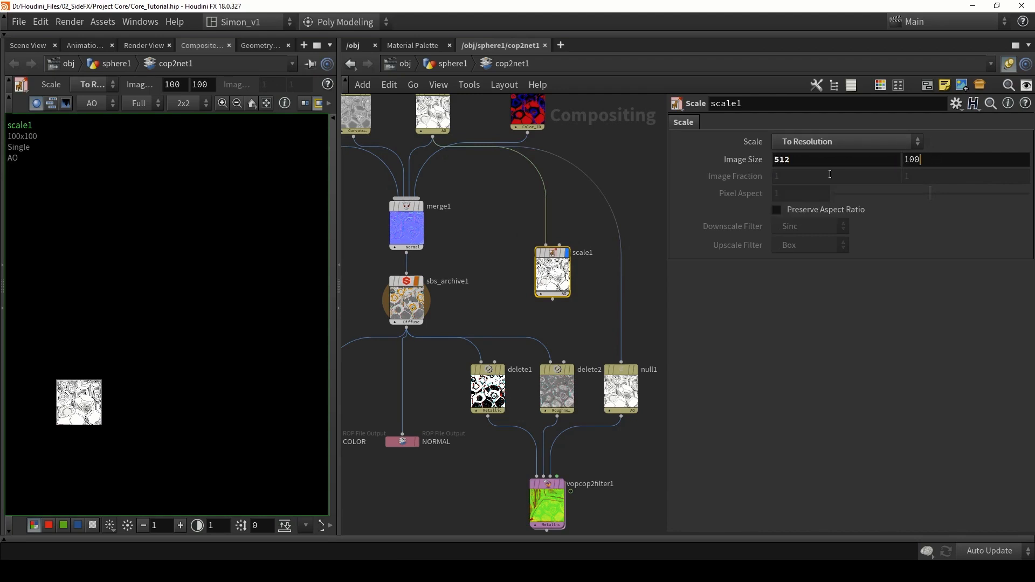
key("BackSpace")
type("512")
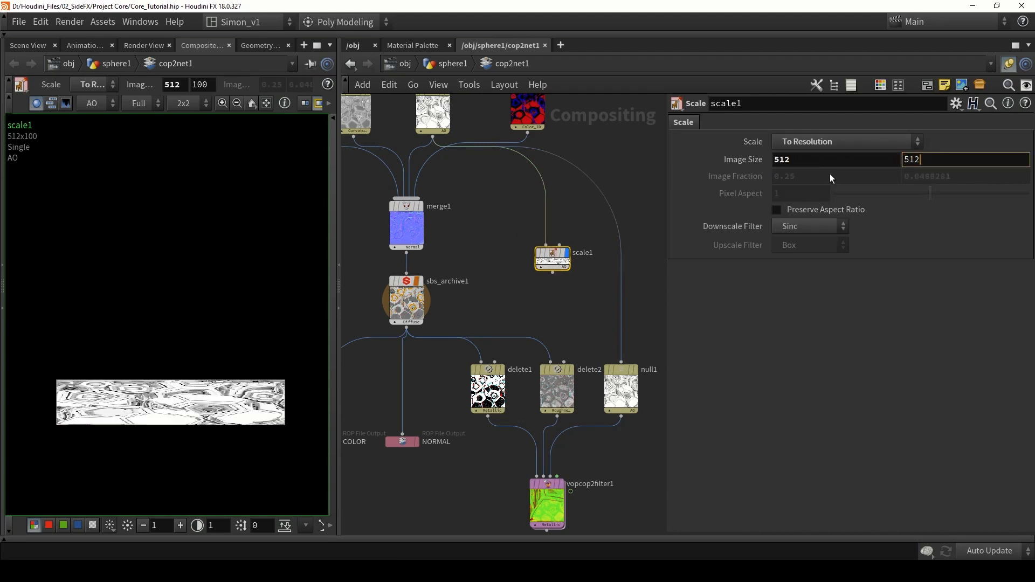
key("Return")
left_click_drag(553, 299, 635, 309)
middle_click_drag(636, 308, 624, 199)
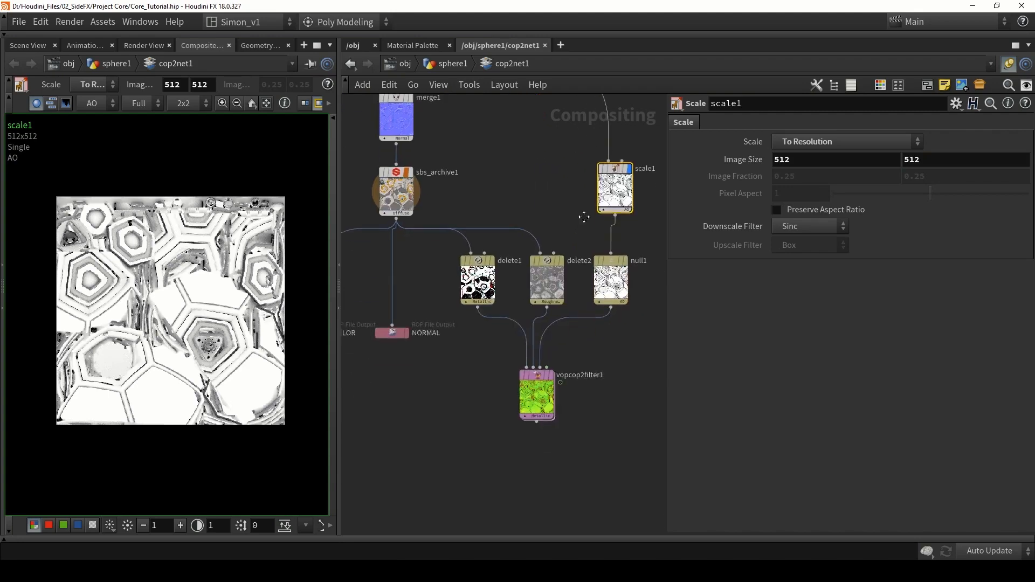
Display vopcop2filter1 and inspect the packed mask up close in the viewer.
left_click(534, 389)
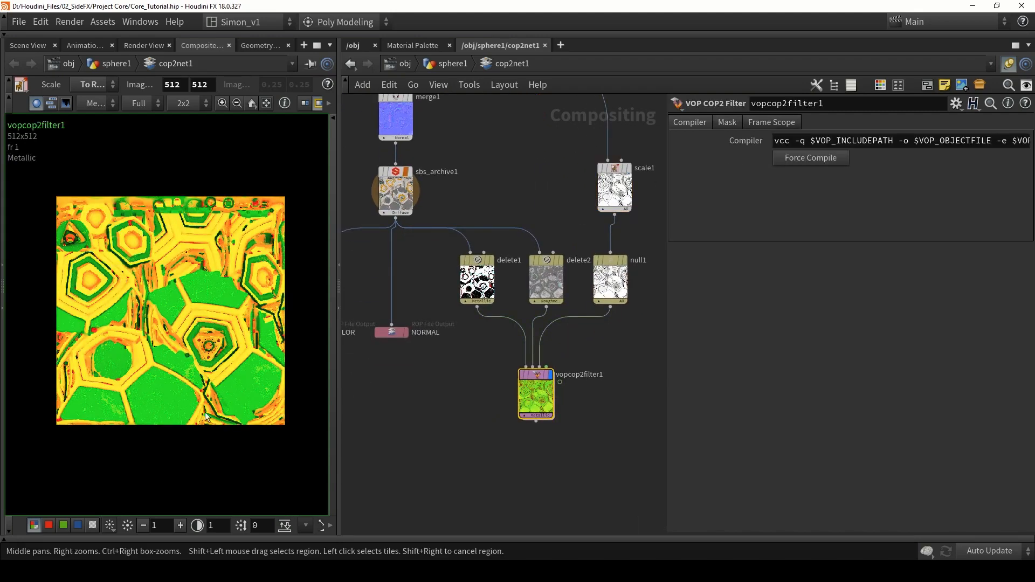
scroll(174, 263, "up", 2)
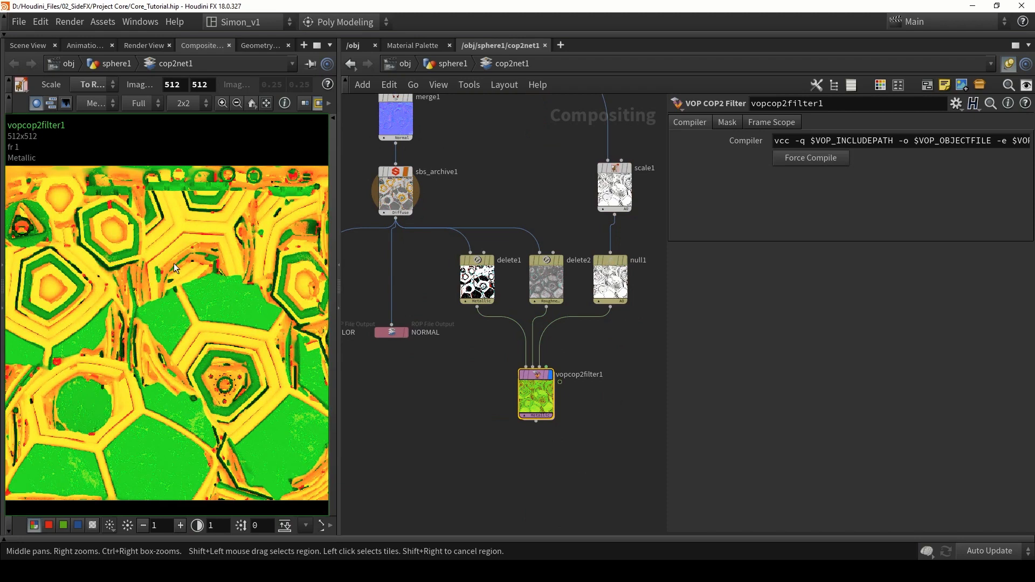
middle_click_drag(182, 294, 189, 248)
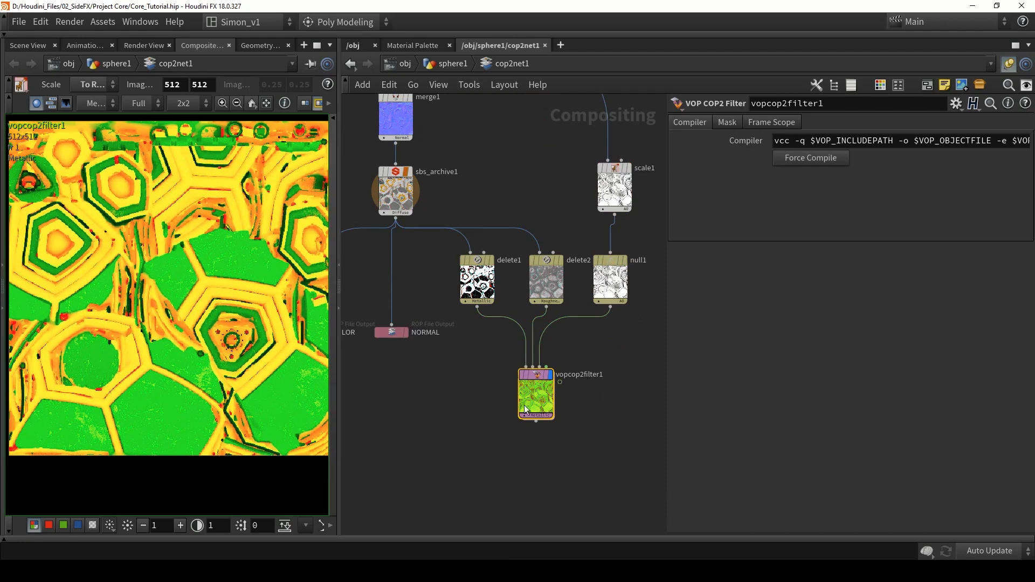
Move vopcop2filter1 down to make room and insert an Invert node between delete2 and the filter.
left_click_drag(536, 377, 546, 409)
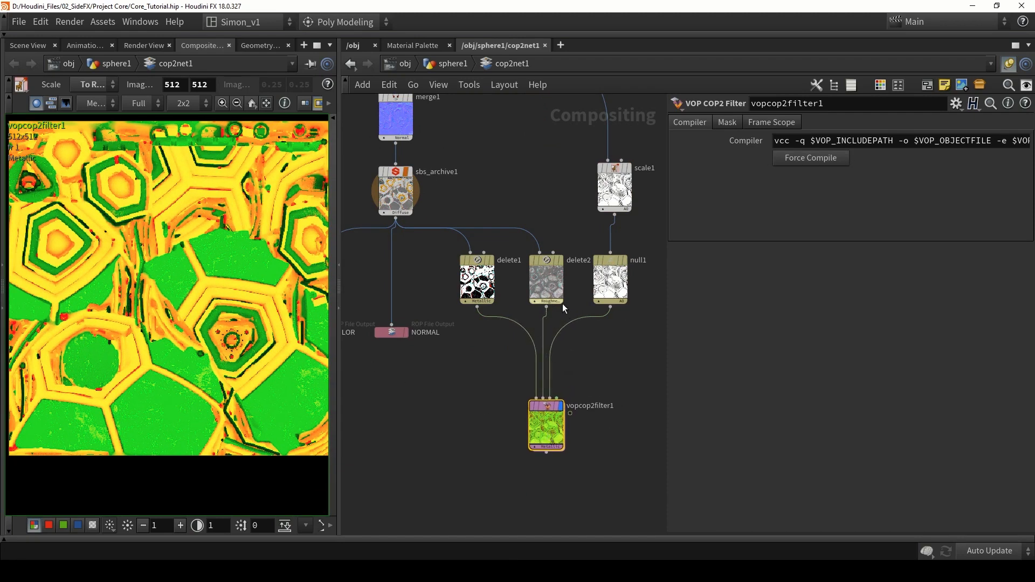
left_click(626, 363)
key("Tab")
type("nu")
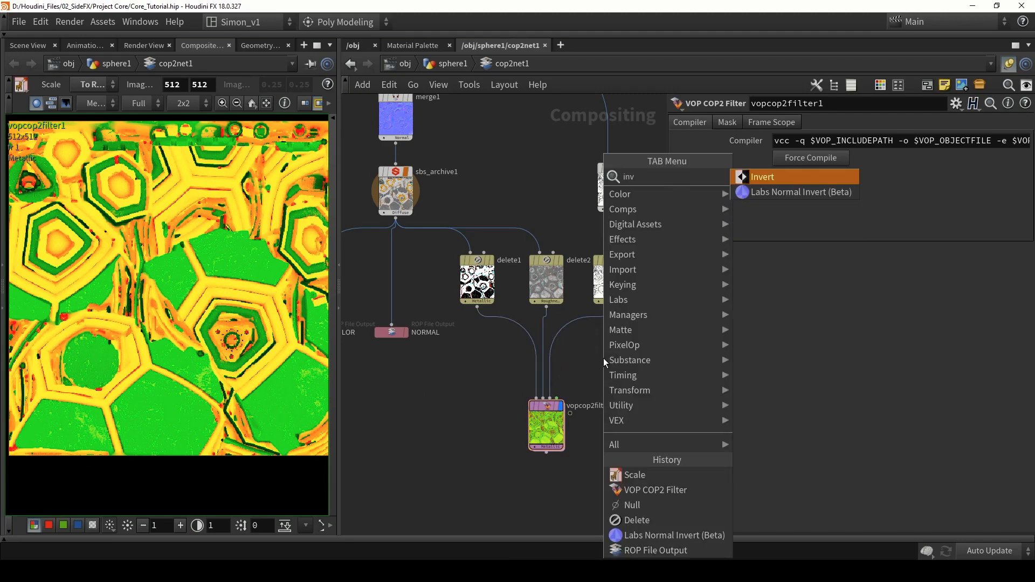
key("Return")
left_click(604, 358)
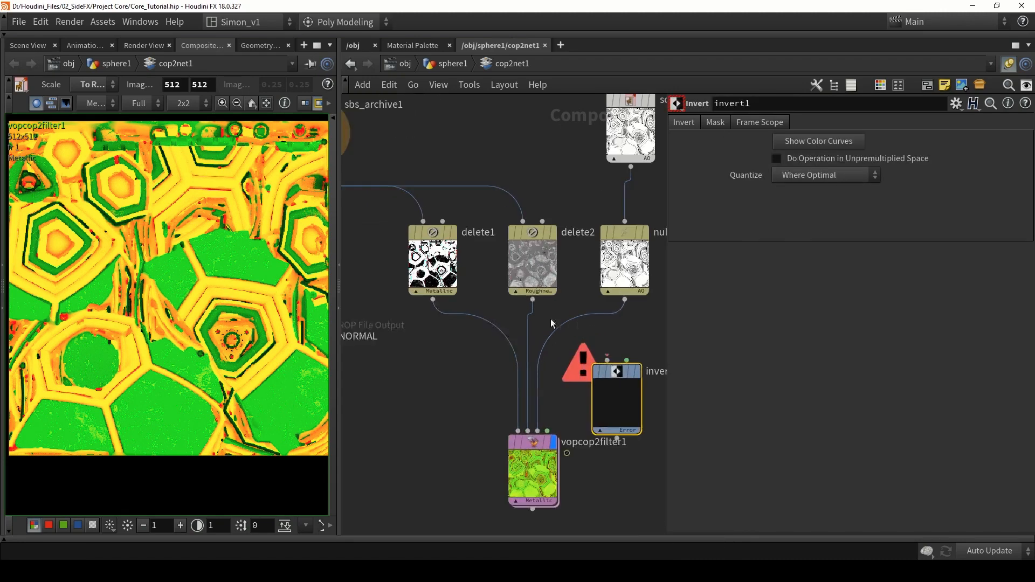
scroll(601, 360, "up", 3)
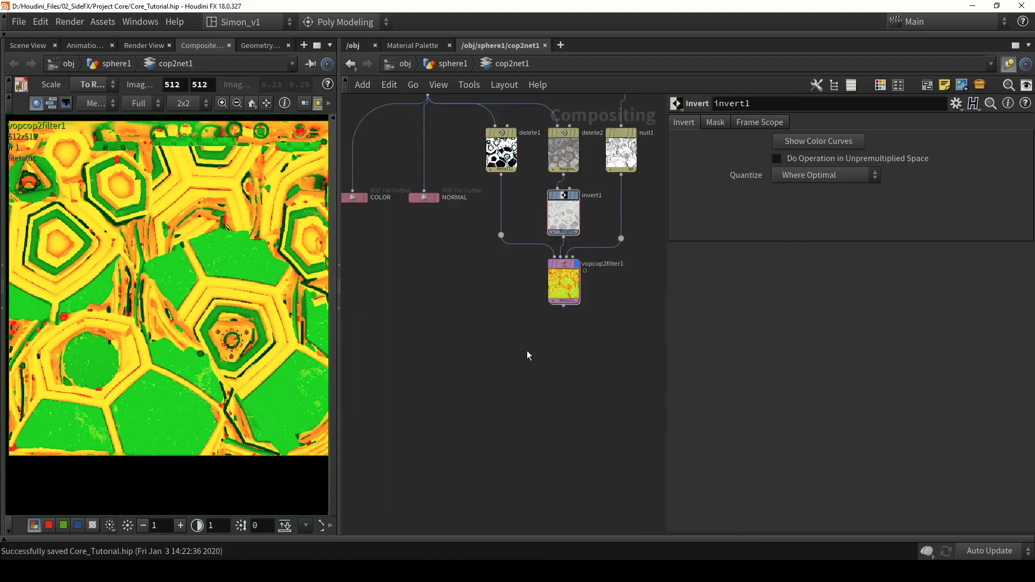
Duplicate the NORMAL ROP File Output below vopcop2filter1 and feed it from the filter's output.
left_click(426, 203)
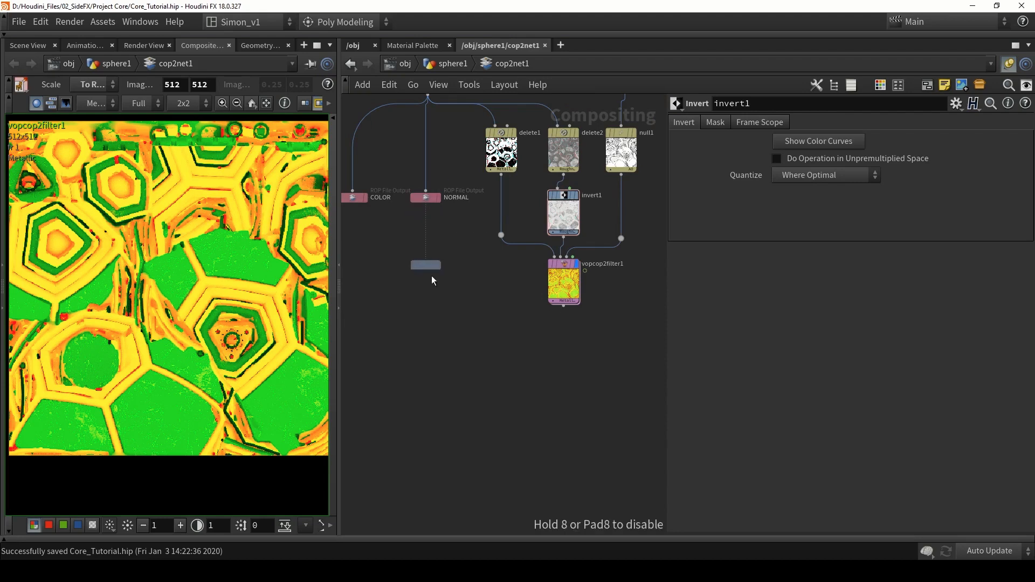
left_click(565, 340)
scroll(565, 341, "up", 3)
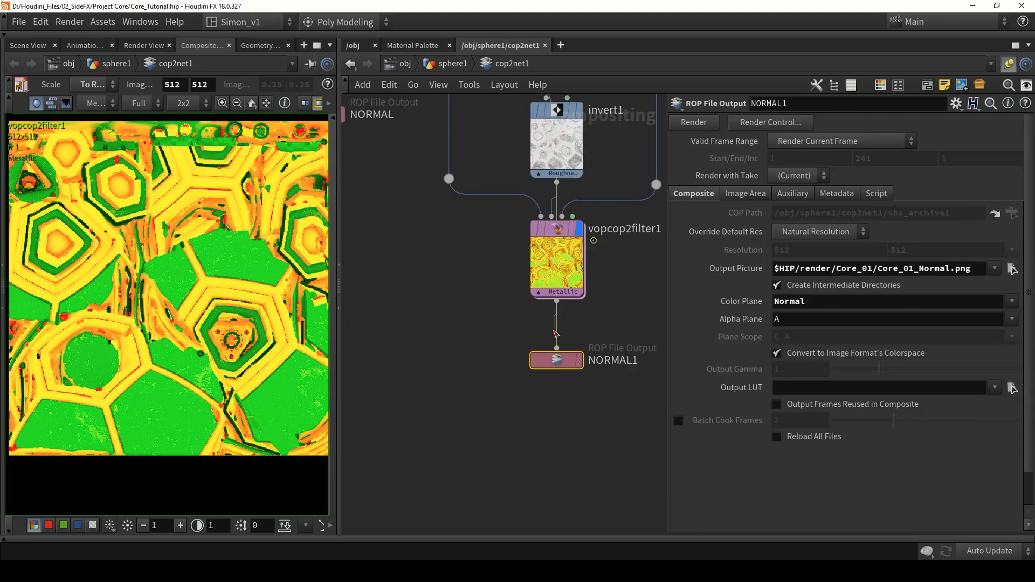
Set both the Color Plane and the Alpha Plane of the duplicated file output to Metallic.
double_click(804, 301)
key("BackSpace")
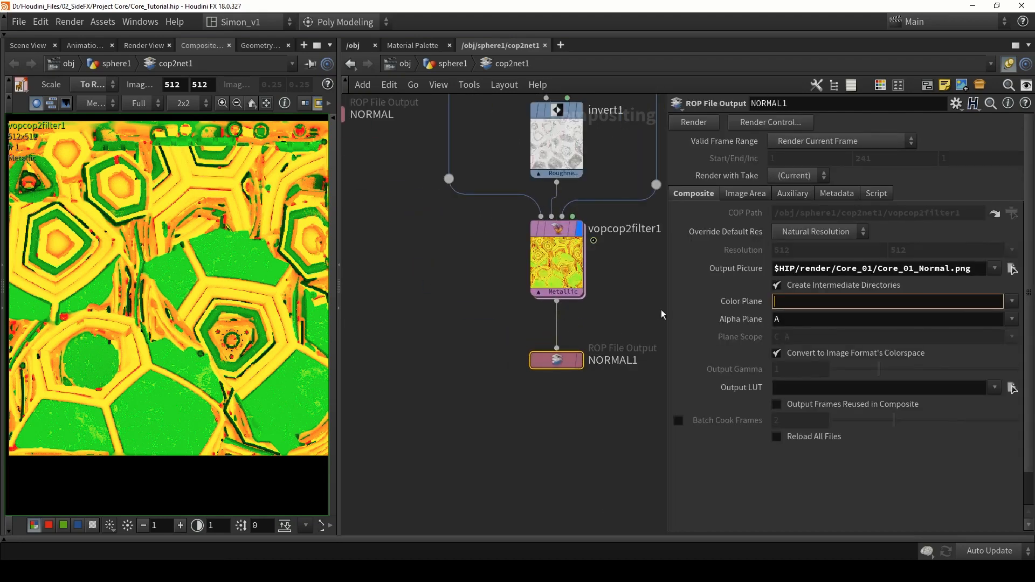
left_click(1012, 301)
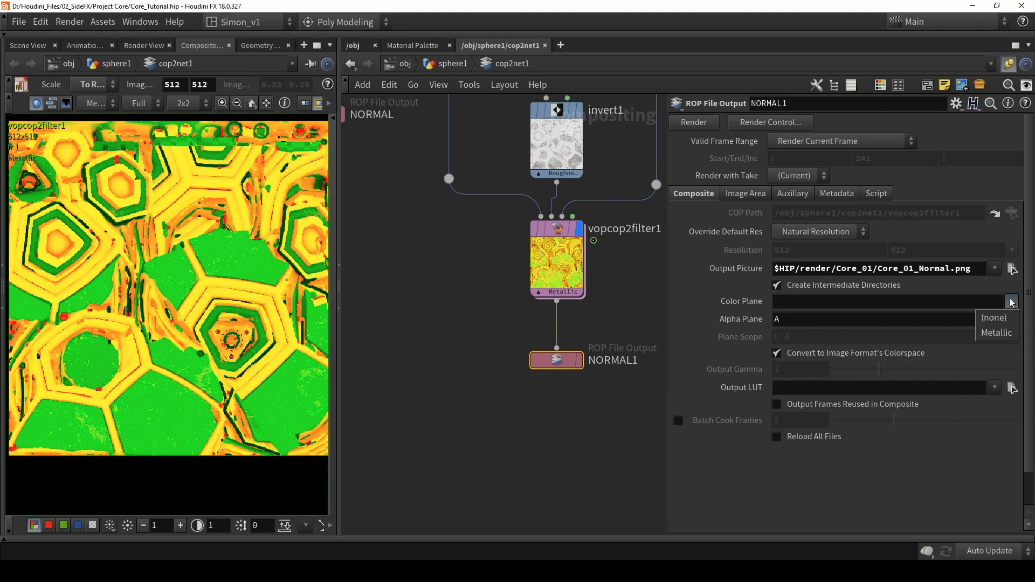
left_click(1002, 333)
double_click(822, 320)
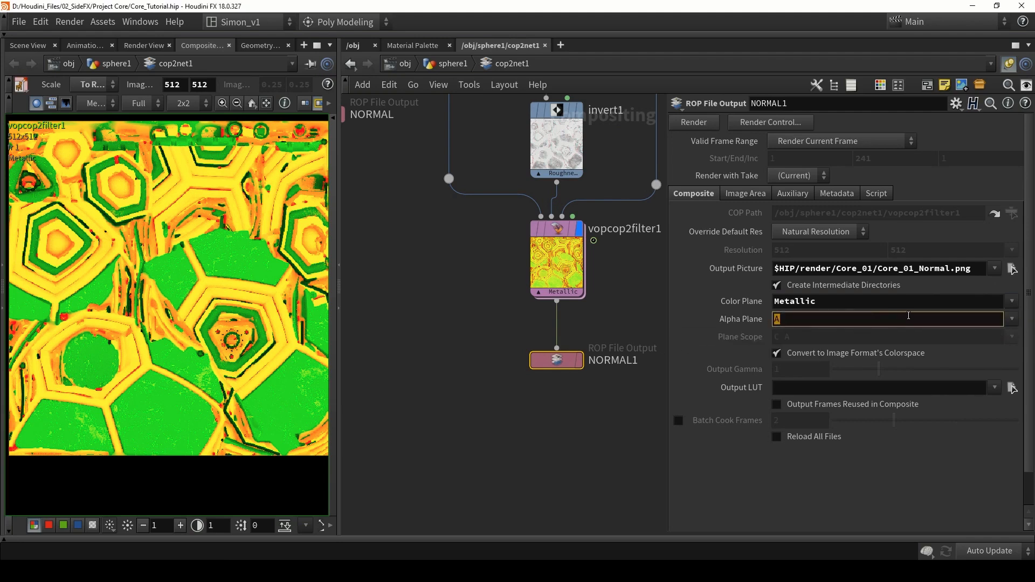
left_click(1012, 319)
left_click(997, 350)
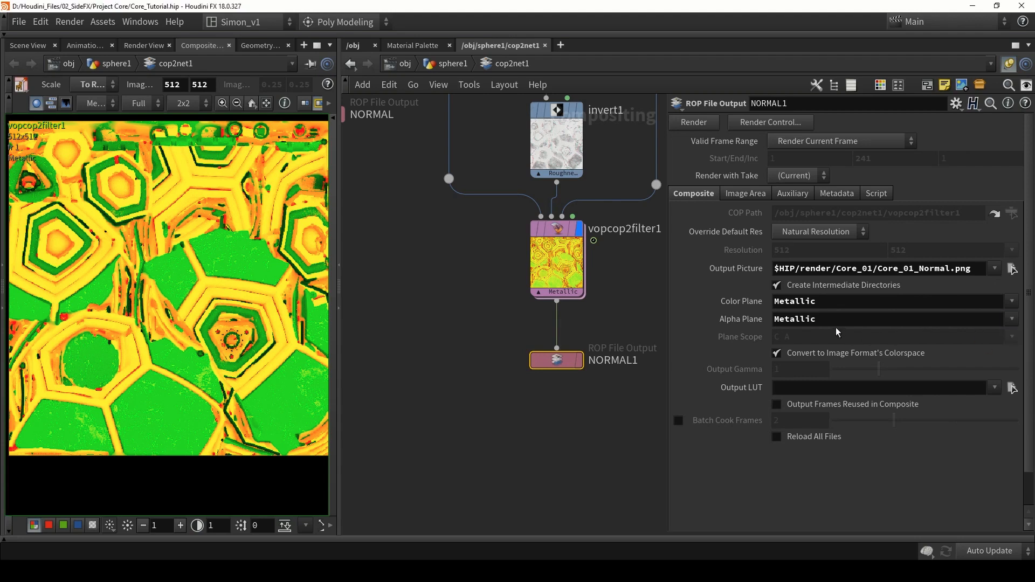
Change the output picture to $HIP/render/Core_01/Core_01_Mask.png, render the mask and save the scene.
left_click(620, 336)
left_click_drag(950, 272, 920, 271)
type("Mask")
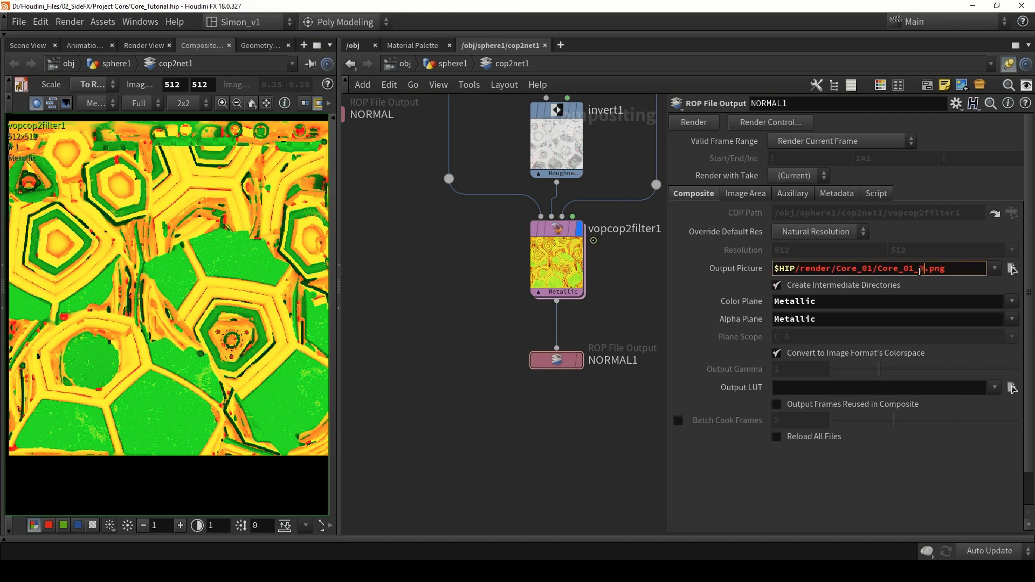
key("Return")
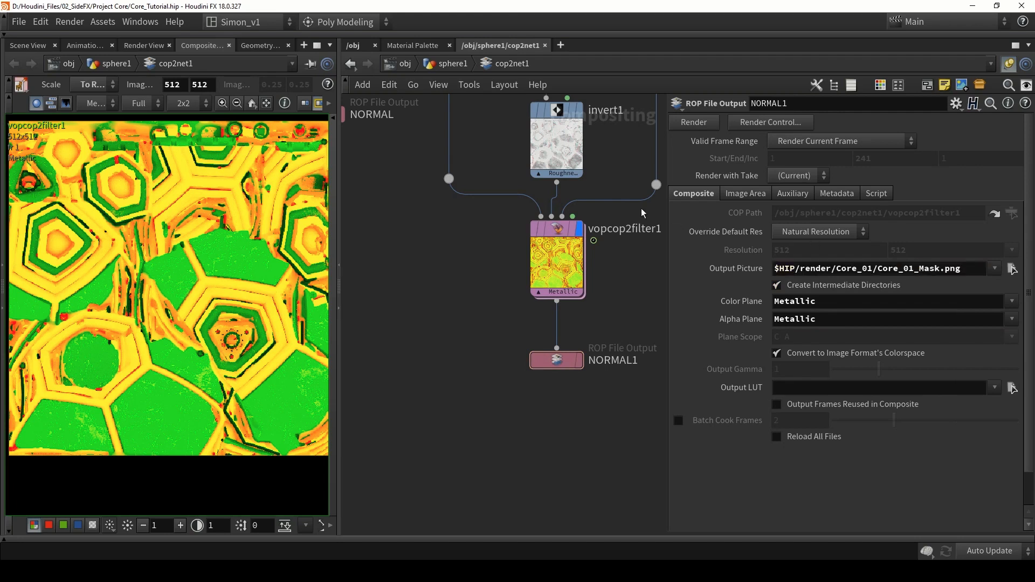
left_click(695, 123)
key("ctrl+s")
Shift the COLOR and NORMAL outputs aside and duplicate NORMAL beside them, fed by sbs_archive1.
middle_click_drag(388, 253, 539, 321)
scroll(522, 314, "down", 4)
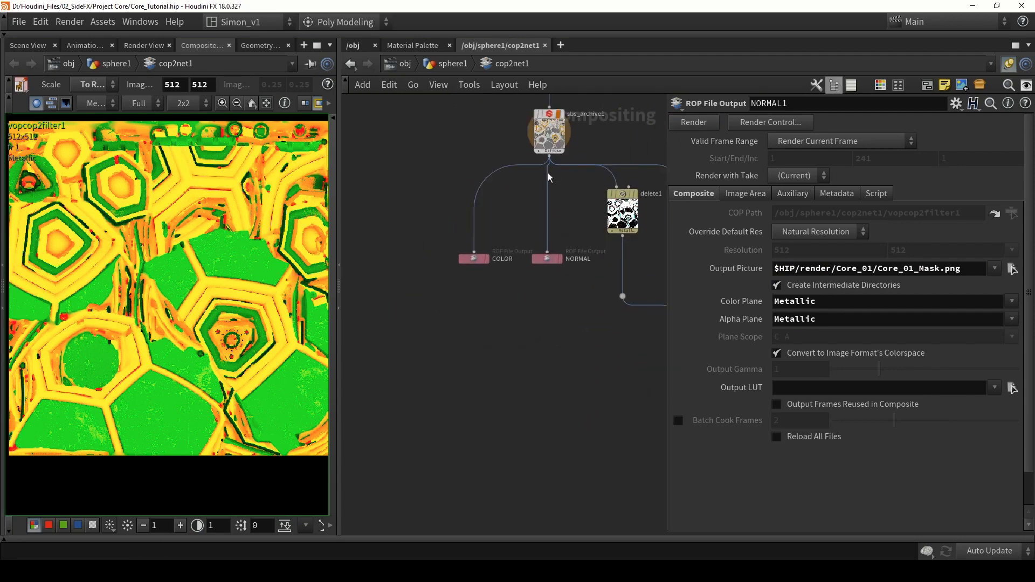
scroll(487, 201, "down", 3)
left_click_drag(483, 282, 405, 239)
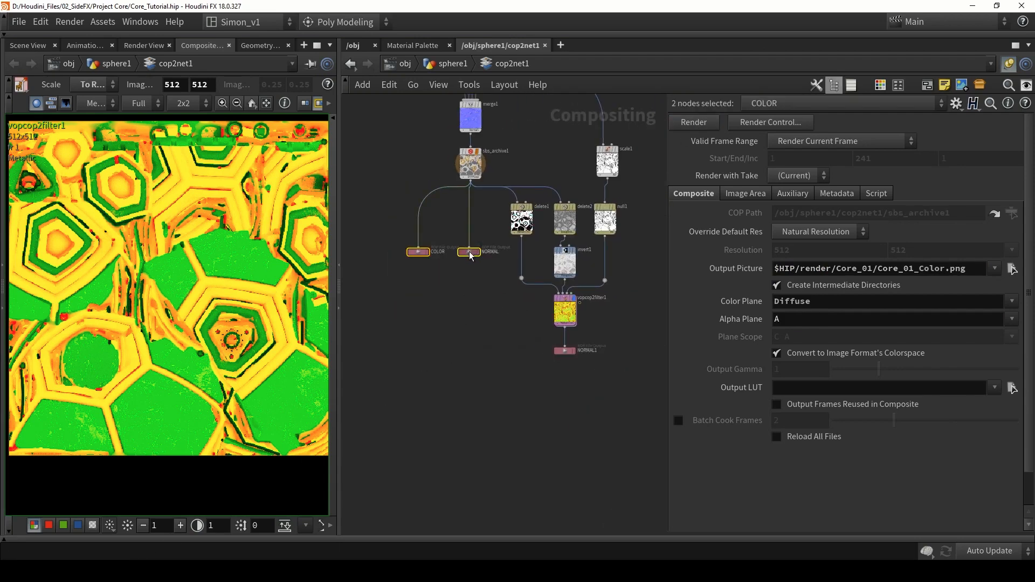
mouse_move(470, 254)
left_mouse_down()
mouse_move(400, 256)
mouse_move(487, 246)
left_mouse_up()
left_click(409, 277)
Display sbs_archive1 in the viewer and examine its Emissive plane.
scroll(402, 263, "up", 3)
middle_click_drag(508, 193, 512, 242)
left_click(524, 134)
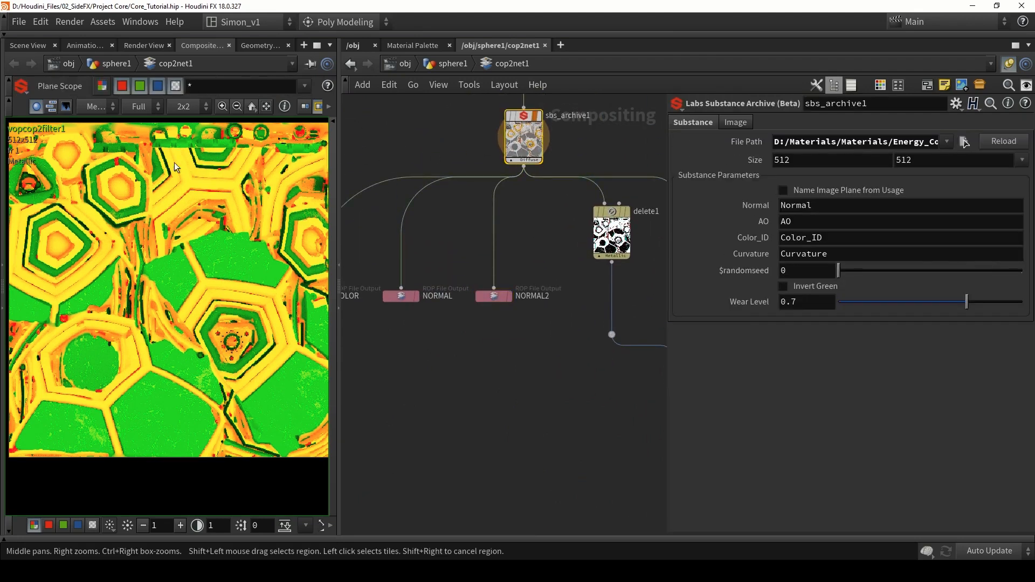
left_click(538, 125)
left_click(104, 107)
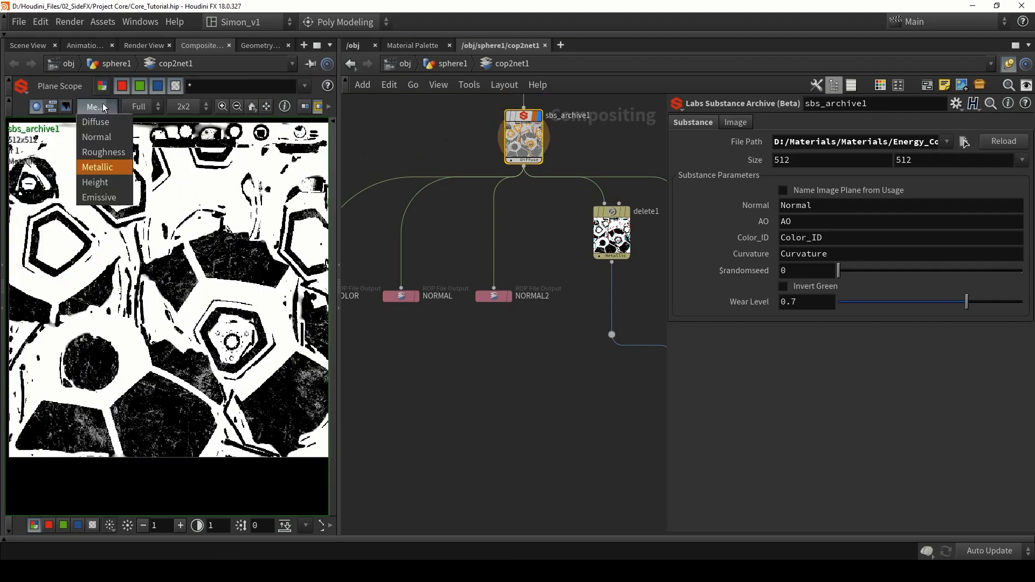
left_click(98, 198)
middle_click_drag(105, 160, 116, 197)
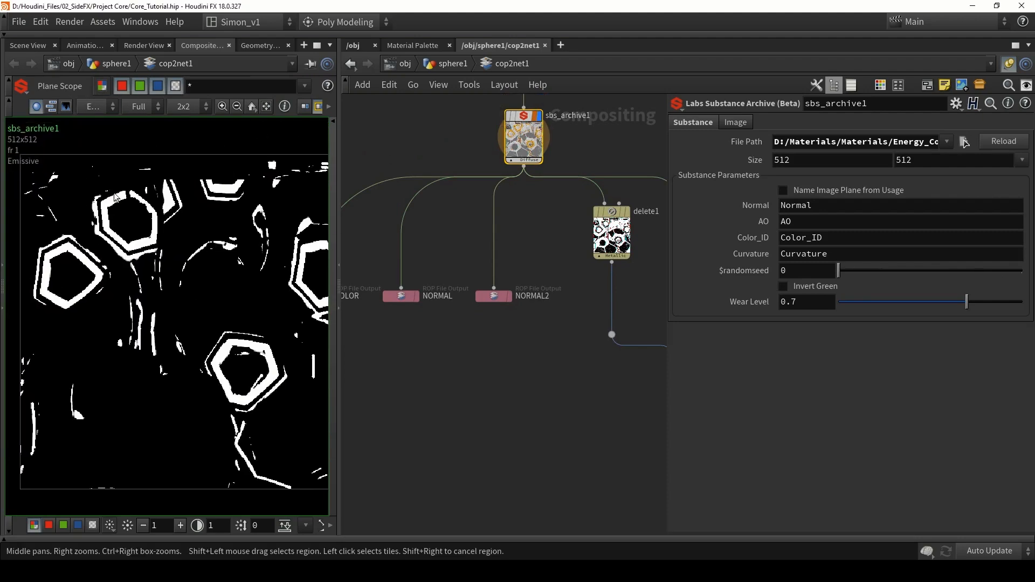
right_click_drag(116, 197, 109, 212)
scroll(507, 198, "up", 3)
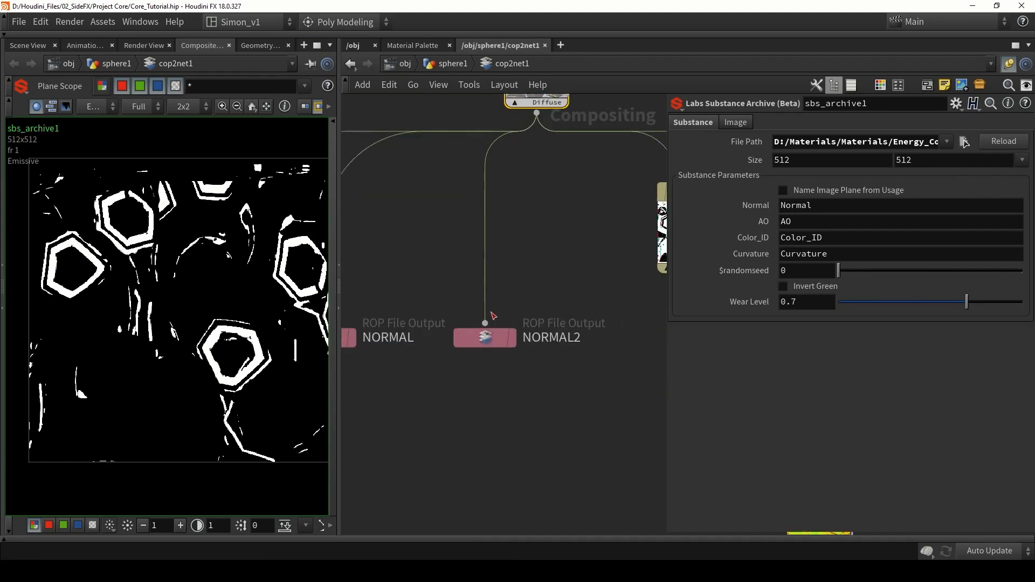
Set the Color Plane of the duplicated NORMAL2 file output to Emissive.
left_click(480, 334)
middle_click_drag(518, 229, 509, 225)
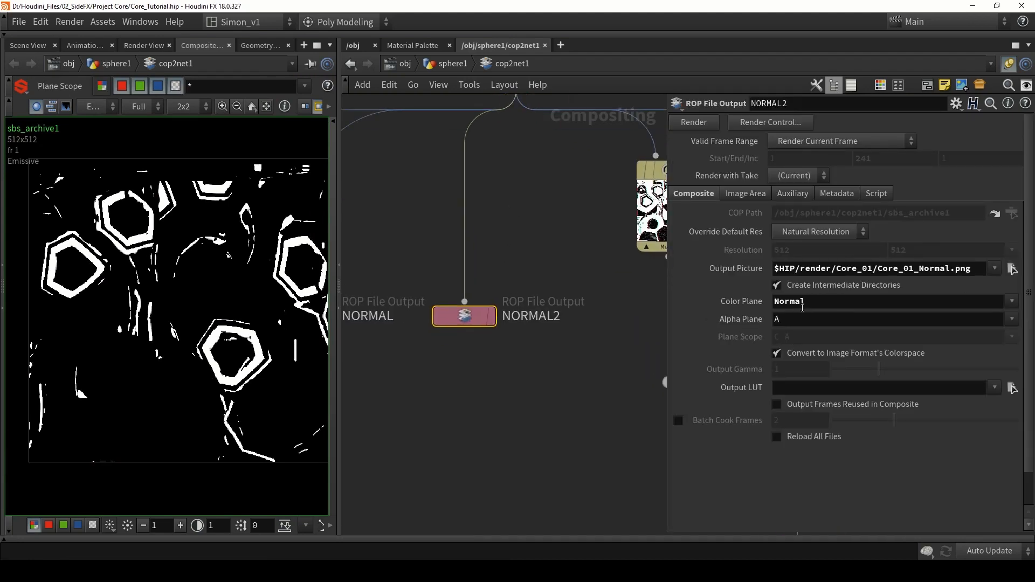
double_click(830, 301)
key("BackSpace")
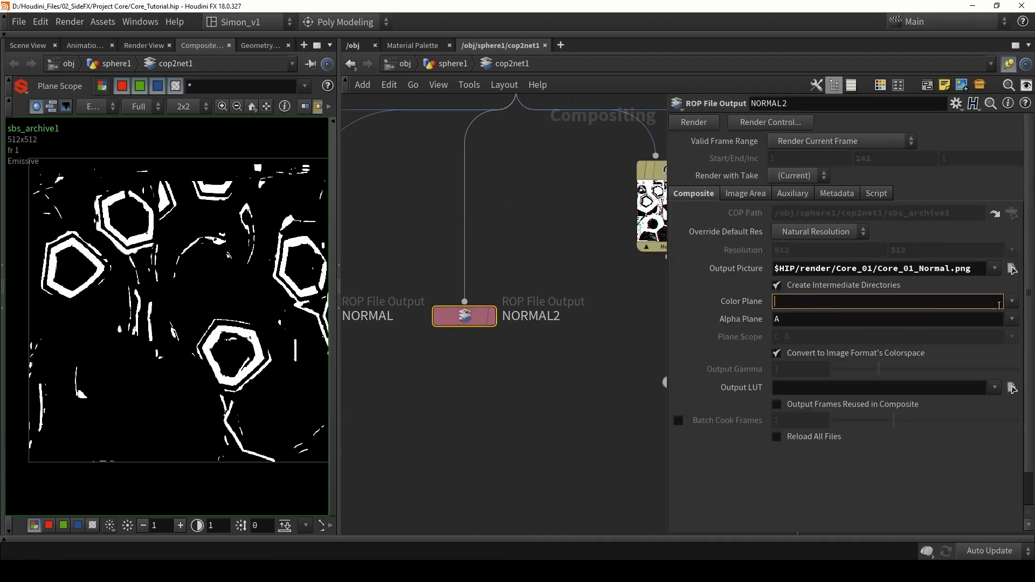
left_click(1013, 302)
left_click(989, 409)
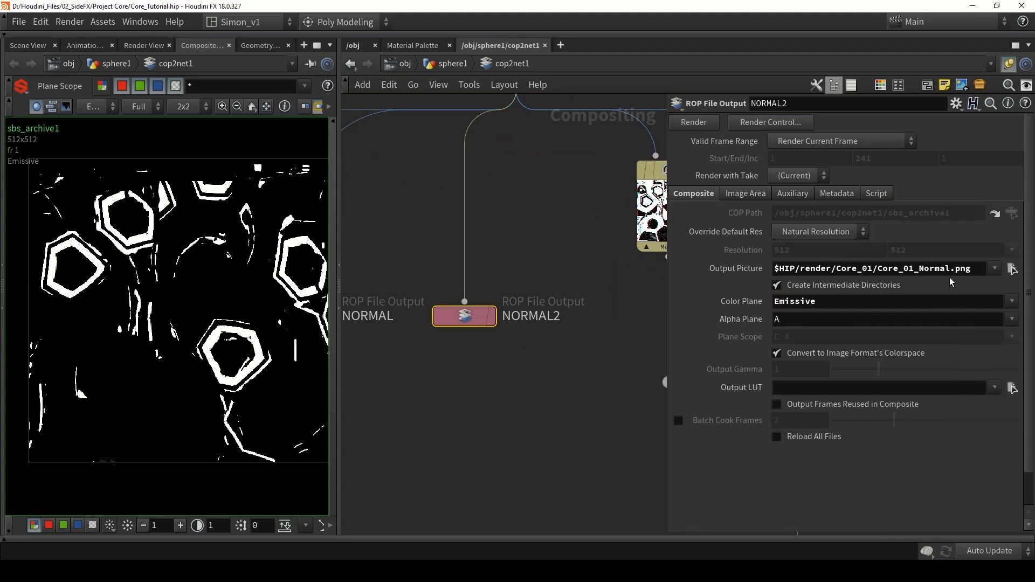
Change the duplicated output's picture path to $HIP/render/Core_01/Core_01_Emissive.png.
double_click(940, 267)
type("Emi")
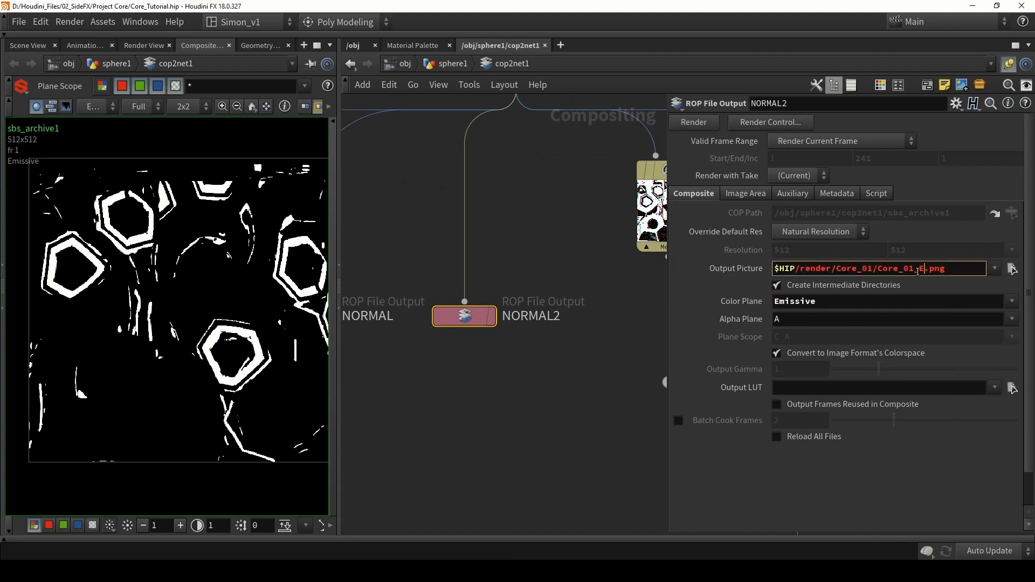
type("ssive")
key("Return")
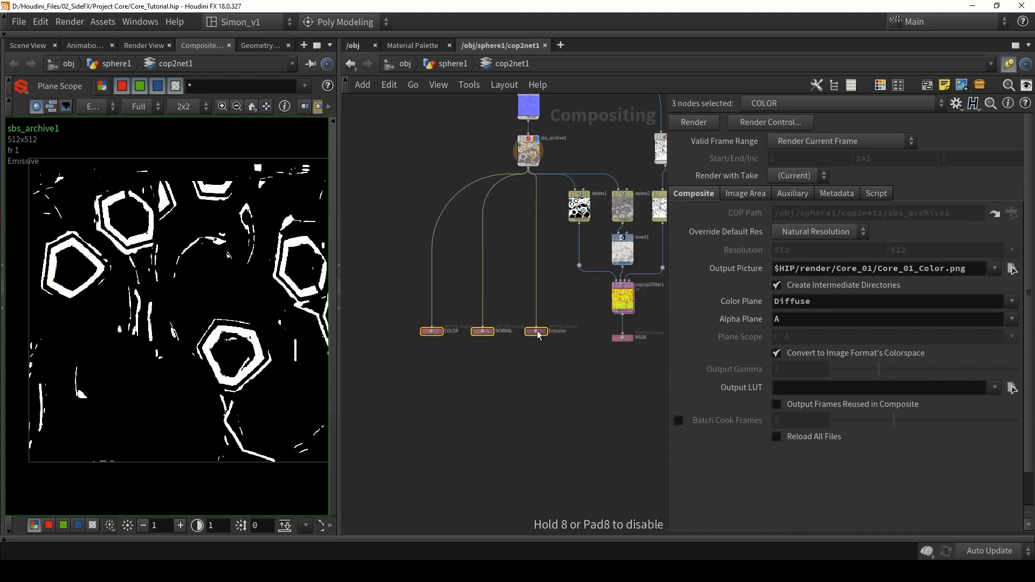
Line up the COLOR, NORMAL and Emissive outputs with the MASK output and save the scene.
left_click_drag(538, 335, 539, 341)
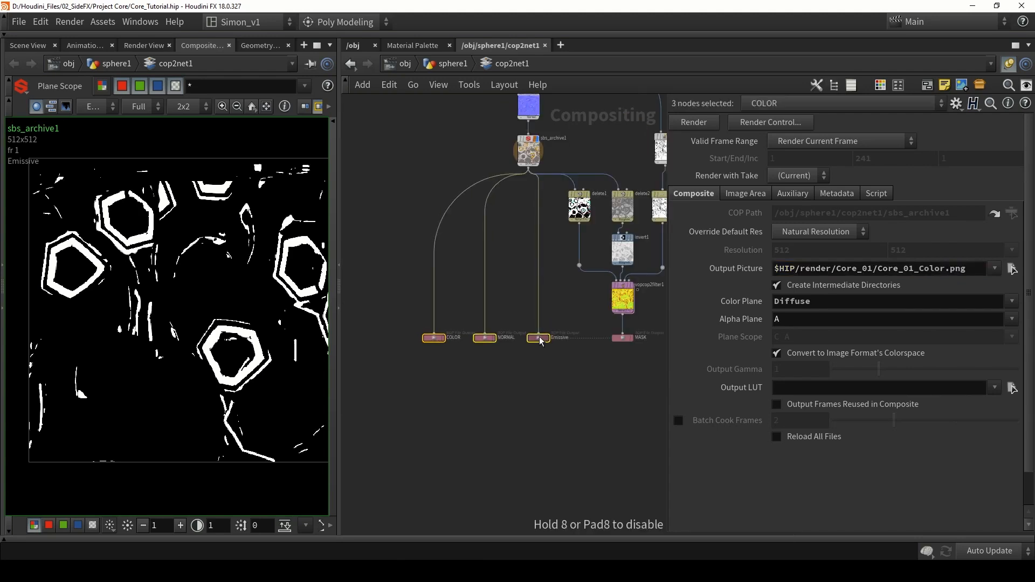
left_click(566, 372)
middle_click_drag(579, 373, 552, 366)
key("ctrl+s")
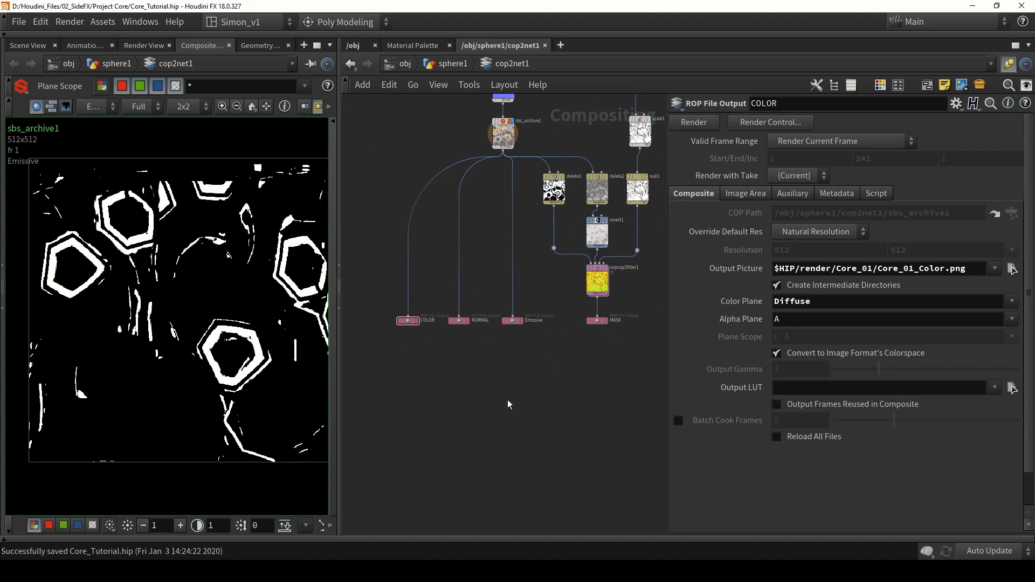
left_click_drag(636, 356, 377, 306)
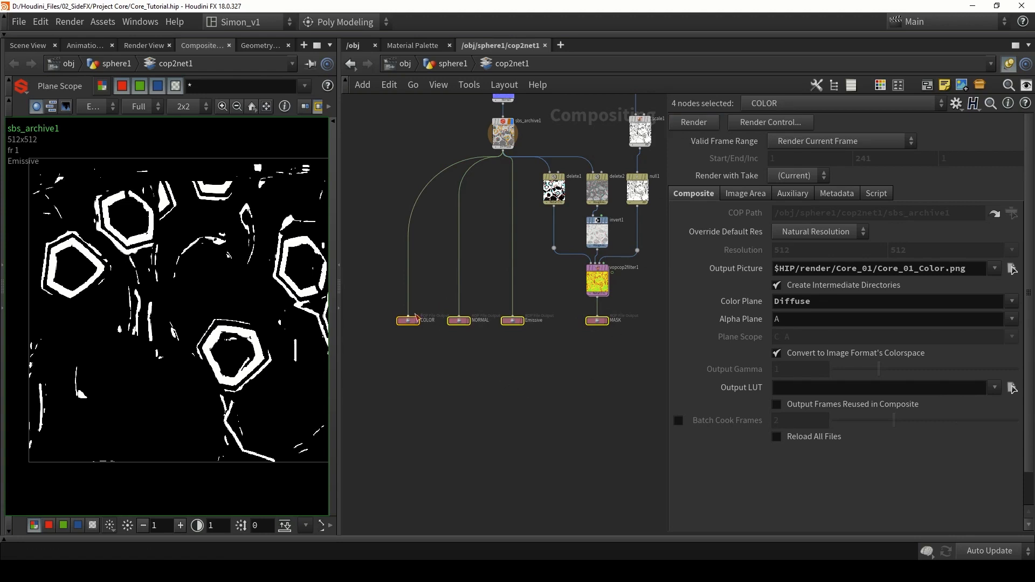
left_click(613, 377)
middle_click_drag(535, 366, 546, 375)
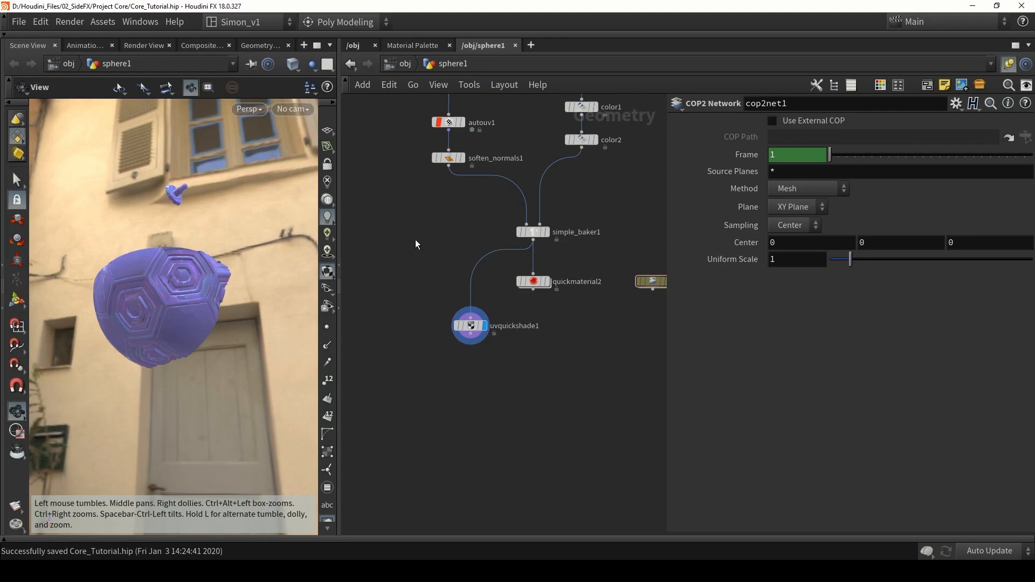
Add a Split node in the sphere1 network, feed it from soften_normals1 and display it.
middle_click_drag(415, 240, 427, 242)
scroll(427, 242, "down", 2)
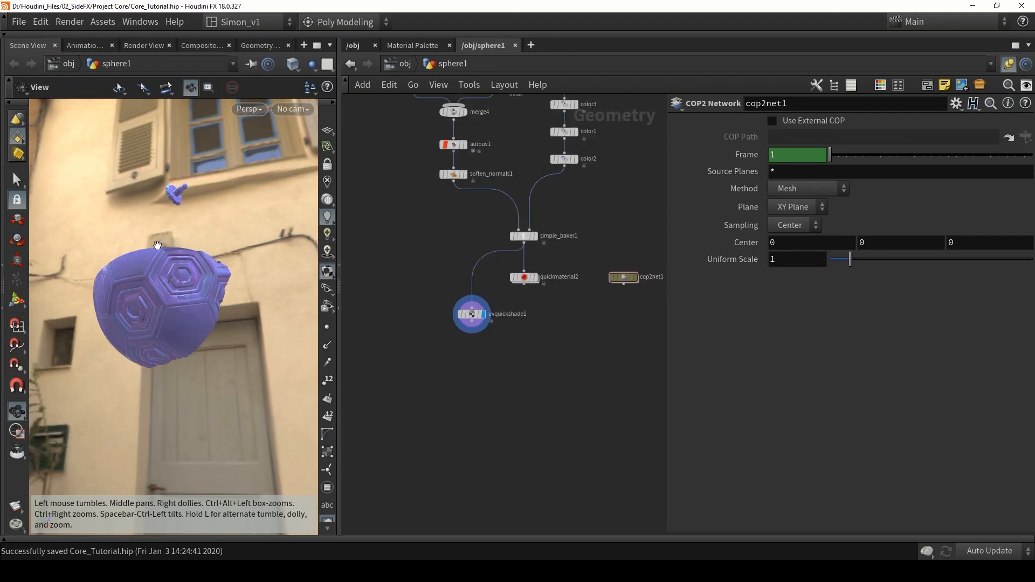
middle_click_drag(447, 241, 492, 258)
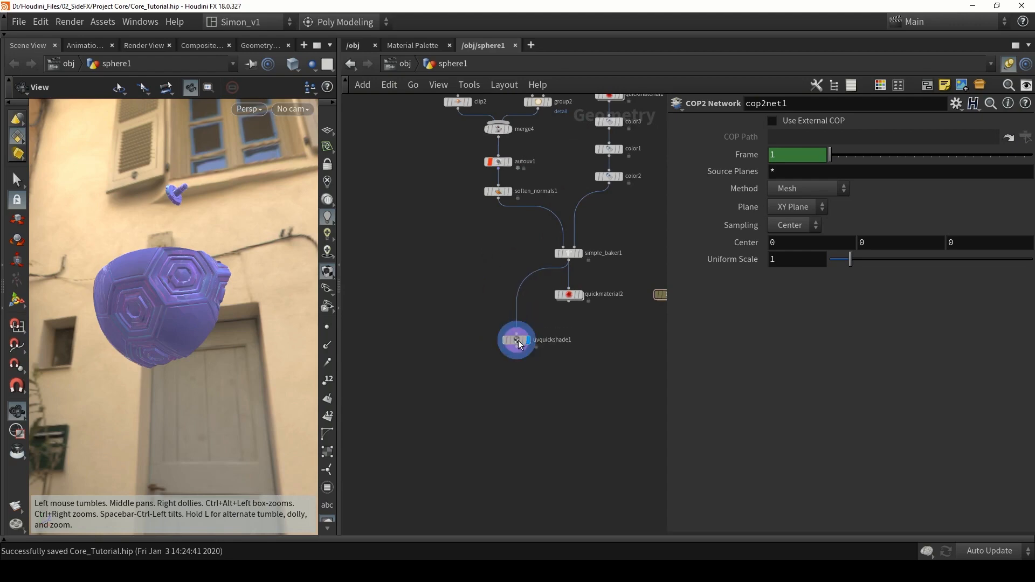
middle_click_drag(459, 220, 498, 250)
key("Tab")
type("spl")
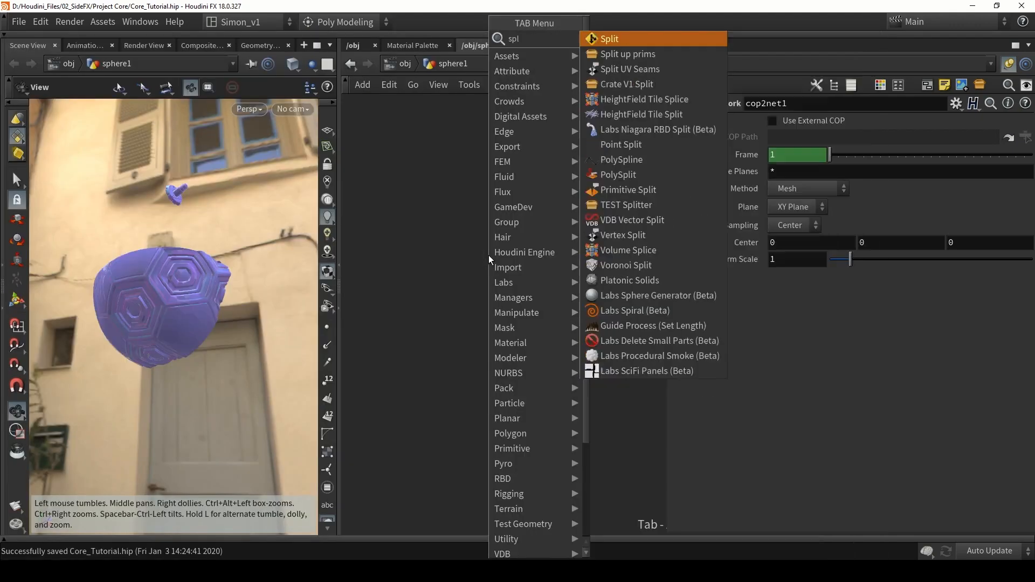
key("Return")
left_click(450, 268)
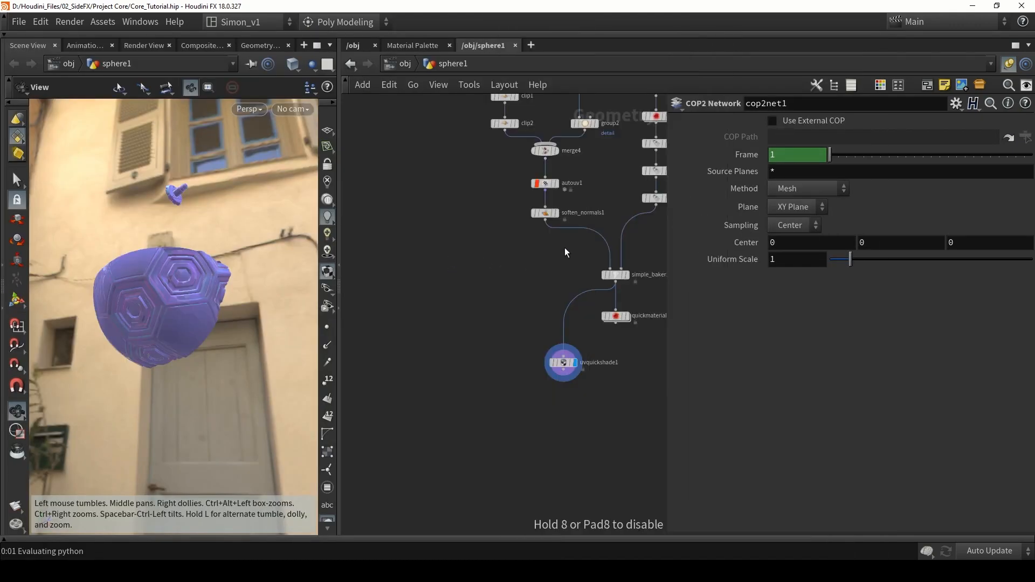
left_click_drag(545, 222, 450, 265)
left_click(462, 269)
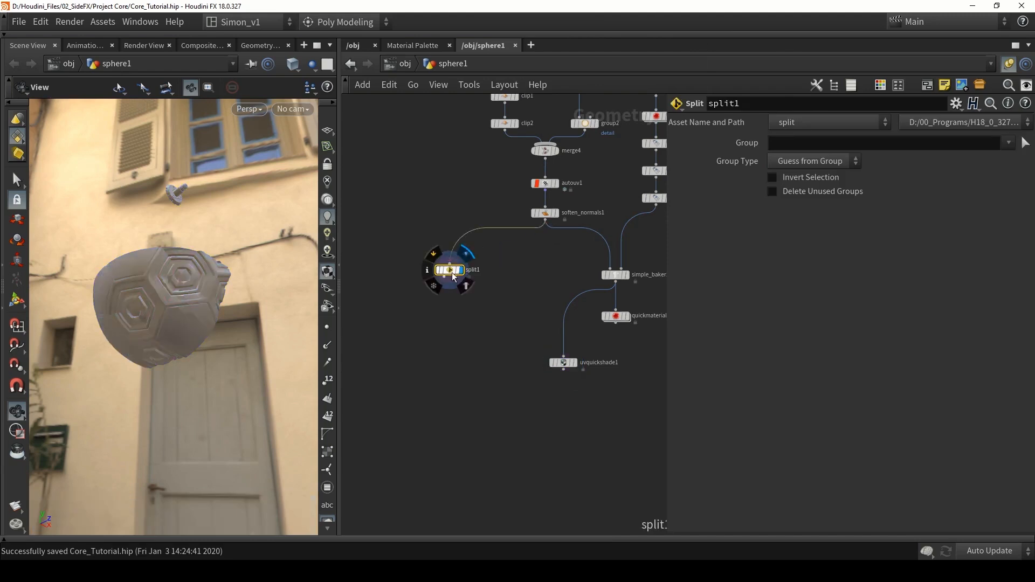
Set the Split node's Group to detail, inspect the isolated piece in the viewport and reposition the node.
left_click(1008, 144)
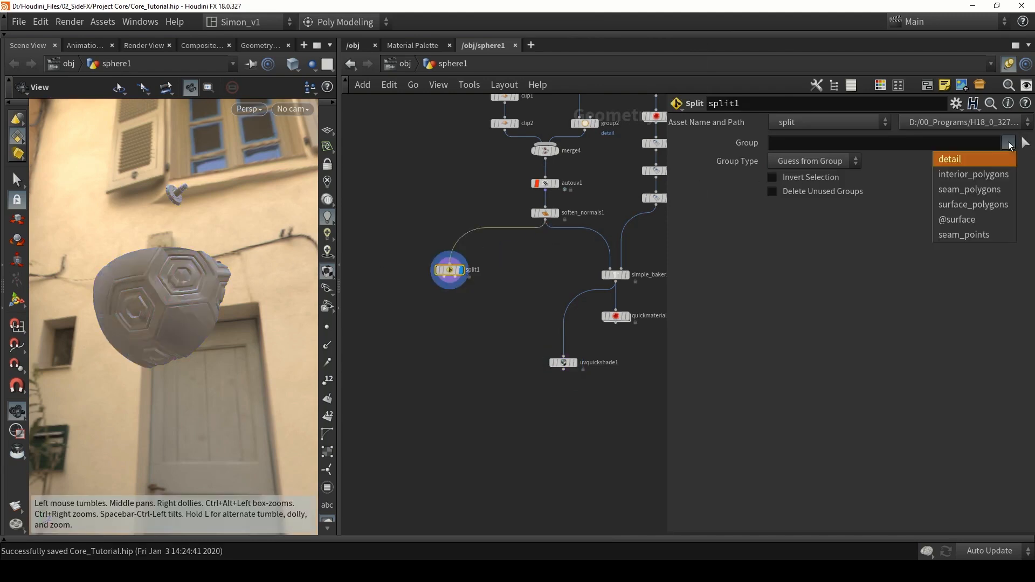
left_click(998, 160)
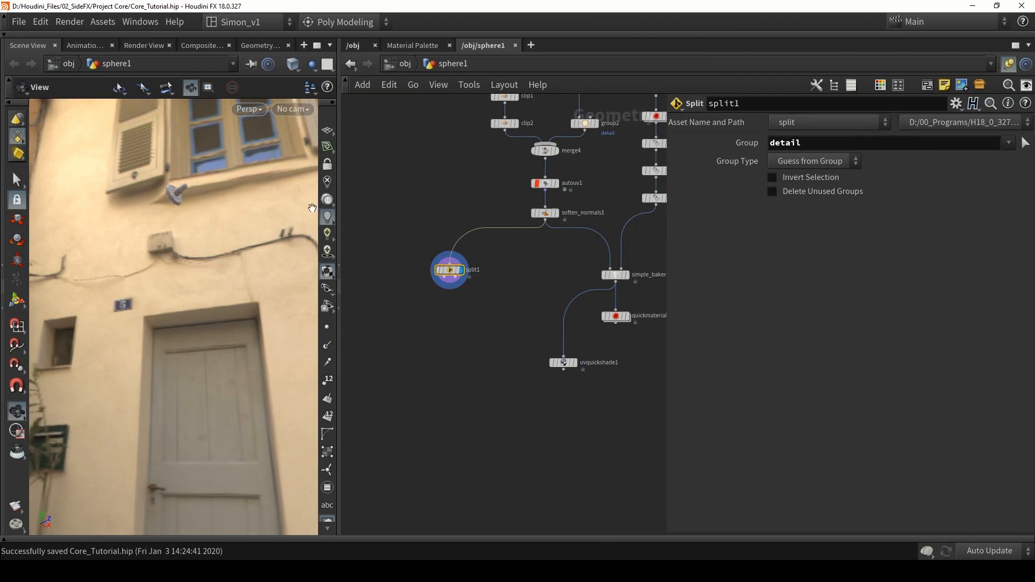
left_click_drag(311, 208, 192, 145)
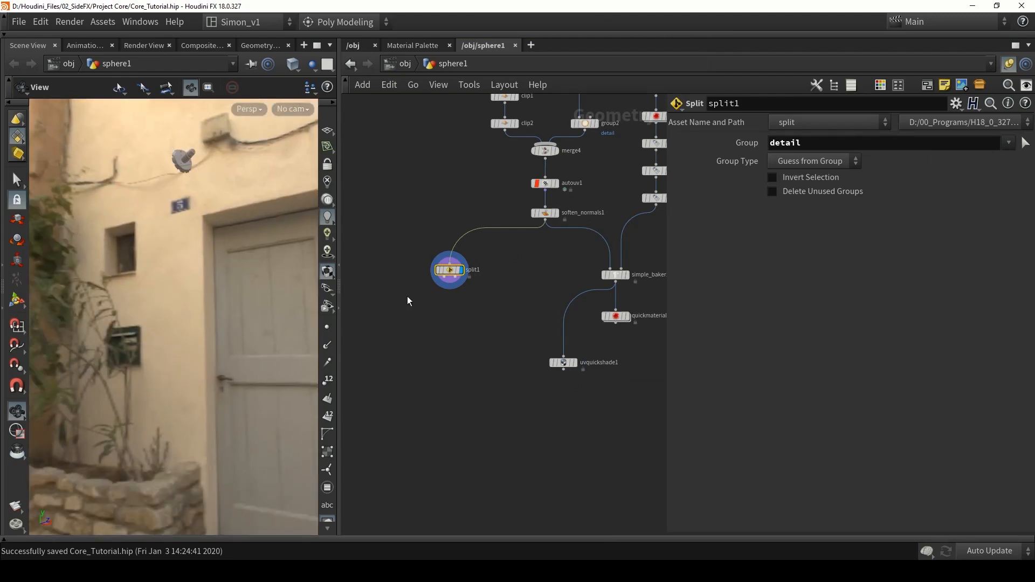
middle_click_drag(408, 297, 478, 306)
left_click_drag(521, 280, 475, 275)
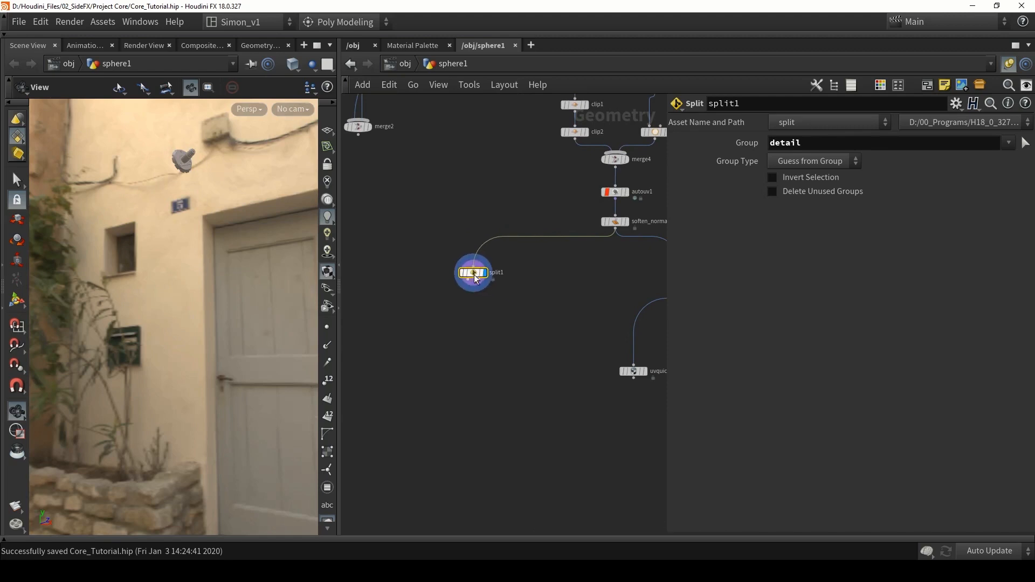
Add a Transform node connected to the first output of split1 and display it.
key("Tab")
type("tra")
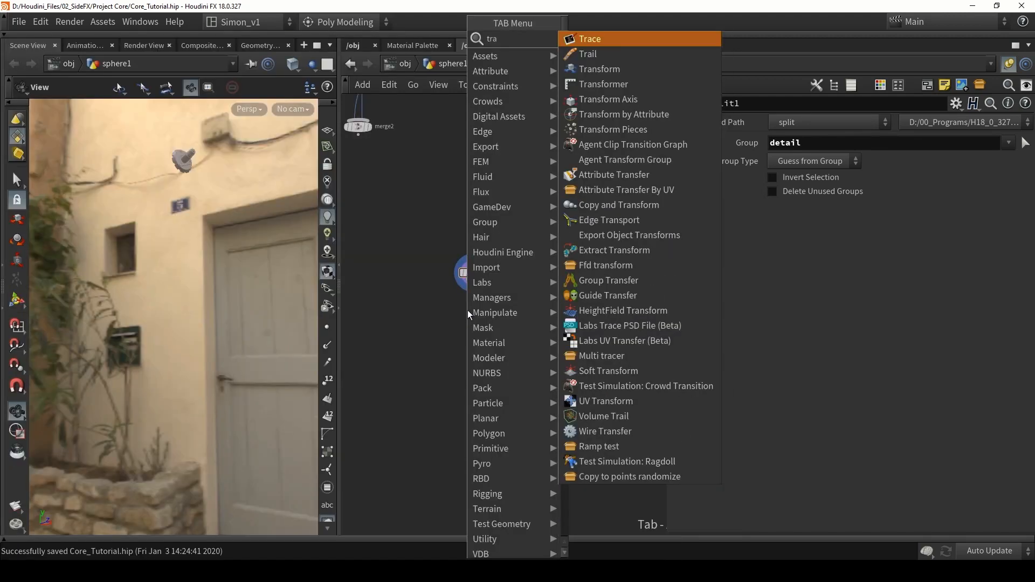
left_click(594, 70)
left_click(432, 316)
scroll(467, 289, "up", 3)
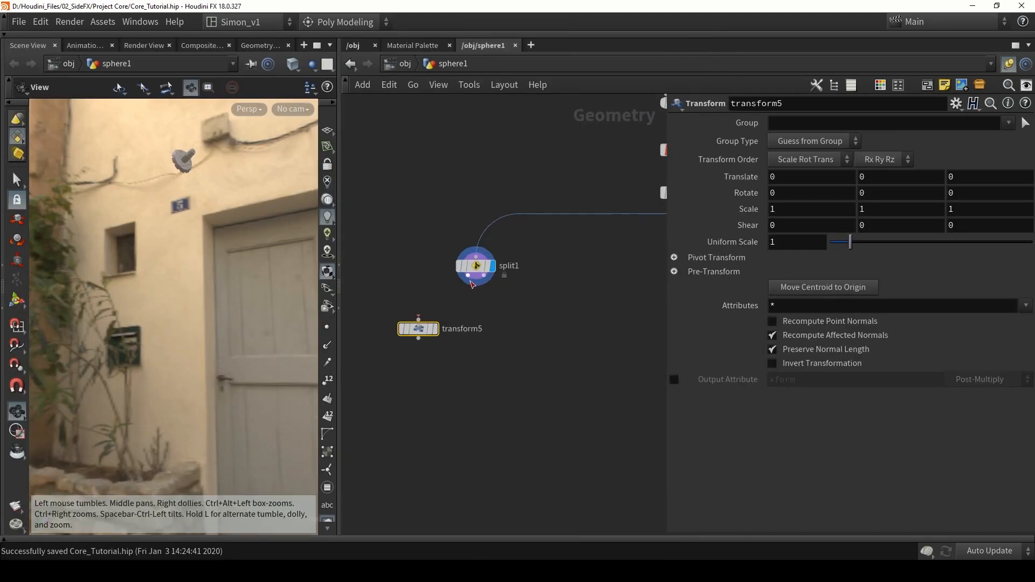
left_click_drag(468, 276, 419, 319)
left_click(435, 329)
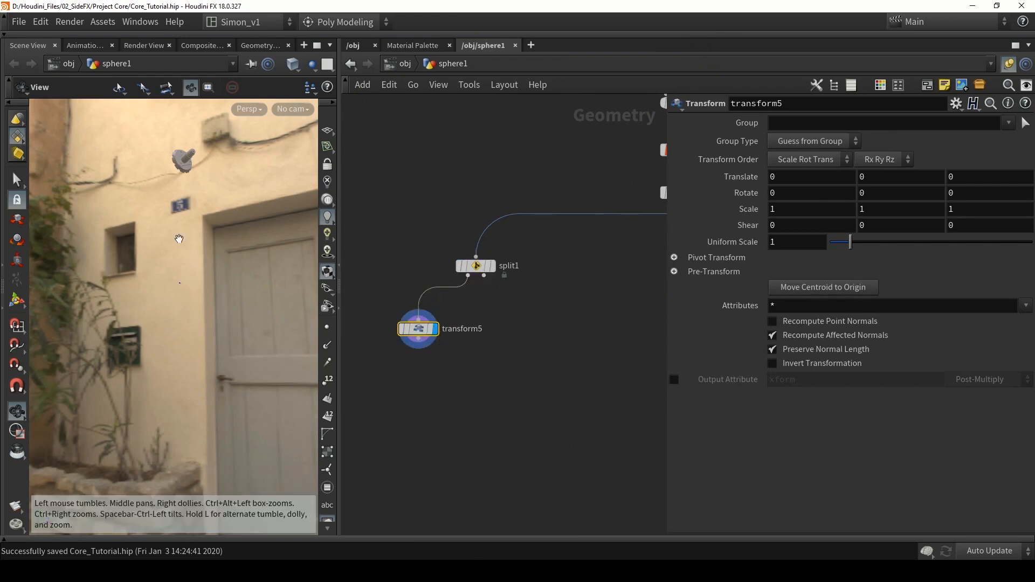
Set the new Transform's Y translation to -2 and show the reference grid in the viewport.
left_click(16, 299)
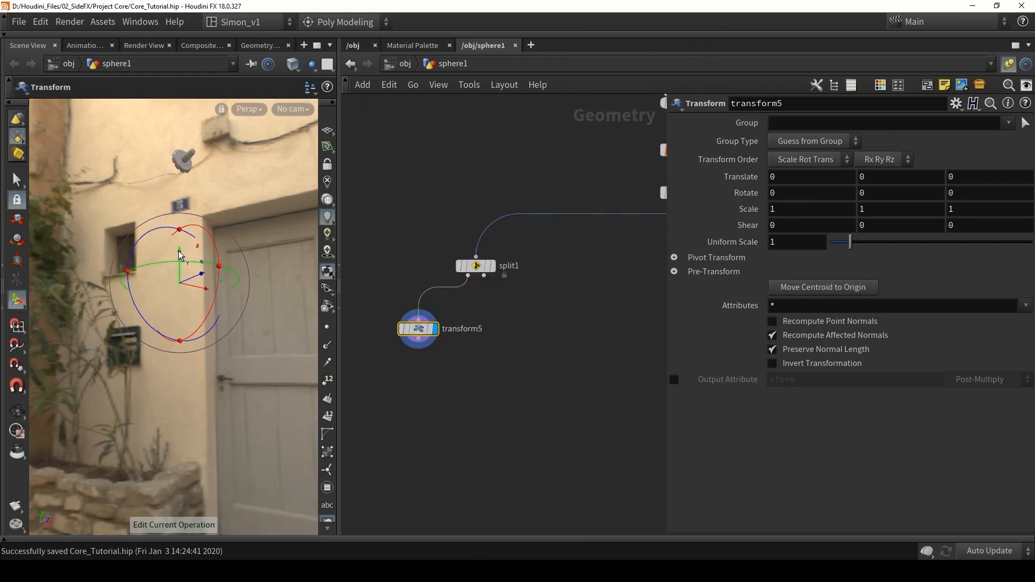
left_click_drag(181, 255, 181, 312)
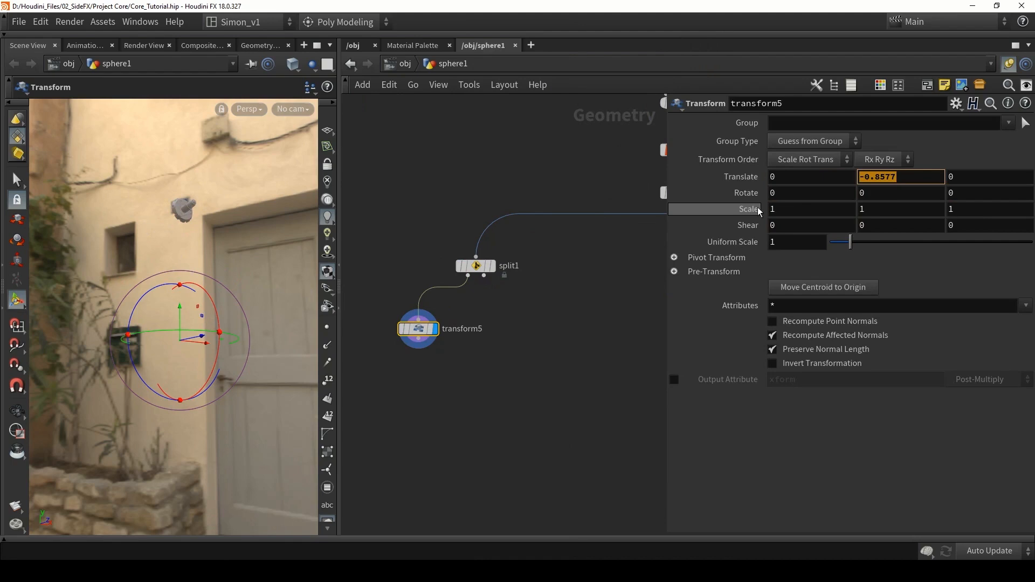
type("-2")
key("Return")
left_click_drag(219, 261, 216, 295, "alt")
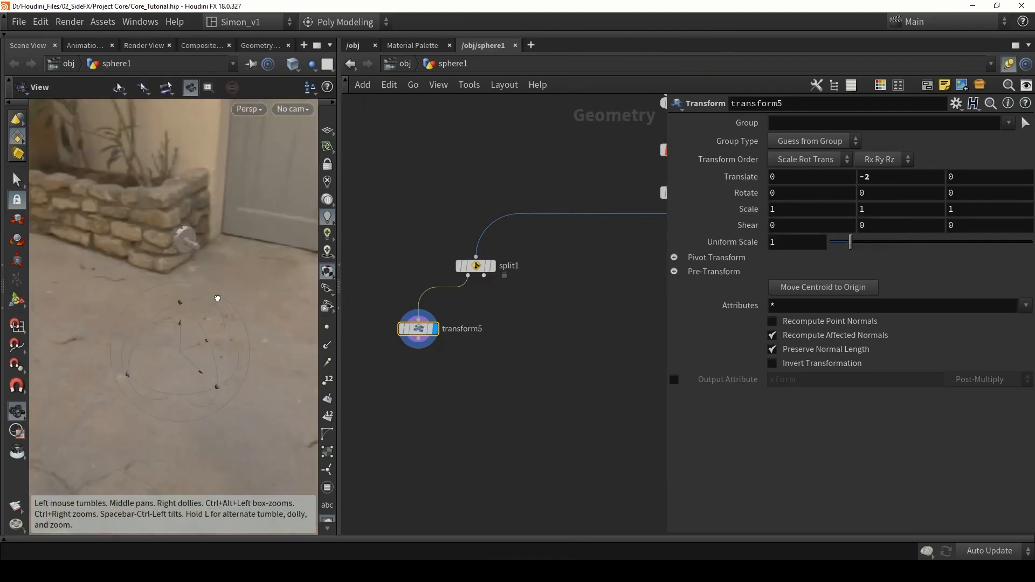
left_click(331, 130)
mouse_move(196, 248)
left_mouse_down("alt")
mouse_move(129, 282)
mouse_move(159, 310)
mouse_move(236, 254)
mouse_move(203, 250)
left_mouse_up("alt")
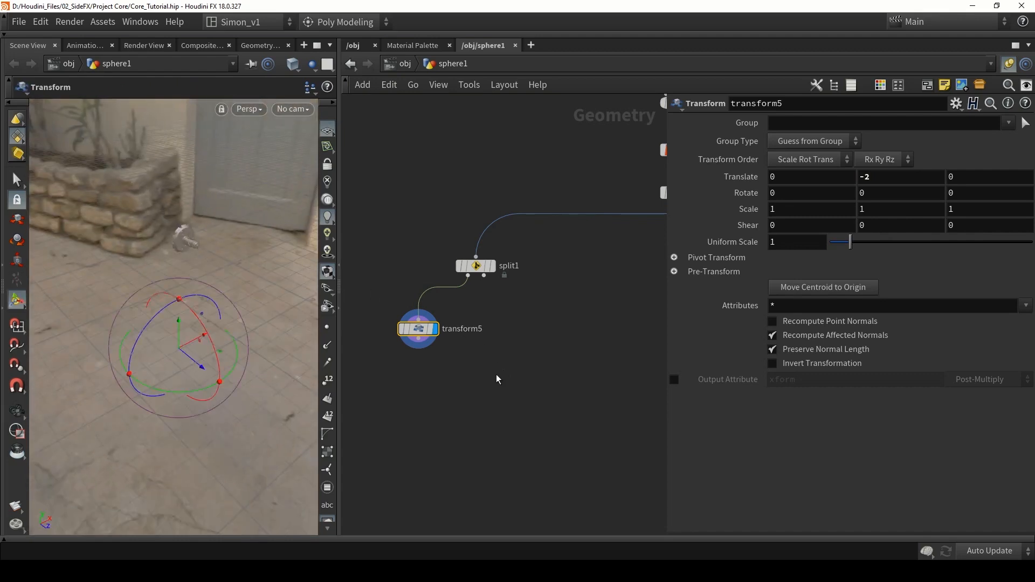
Shift transform5 away from split1 and add a Null node fed by it.
middle_click_drag(497, 379, 523, 346)
scroll(455, 292, "up", 3)
left_click_drag(443, 301, 400, 294)
middle_click_drag(425, 341, 487, 329)
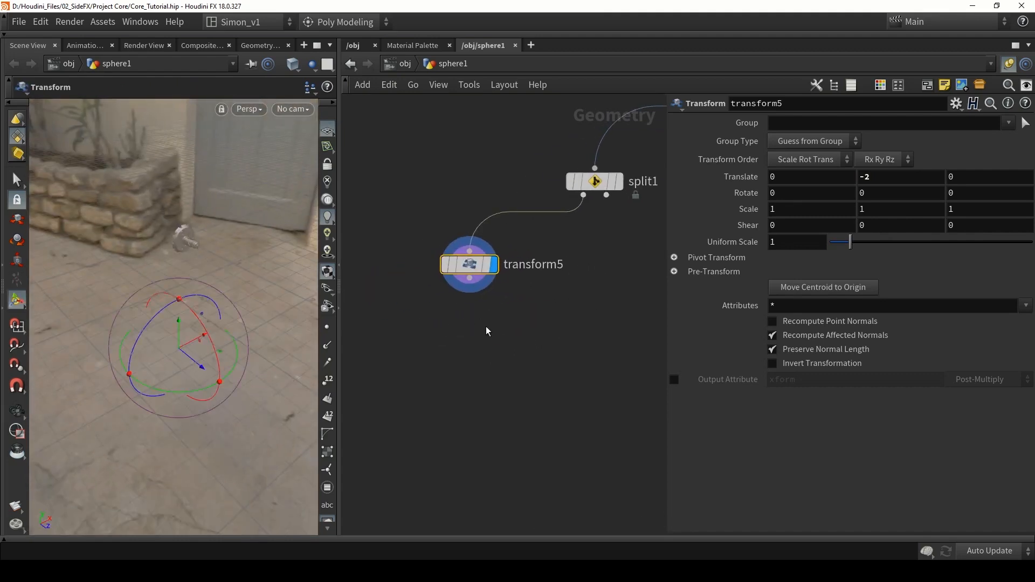
key("Tab")
type("nul")
key("Return")
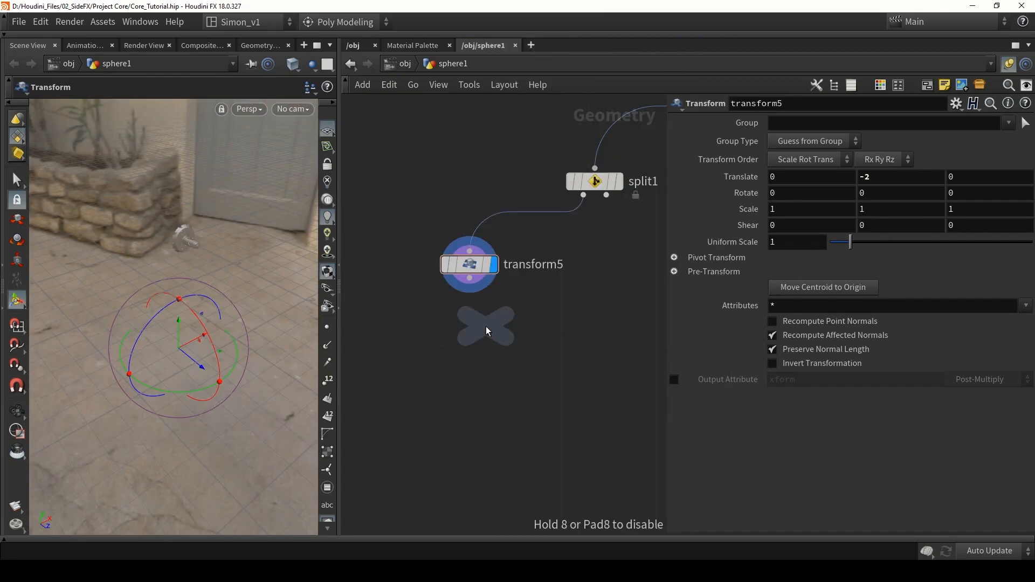
left_click(467, 335)
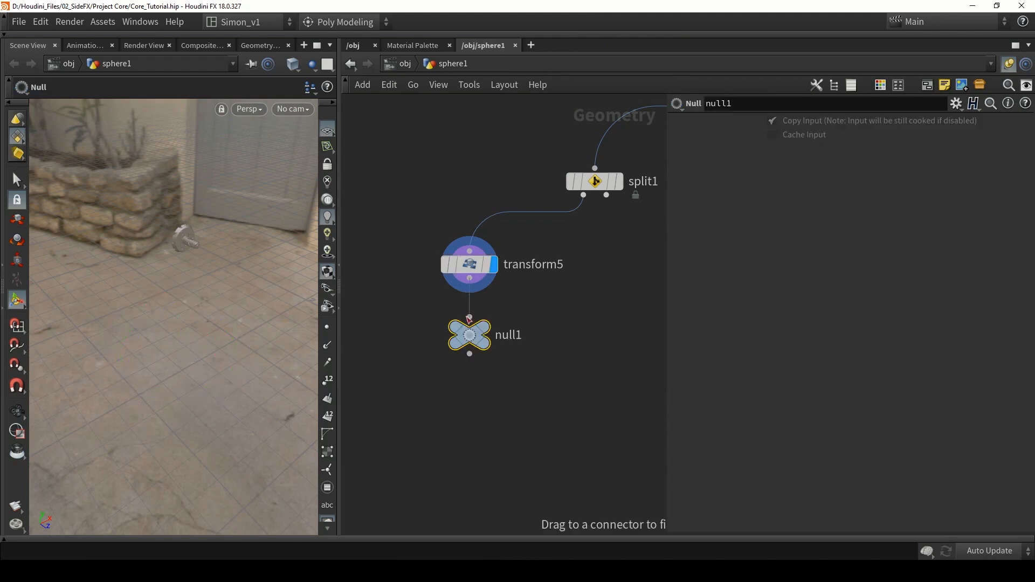
Rename the Null node below transform5 to OUT_Detail_LOW.
double_click(509, 337)
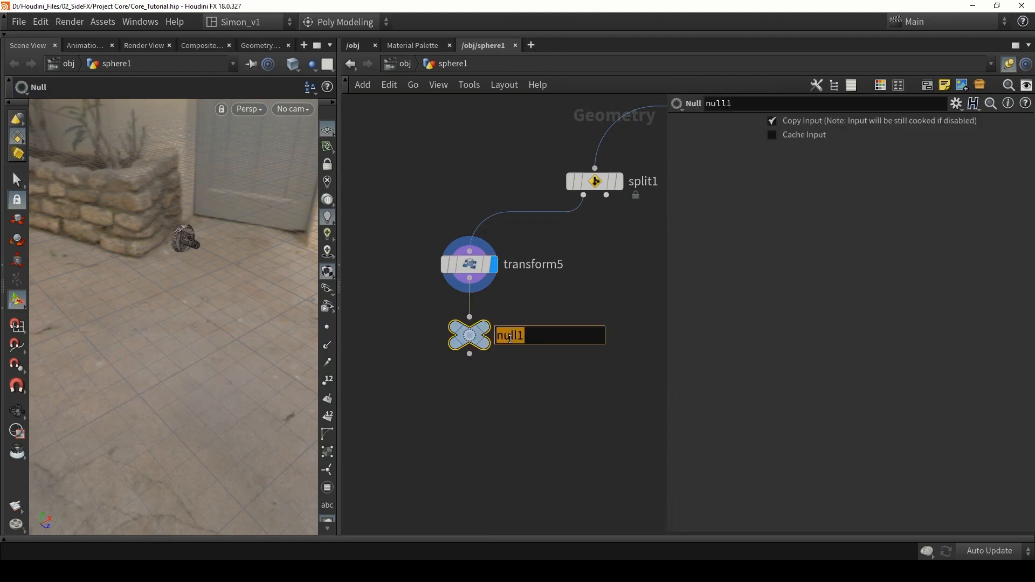
type("OUT_Detail_LO")
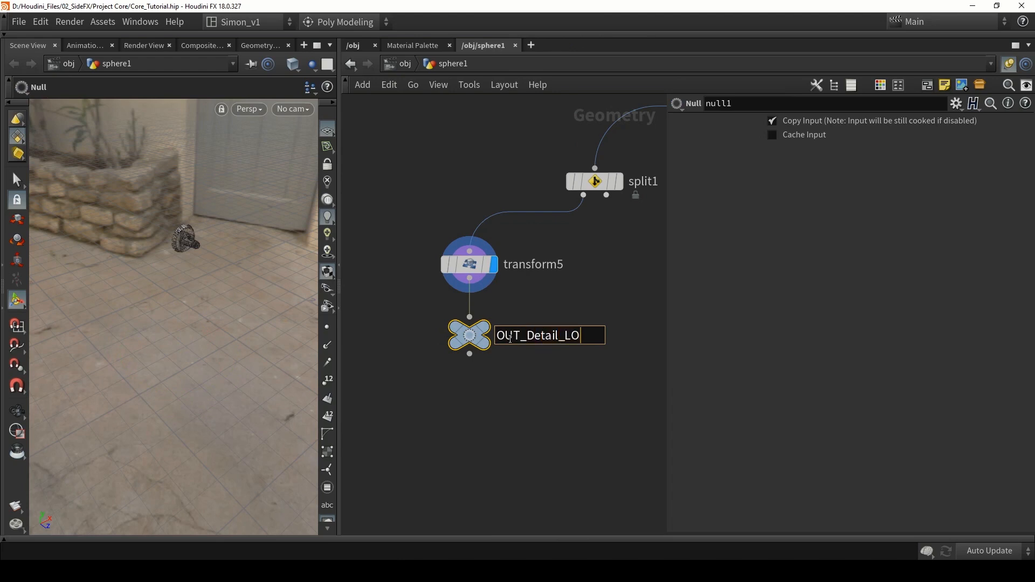
type("w")
key("BackSpace")
type("W")
key("Return")
Add an Object Merge node just below OUT_Detail01 and display it.
scroll(510, 339, "down", 6)
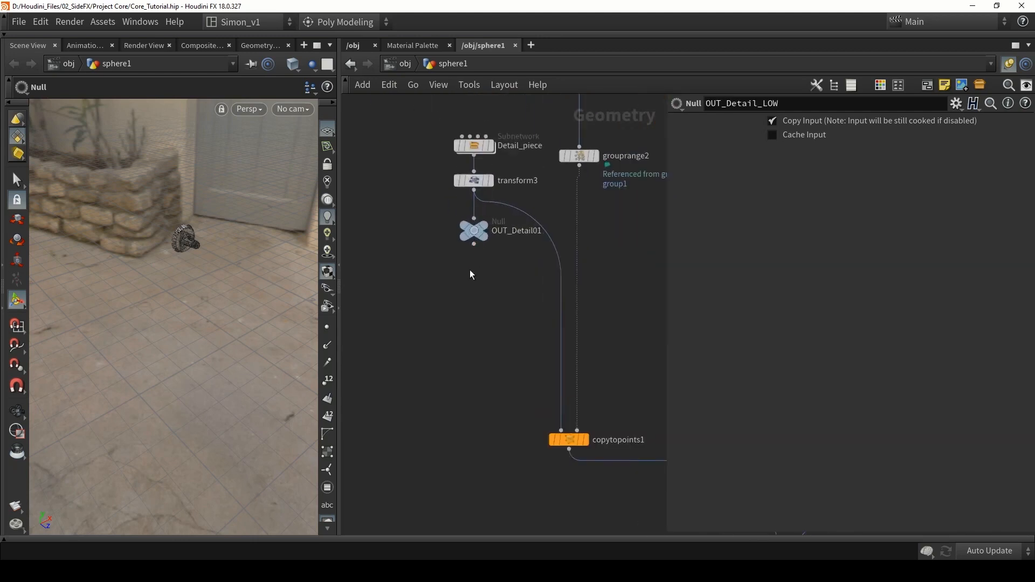
key("Tab")
type("obj")
key("Return")
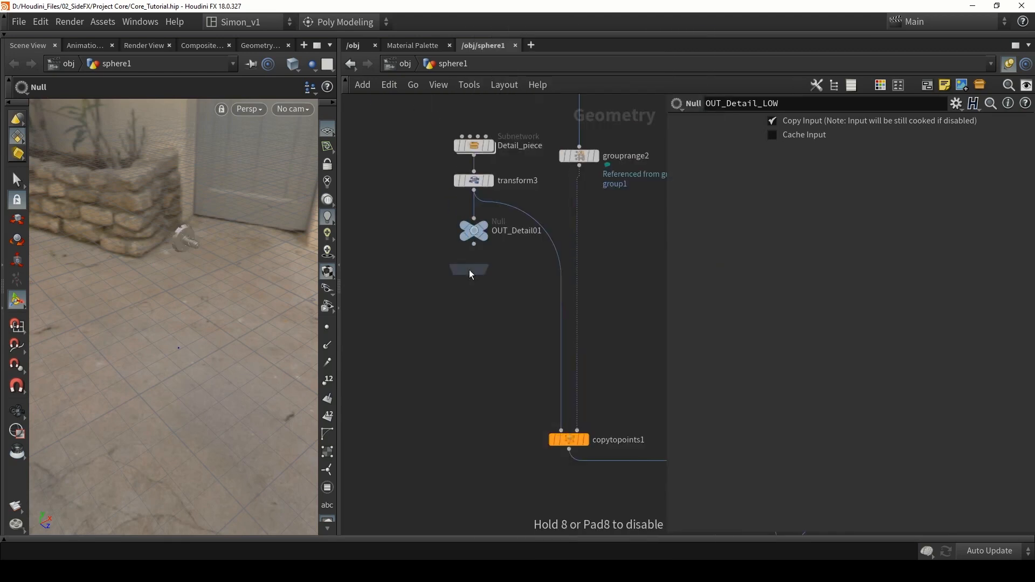
left_click(469, 269)
scroll(469, 269, "up", 3)
left_click_drag(469, 269, 476, 270)
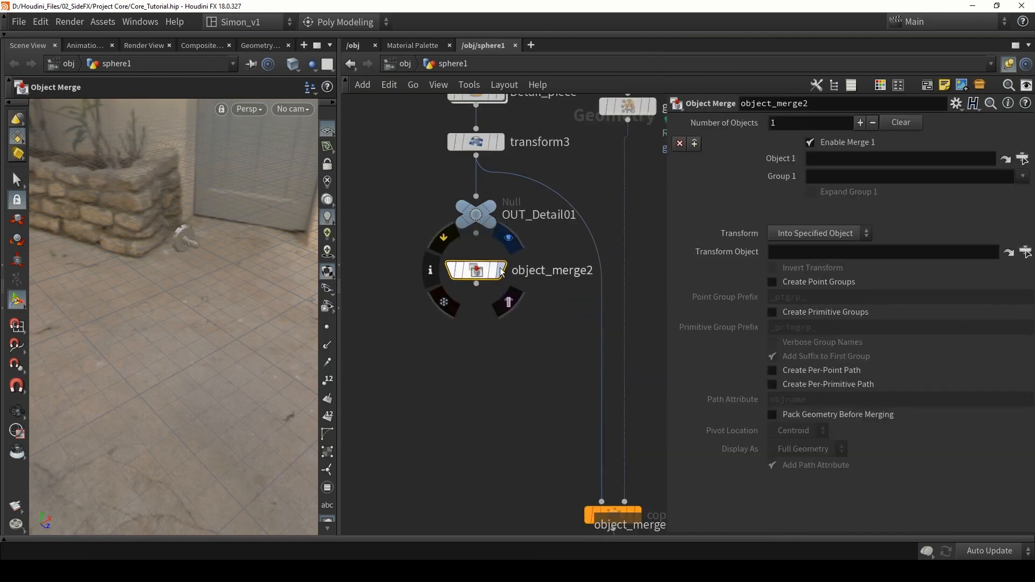
left_click(501, 271)
Point object_merge2 at /obj/sphere1/OUT_Detail_LOW and feed it into copytopoints1 in place of transform3.
left_click(1026, 159)
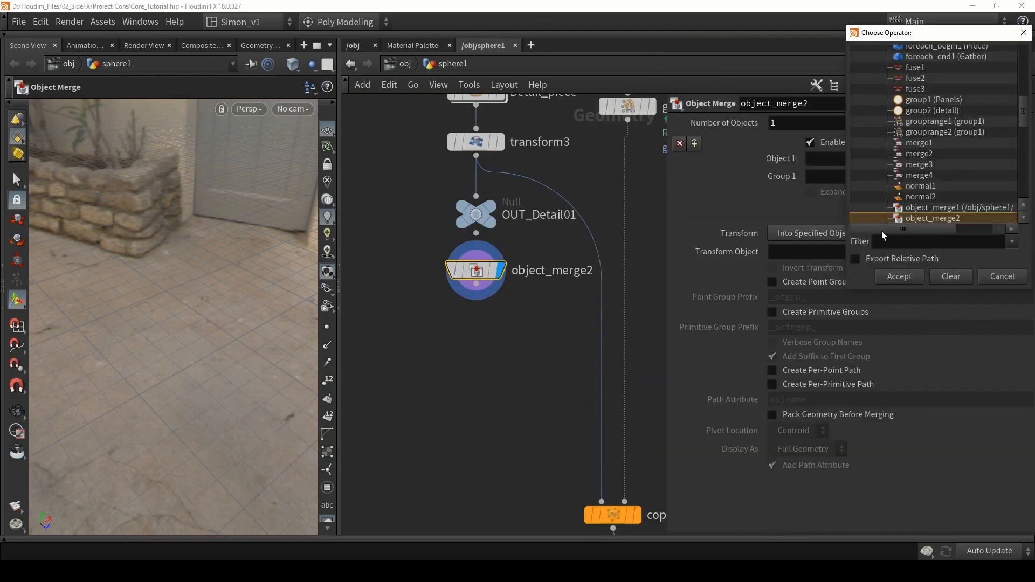
left_click(891, 243)
key("Return")
left_click(961, 99)
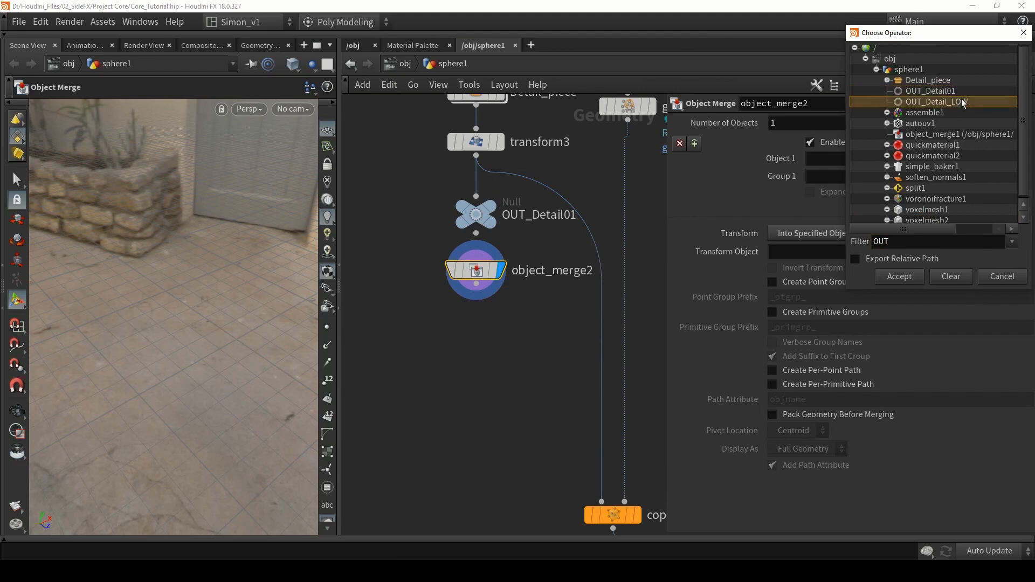
left_click(910, 277)
scroll(467, 269, "down", 2)
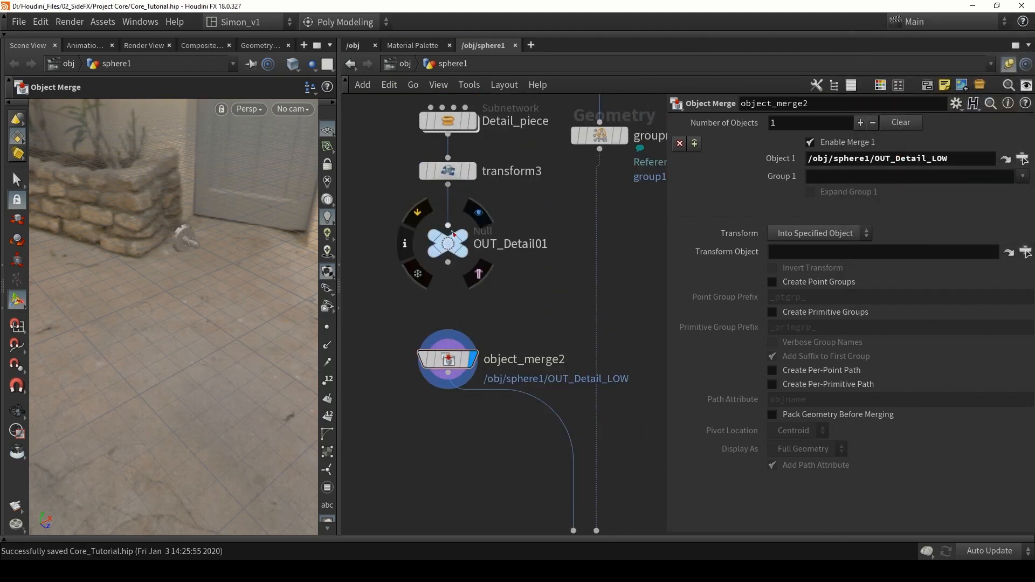
left_click_drag(448, 244, 448, 244)
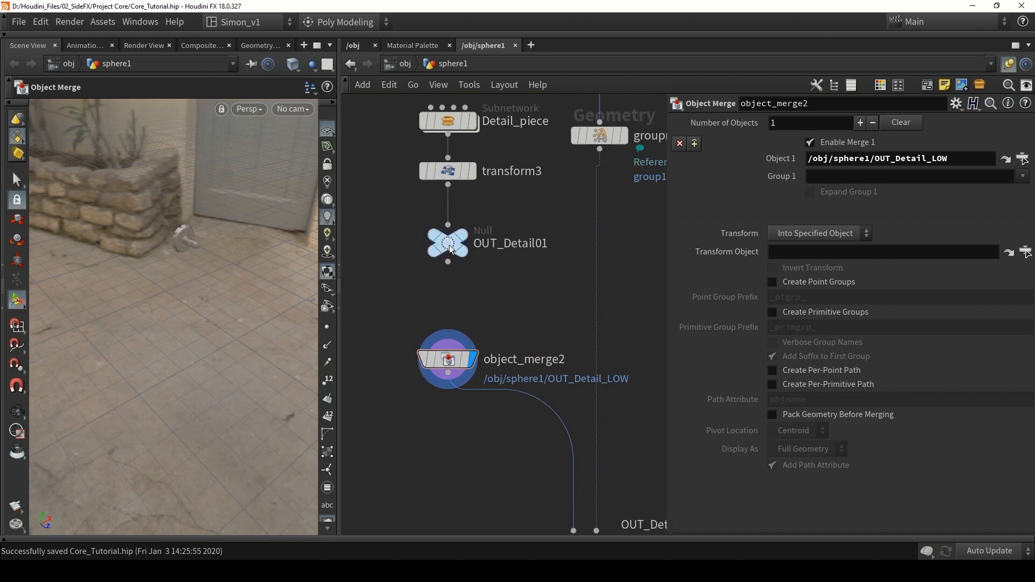
middle_click_drag(479, 303, 447, 233)
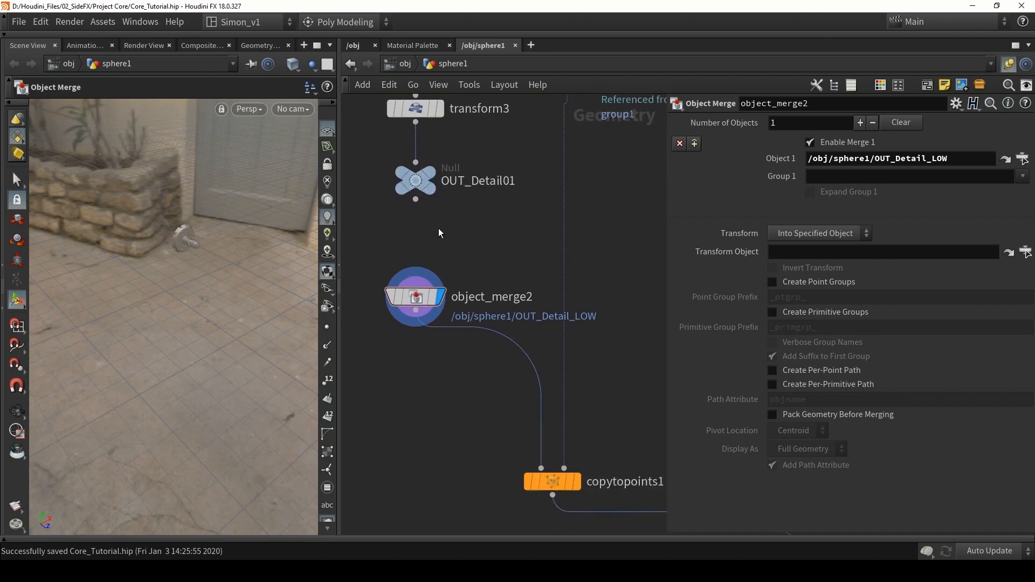
left_click_drag(431, 295, 418, 293)
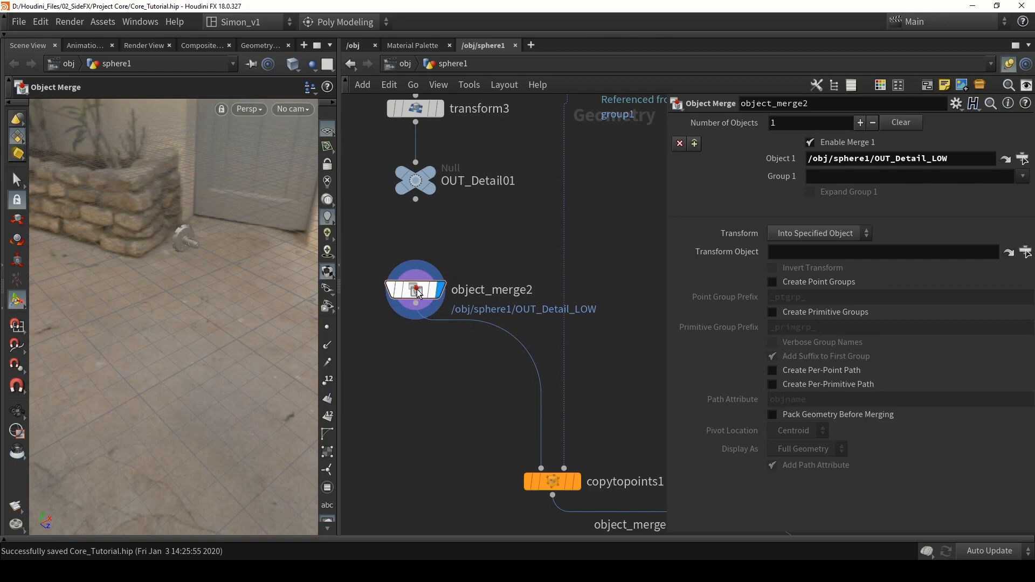
Save the scene and display the split1 node above transform5.
middle_click_drag(523, 230, 510, 217)
scroll(510, 217, "down", 3)
middle_click_drag(573, 290, 507, 167)
scroll(472, 237, "up", 1)
left_click(472, 237)
left_click_drag(248, 226, 296, 160, "alt")
key("ctrl+s")
key("ctrl+s")
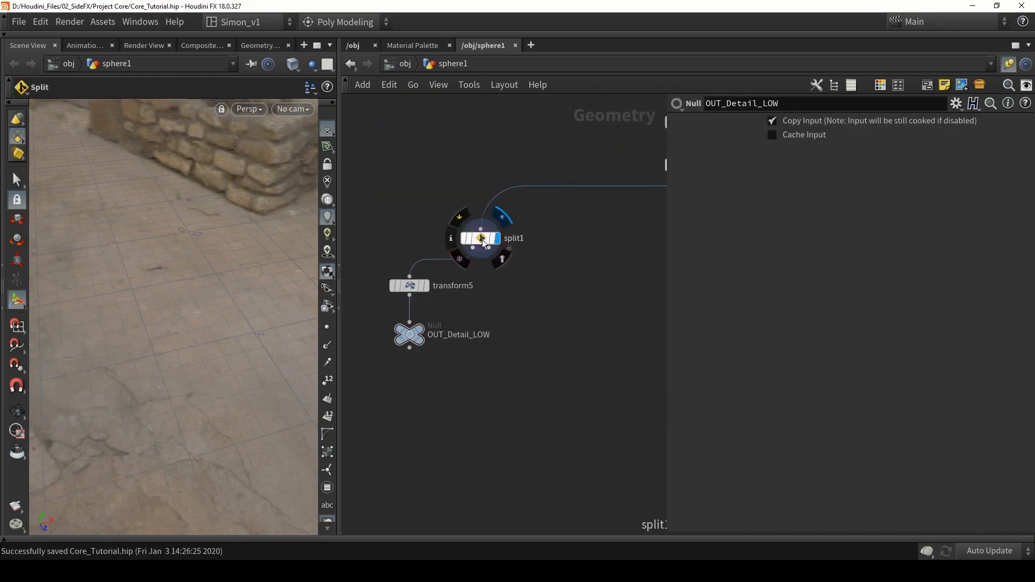
left_click_drag(484, 243, 486, 237)
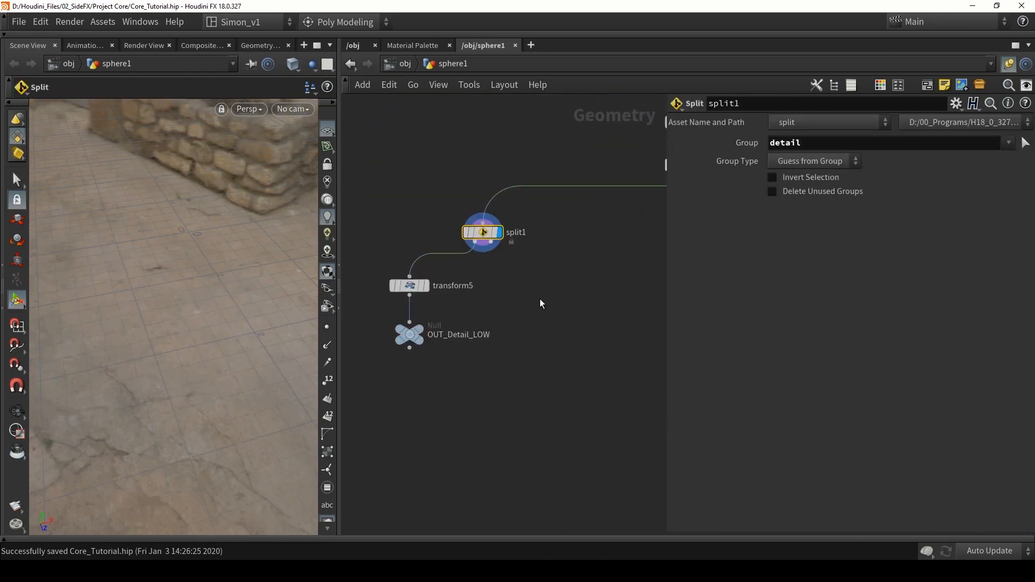
Add a Mirror node and a Labs Symmetrize node below split1.
key("Tab")
type("mir")
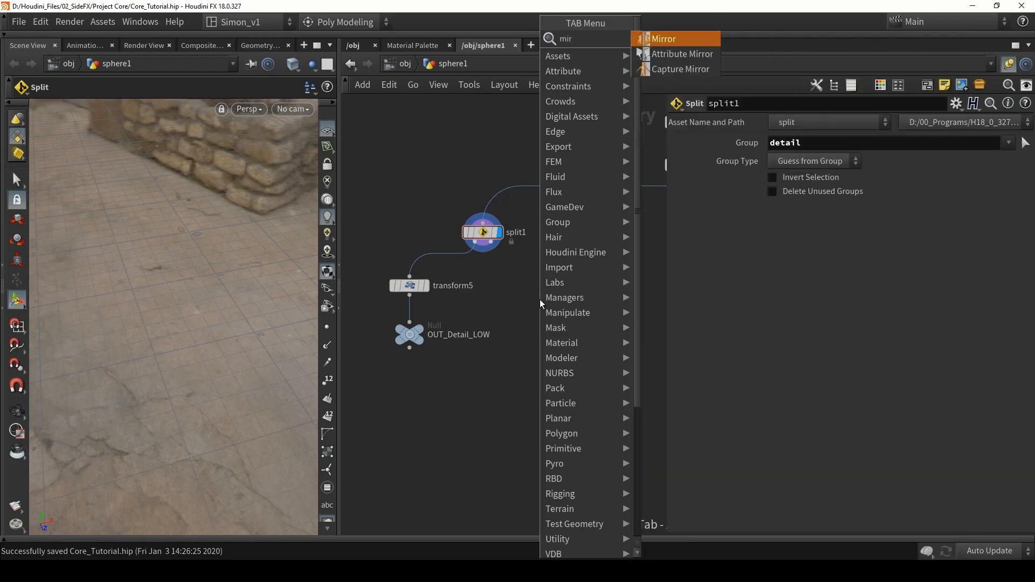
key("Return")
left_click(540, 277)
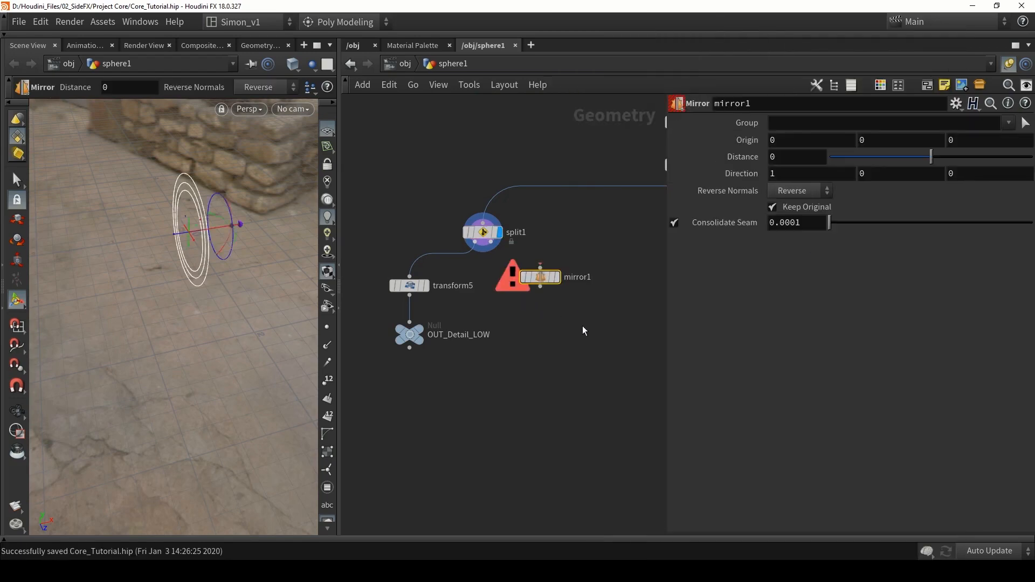
key("Tab")
type("sy")
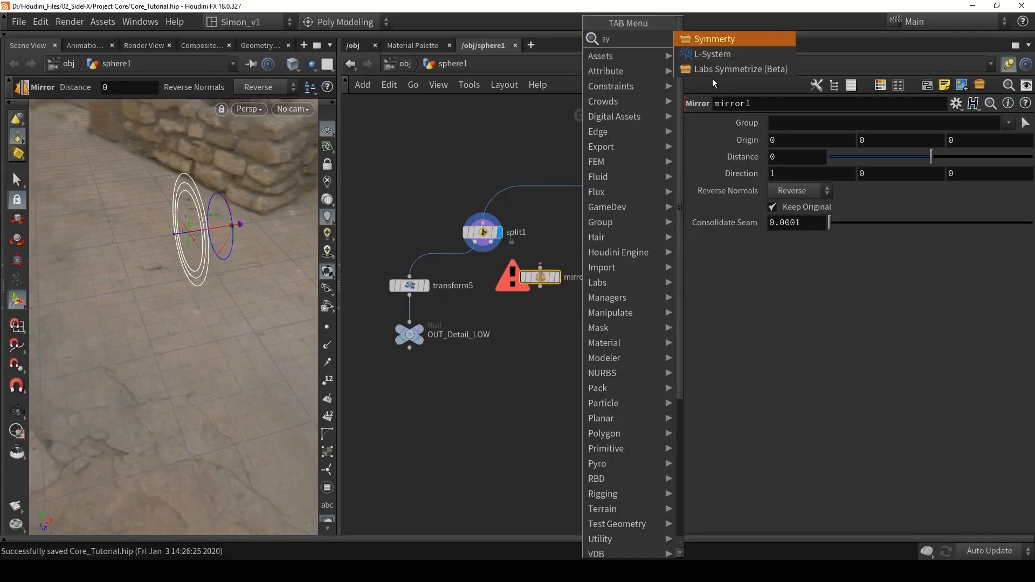
key("Return")
left_click(622, 277)
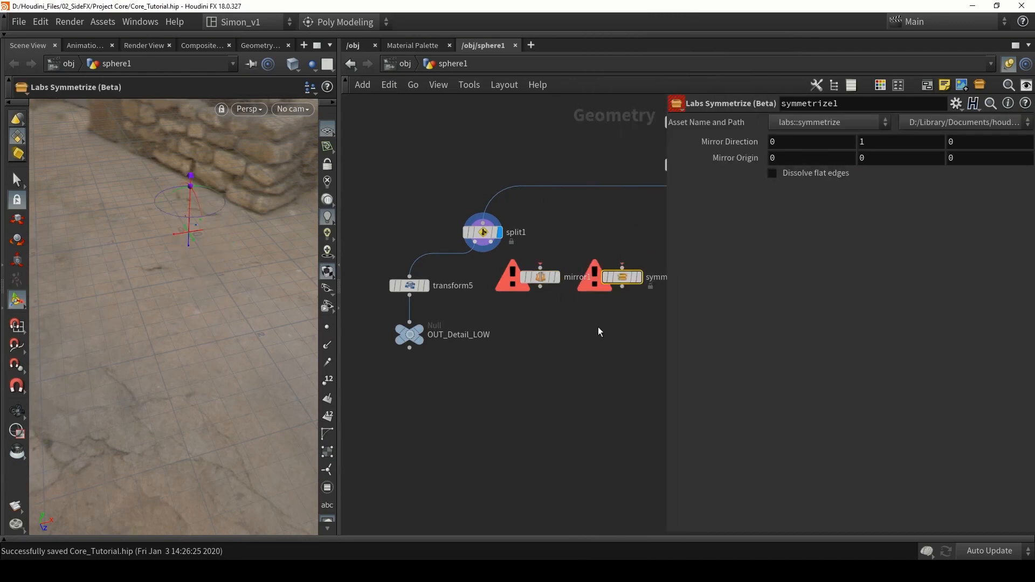
Wire split1's non-selected output into mirror1 and add a duplicate of that Mirror node after it, displaying the result.
scroll(581, 318, "up", 3)
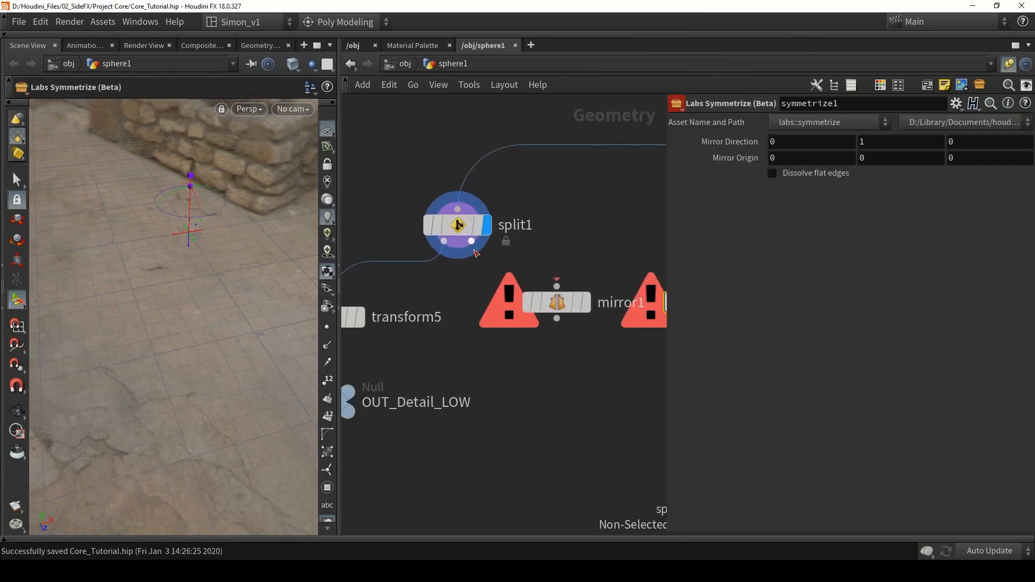
left_click(587, 306)
left_click(563, 301)
left_click_drag(213, 258, 160, 215, "alt")
left_click_drag(558, 303, 560, 382, "alt")
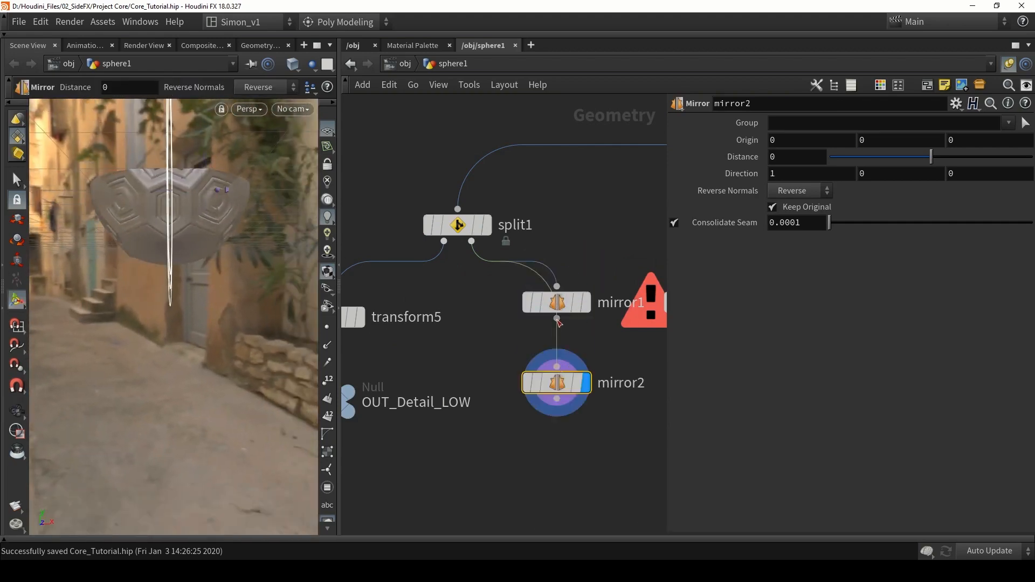
Set mirror2's direction to 0, -1, 0 so the half shell is completed into a full sphere.
left_click_drag(217, 190, 243, 290)
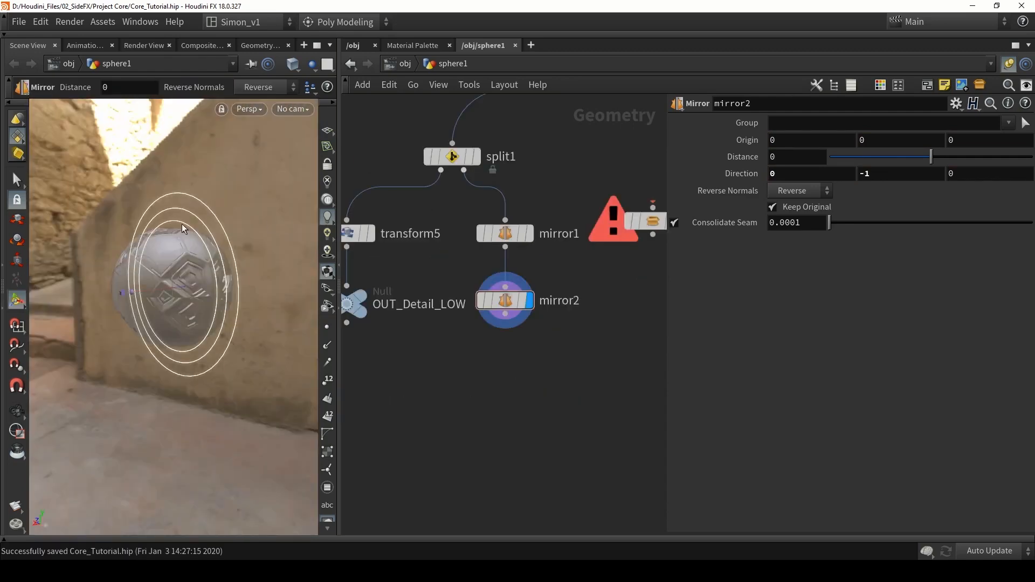
mouse_move(182, 224)
left_mouse_down("alt")
mouse_move(157, 253)
mouse_move(172, 231)
left_mouse_up("alt")
scroll(434, 342, "down", 5)
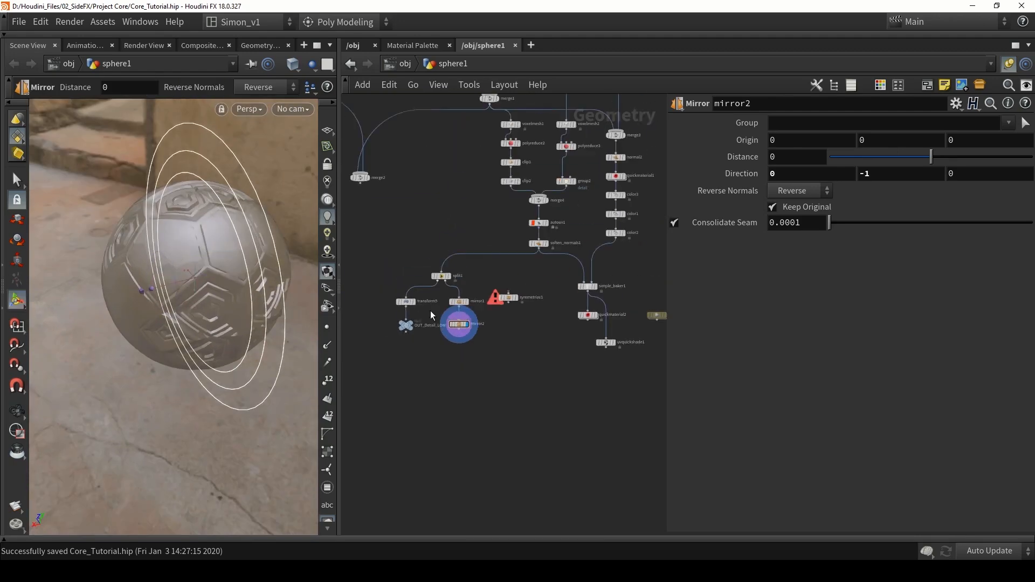
middle_click_drag(389, 234, 508, 283)
scroll(478, 222, "up", 3)
left_click_drag(194, 248, 162, 275)
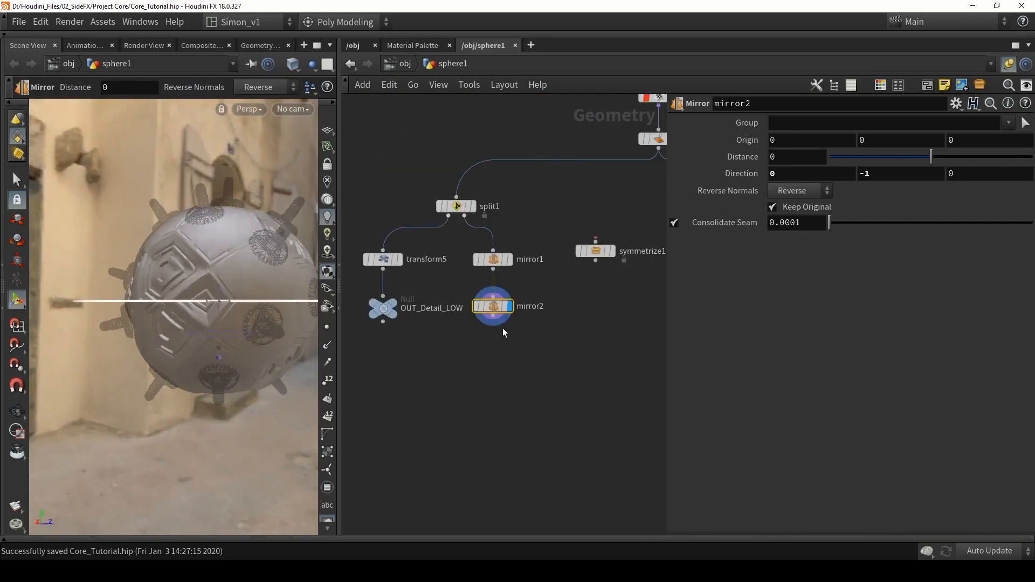
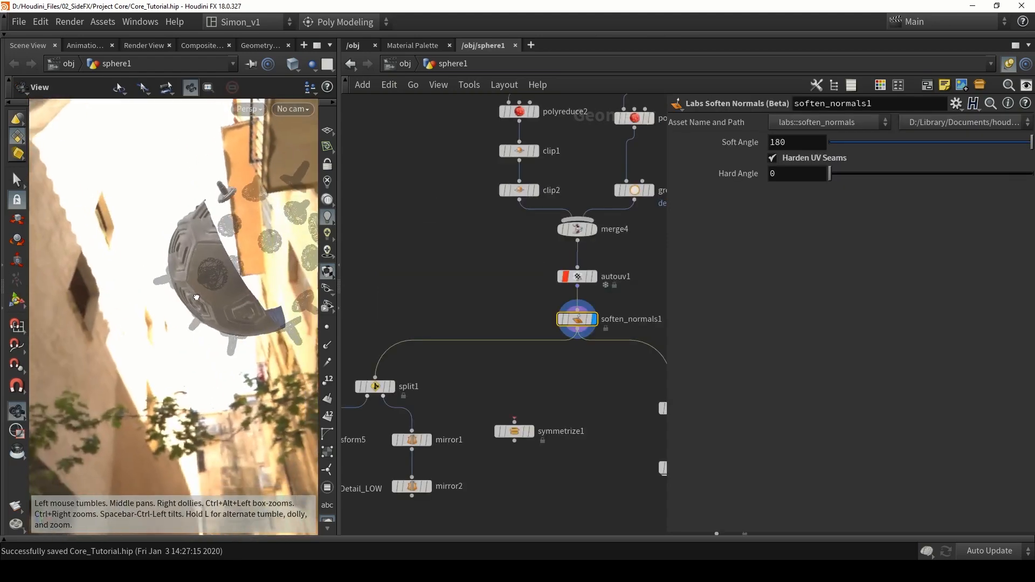
With soften_normals1 shown as reference, select the copytopoints1 detail pieces sitting on its shell section and add a Blast for them.
left_click_drag(178, 270, 208, 275)
left_click_drag(178, 242, 104, 221, "alt")
left_click_drag(157, 318, 132, 305, "alt")
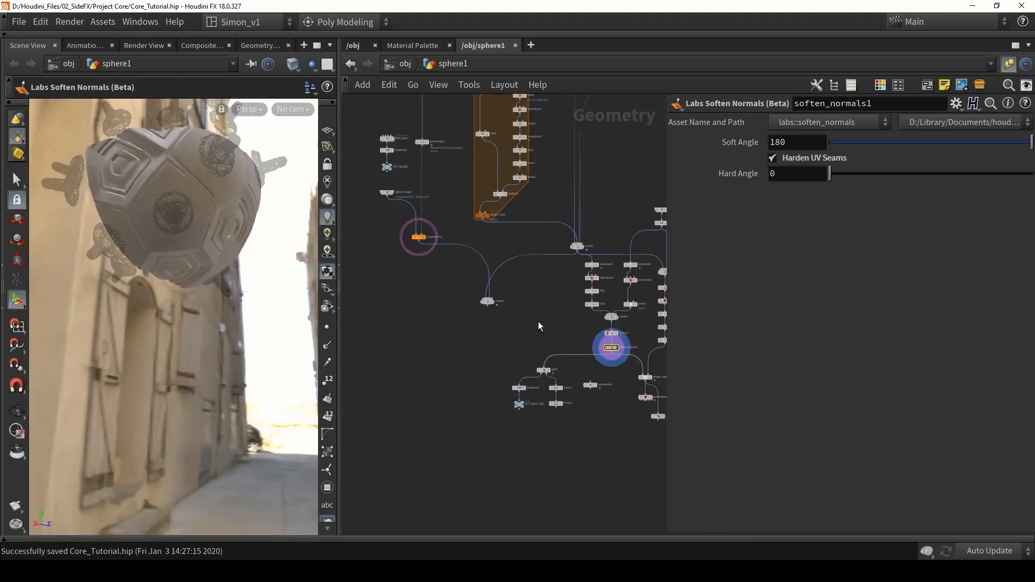
scroll(419, 235, "up", 5)
left_click(418, 235)
left_click_drag(202, 232, 181, 212, "alt")
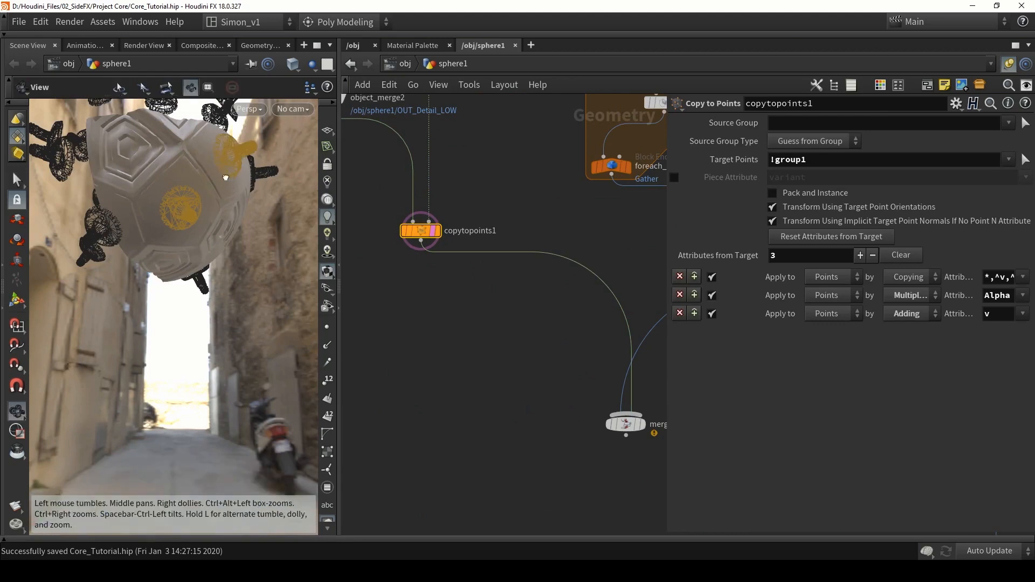
left_click_drag(230, 165, 127, 280, "alt")
key("Delete")
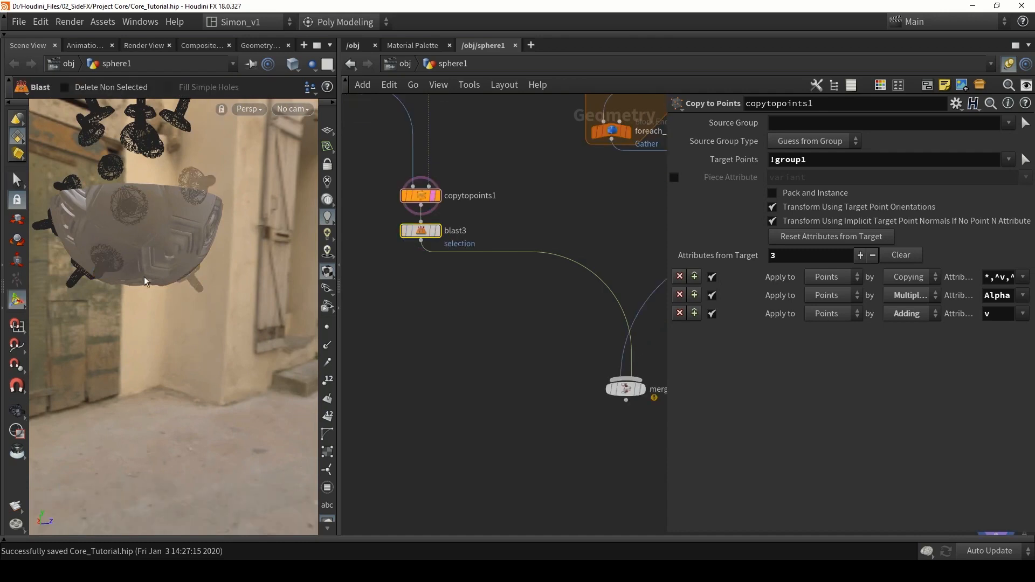
Enable Delete Non Selected on blast3 to keep only the chosen detail pieces, and detach it from the merge node.
left_click_drag(425, 237, 424, 274)
left_click(431, 267)
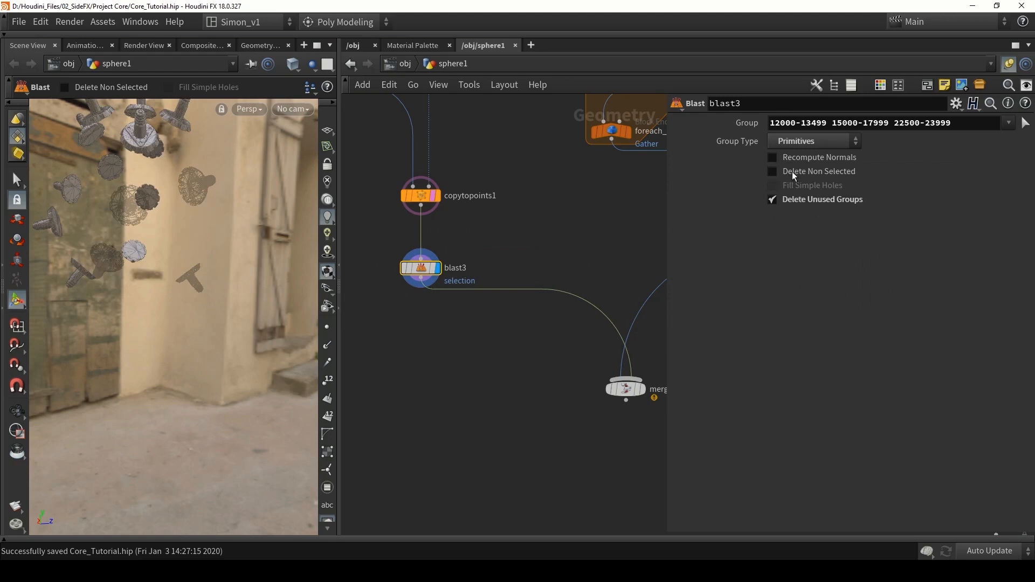
left_click(794, 176)
left_click(434, 196)
mouse_move(153, 246)
left_mouse_down("alt")
mouse_move(197, 236)
mouse_move(141, 235)
mouse_move(173, 247)
mouse_move(139, 247)
mouse_move(161, 246)
left_mouse_up("alt")
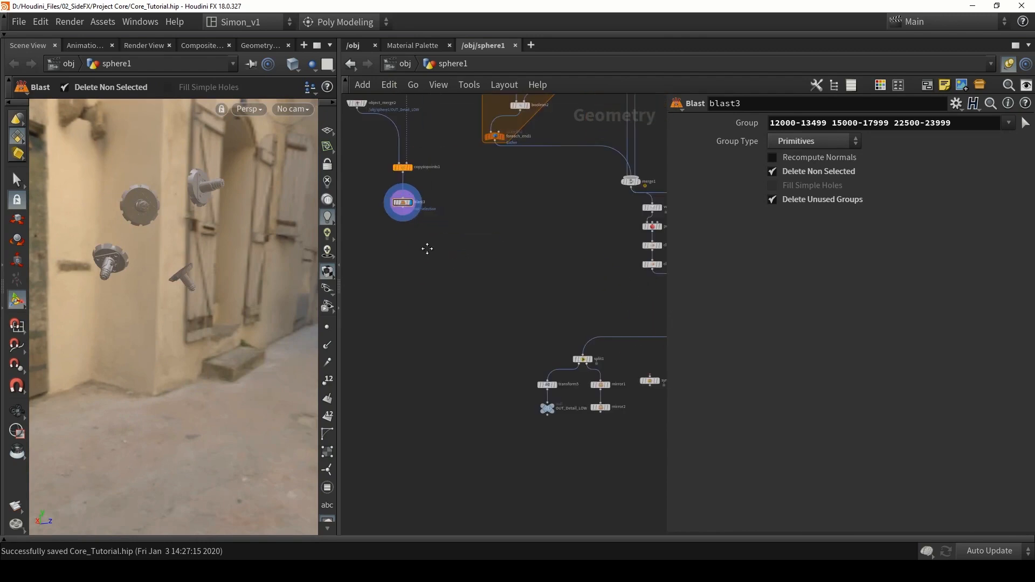
Copy the two Mirror nodes below split1, attach the copies beneath blast3, and display the last one.
scroll(428, 248, "down", 2)
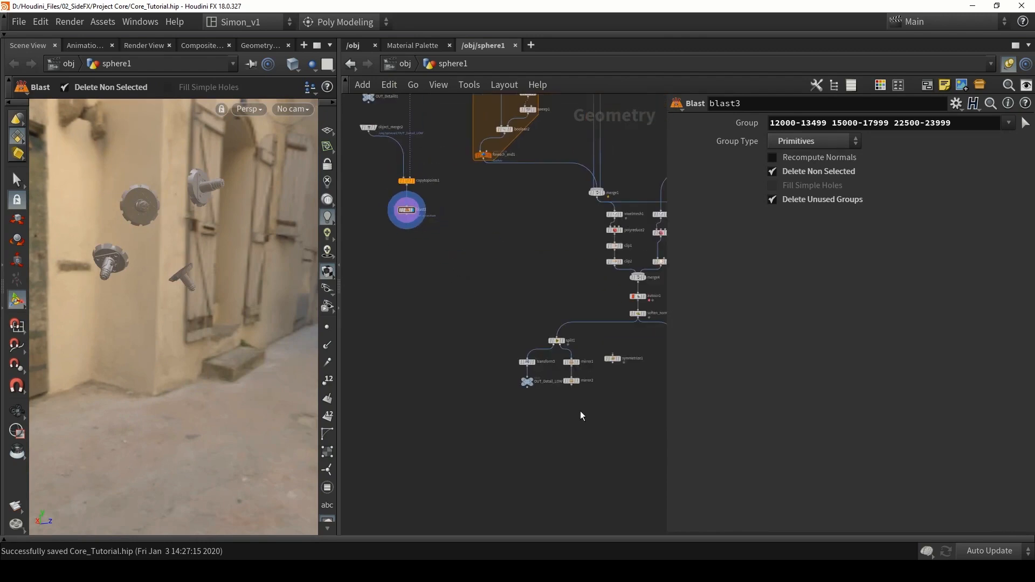
scroll(581, 411, "up", 2)
left_click_drag(585, 404, 431, 253)
scroll(550, 330, "down", 3)
scroll(424, 235, "up", 4)
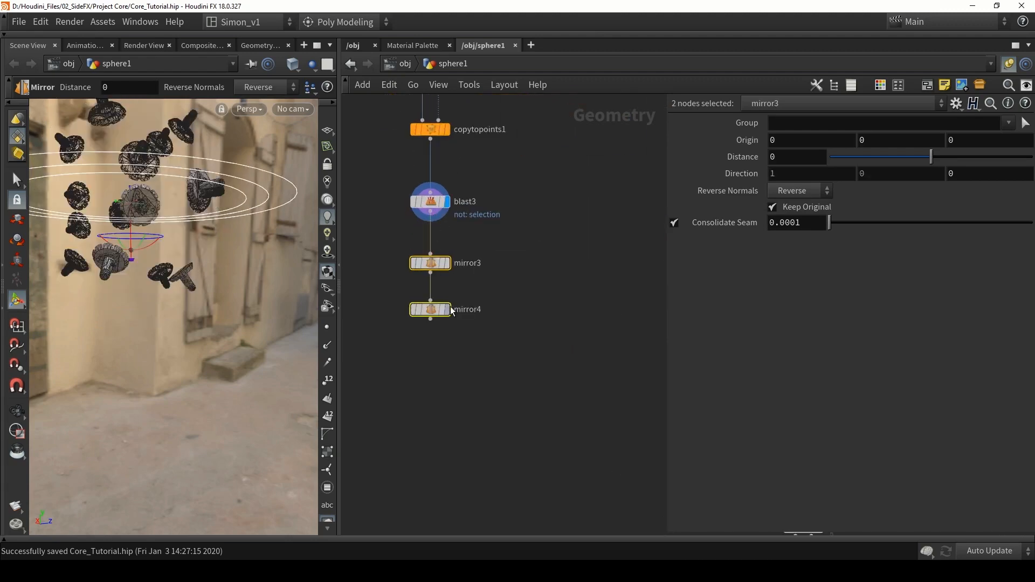
left_click(448, 311)
left_click_drag(258, 243, 205, 254, "alt")
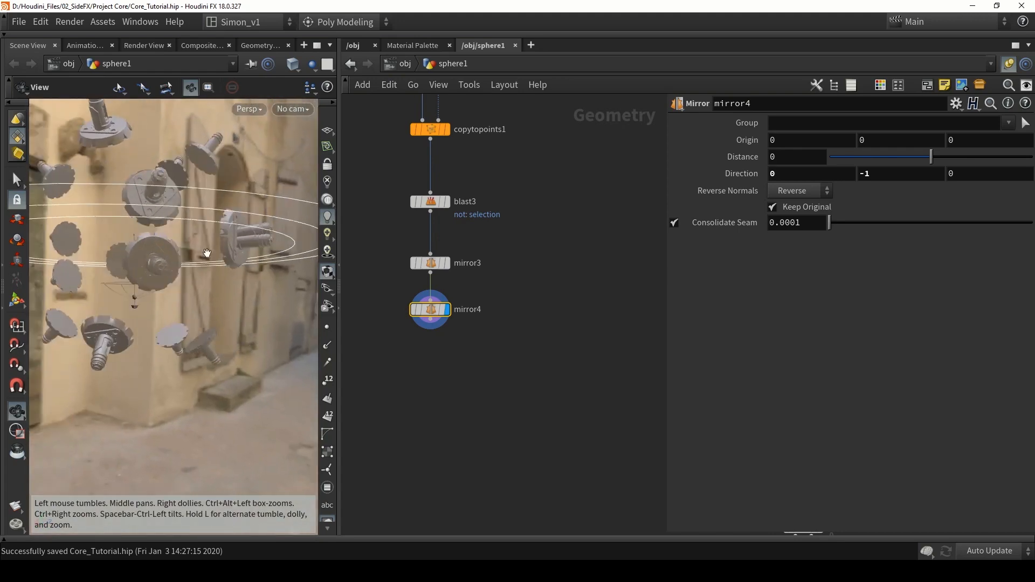
Select the overlapping duplicate detail pieces in the mirror4 result and delete them with a Blast.
right_click_drag(205, 253, 234, 194, "alt")
key("s")
left_click(240, 235)
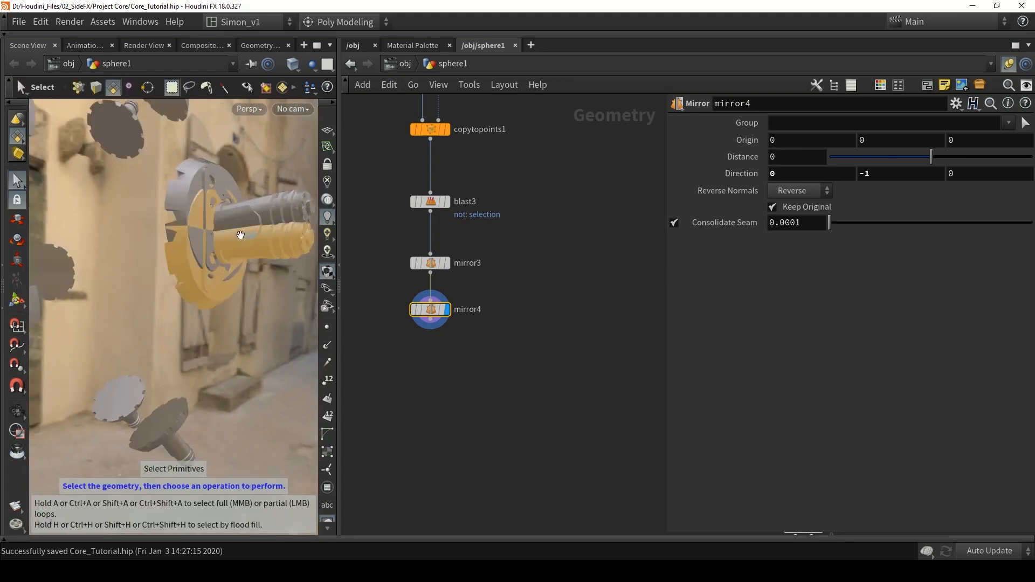
left_click_drag(242, 232, 173, 269, "alt")
left_click(261, 216, "shift")
key("Escape")
key("s")
left_click(219, 256)
key("Escape")
left_click(155, 263)
key("Delete")
scroll(170, 268, "down", 3)
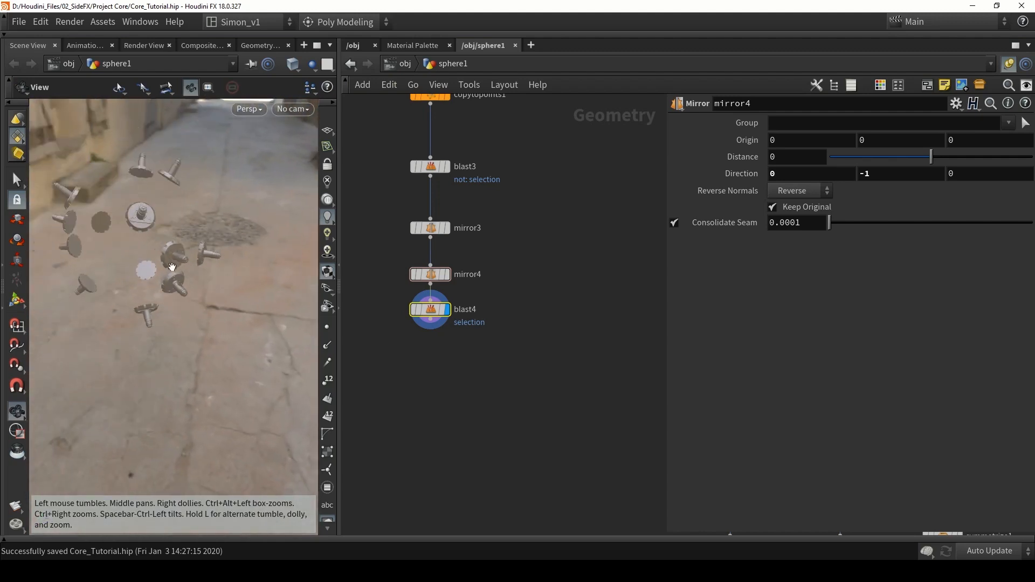
Move mirror1 and mirror2 together to the other side of transform5, closer to the blast4 branch.
scroll(474, 356, "down", 1)
middle_click_drag(475, 356, 453, 295)
scroll(443, 290, "down", 4)
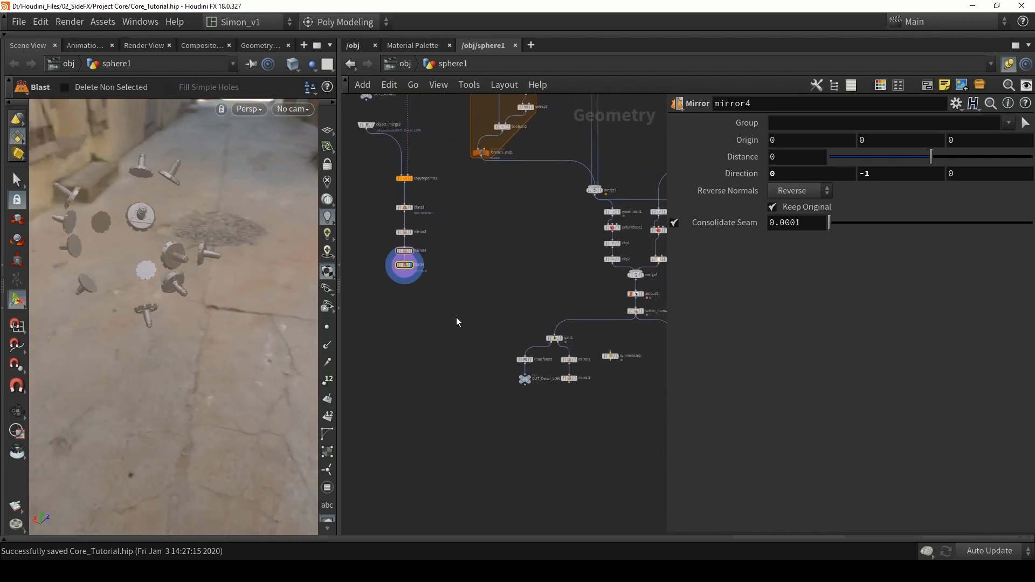
scroll(456, 322, "up", 1)
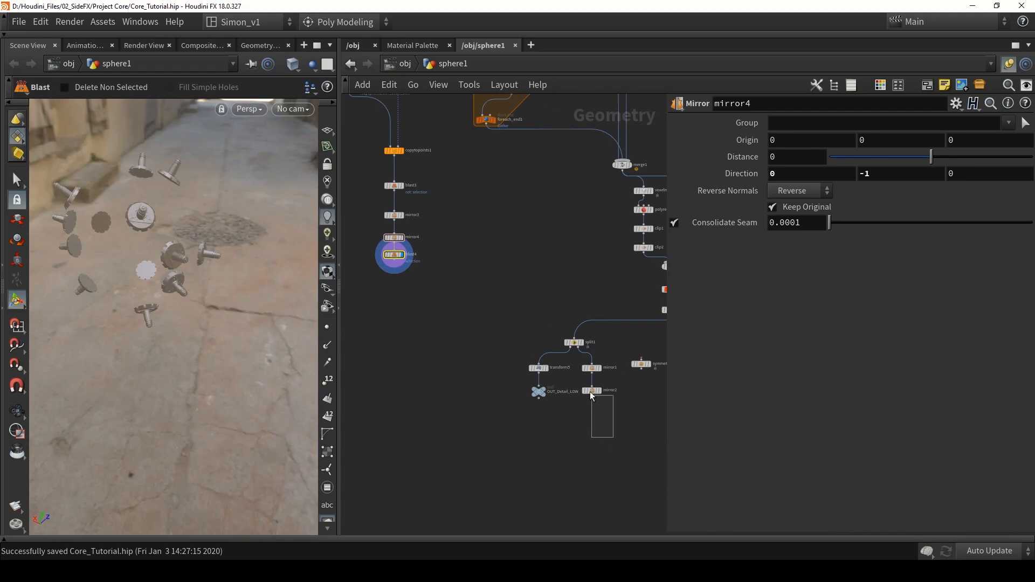
left_click_drag(591, 397, 473, 371)
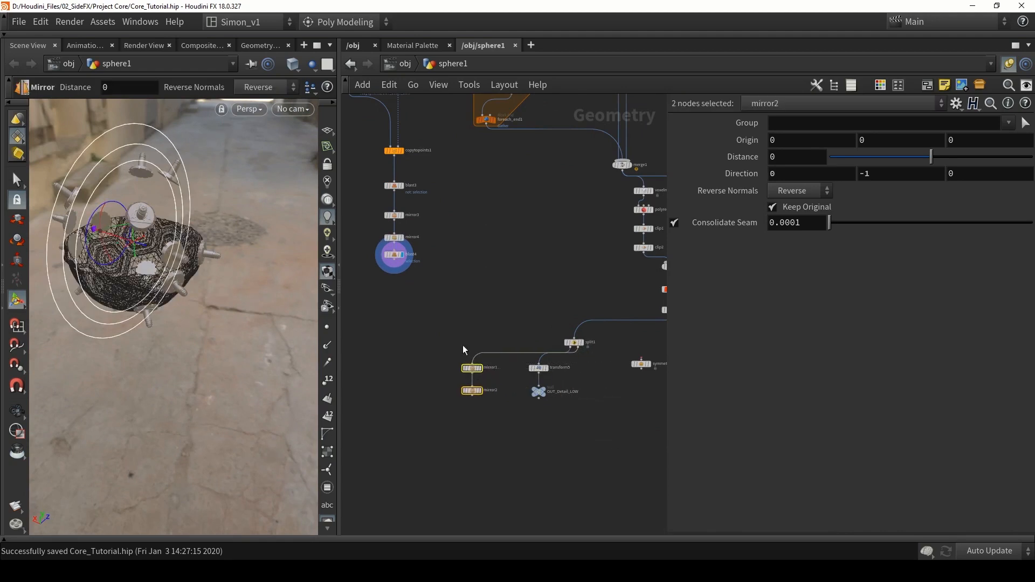
Combine blast4 and mirror2 with a Merge node and display the assembled core.
left_click_drag(446, 307, 379, 249)
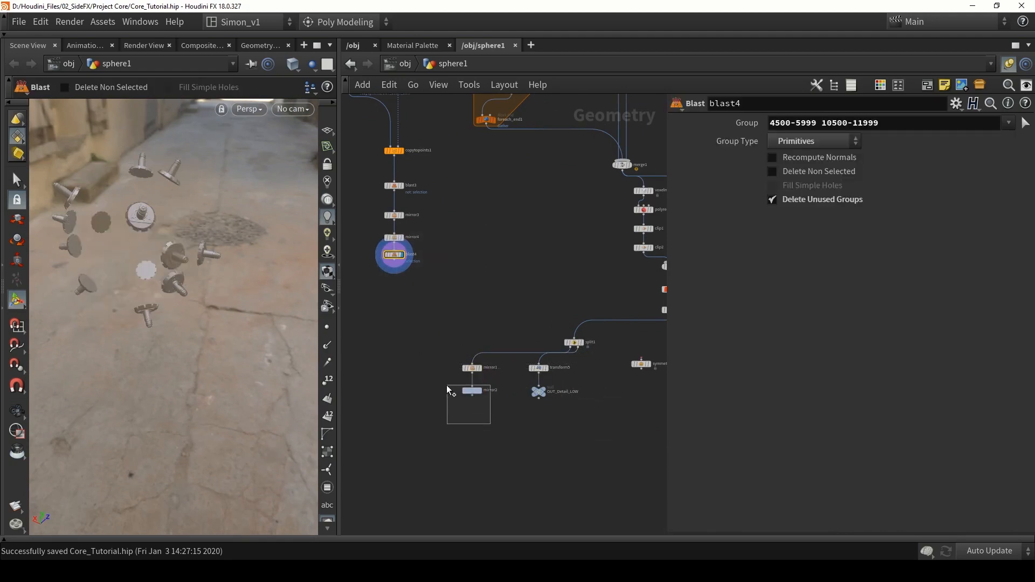
left_click_drag(447, 386, 394, 470, "shift")
scroll(386, 472, "up", 2)
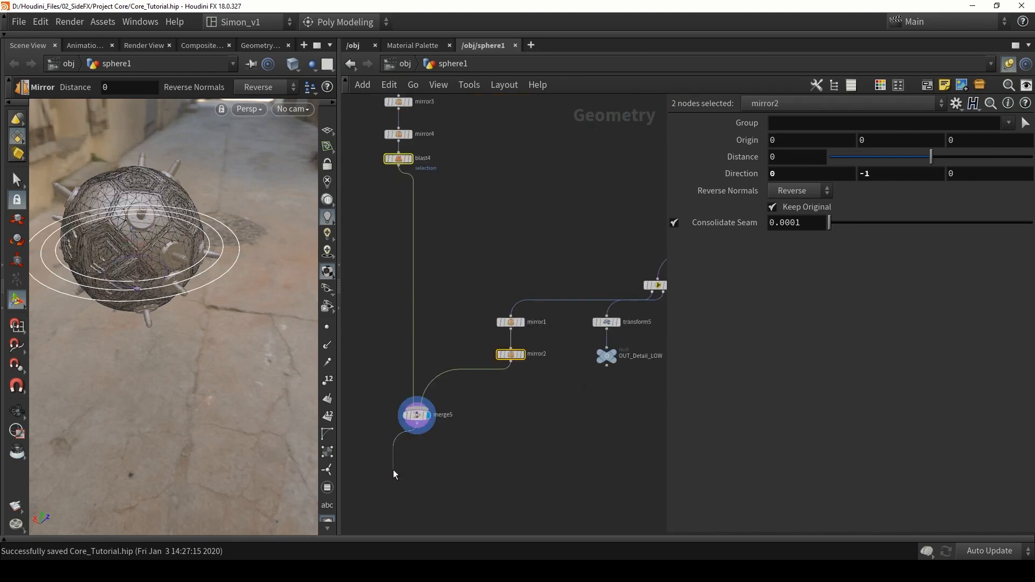
left_click(393, 470)
scroll(408, 439, "up", 2)
left_click(422, 403)
left_click_drag(229, 367, 264, 291, "alt")
scroll(219, 363, "up", 1)
middle_click_drag(264, 291, 224, 285, "alt")
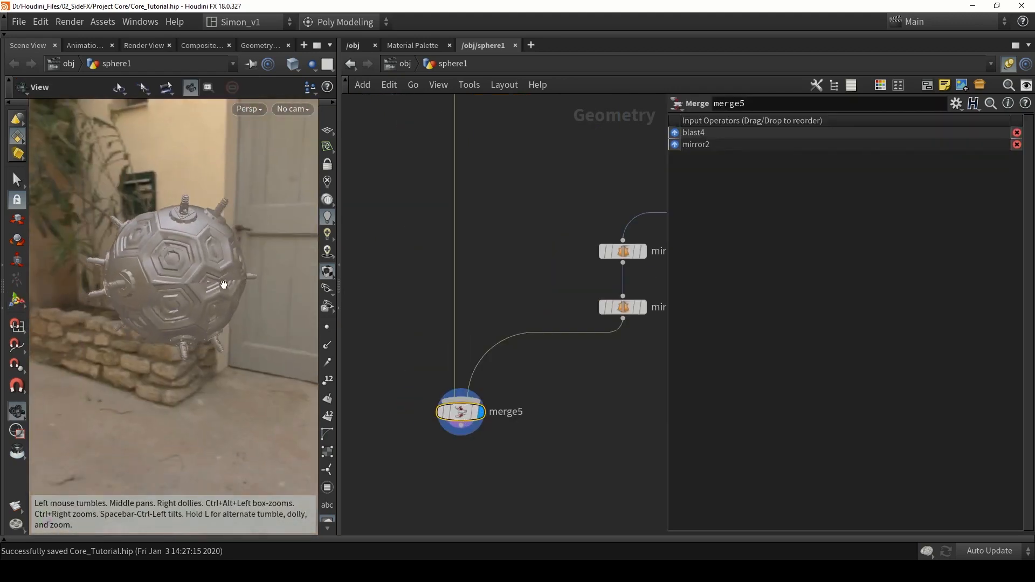
left_click_drag(224, 285, 186, 248, "alt")
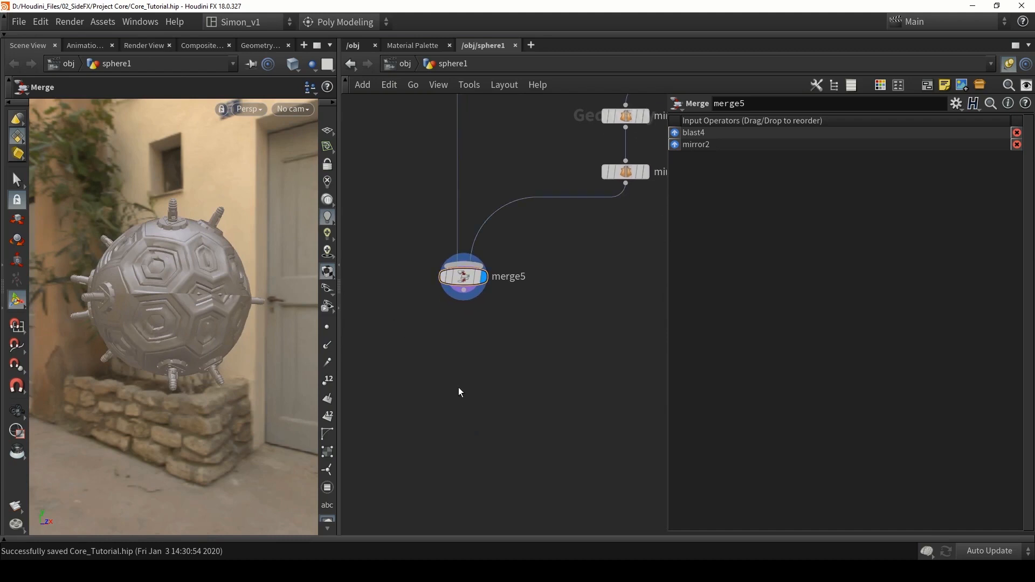
Save the scene file and check which export formats are available.
key("ctrl+s")
left_click(20, 25)
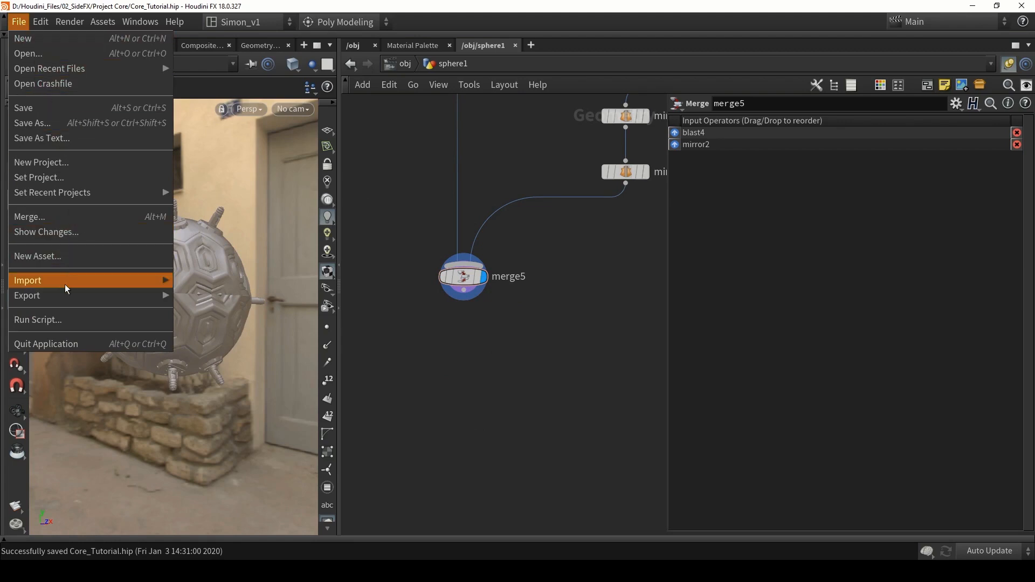
mouse_move(105, 295)
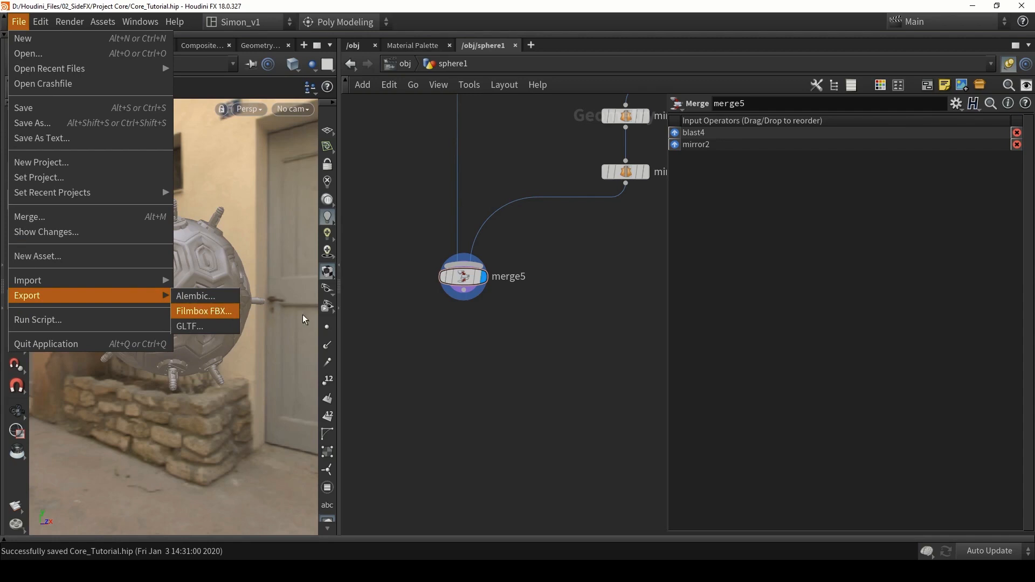
left_click(519, 370)
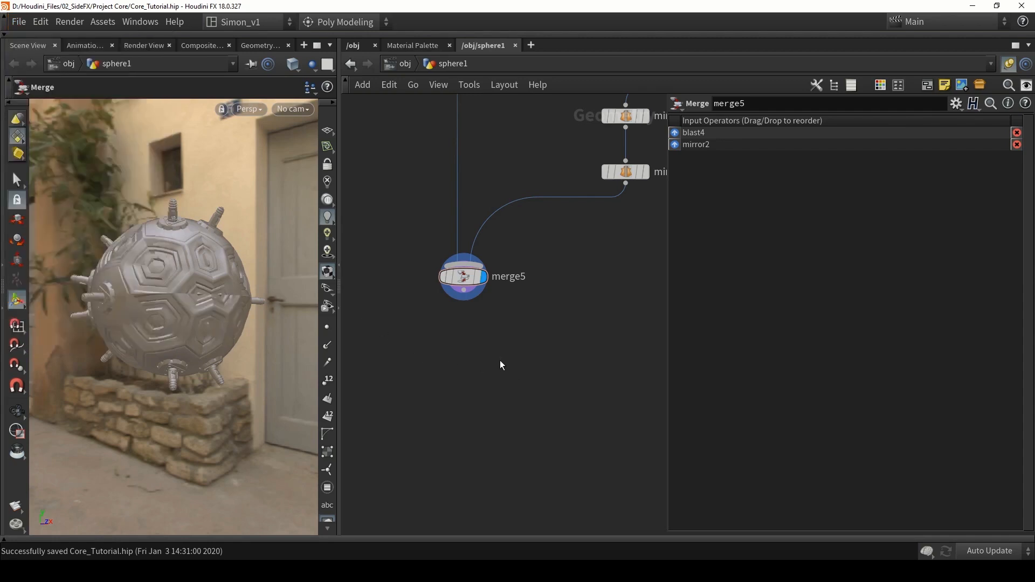
Add a ROP FBX Output node and place it directly beneath merge5.
key("Tab")
type("fbx")
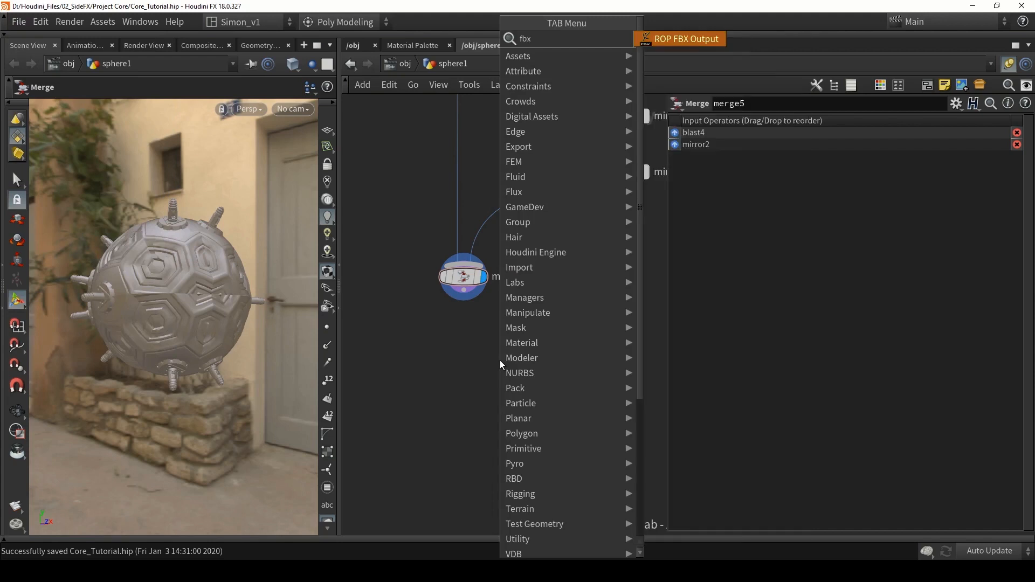
key("Return")
left_click(455, 354)
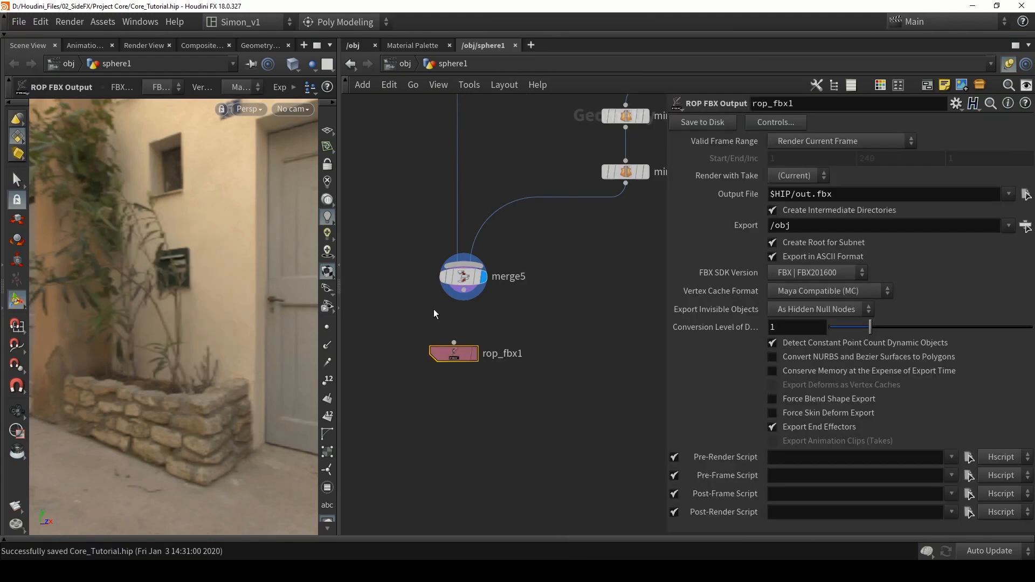
left_click_drag(432, 317, 534, 406)
left_click_drag(452, 353, 461, 369)
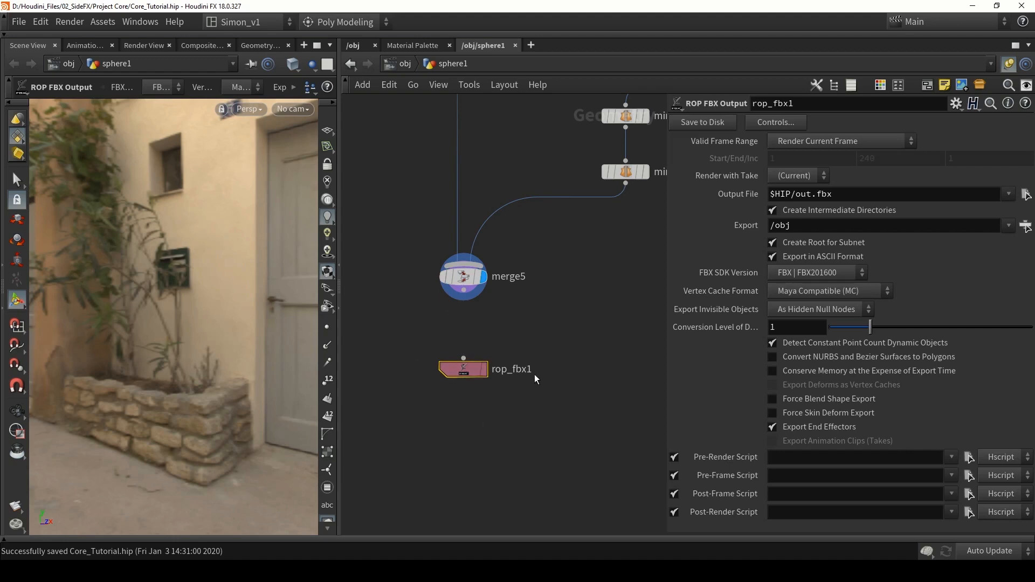
left_click_drag(468, 370, 468, 372)
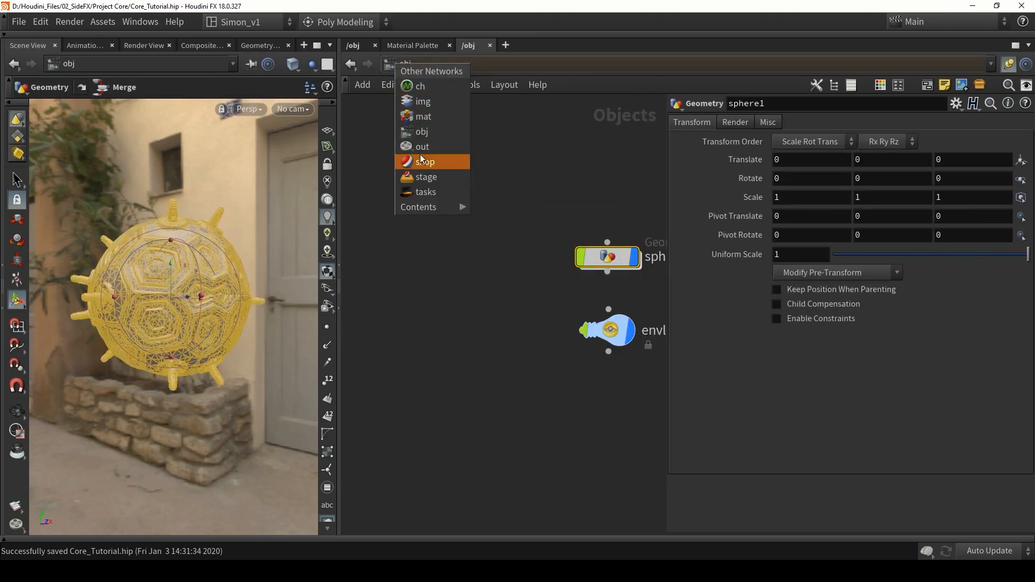
Add a Filmbox FBX node in the out network, then return to the network inside sphere1.
left_click(422, 148)
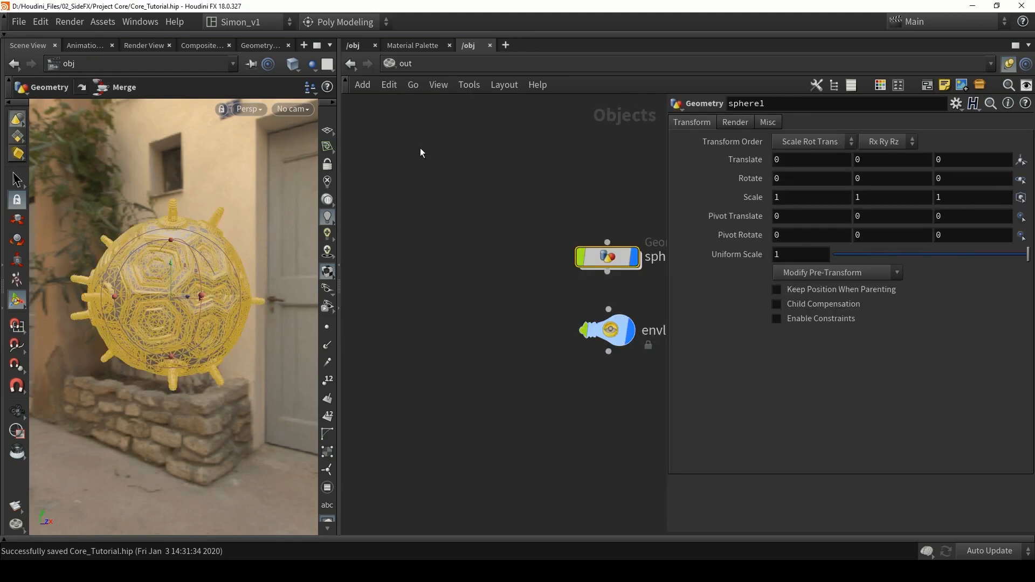
mouse_move(472, 374)
left_mouse_down()
mouse_move(438, 328)
mouse_move(439, 361)
mouse_move(470, 357)
mouse_move(462, 369)
left_mouse_up()
middle_click_drag(467, 310, 453, 241)
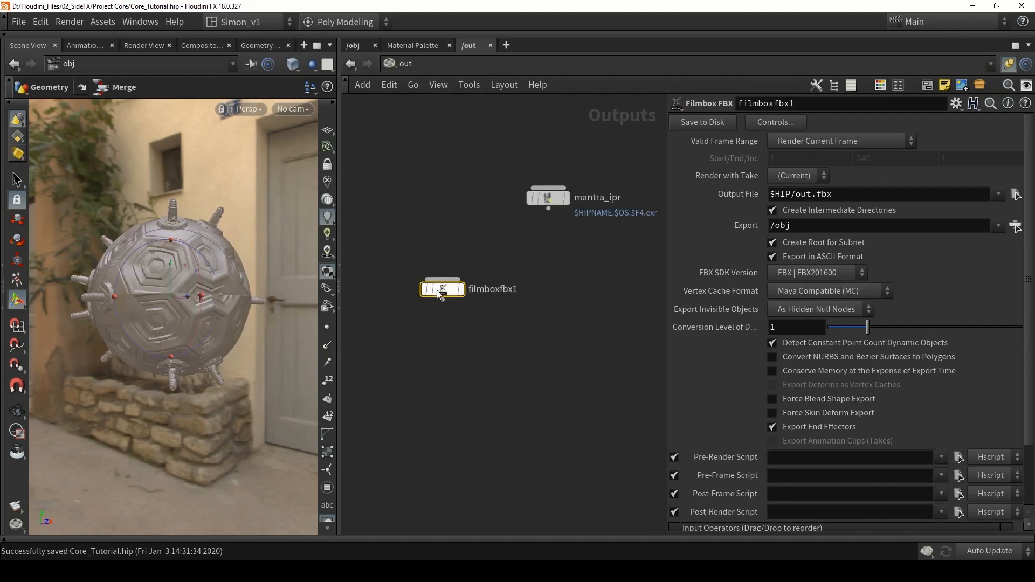
mouse_move(443, 290)
left_mouse_down()
mouse_move(446, 259)
mouse_move(451, 292)
left_mouse_up()
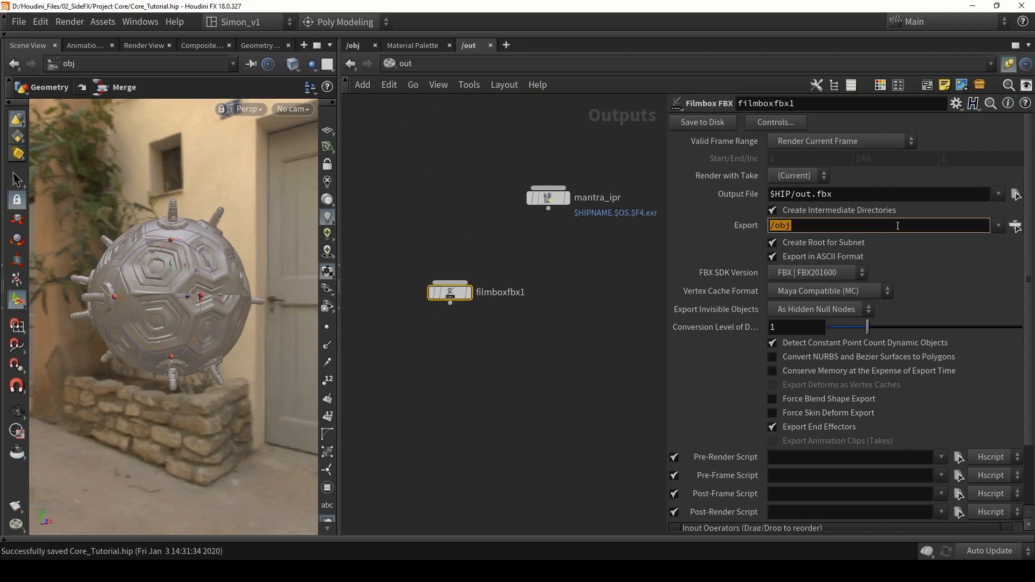
left_click(402, 65)
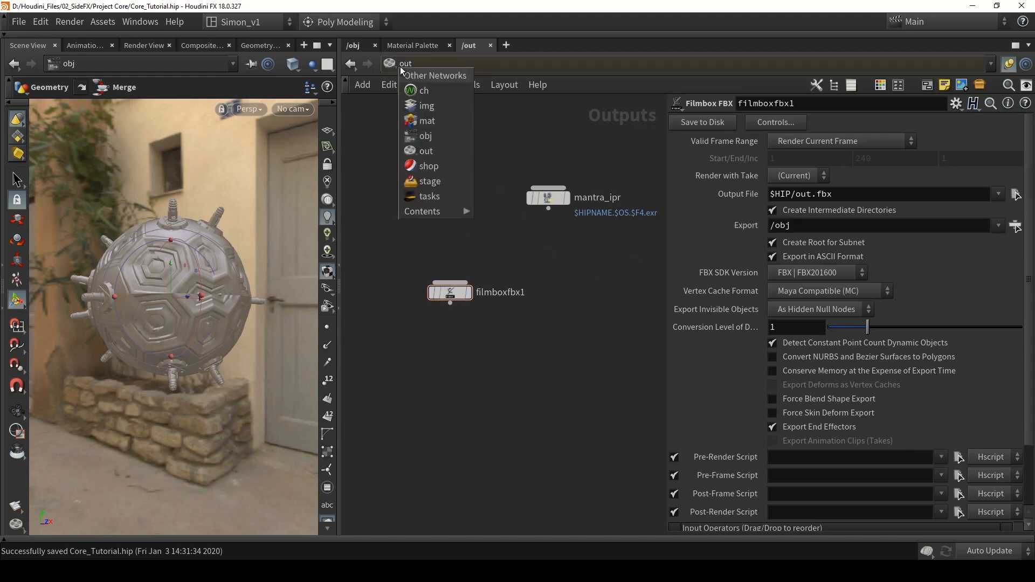
left_click(426, 139)
double_click(613, 255)
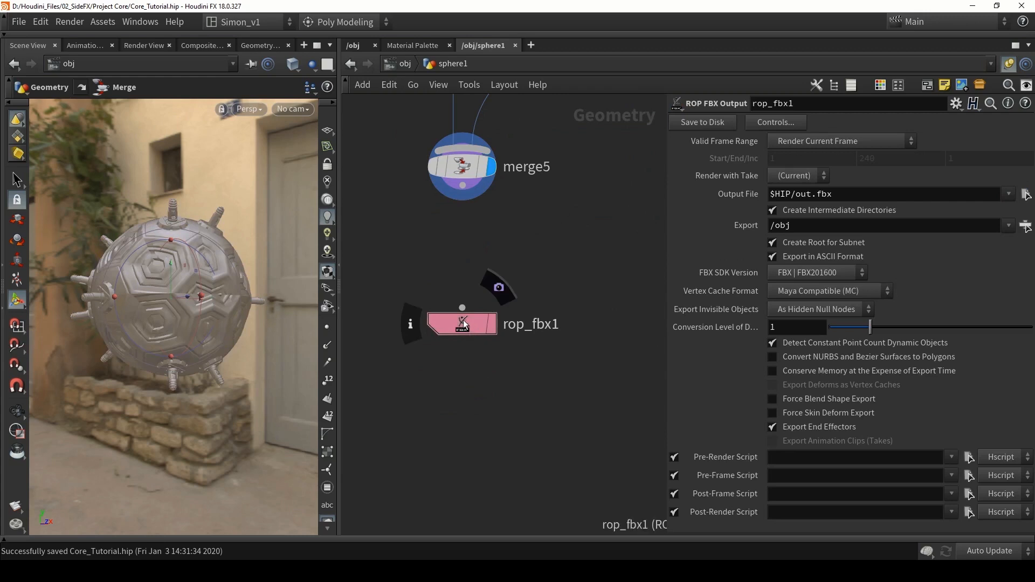
Connect rop_fbx1 to merge5 and insert a Null node on the wire between them.
left_click_drag(463, 319, 458, 412)
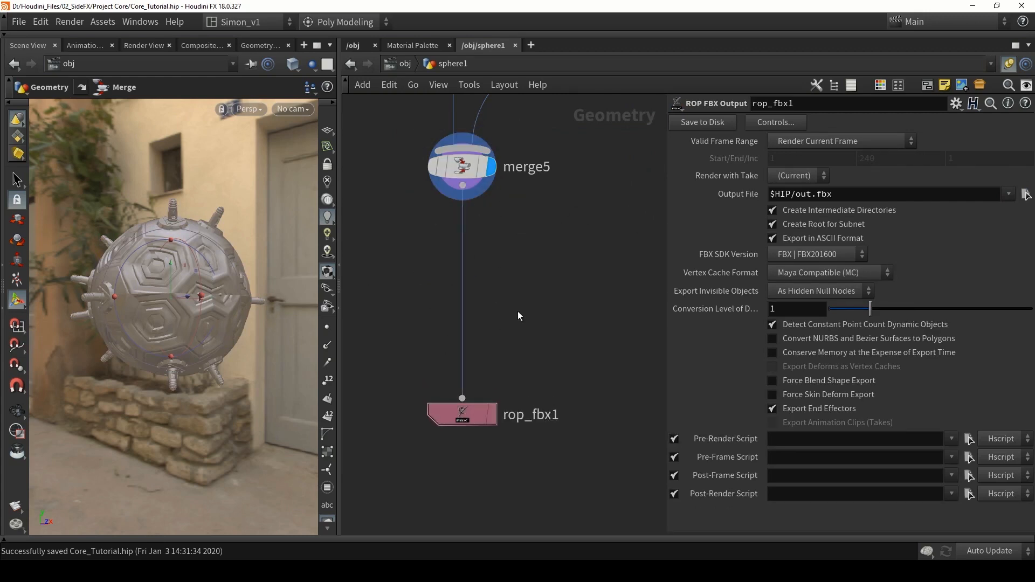
key("Tab")
type("null")
key("Return")
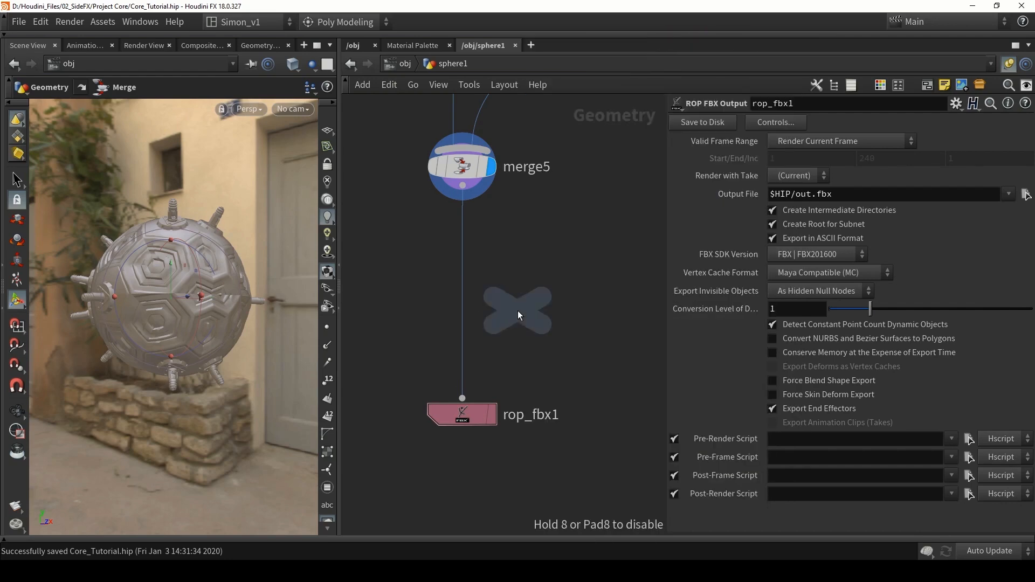
left_click(488, 318)
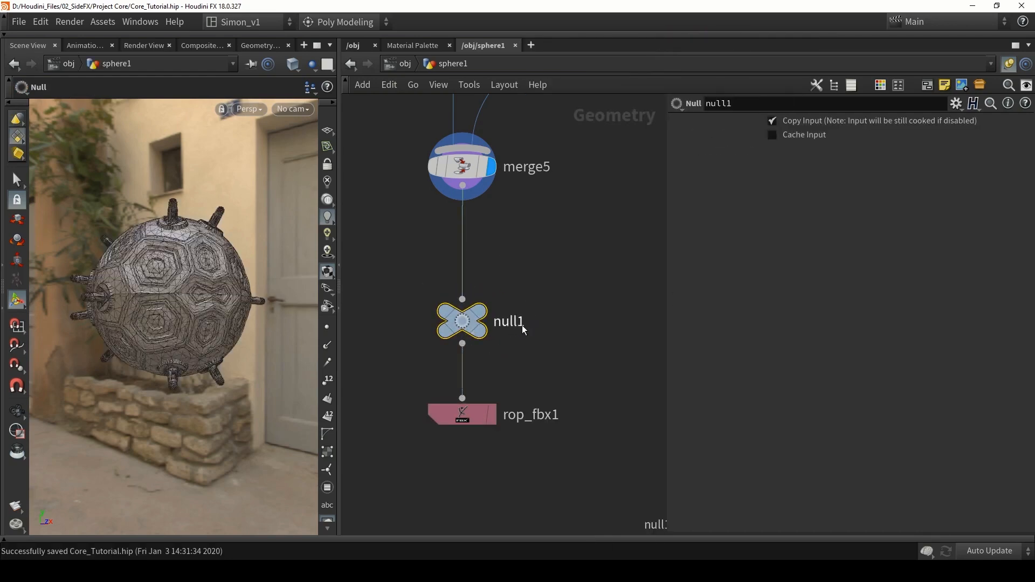
Rename the new Null node as Core_Model_01.
double_click(522, 323)
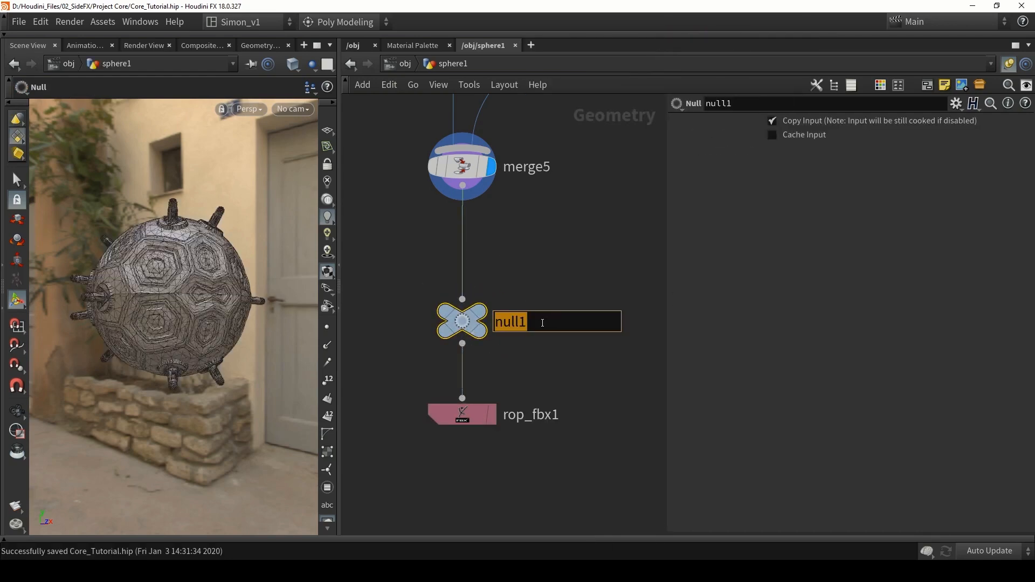
type("Core_")
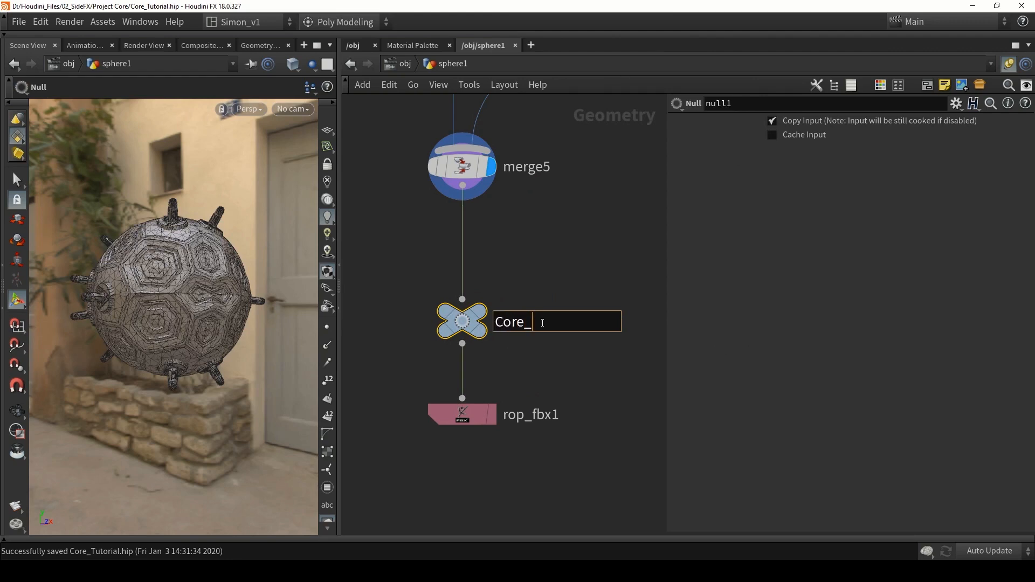
type("Model_01")
key("Return")
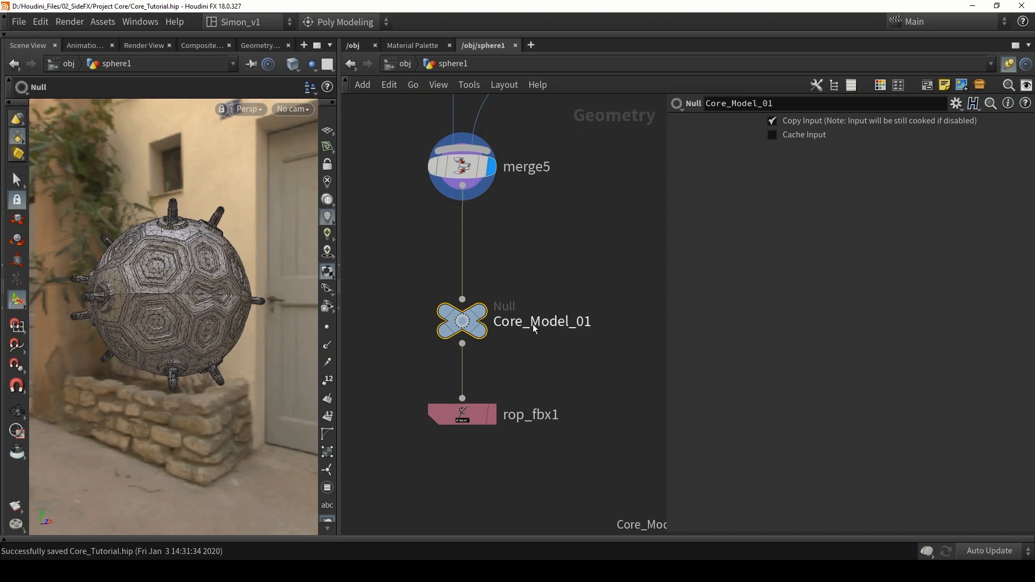
left_click(532, 322)
left_click_drag(598, 323, 539, 324)
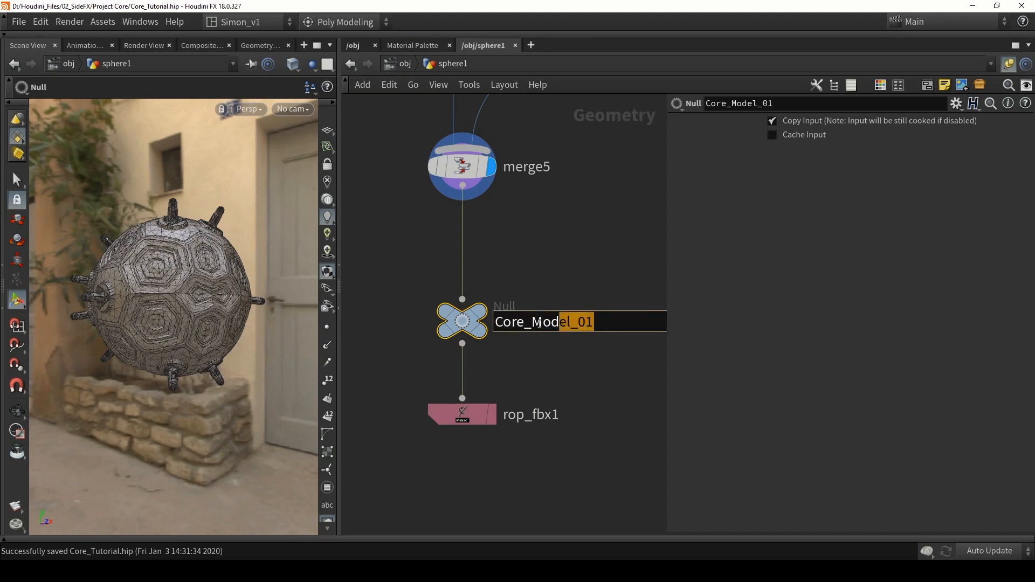
left_click(558, 364)
Set rop_fbx1's output file to Core_Model_01_low.fbx in the Sci-fi_Corridor Unity project's Assets/Energy Core/Models folder.
left_click(462, 415)
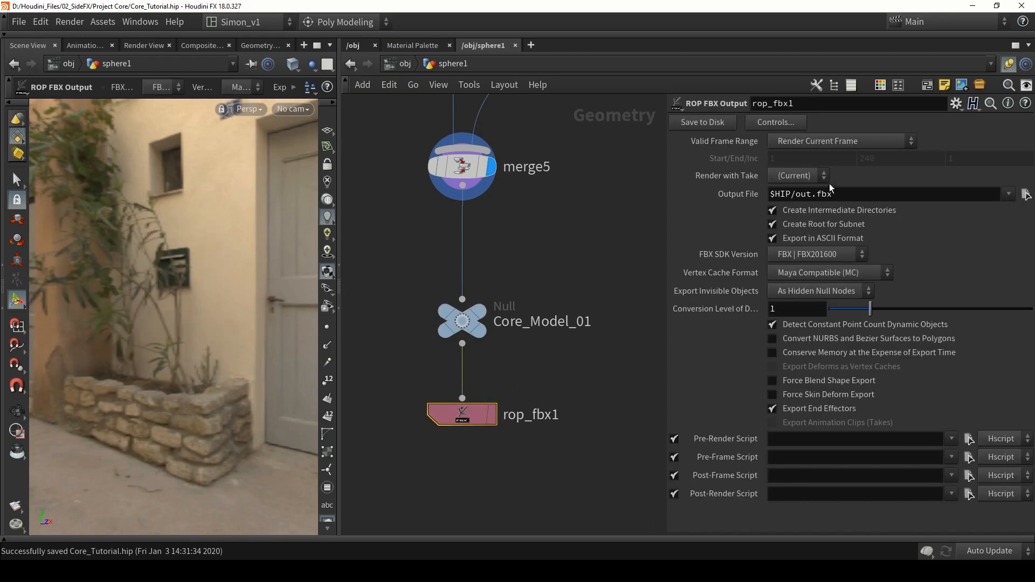
left_click_drag(844, 192, 761, 193)
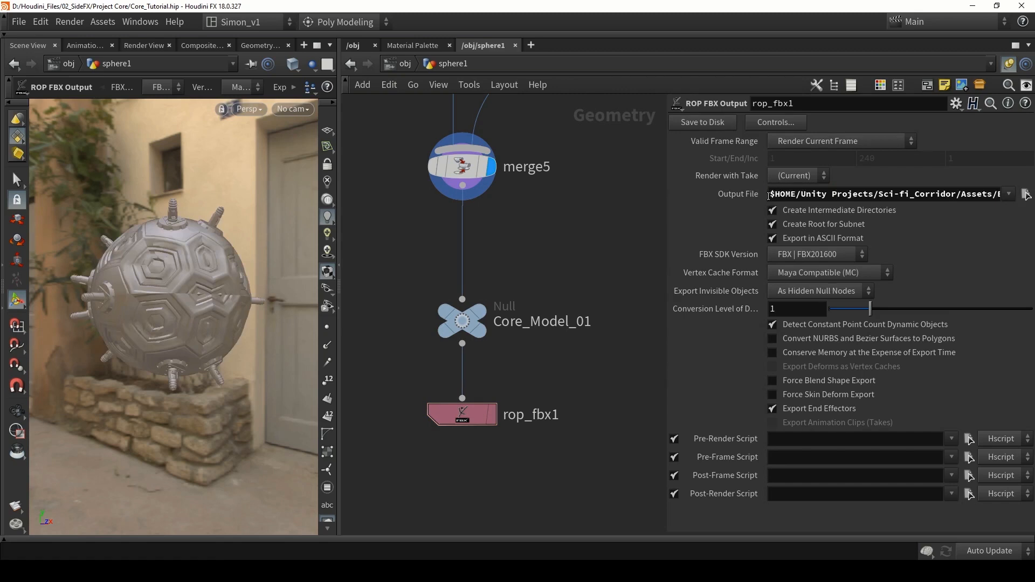
left_click_drag(769, 196, 962, 204)
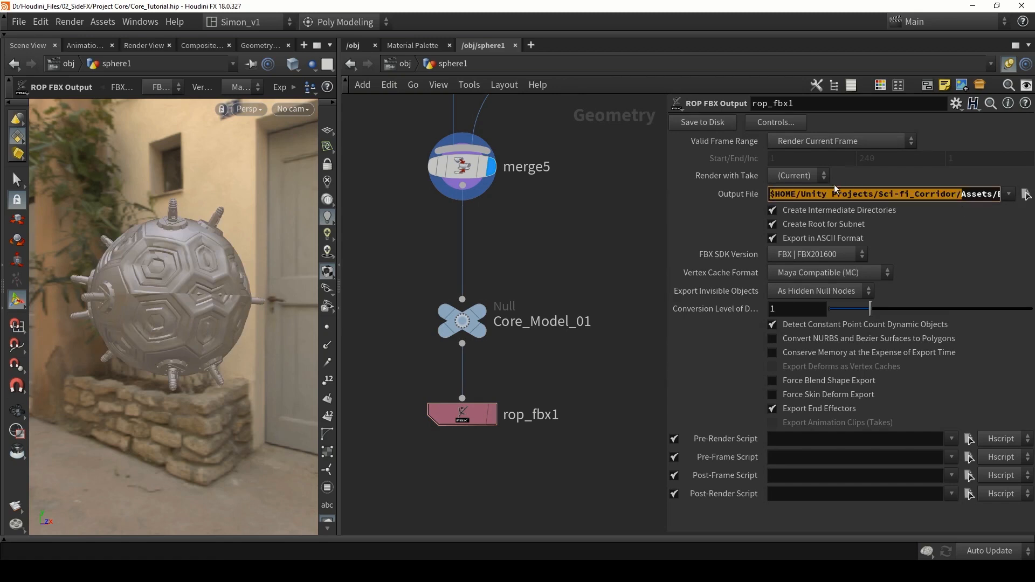
Export the core to disk as an FBX file from rop_fbx1.
left_click(582, 238)
key("h")
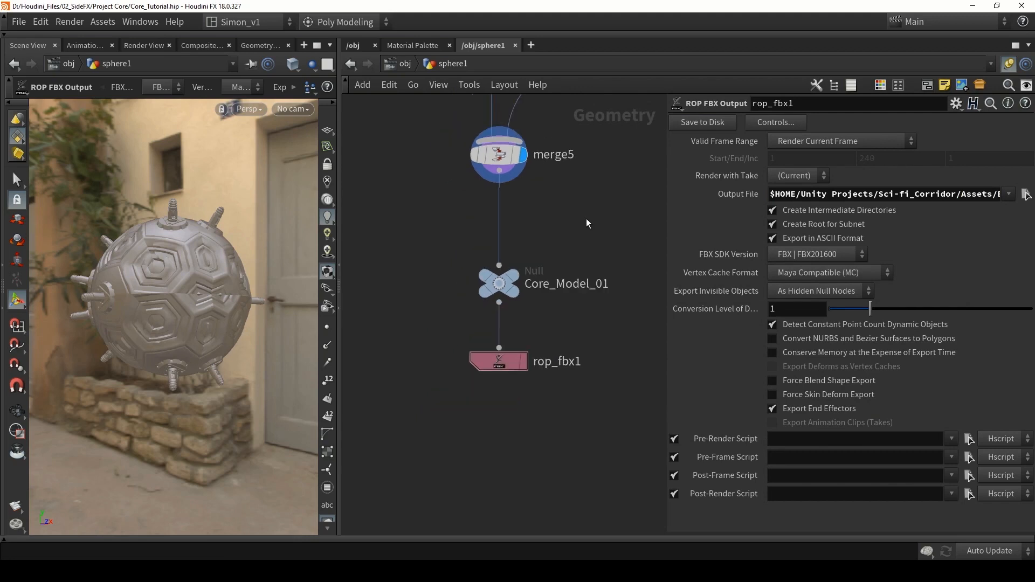
left_click(502, 359)
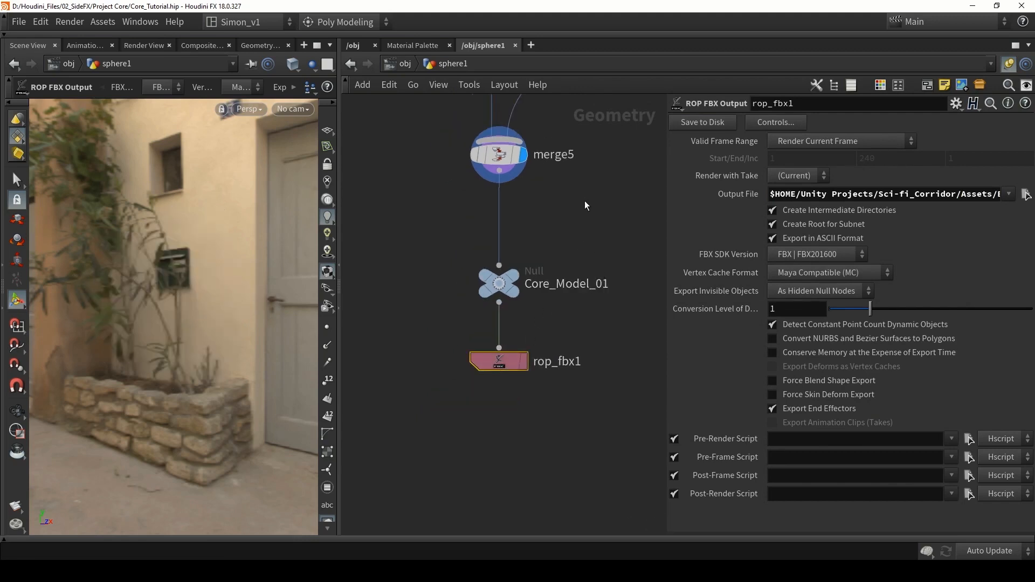
left_click(701, 122)
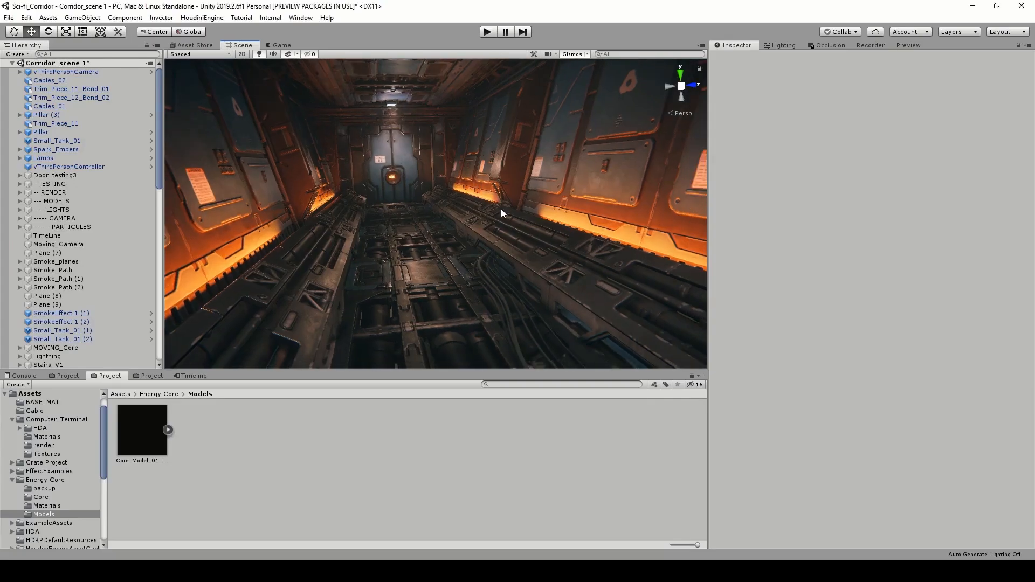
Switch to Unity, place the Core_Model_01_low model in the corridor scene, and check its import scale factor.
left_click_drag(155, 422, 425, 272)
key("f")
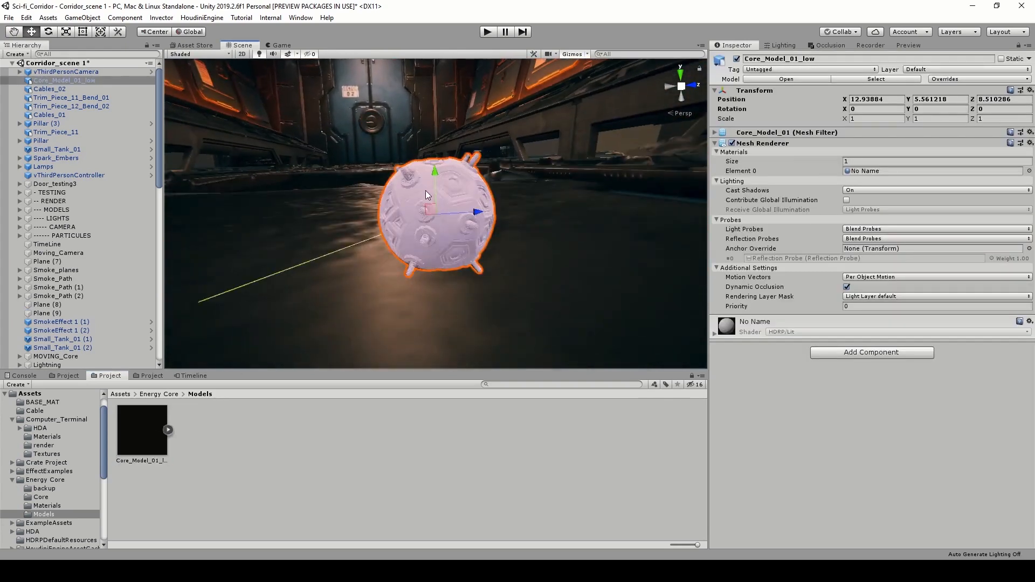
scroll(438, 86, "down", 8)
left_click_drag(438, 105, 442, 140)
scroll(442, 140, "down", 3)
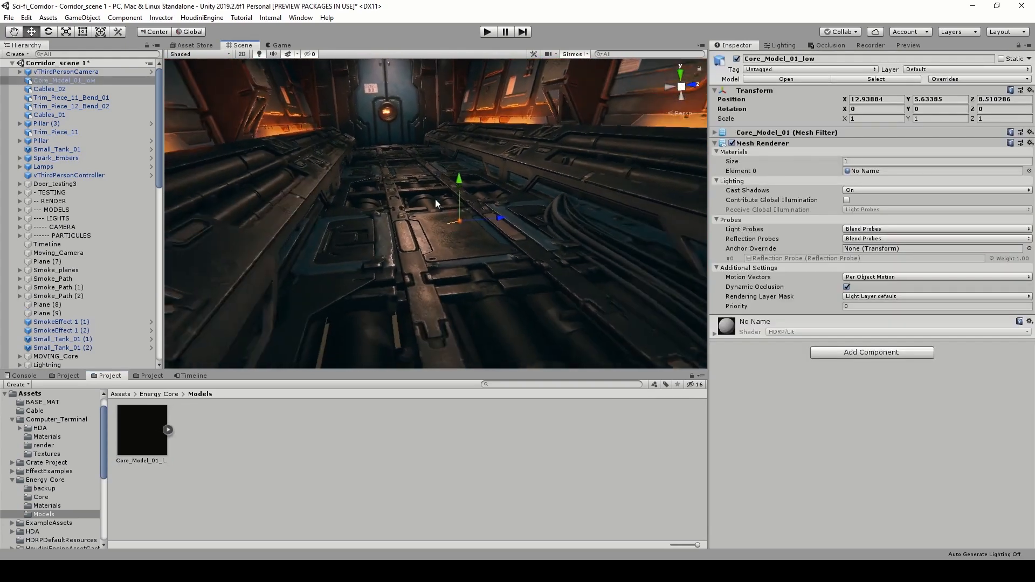
left_click(139, 439)
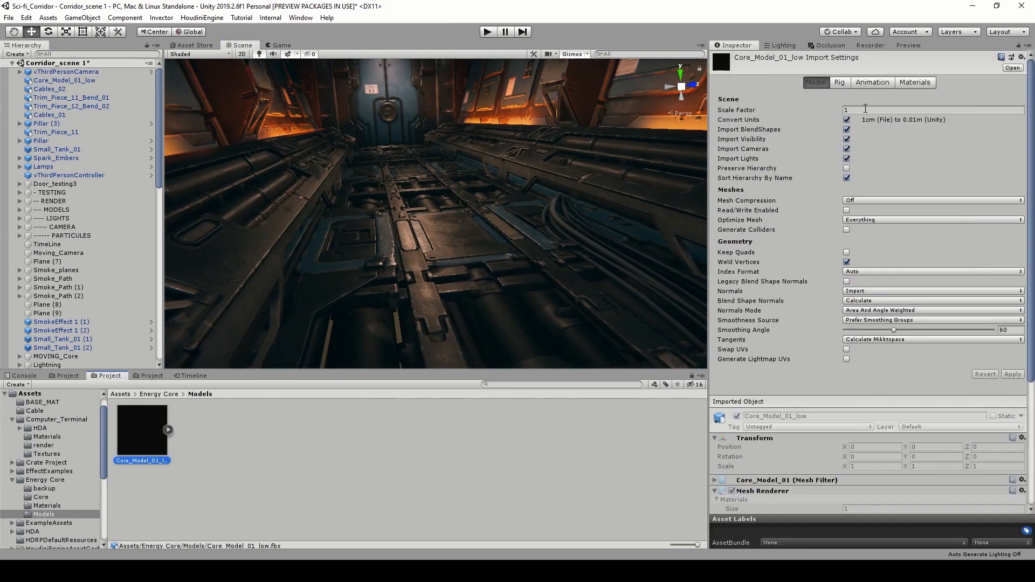
left_click(770, 113)
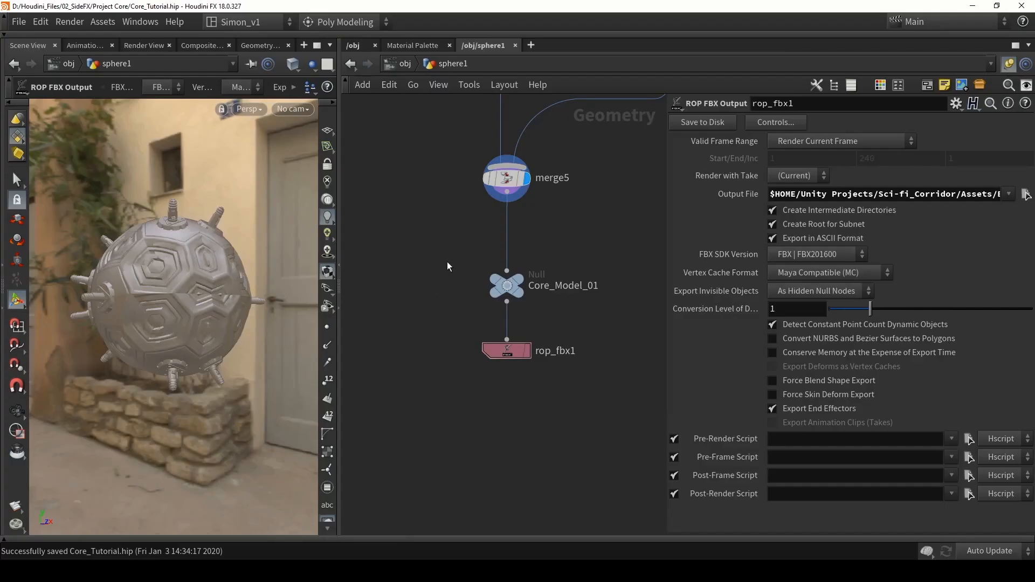
Switch back to Houdini, insert a Transform with uniform scale 100 between merge5 and Core_Model_01, and re-export the FBX.
key("Tab")
left_click(627, 64)
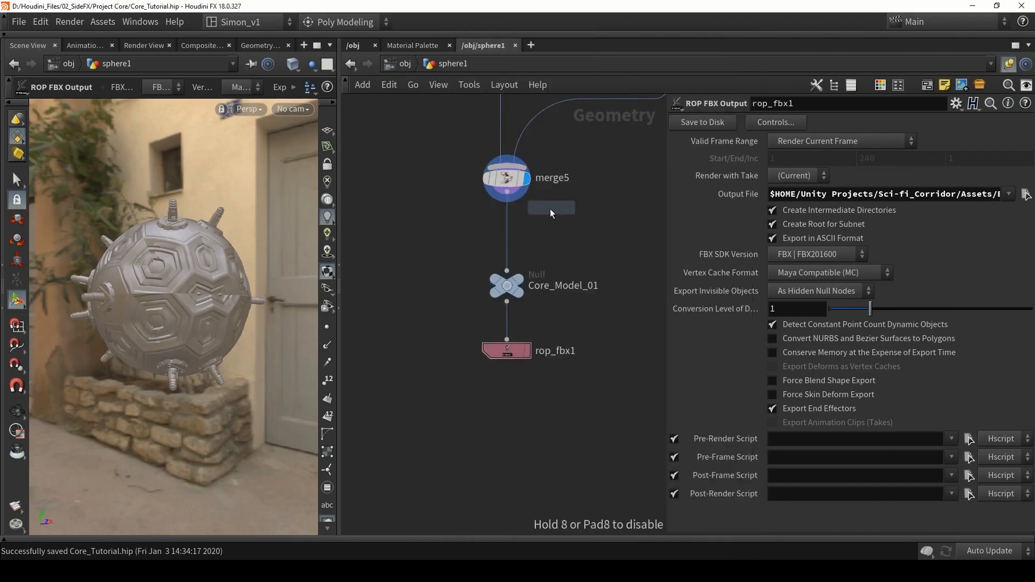
left_click(506, 232)
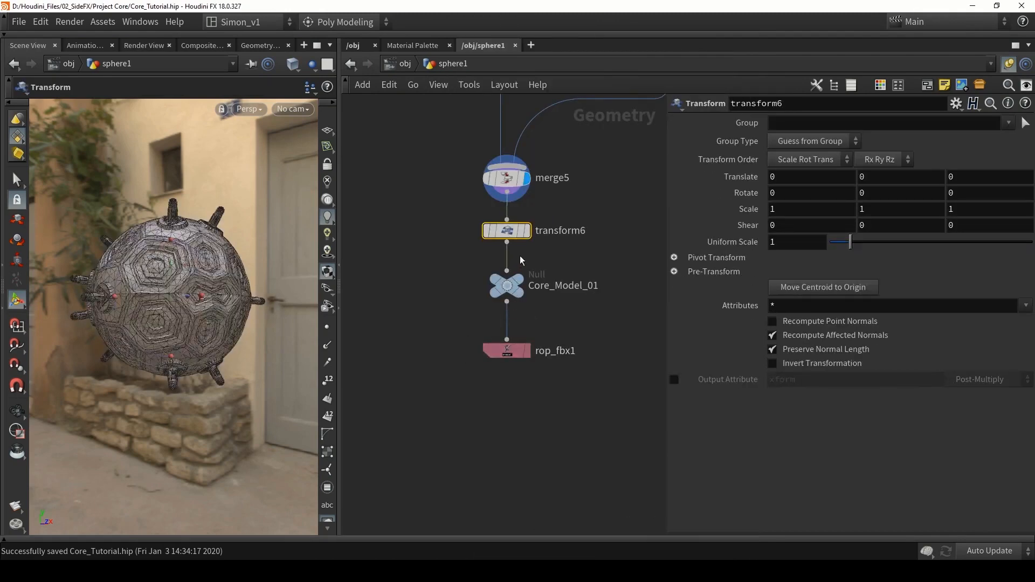
left_click(797, 241)
type("100")
key("Return")
left_click(506, 350)
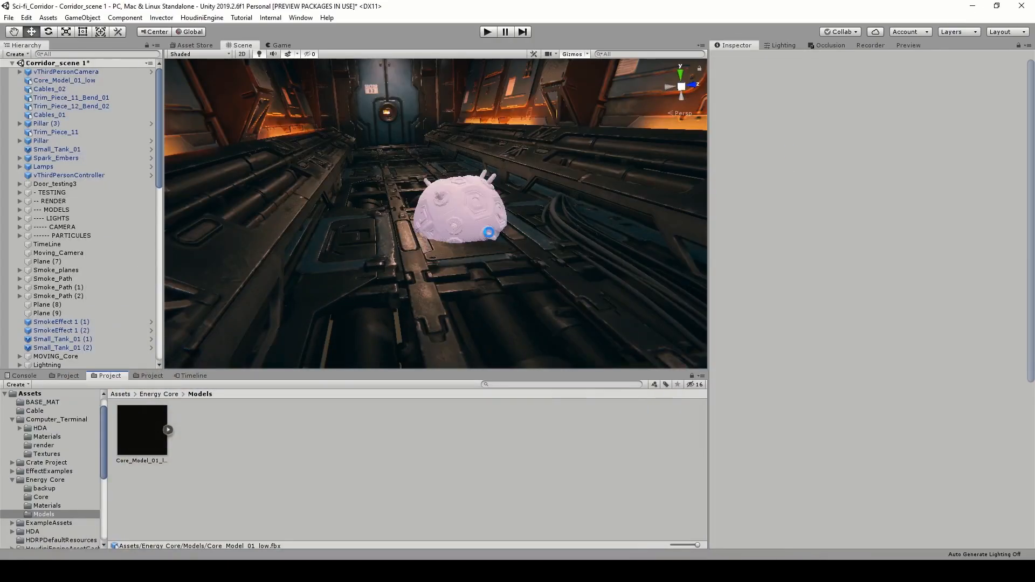
Switch to Unity, raise the core off the corridor floor to about Y 9.03, and rotate it freely to about 43.7 degrees around Y.
left_click(483, 217)
left_click_drag(480, 207, 480, 118)
right_click_drag(480, 119, 475, 183)
key("e")
left_click_drag(474, 183, 421, 205)
key("w")
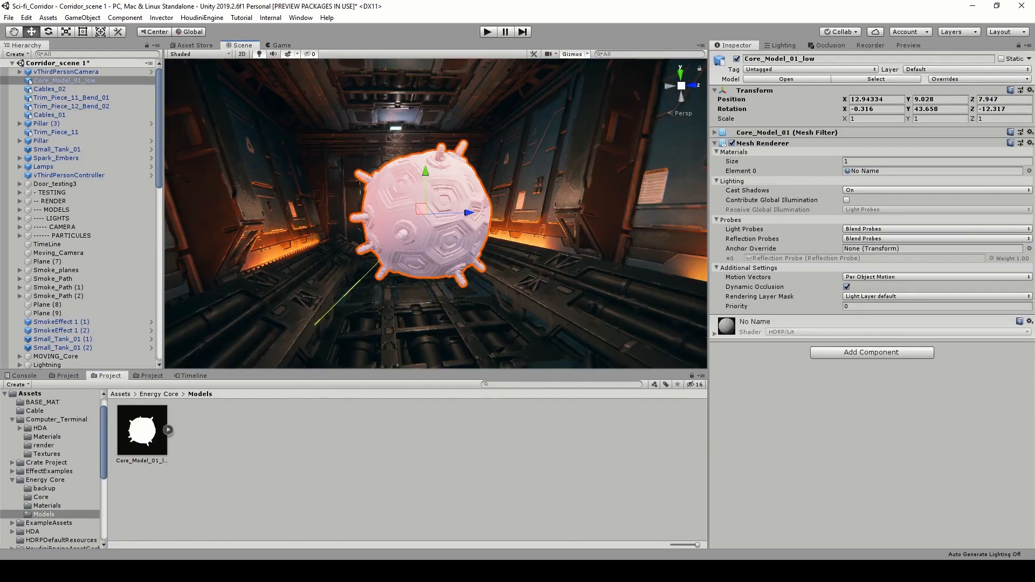
Switch to File Explorer and import the Core_01 Color, Emissive, Mask and Normal textures into Unity's Energy Core Models folder.
key("alt+Tab")
left_click_drag(399, 280, 161, 203)
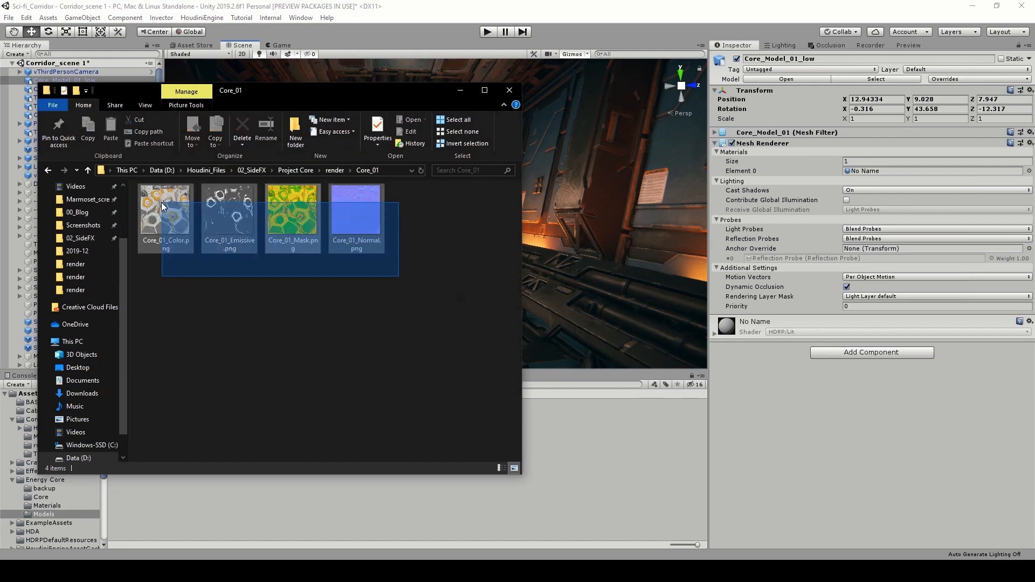
left_click_drag(286, 212, 594, 464)
left_click(594, 465)
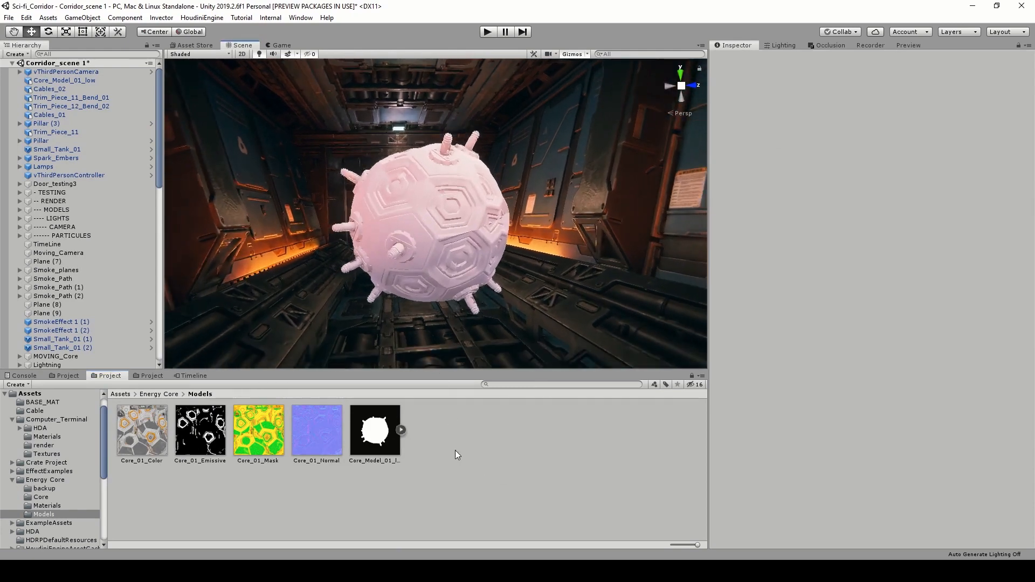
Create a material named Core01 in the Energy Core Models folder.
right_click(455, 451)
mouse_move(515, 186)
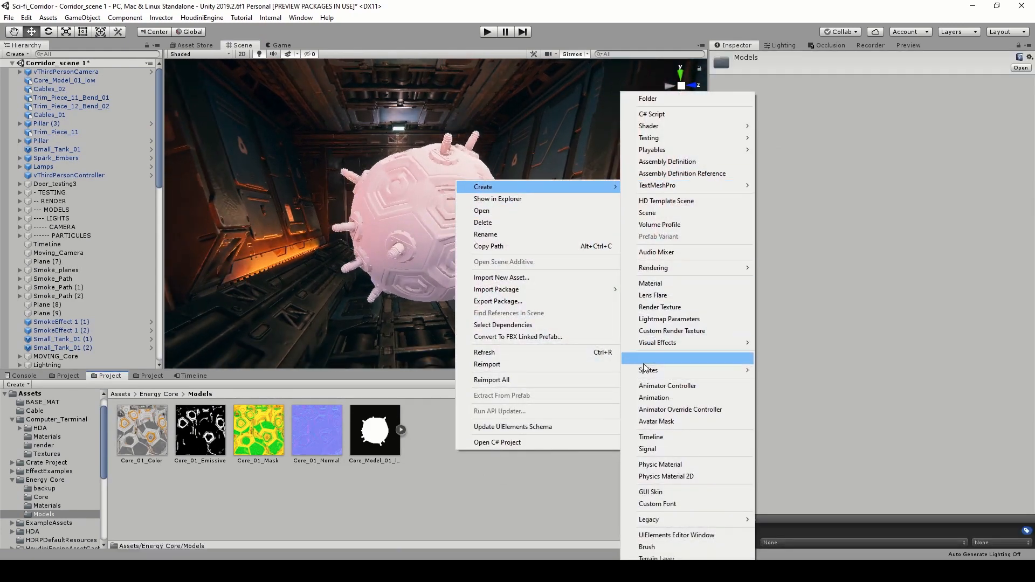
left_click(673, 283)
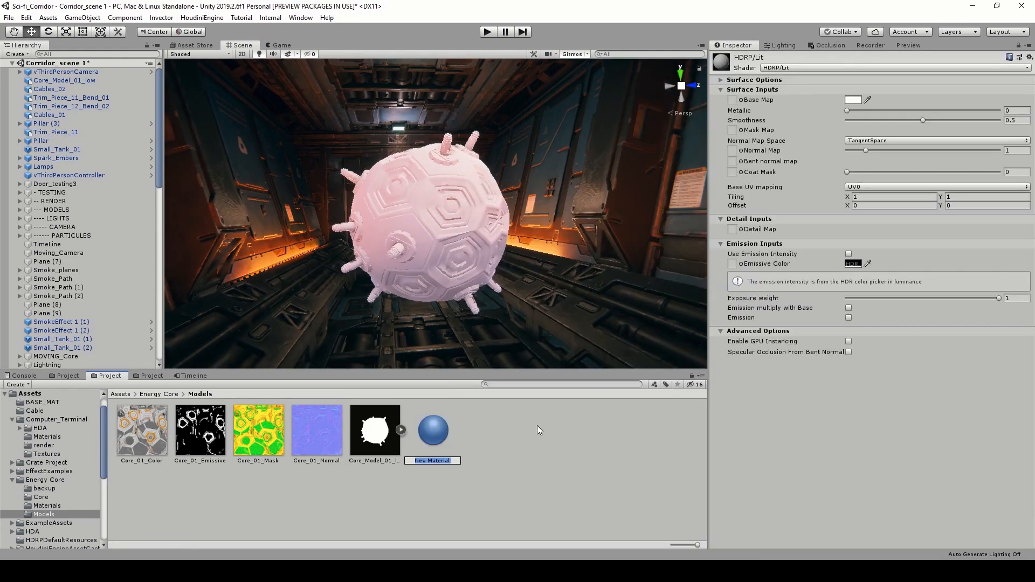
type("Core01")
key("Return")
Assign the Core_01 Color, Mask and Normal textures to Core01's base, mask and normal map slots.
left_click_drag(200, 430, 733, 99)
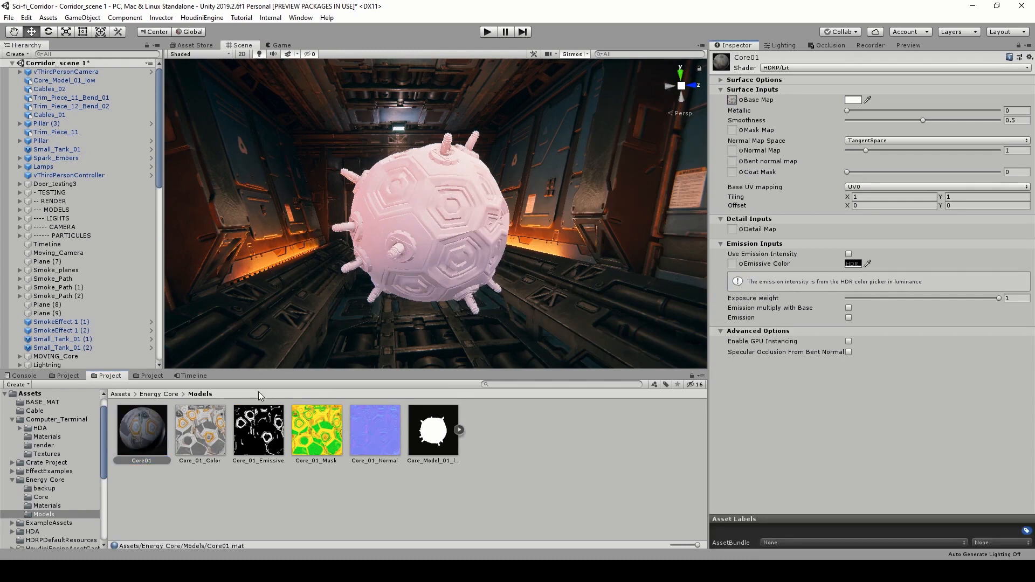
left_click_drag(317, 430, 732, 130)
left_click_drag(725, 172, 732, 160)
Change the Core_01_Normal texture type to Normal map and apply the import settings.
left_click(380, 427)
left_click(890, 83)
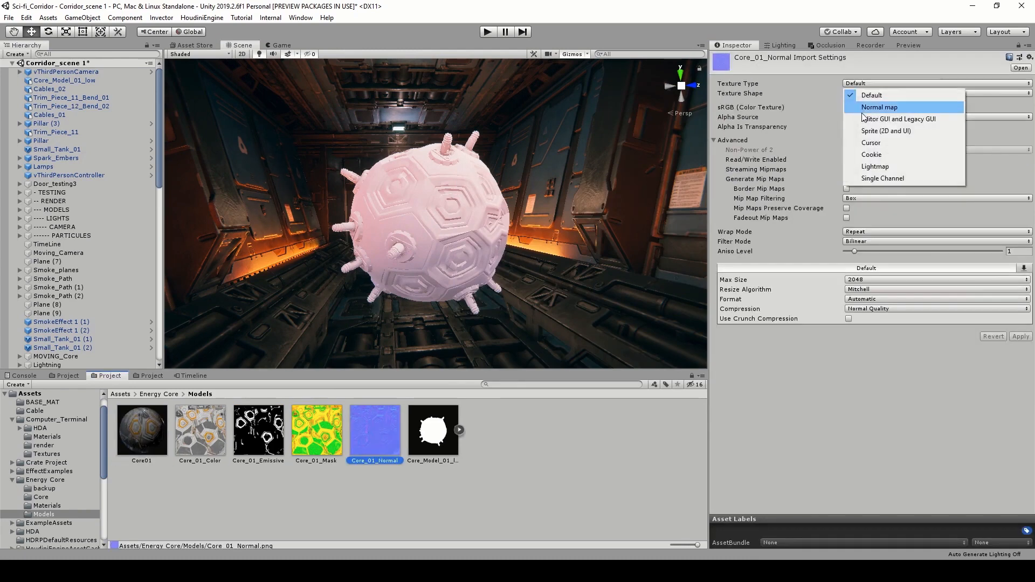
left_click(890, 106)
left_click(1018, 320)
Assign Core_01_Emissive as Core01's emissive map with a white color, and apply the material to the core in the scene.
left_click(143, 432)
left_click_drag(244, 443, 732, 274)
left_click(852, 273)
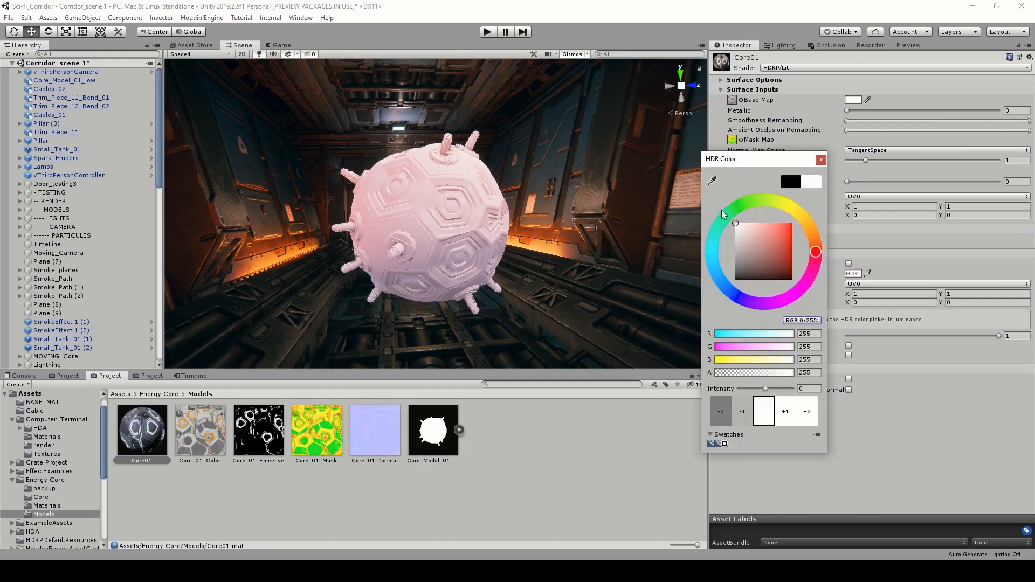
left_click_drag(142, 431, 441, 234)
left_click_drag(442, 234, 378, 264, "alt")
Raise Core01's minimum smoothness remapping slightly and lower its maximum ambient occlusion remapping to about the middle of the range.
left_click_drag(1028, 130, 926, 130)
left_click_drag(846, 121, 875, 121)
left_click_drag(866, 160, 916, 158)
key("ctrl+z")
Set Core01's HDR emissive color to orange, RGB 255, 117, 55, with an intensity of 18.
left_click(853, 274)
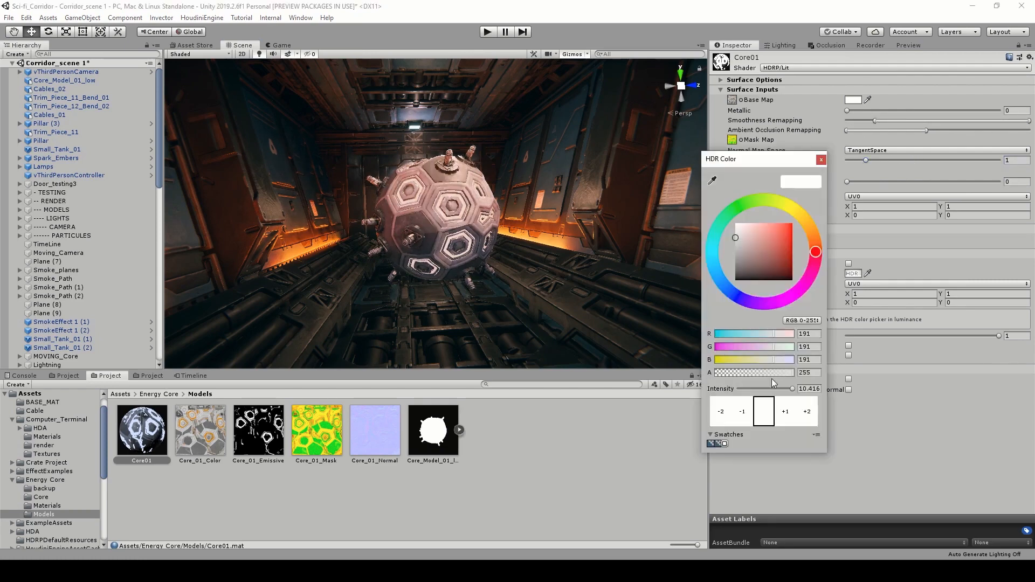
left_click(809, 389)
type("10")
key("BackSpace")
left_click_drag(766, 388, 775, 389)
left_click(808, 224)
left_click(780, 223)
left_click(810, 235)
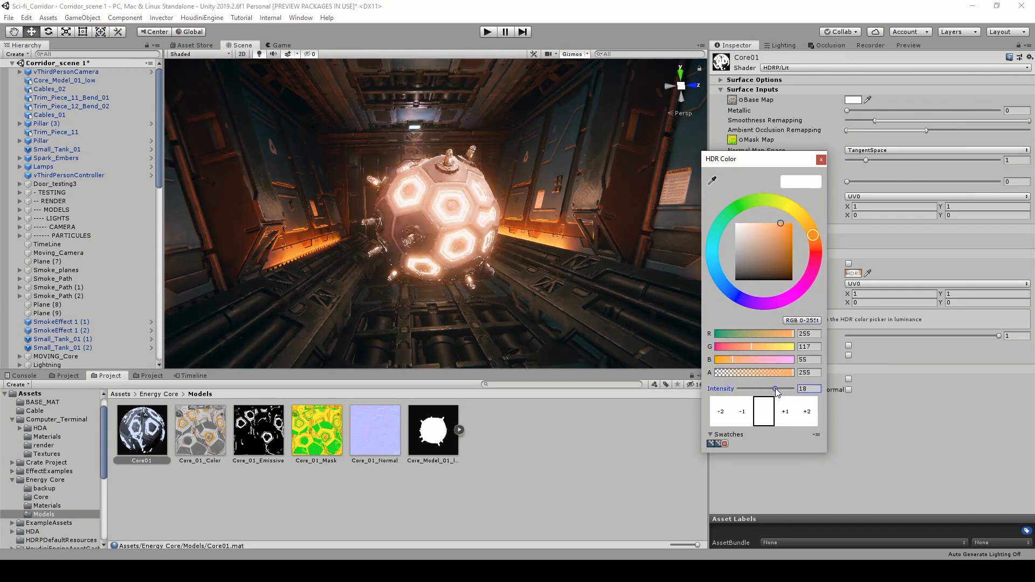
left_click(821, 161)
Assign the Core_01_Normal texture as Core01's normal map and inspect the core's surface from several angles.
right_click_drag(473, 210, 458, 215)
key("w")
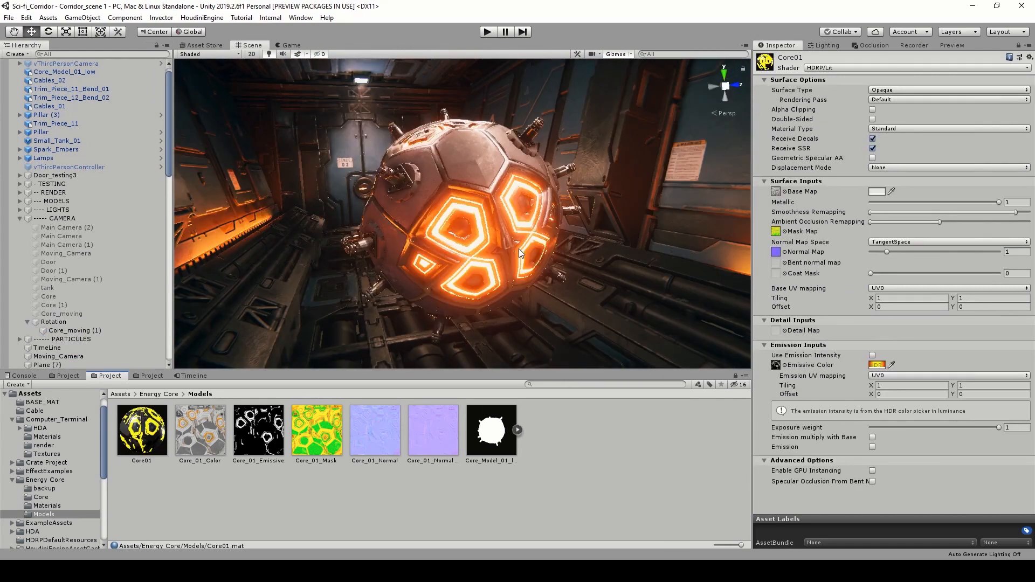
key("w")
right_click_drag(456, 164, 460, 148)
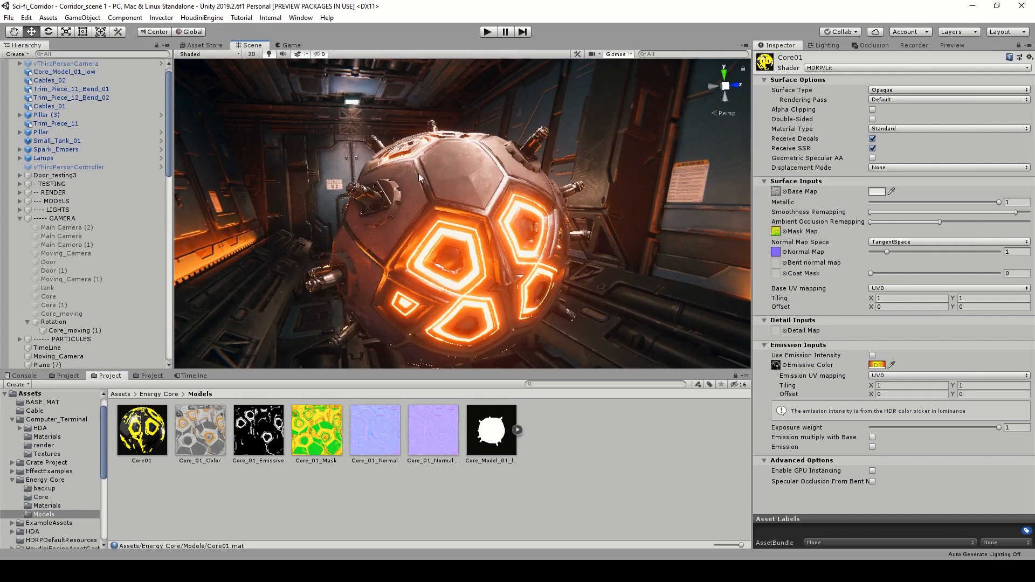
left_click_drag(477, 184, 462, 247, "alt")
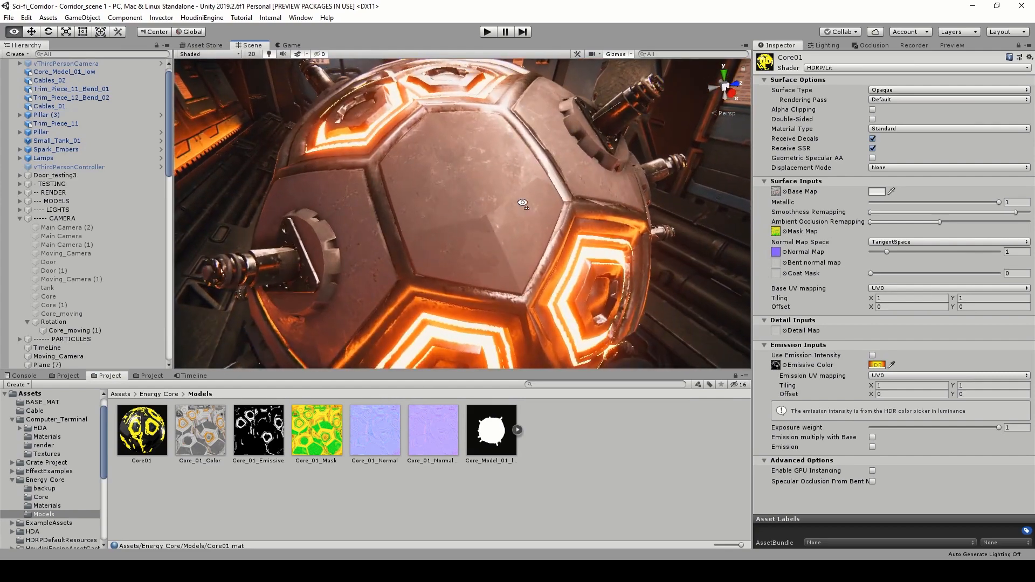
left_click_drag(480, 199, 444, 193, "alt")
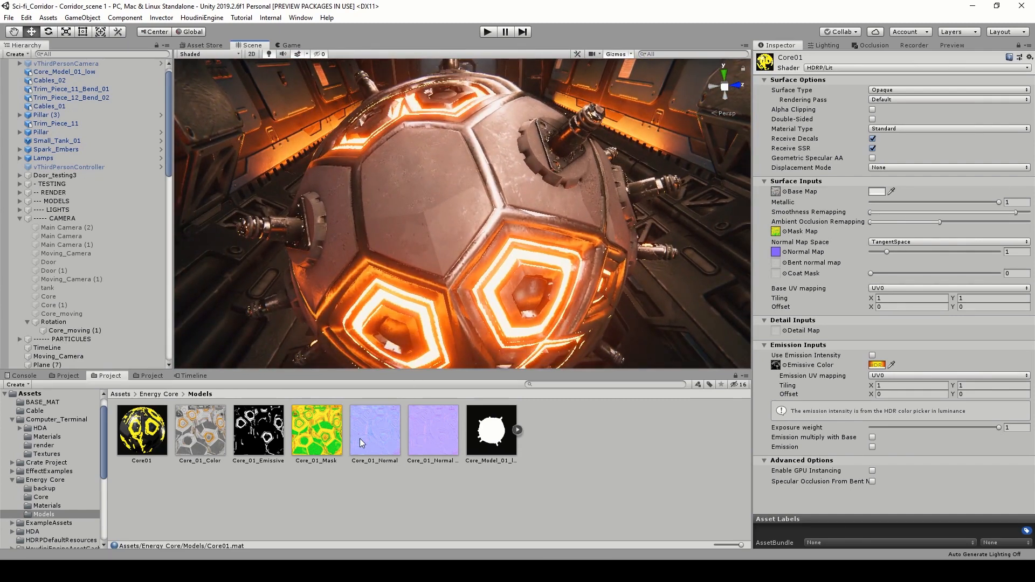
left_click_drag(361, 439, 776, 253)
mouse_move(523, 212)
left_mouse_down("alt")
mouse_move(494, 180)
mouse_move(534, 257)
left_mouse_up("alt")
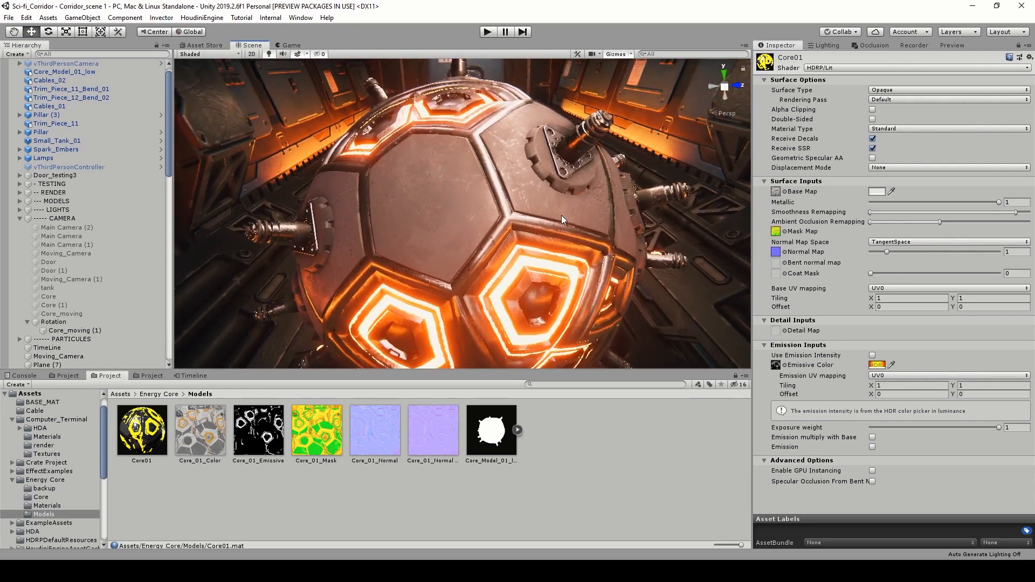
left_click_drag(461, 260, 510, 218, "alt")
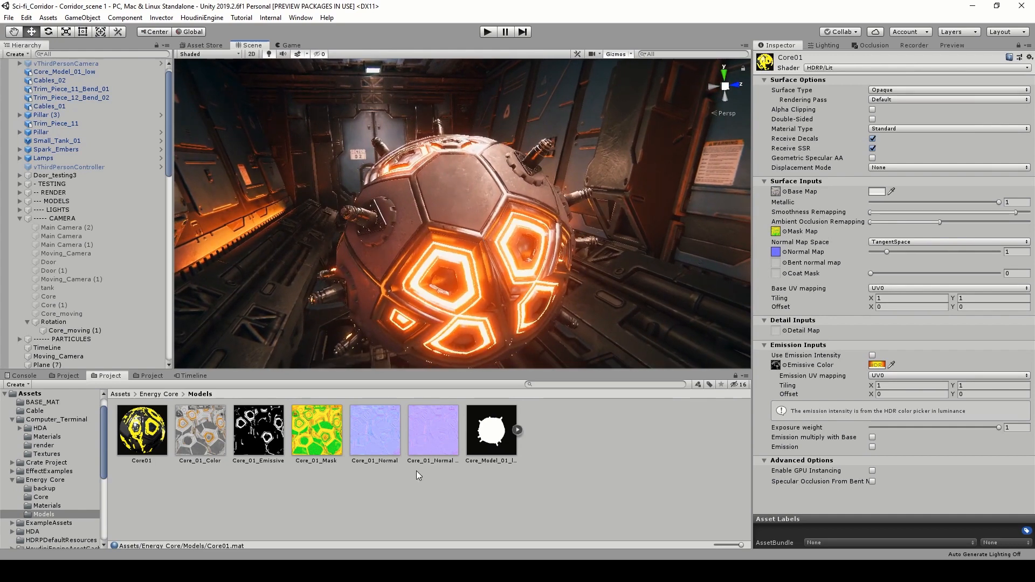
Open Core_01_Normal and Core_01_Normal - Copy in the Photos viewer, compare their relief detail, and close both images.
left_click(381, 423)
left_click(436, 439)
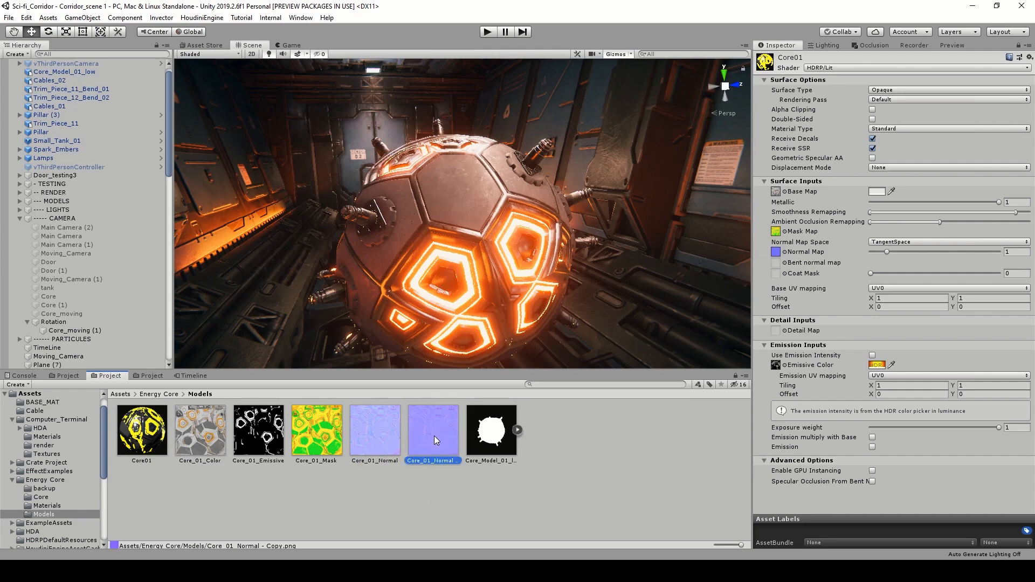
double_click(434, 436)
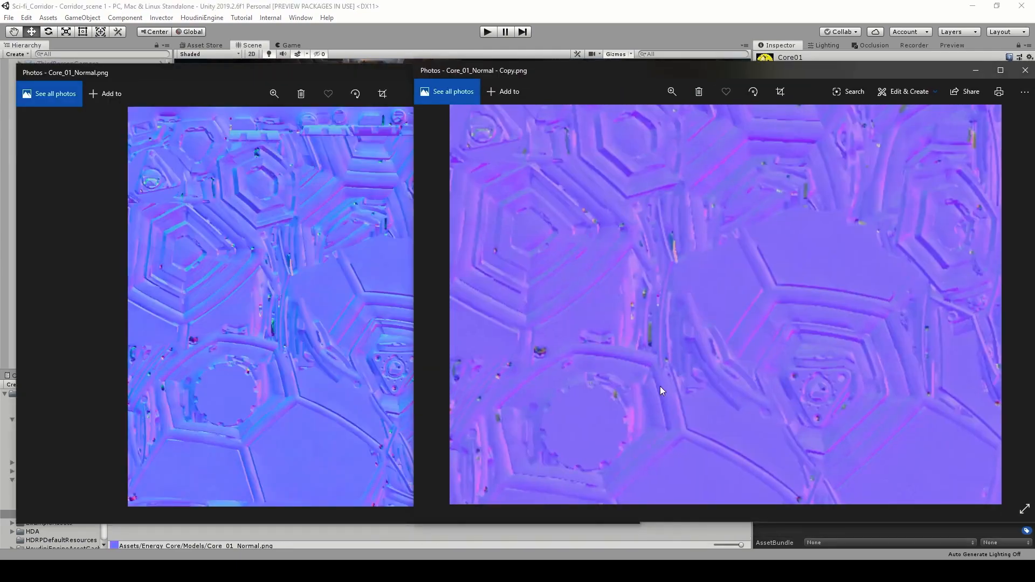
scroll(729, 295, "down", 3)
scroll(725, 271, "up", 3)
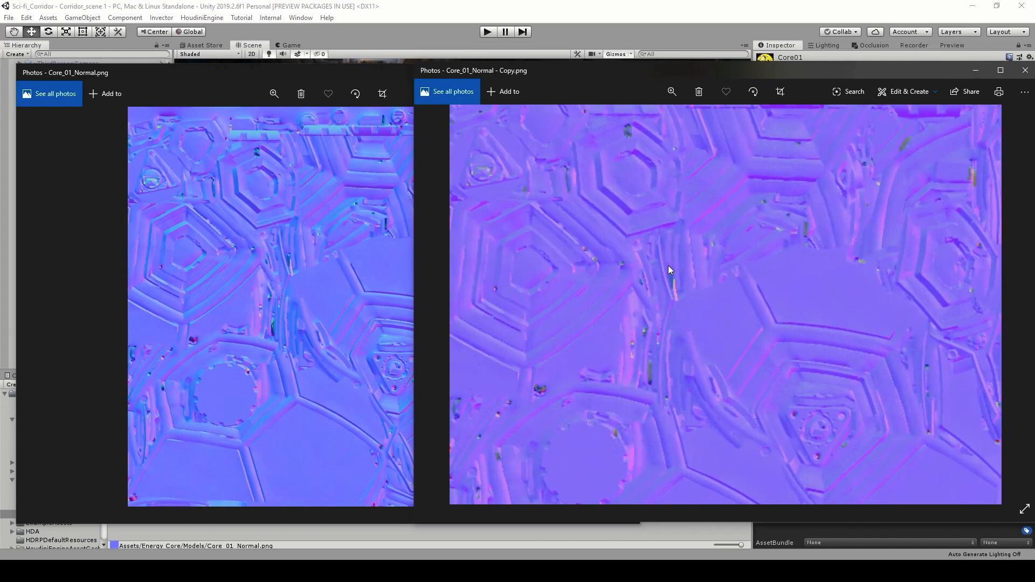
left_click(1025, 70)
left_click(627, 72)
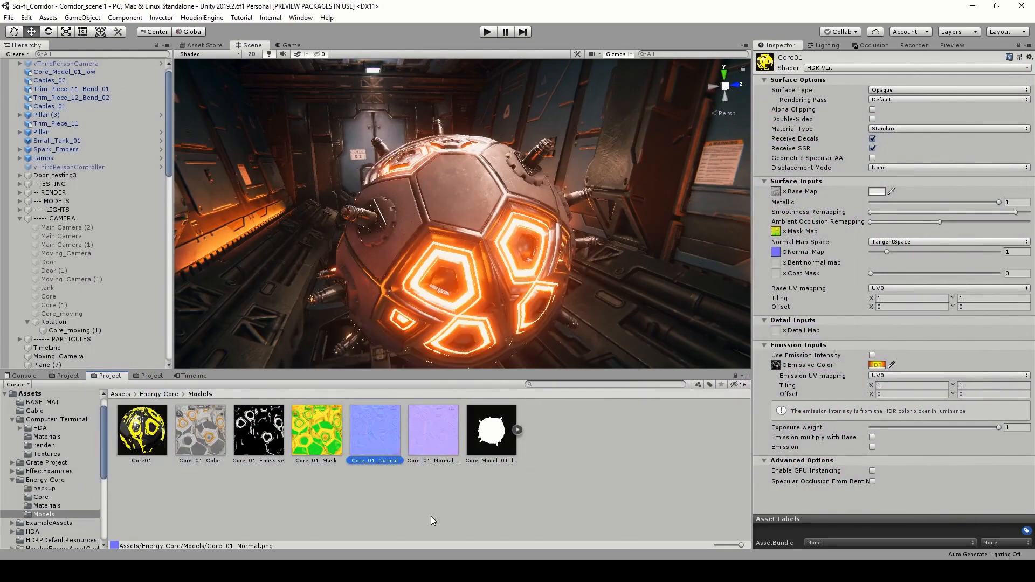
Switch to Houdini and display the rename1 node's normal map in the composite view.
key("alt+Tab")
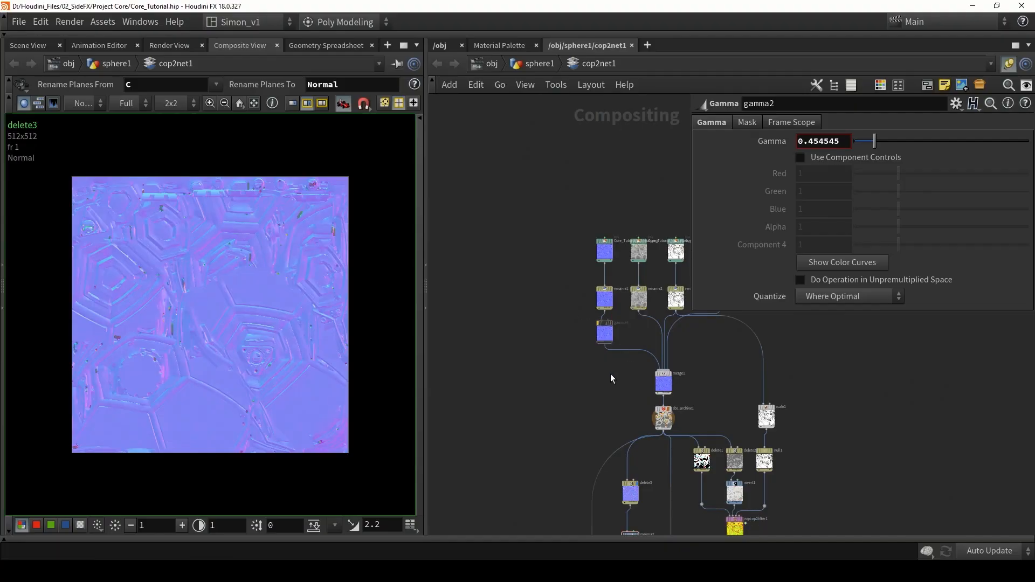
scroll(628, 293, "up", 10)
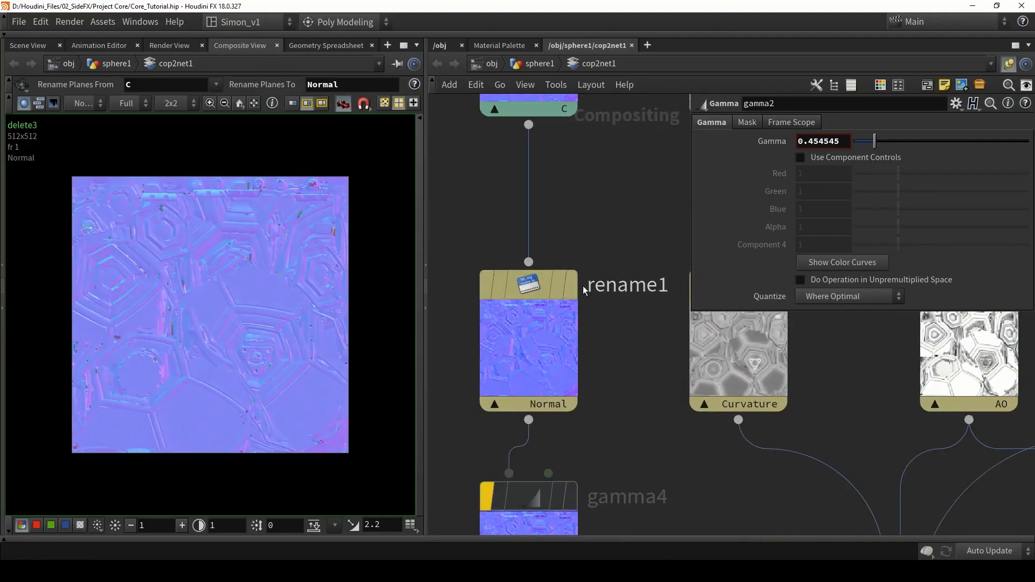
left_click(539, 288)
left_click_drag(539, 287, 538, 276)
right_click_drag(285, 344, 224, 197)
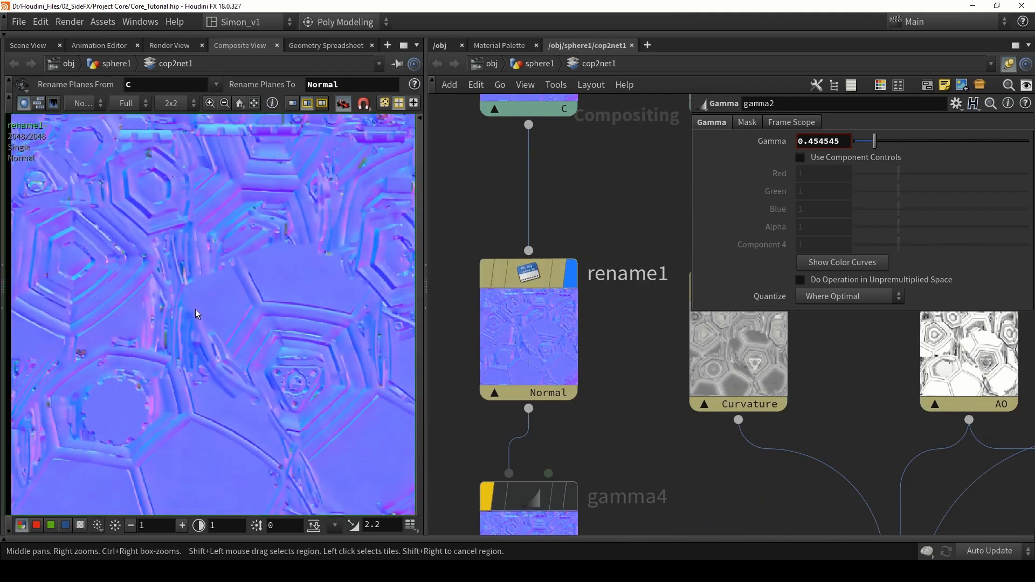
key("h")
scroll(577, 350, "down", 5)
Check the delete3 node's plane scope below sbs_archive1 and display its output beside rename1 in the composite view.
middle_click_drag(594, 338, 581, 250)
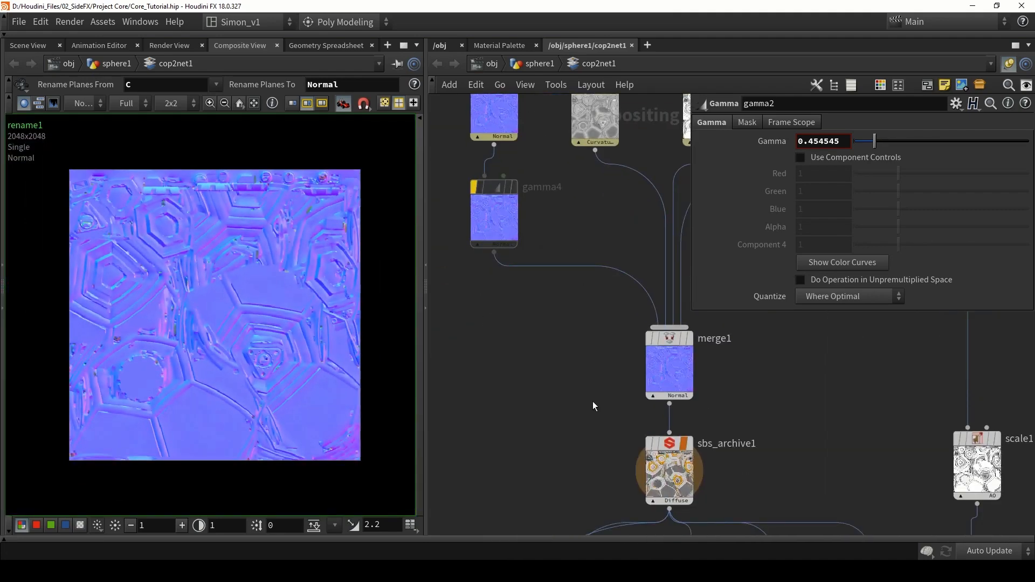
middle_click_drag(600, 456, 536, 197)
scroll(631, 240, "down", 1)
middle_click_drag(546, 338, 549, 321)
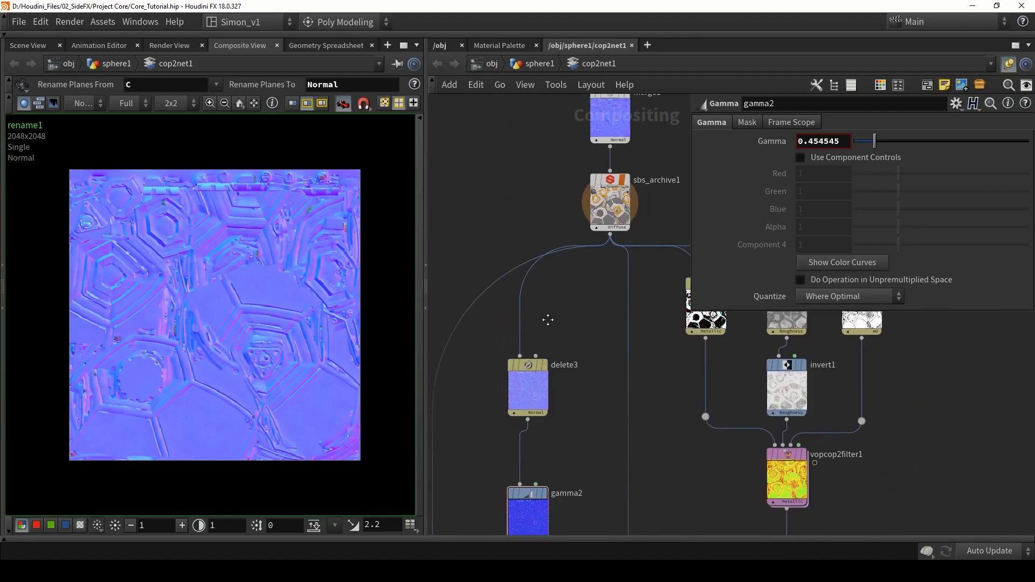
scroll(530, 388, "up", 2)
left_click_drag(529, 393, 532, 363)
left_click(546, 356)
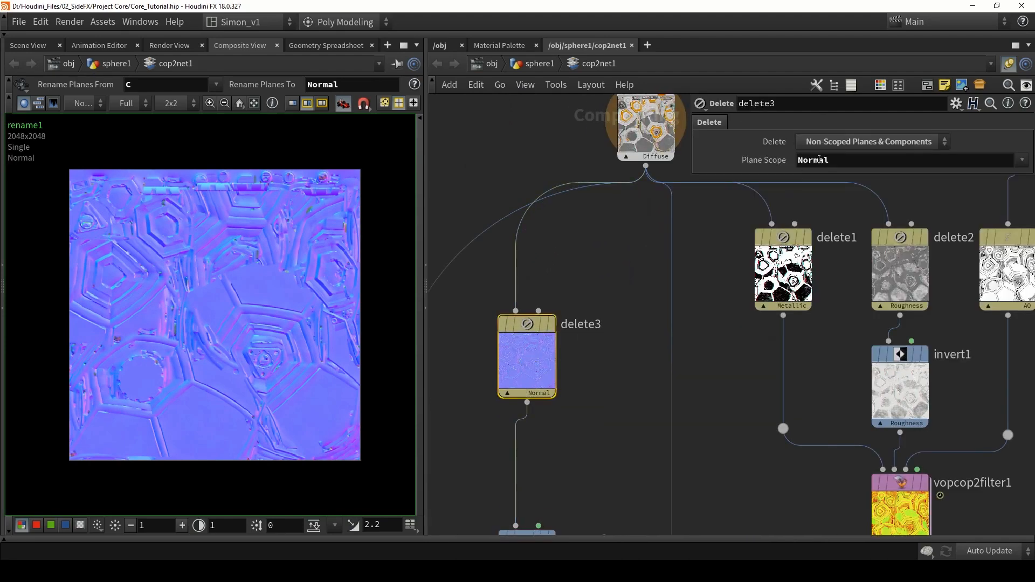
double_click(820, 161)
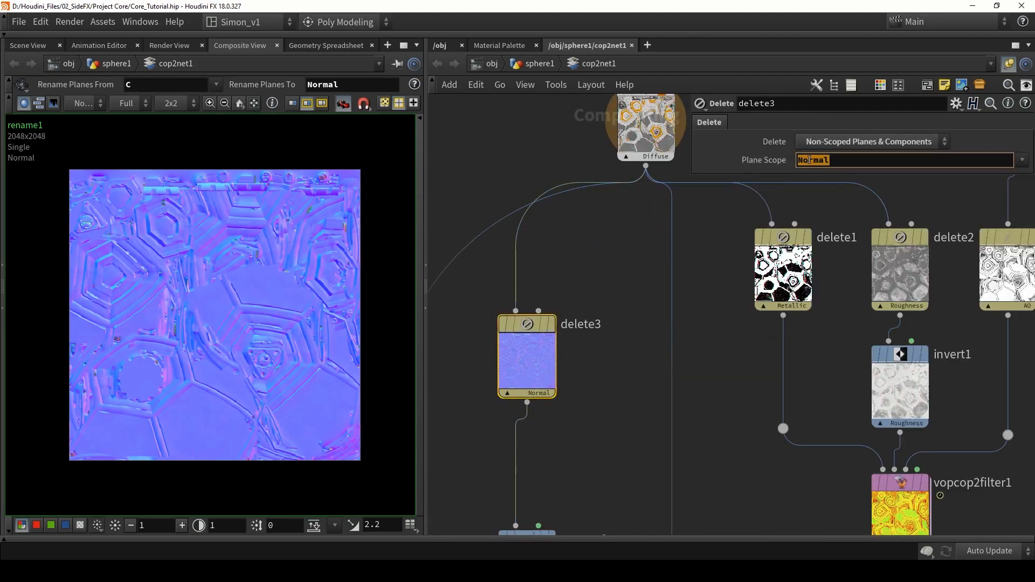
left_click(602, 308)
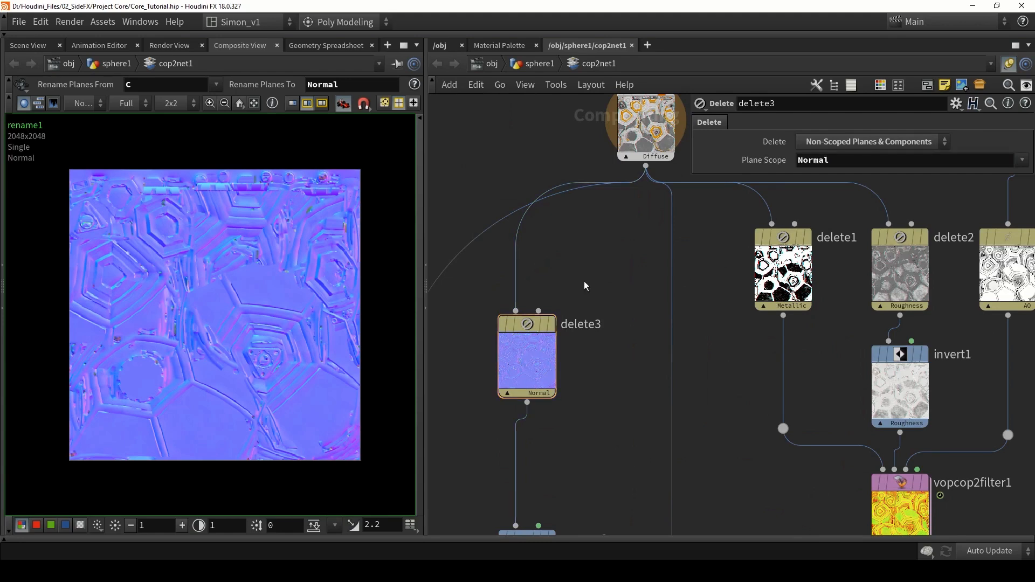
left_click(553, 325)
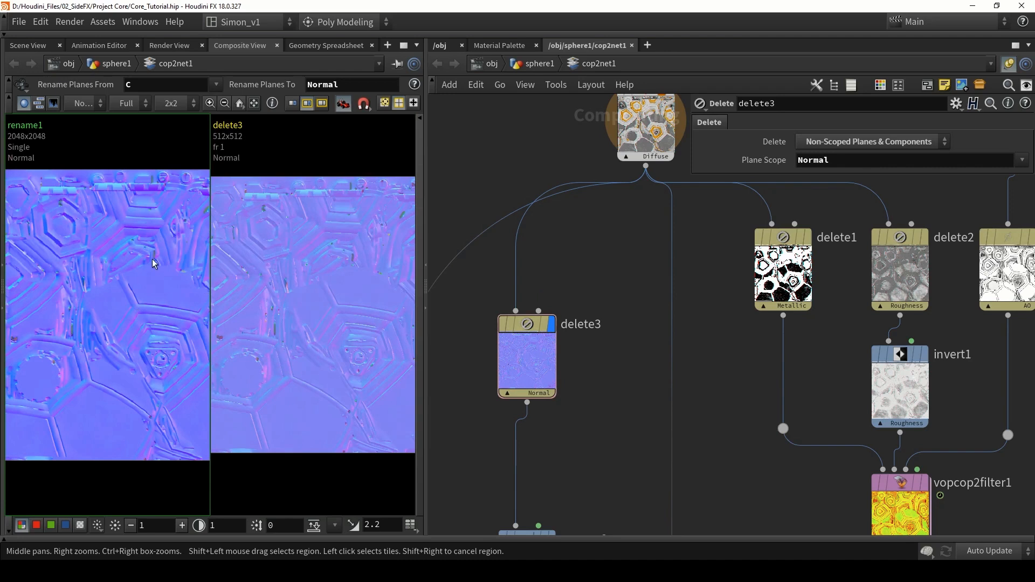
Compare the normal map relief and color of rename1 and delete3 at matching close-up magnification.
scroll(289, 312, "up", 4)
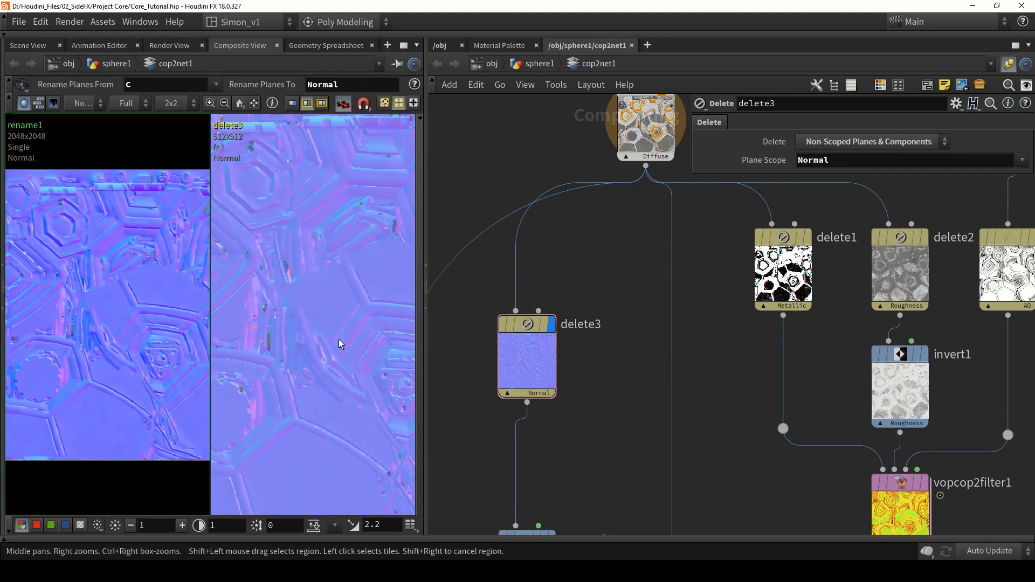
scroll(77, 311, "up", 1)
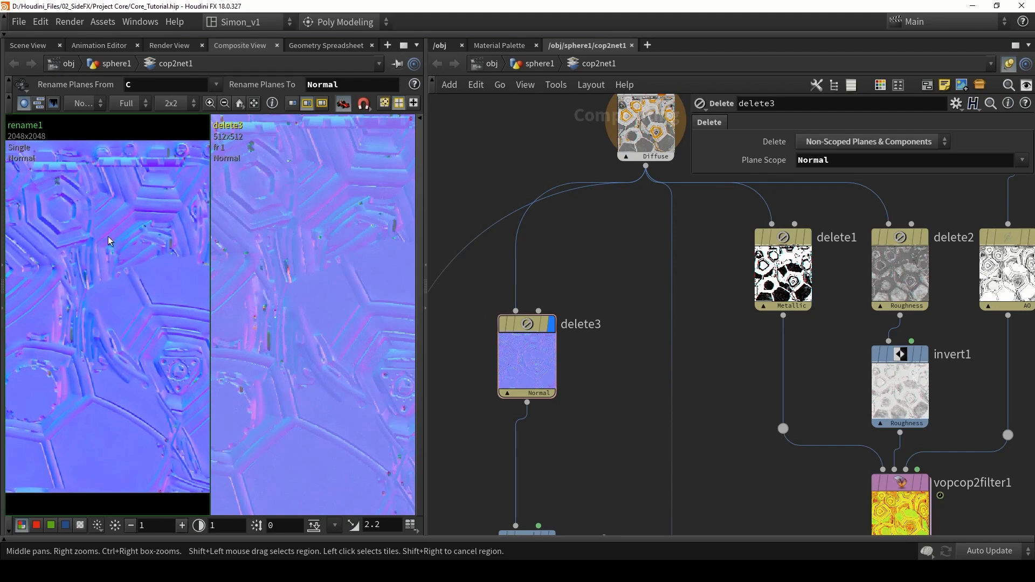
scroll(151, 301, "up", 2)
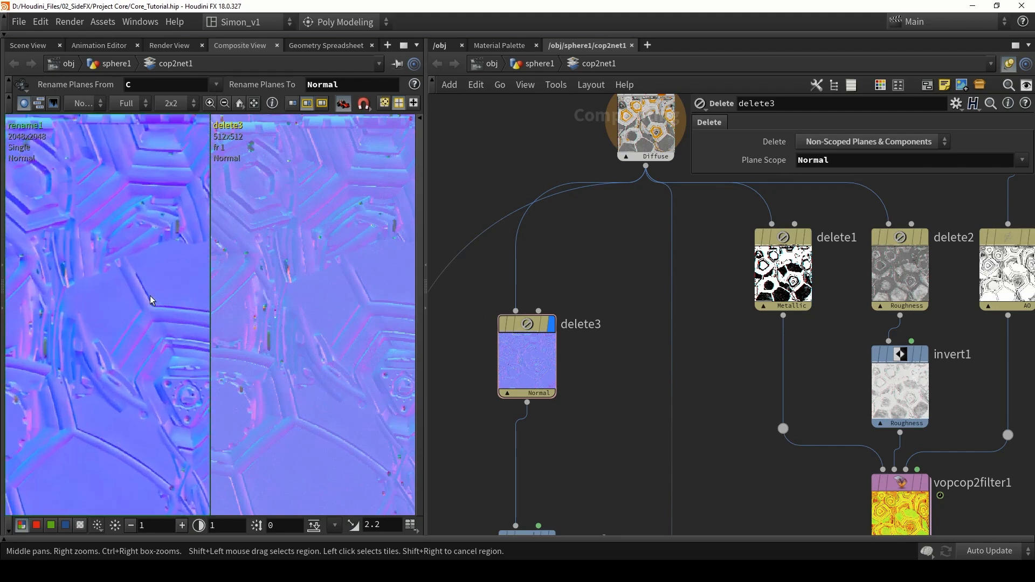
scroll(152, 301, "up", 2)
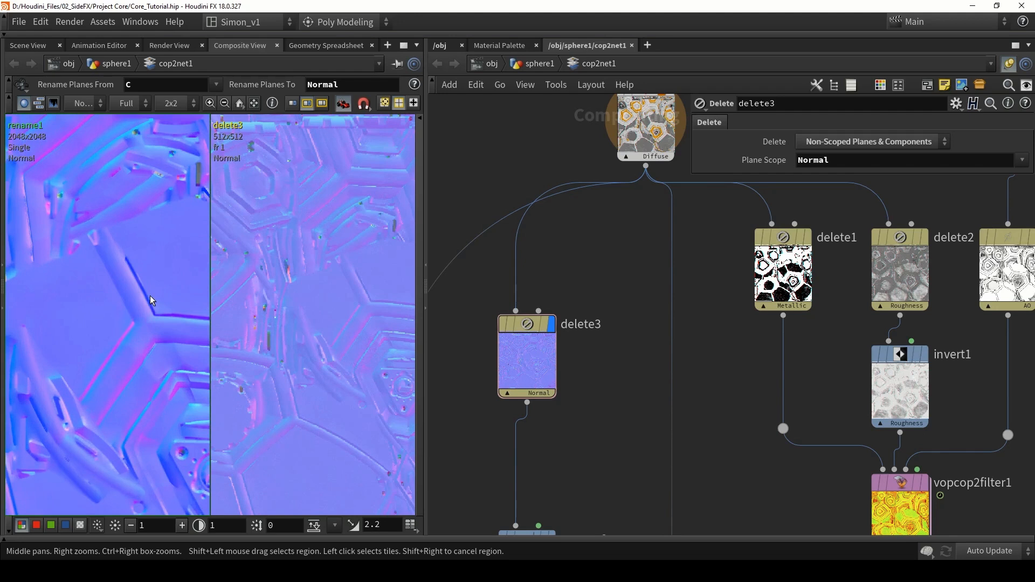
scroll(160, 249, "down", 2)
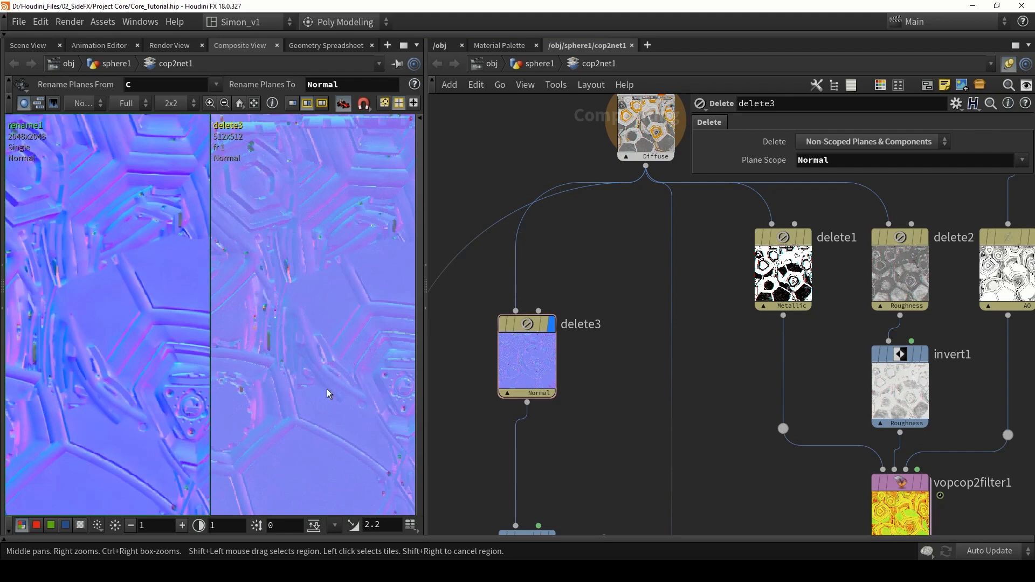
Turn off the bypass on the gamma4 node between rename1 and merge1.
scroll(579, 353, "down", 5)
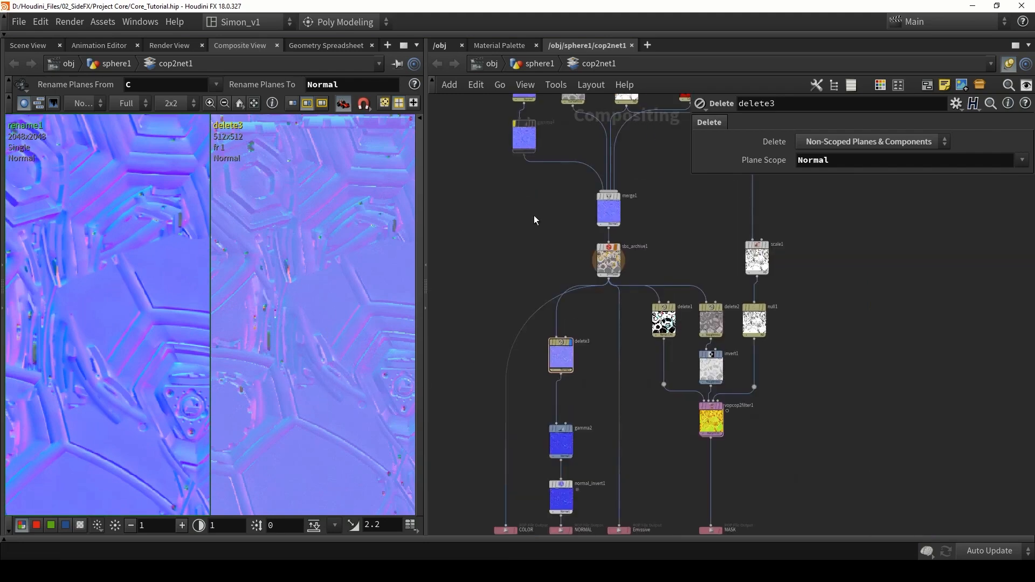
scroll(529, 194, "up", 5)
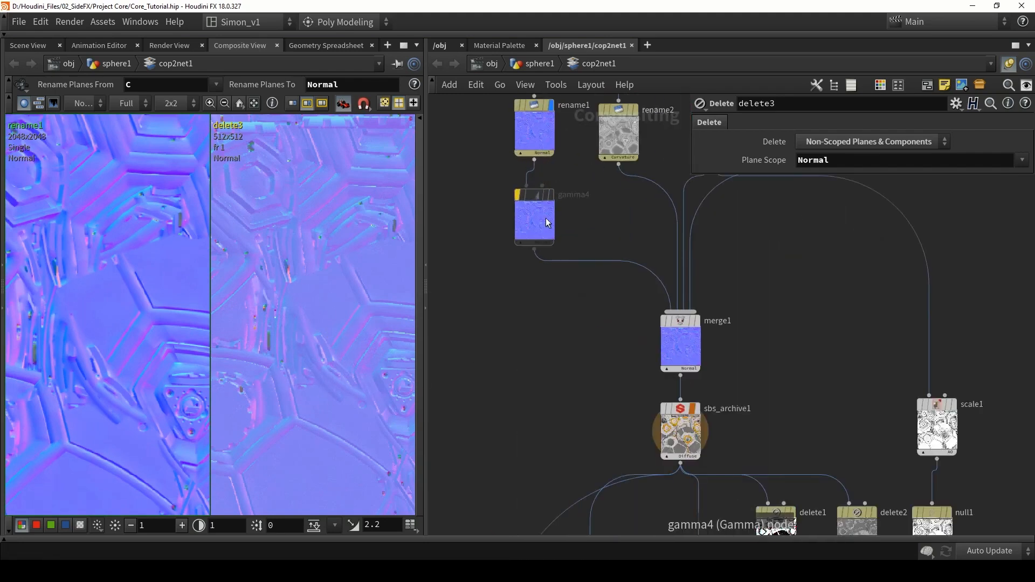
left_click_drag(537, 218, 538, 222)
middle_click_drag(583, 220, 597, 265)
scroll(532, 233, "up", 3)
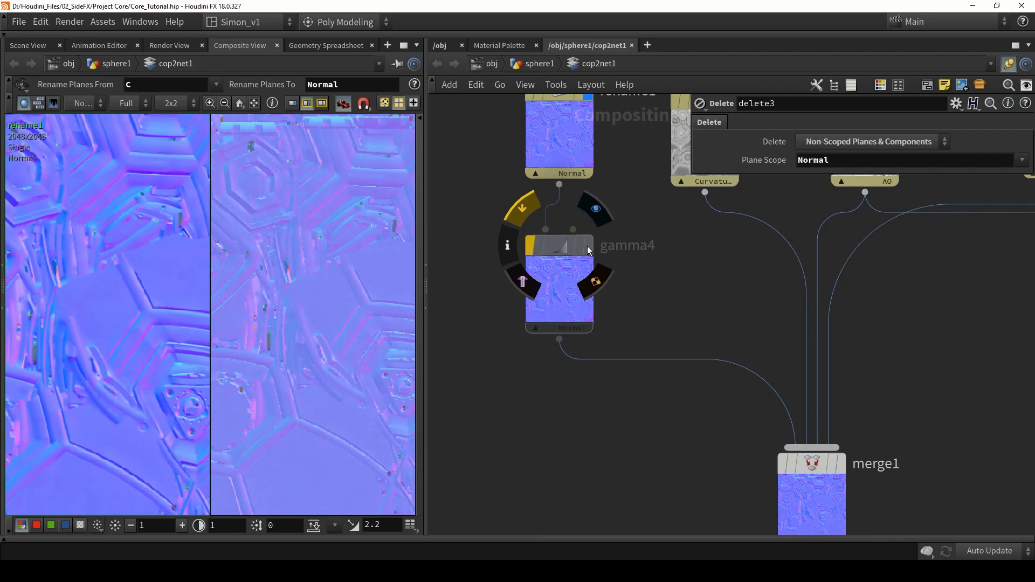
left_click(589, 249)
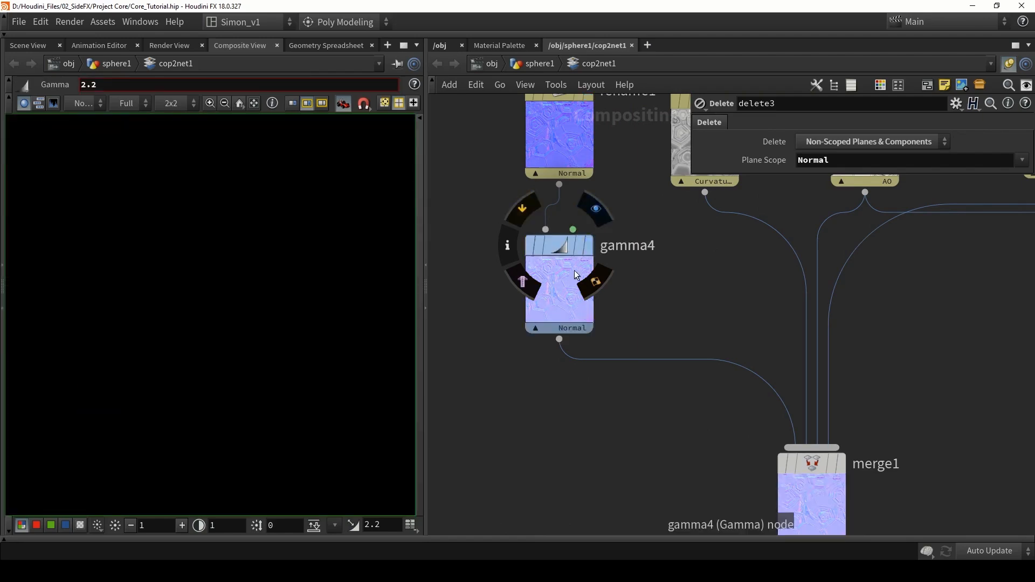
Inspect the gamma4 node's gamma setting and output, and display the delete3 node's normal map in the composite view.
left_click(587, 249)
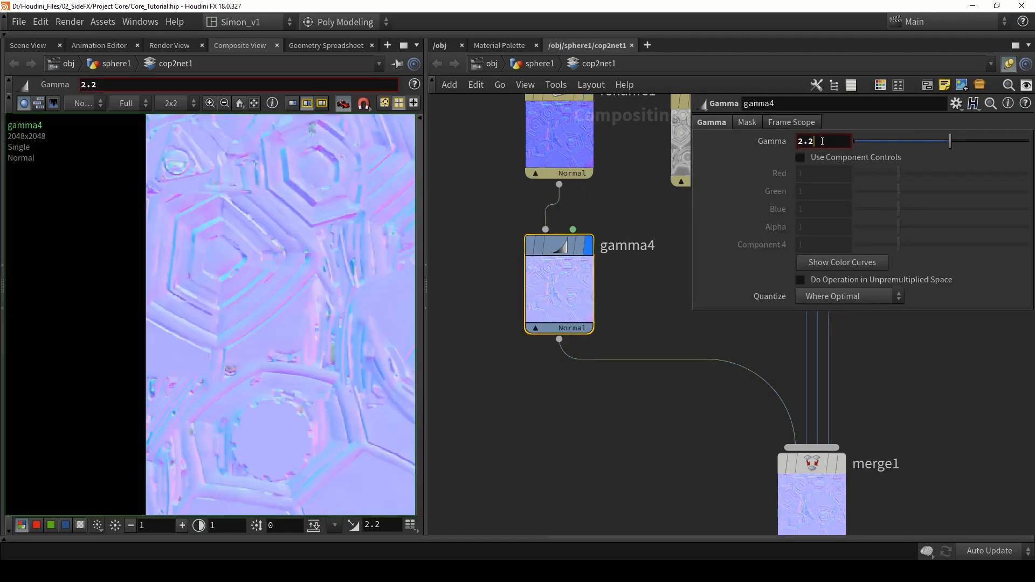
scroll(633, 287, "down", 5)
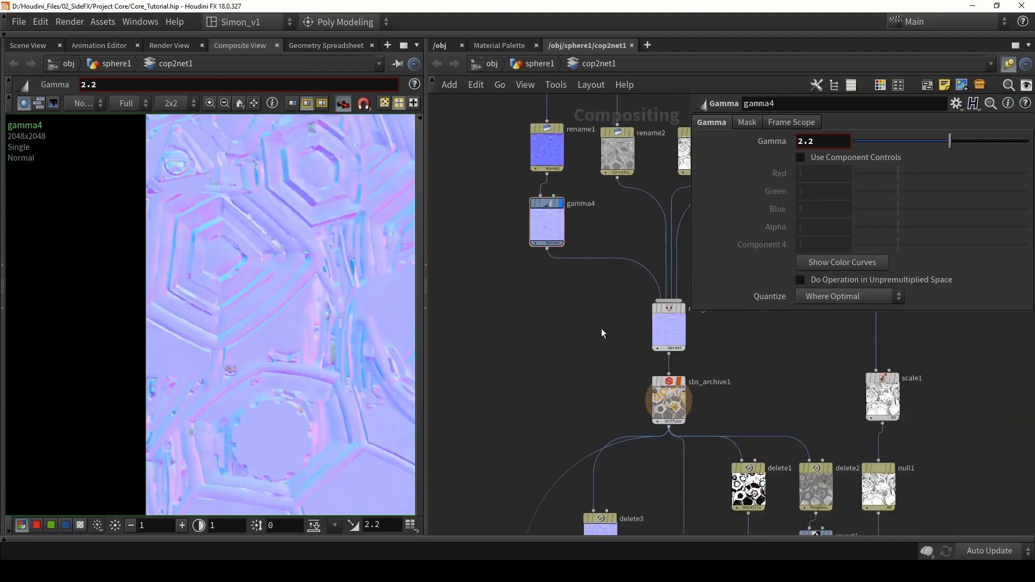
middle_click_drag(601, 333, 569, 199)
scroll(581, 407, "up", 4)
left_click(583, 361)
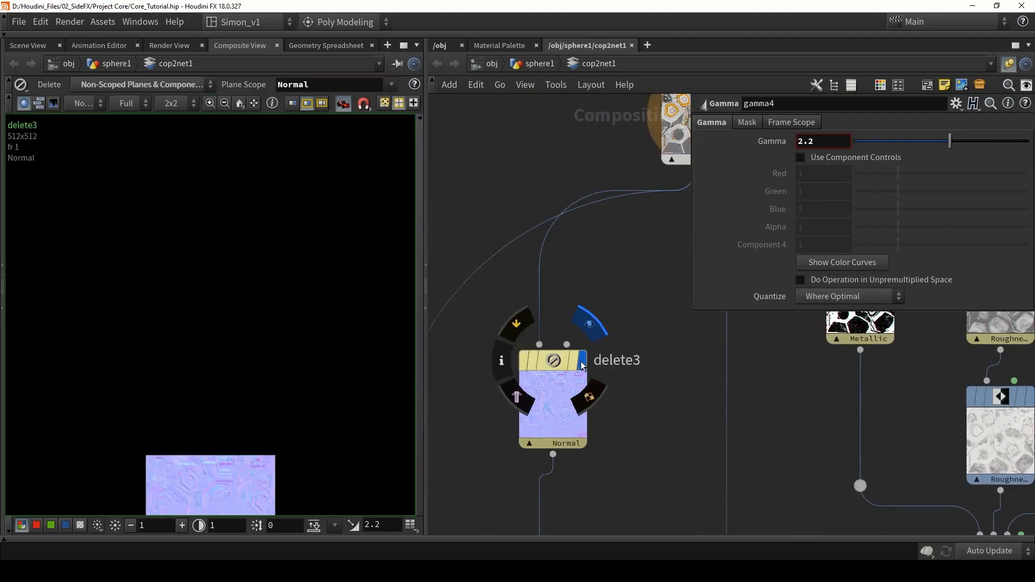
left_click(554, 391)
Move the gamma2 node slightly closer to delete3 and display its output and gamma settings.
middle_click_drag(630, 407, 618, 258)
middle_click_drag(605, 354, 606, 267)
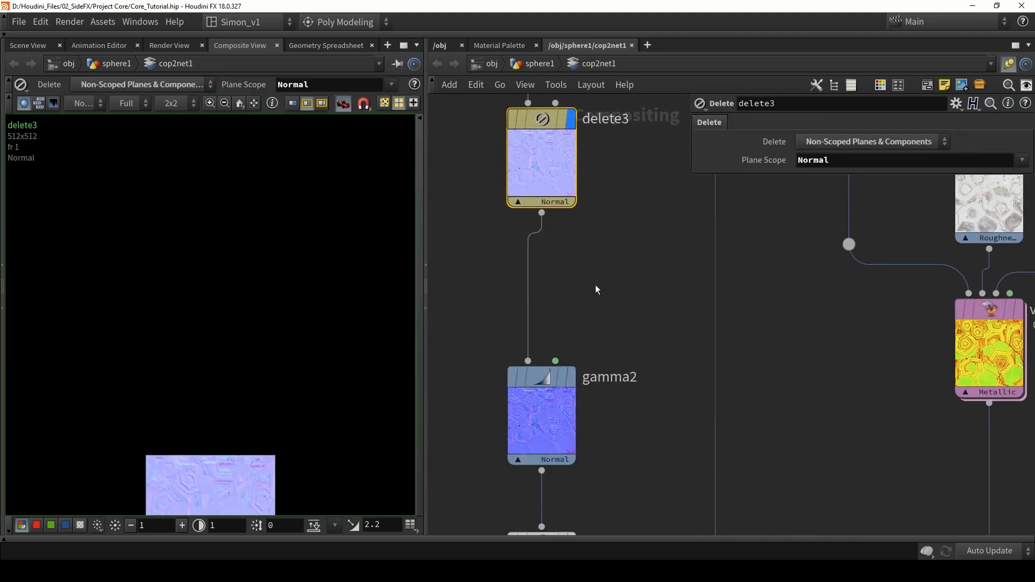
key("h")
left_click_drag(555, 430, 555, 393)
left_click(572, 343)
left_click(546, 348)
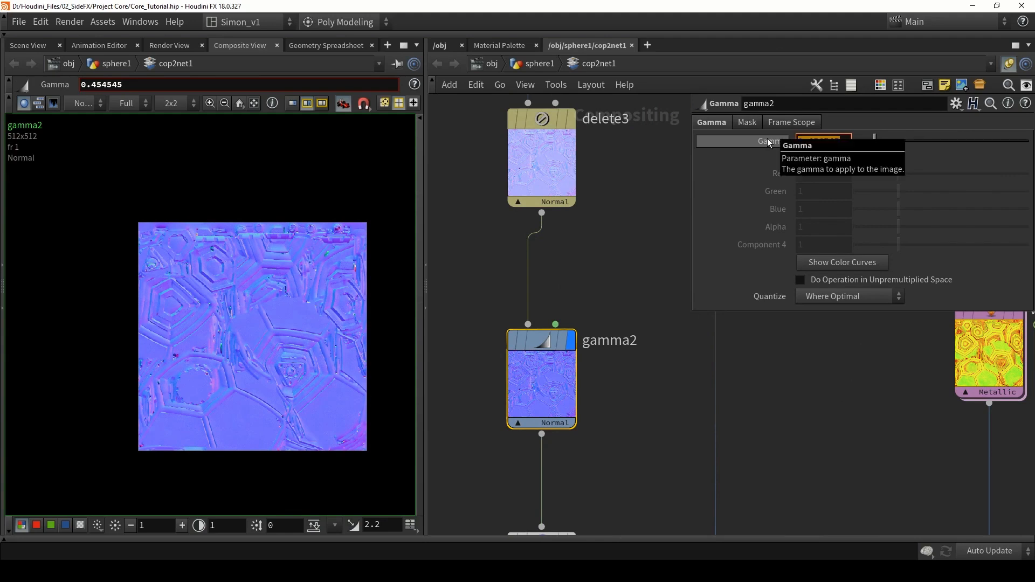
Calculate 1 ÷ 2.2 in the Windows Calculator to check the inverse gamma value, and close the calculator.
key("alt+Tab")
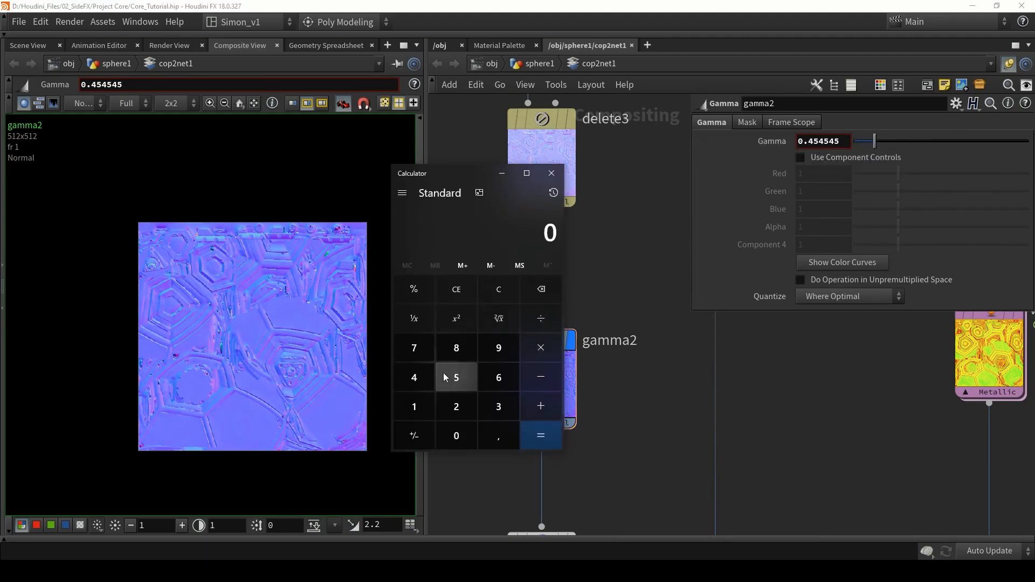
left_click(415, 406)
left_click(540, 318)
left_click(466, 414)
left_click(499, 436)
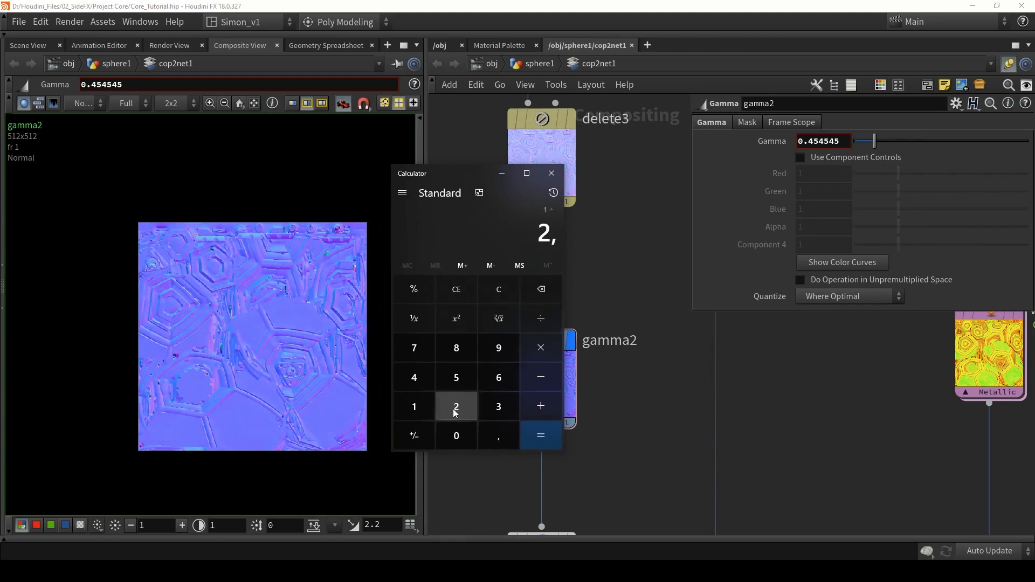
left_click(456, 406)
left_click(534, 436)
left_click_drag(407, 227, 530, 226)
left_click(557, 173)
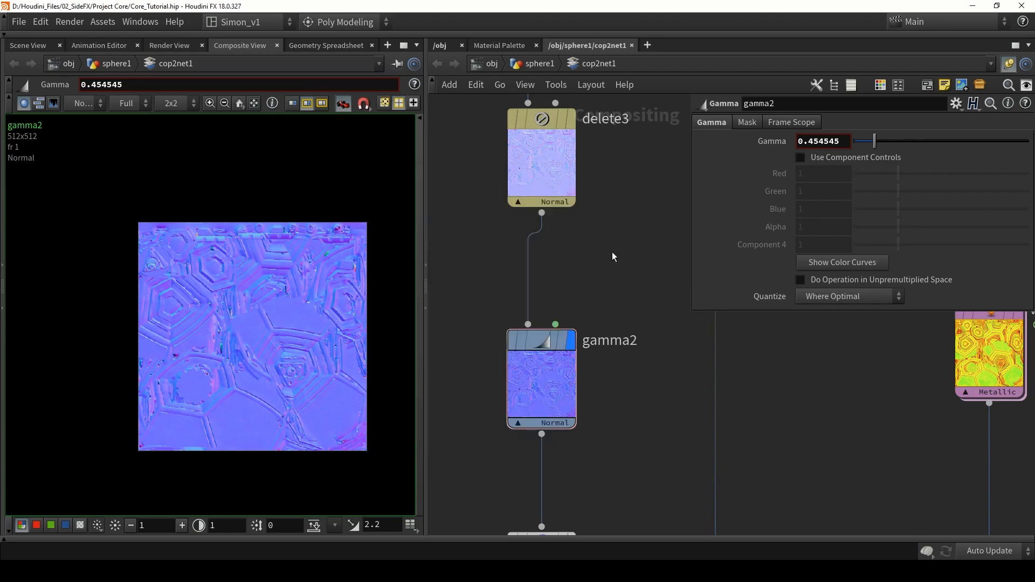
Examine gamma2's normal map up close and display the rename1 node's output beside it in the composite view.
scroll(247, 398, "up", 5)
scroll(264, 265, "up", 5)
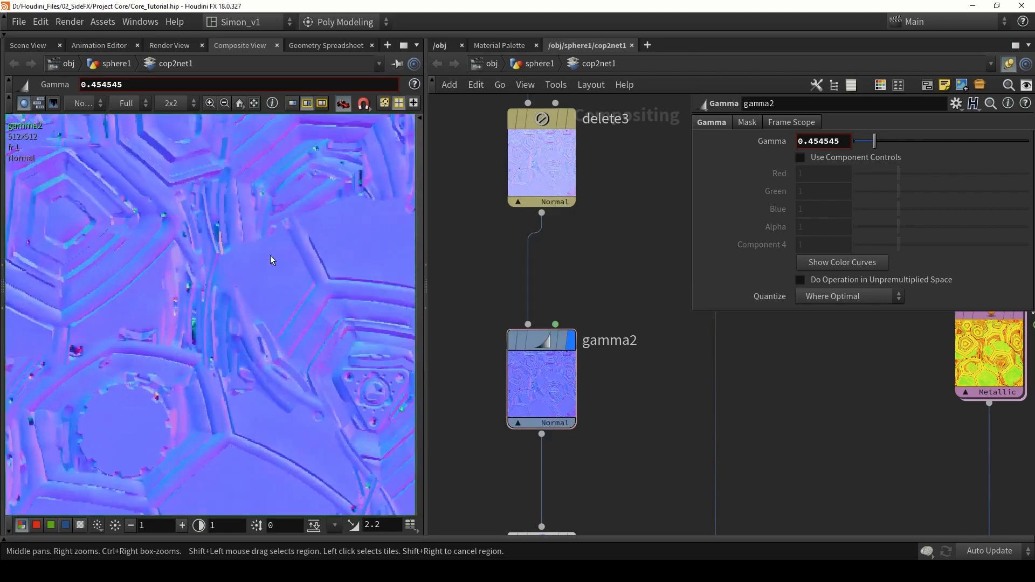
middle_click_drag(325, 275, 247, 325)
scroll(512, 286, "down", 5)
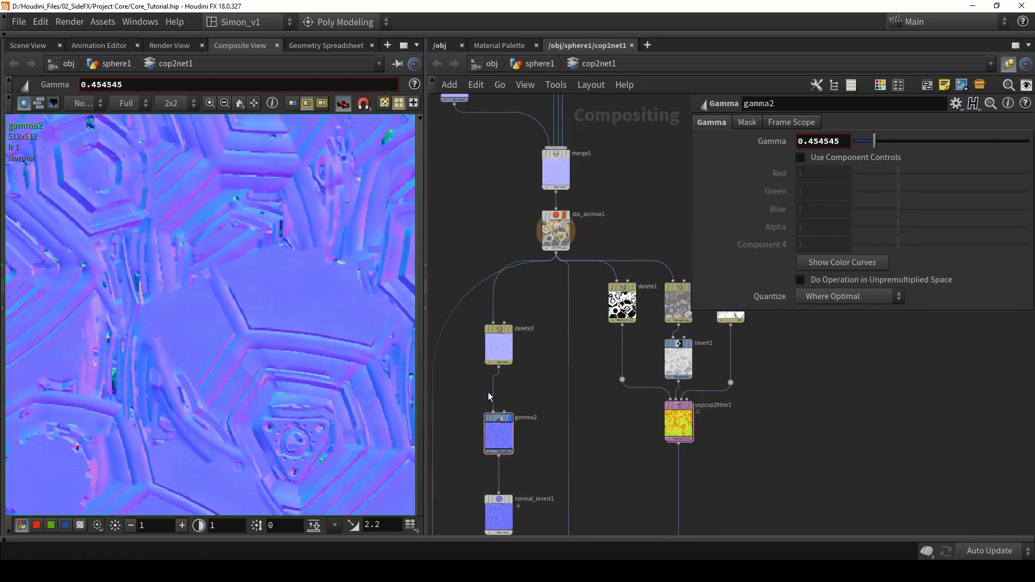
middle_click_drag(538, 304, 581, 416)
middle_click_drag(505, 250, 513, 333)
scroll(505, 212, "up", 5)
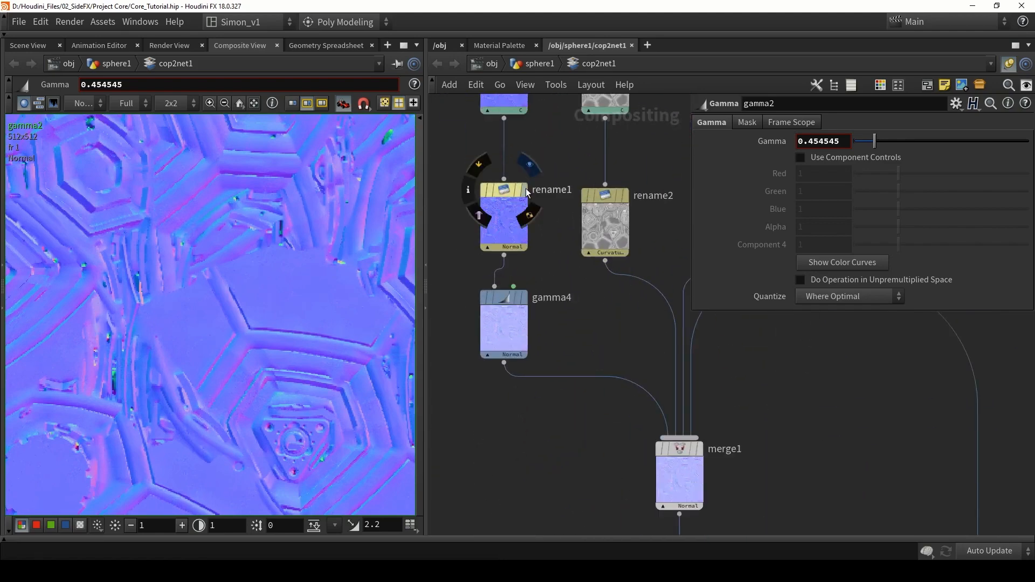
left_click(524, 191, "shift")
Compare the color and edge detail of the gamma2 and rename1 normal maps around the toothed circular panel at matching magnification.
scroll(124, 323, "down", 5)
scroll(130, 326, "up", 5)
scroll(321, 312, "down", 4)
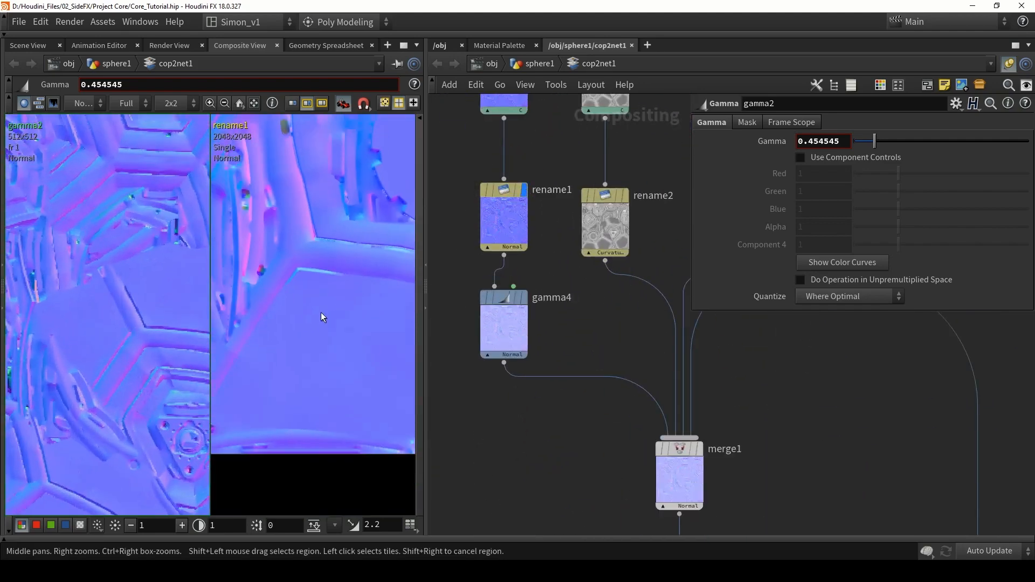
scroll(309, 262, "down", 4)
scroll(88, 370, "down", 5)
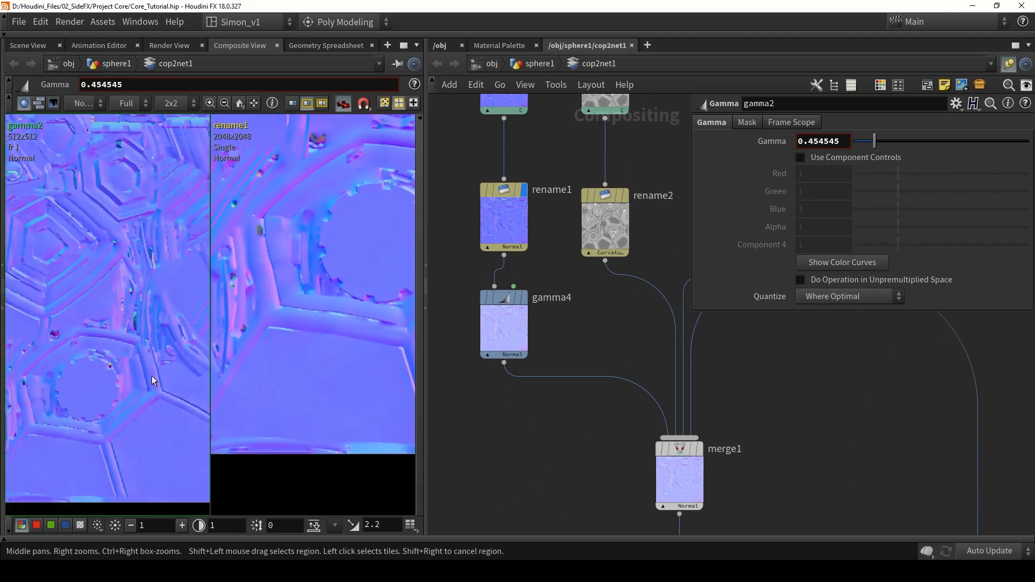
scroll(125, 390, "up", 6)
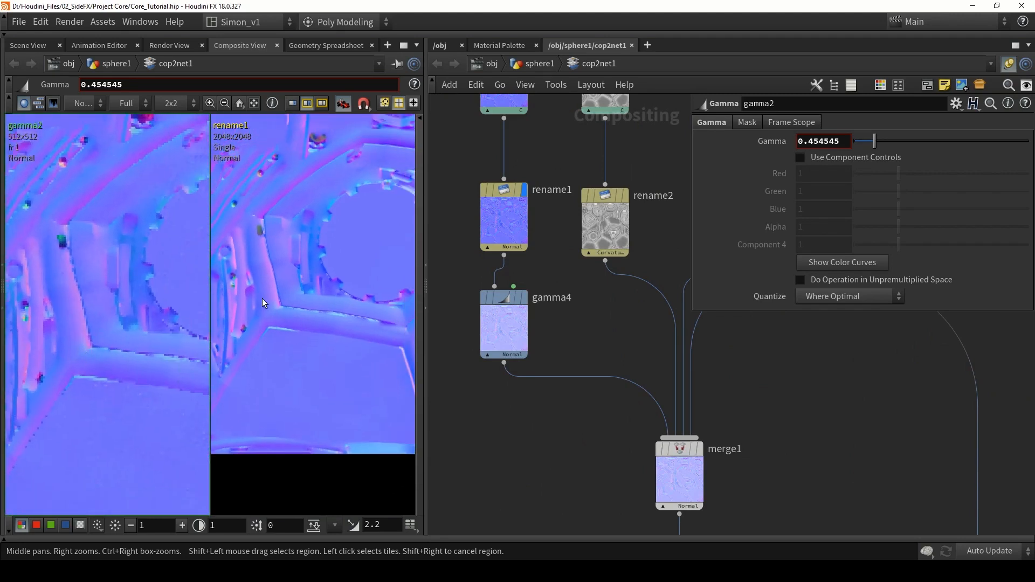
scroll(283, 295, "up", 5)
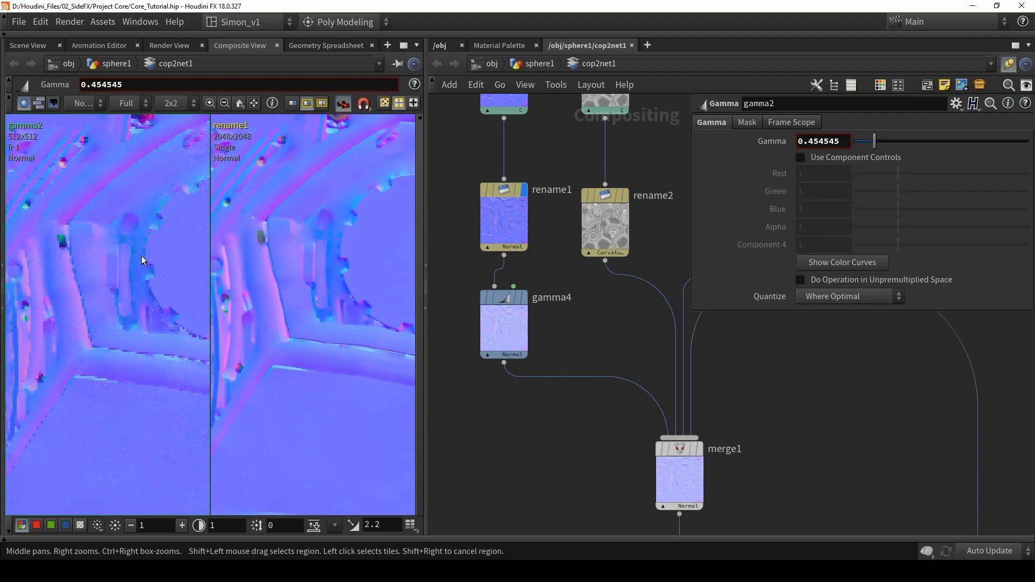
scroll(299, 366, "up", 3)
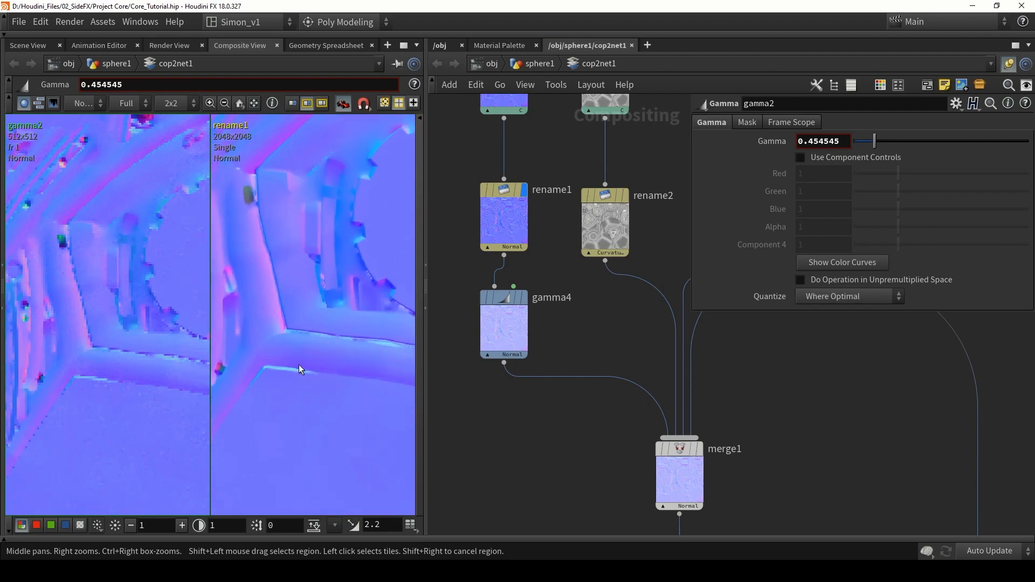
scroll(109, 394, "down", 5)
scroll(109, 393, "up", 5)
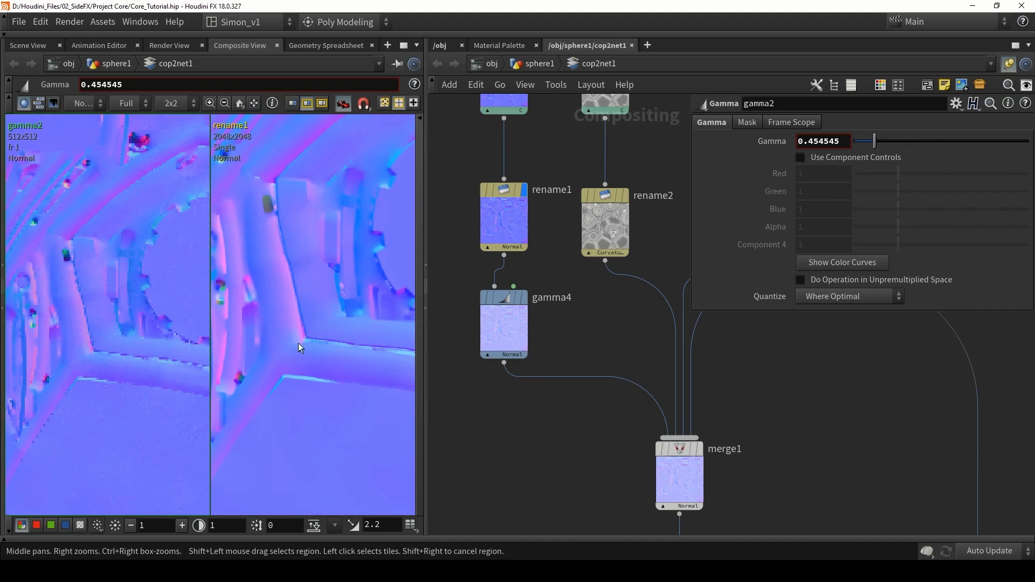
middle_click_drag(300, 348, 306, 289)
middle_click_drag(129, 453, 79, 326)
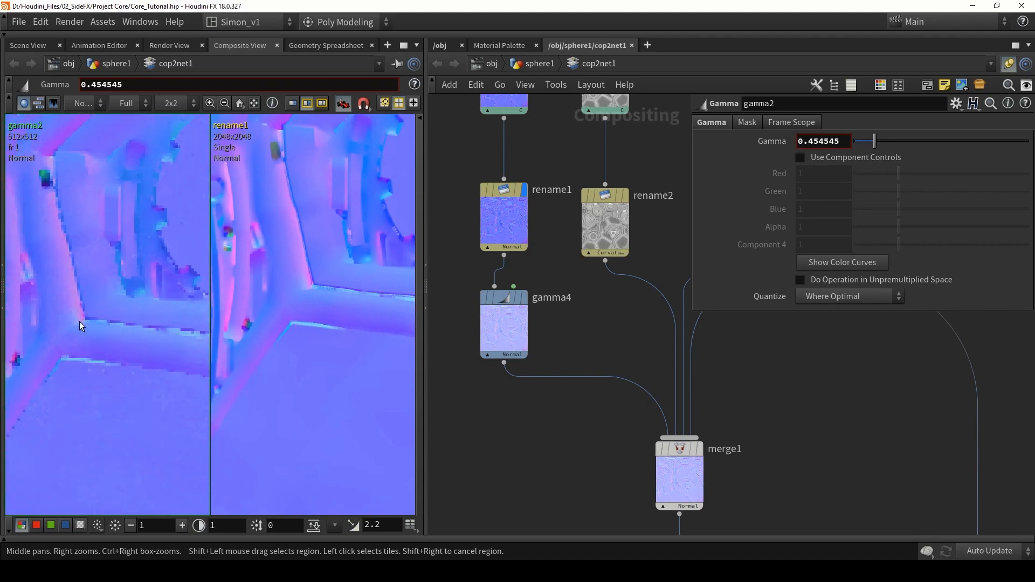
scroll(92, 293, "up", 2)
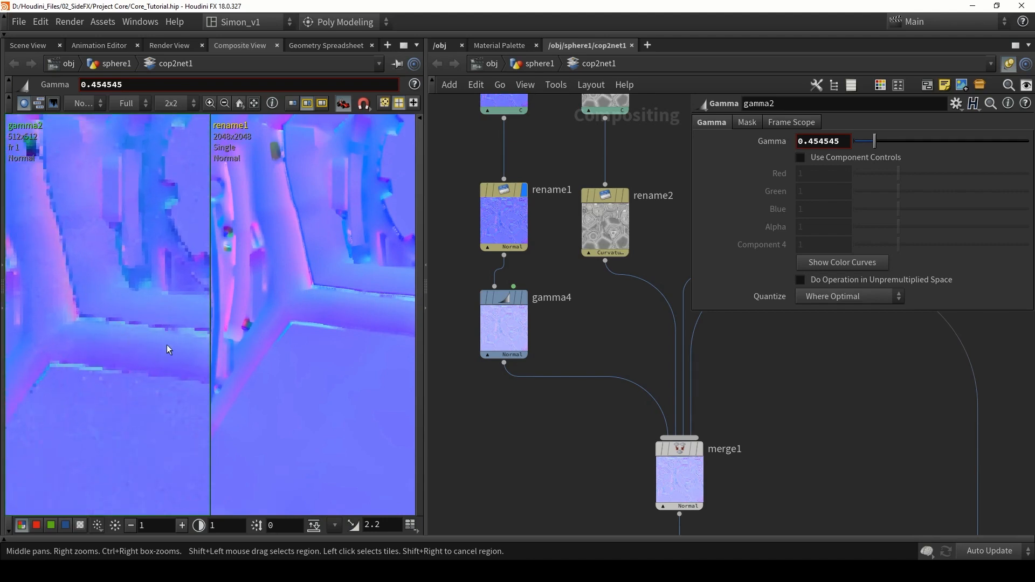
middle_click_drag(385, 367, 266, 301)
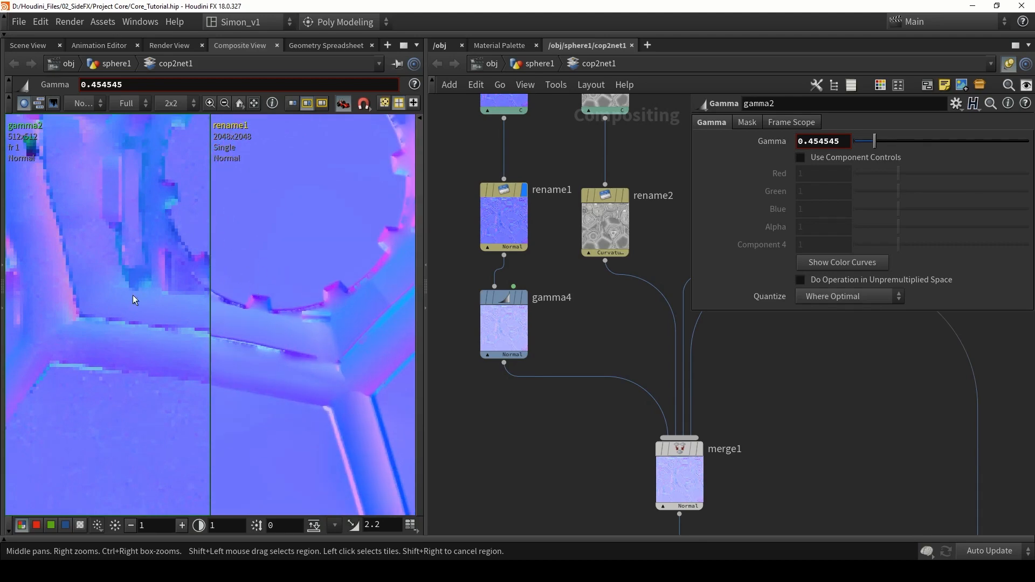
Inspect the shared render settings of the four output nodes at the end of the compositing network.
middle_click_drag(134, 299, 130, 328)
scroll(557, 414, "down", 3)
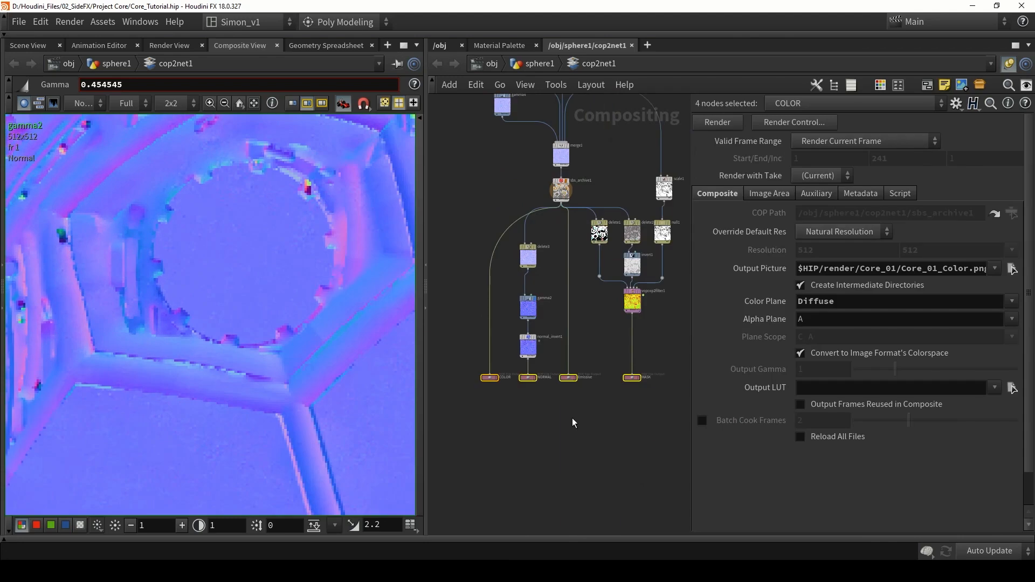
left_click(577, 423)
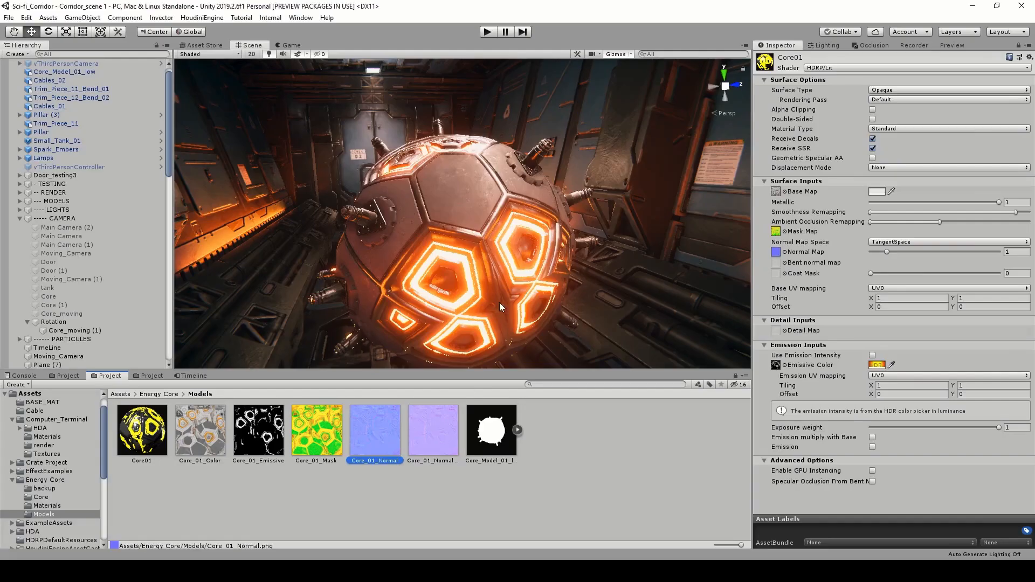
Switch to Unity, view the Core_01_Normal texture at full size, and examine the normal map's effect on the core's surface in the scene.
left_click_drag(499, 303, 503, 275, "alt")
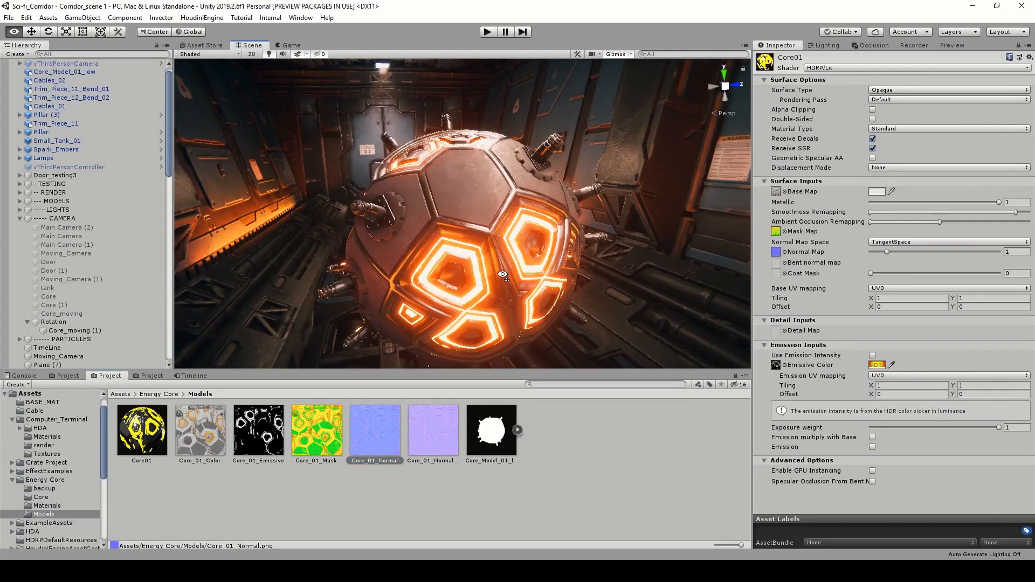
right_click_drag(503, 275, 499, 275)
double_click(367, 445)
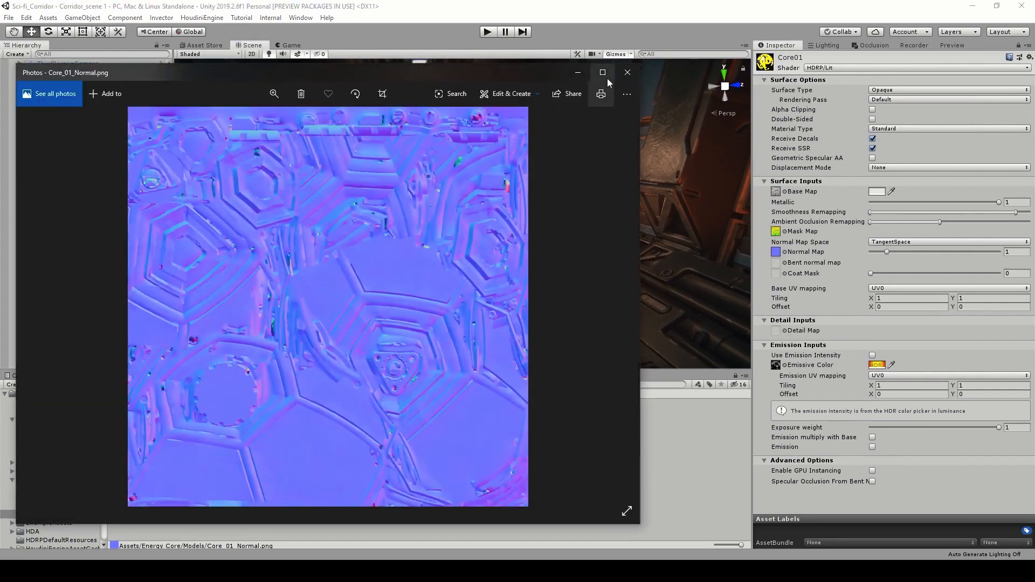
left_click(628, 72)
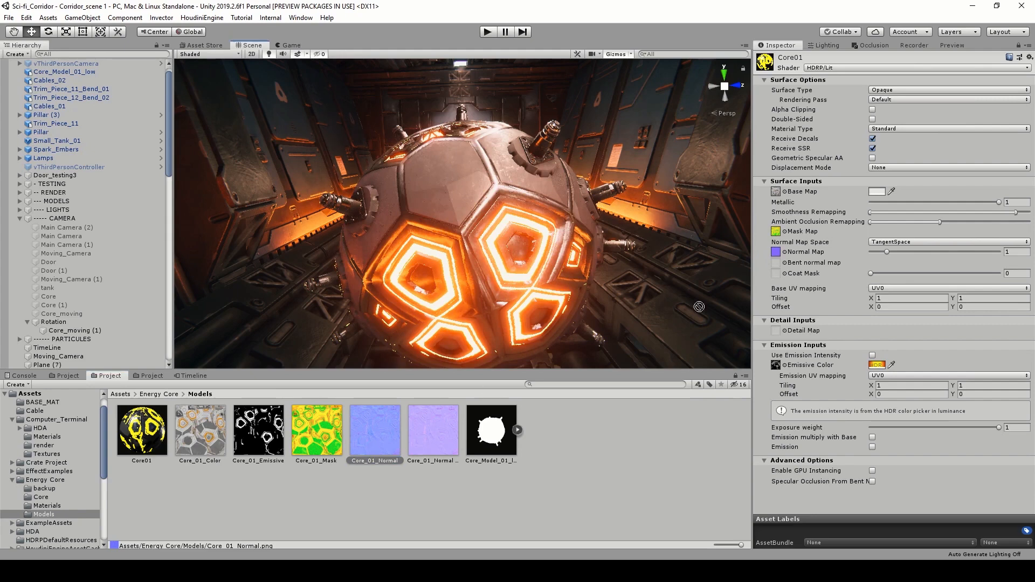
left_click_drag(515, 272, 521, 183, "alt")
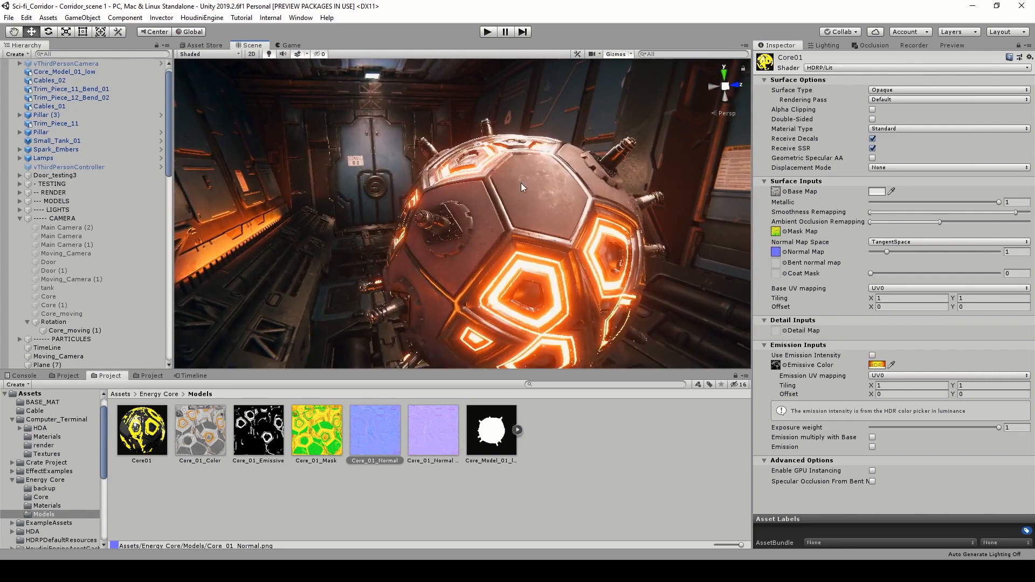